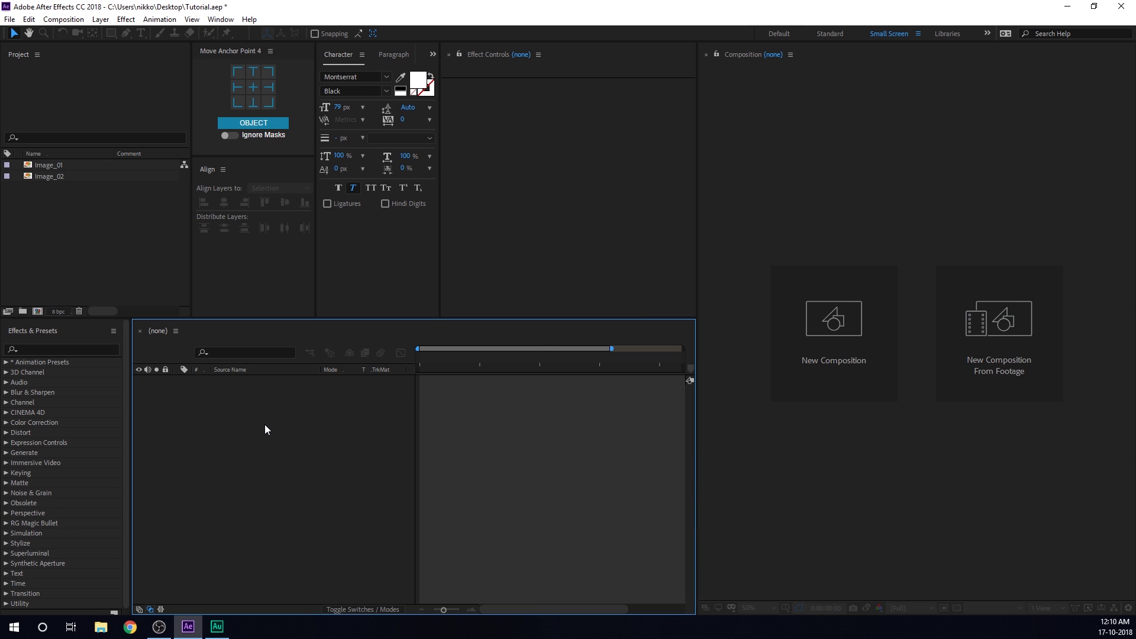
- Start a new composition and name it Main Story
{"action": "left_click", "coordinate": [838, 355]}
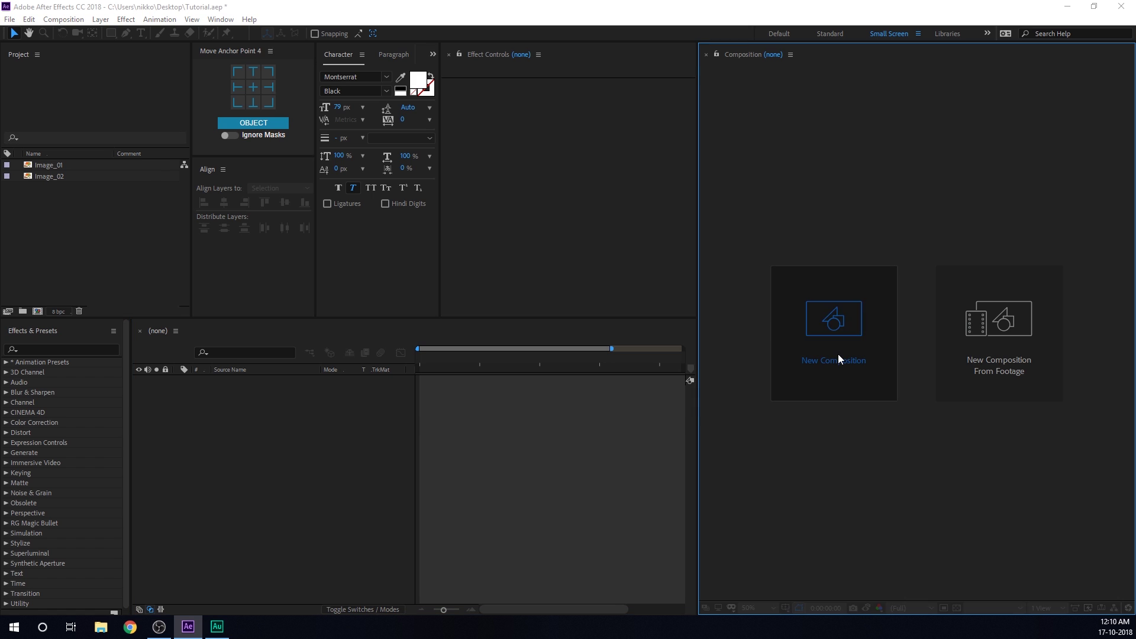
{"action": "left_click", "coordinate": [580, 140]}
{"action": "left_click_drag", "start_coordinate": [580, 140], "coordinate": [525, 140]}
{"action": "type", "text": "Ma"}
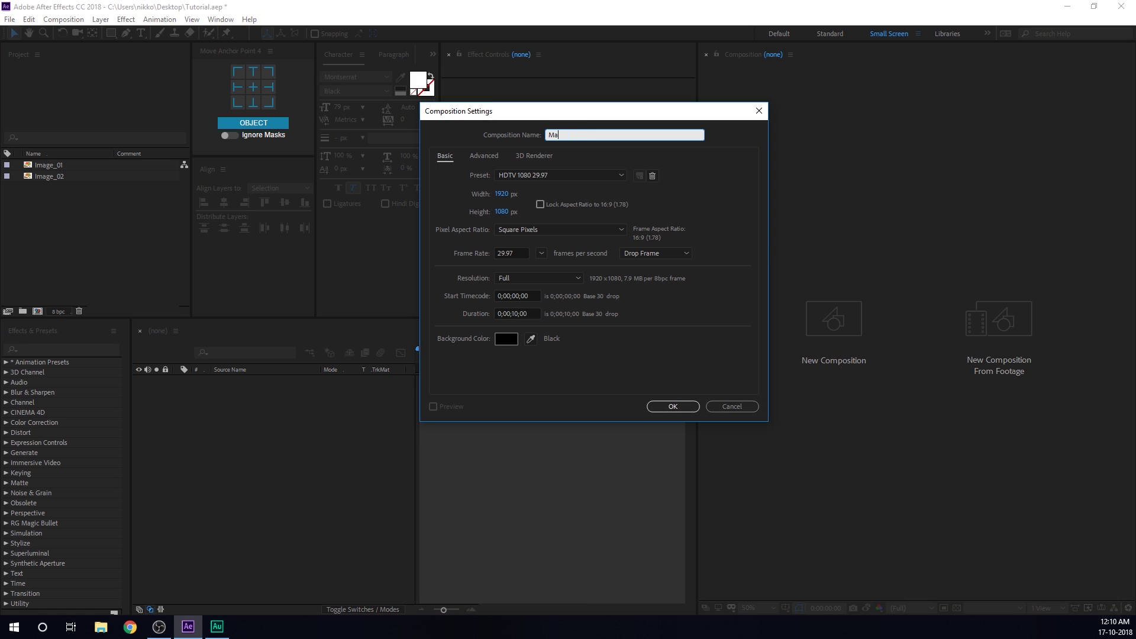
{"action": "type", "text": "in Story"}
- Set the composition to 1080 px wide, 1920 px high and 60 frames per second, and create it
{"action": "left_click", "coordinate": [498, 195]}
{"action": "type", "text": "10"}
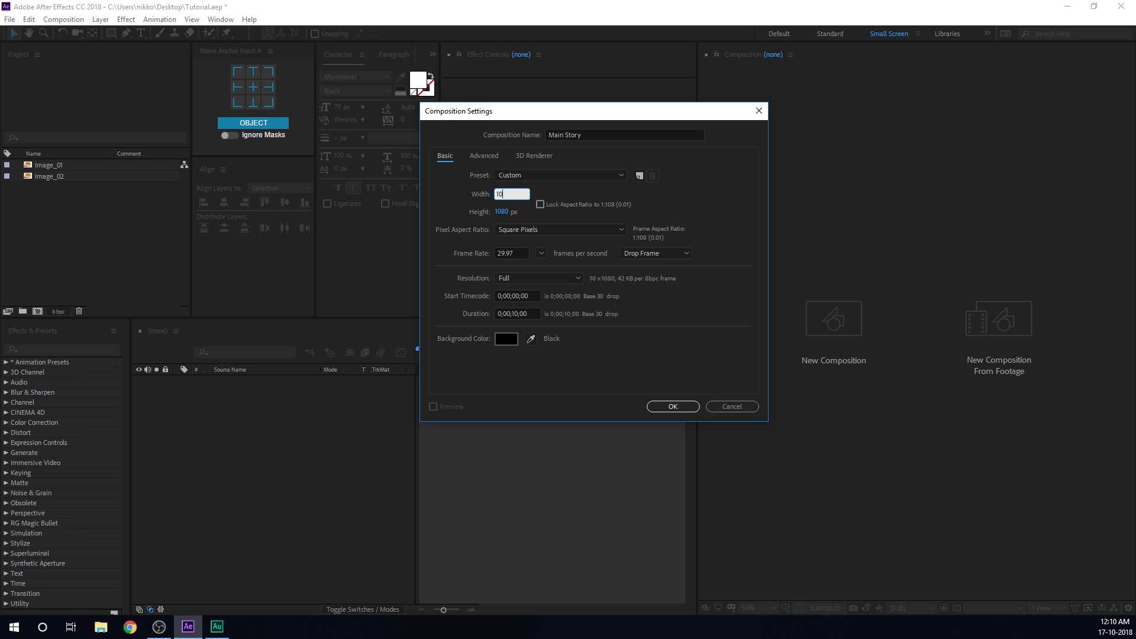
{"action": "type", "text": "80"}
{"action": "left_click", "coordinate": [501, 211]}
{"action": "type", "text": "1920"}
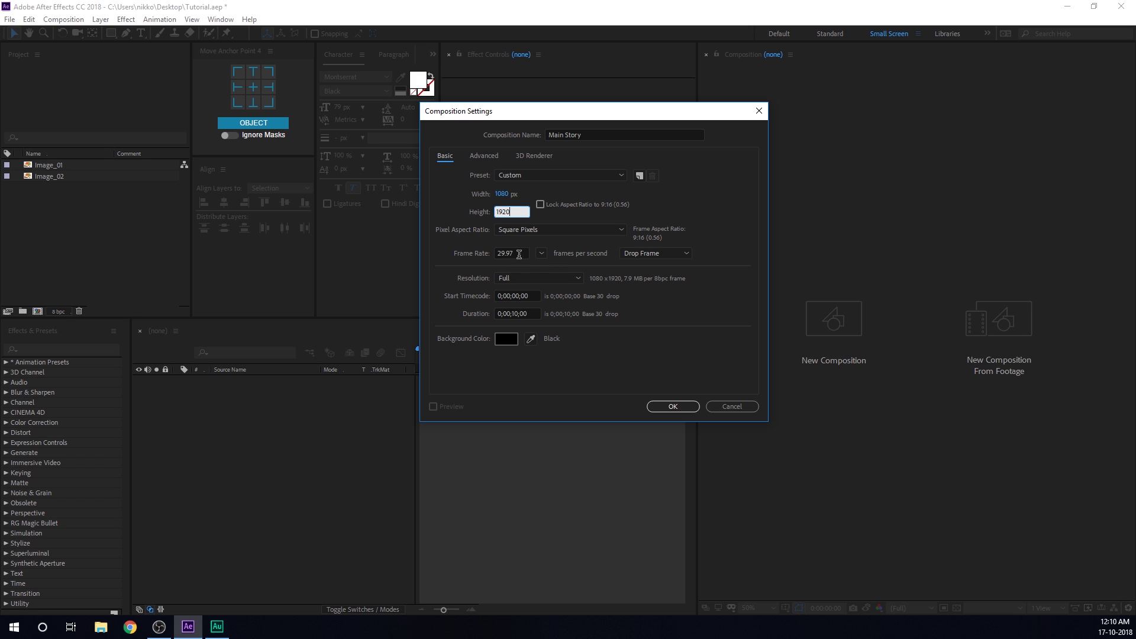
{"action": "left_click", "coordinate": [540, 253]}
{"action": "left_click", "coordinate": [554, 397]}
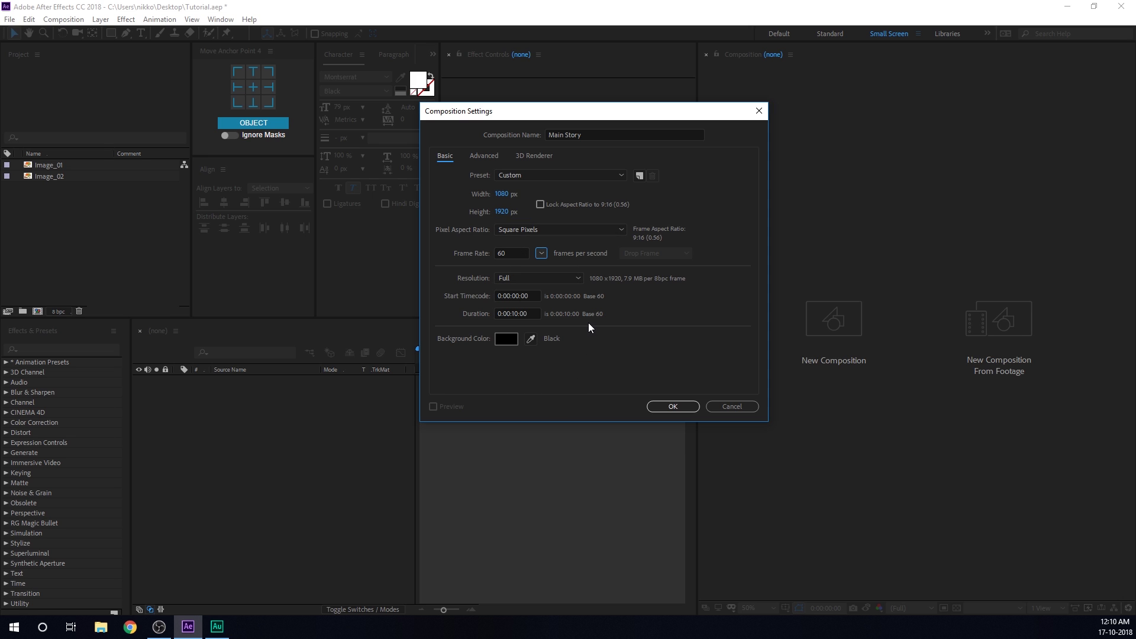
{"action": "left_click", "coordinate": [662, 407]}
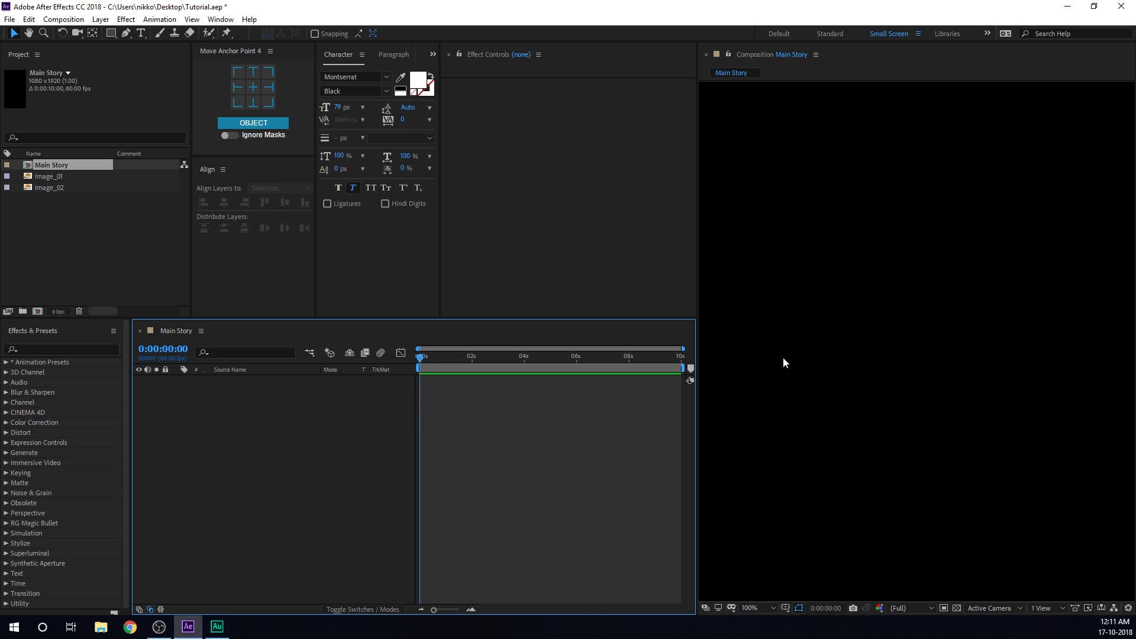
- Create a second 1080 × 1920 px composition named Media_01
{"action": "key", "text": "comma"}
{"action": "key", "text": "comma"}
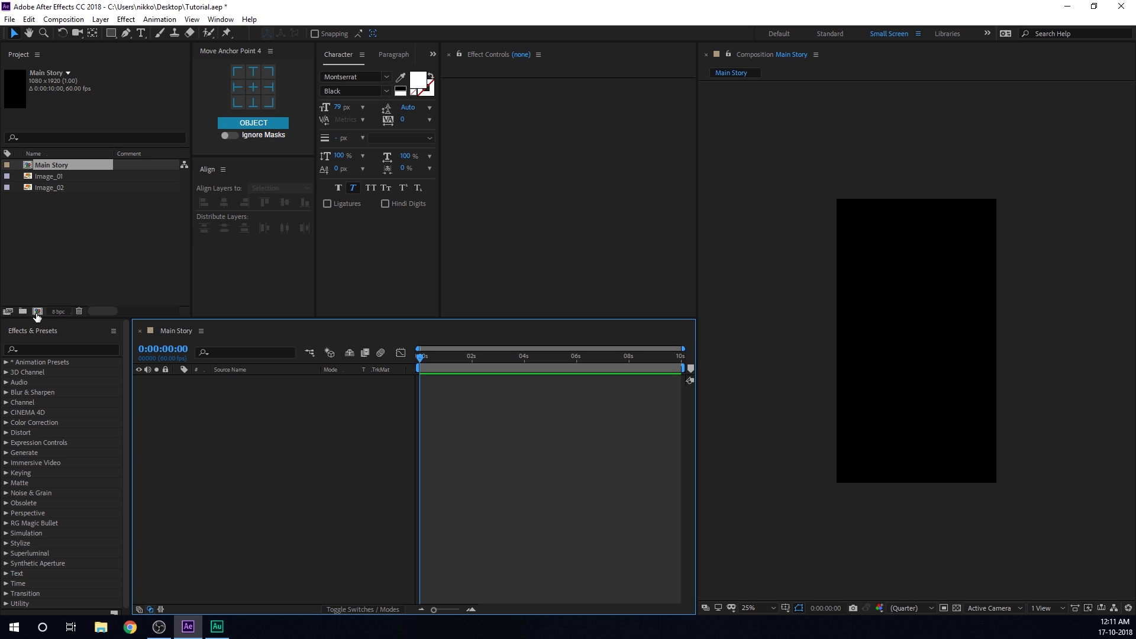
{"action": "left_click", "coordinate": [37, 310]}
{"action": "left_click_drag", "start_coordinate": [606, 116], "coordinate": [496, 98]}
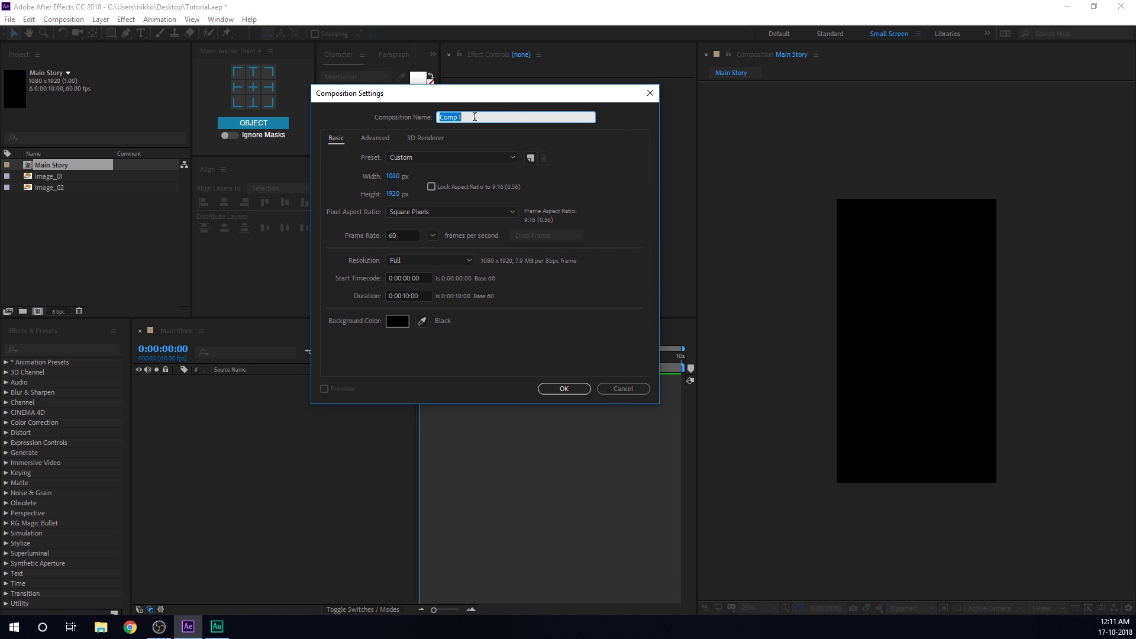
{"action": "type", "text": "Media_01"}
{"action": "left_click", "coordinate": [562, 392]}
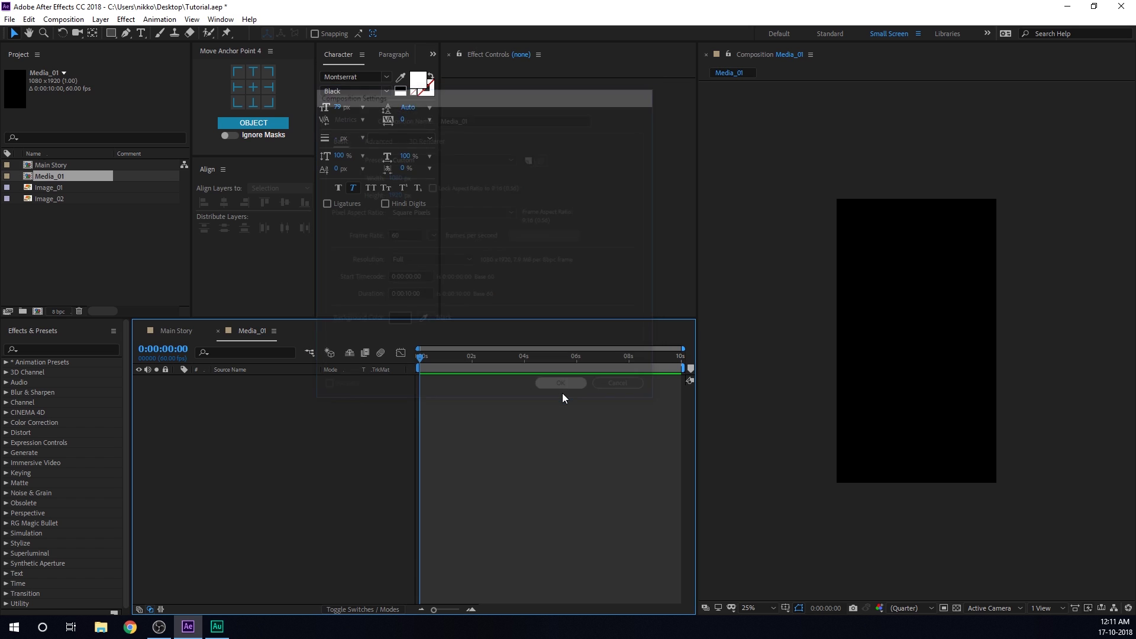
- Add Image_01 to the Media_01 composition and scale it to 47%
{"action": "left_click_drag", "start_coordinate": [55, 192], "coordinate": [237, 402]}
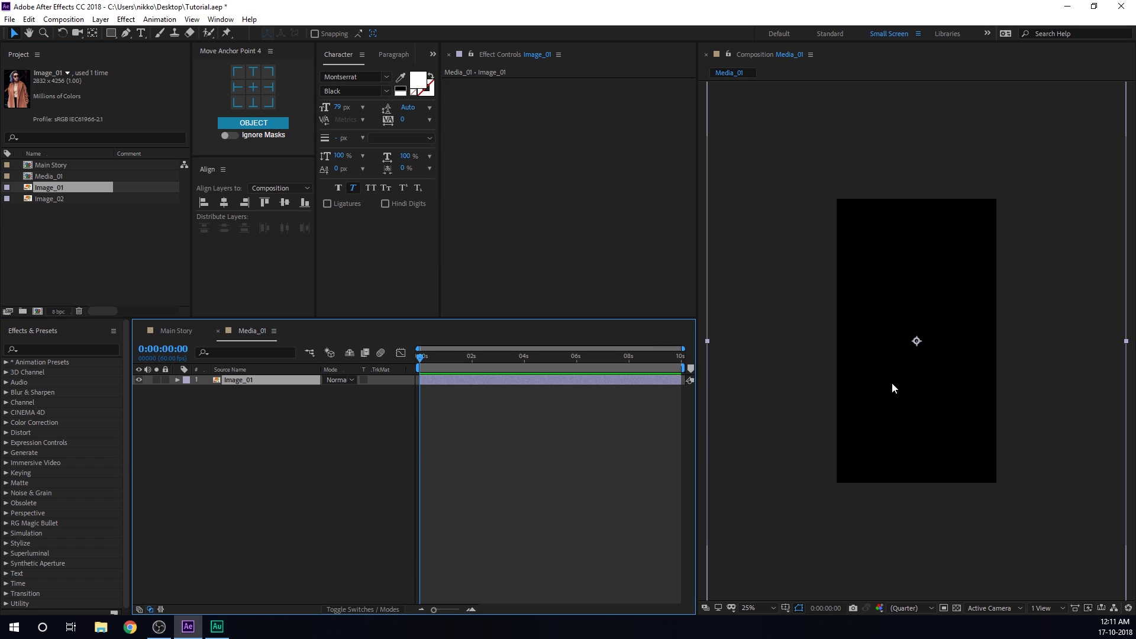
{"action": "key", "text": "s"}
{"action": "left_click_drag", "start_coordinate": [355, 389], "coordinate": [336, 395]}
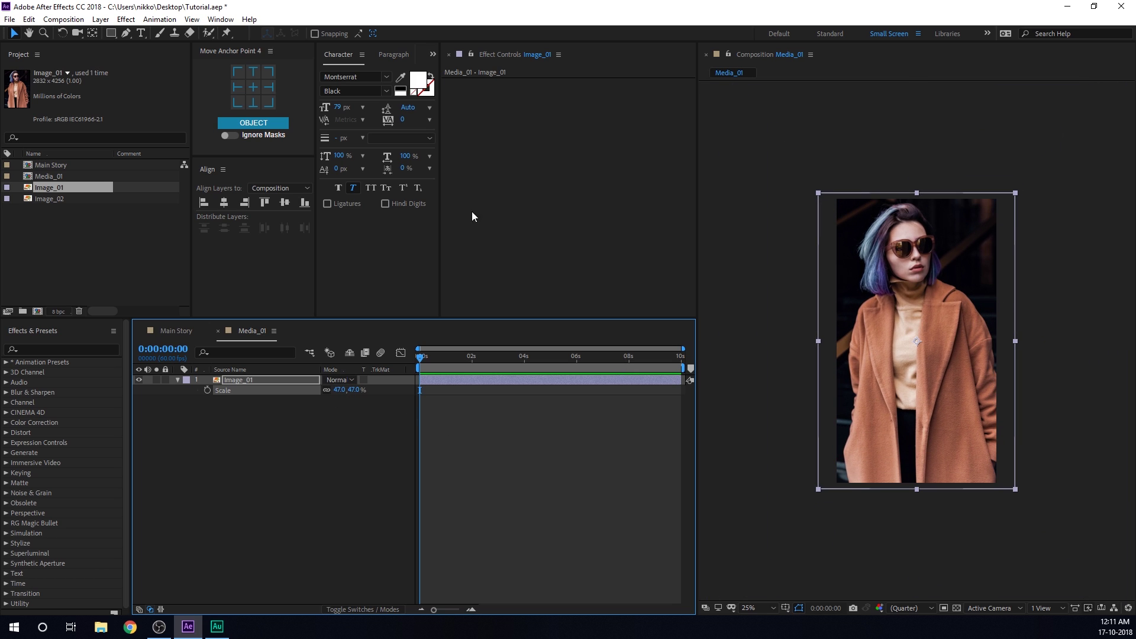
- Duplicate the Media_01 composition and, in the copy, replace the Image_01 layer with Image_02
{"action": "left_click", "coordinate": [48, 176]}
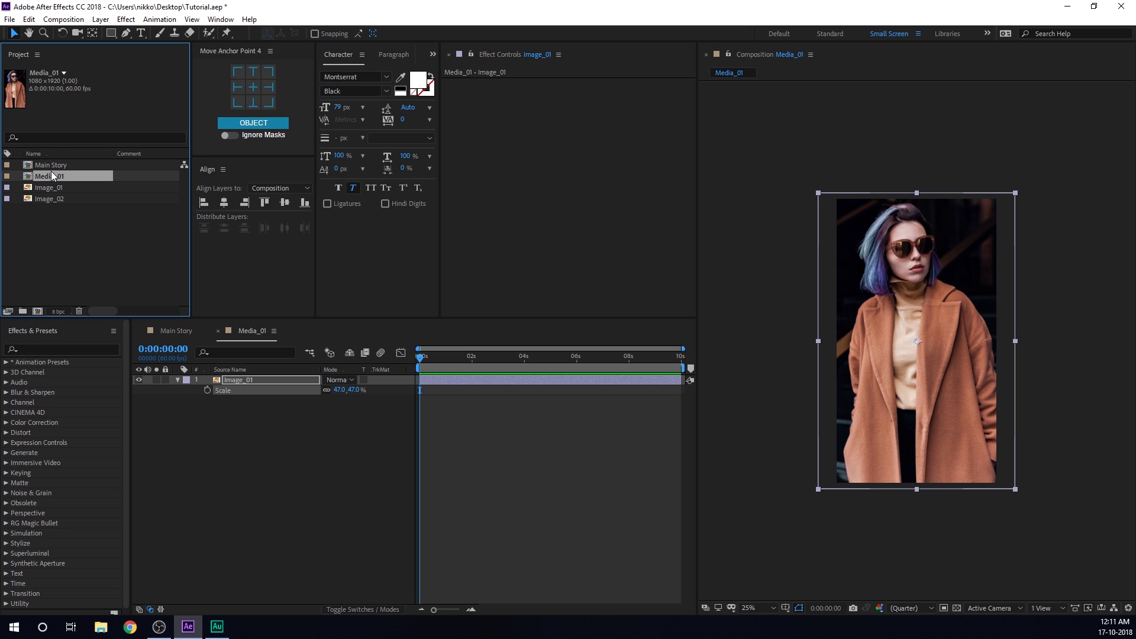
{"action": "key", "text": "ctrl+d"}
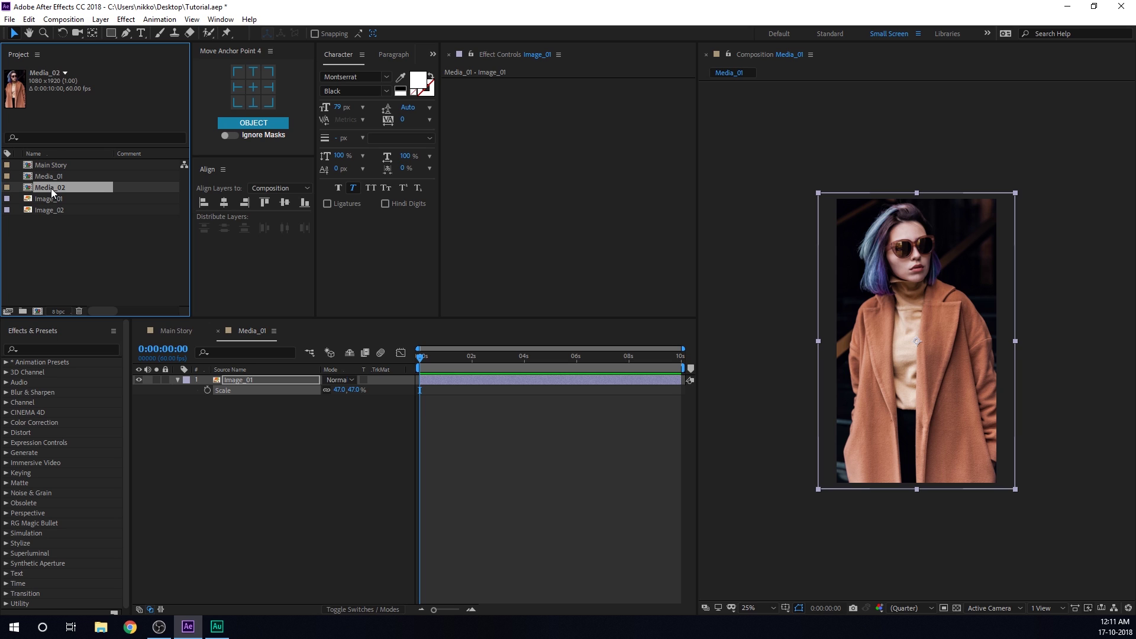
{"action": "double_click", "coordinate": [51, 188]}
{"action": "left_click_drag", "start_coordinate": [56, 215], "coordinate": [233, 378]}
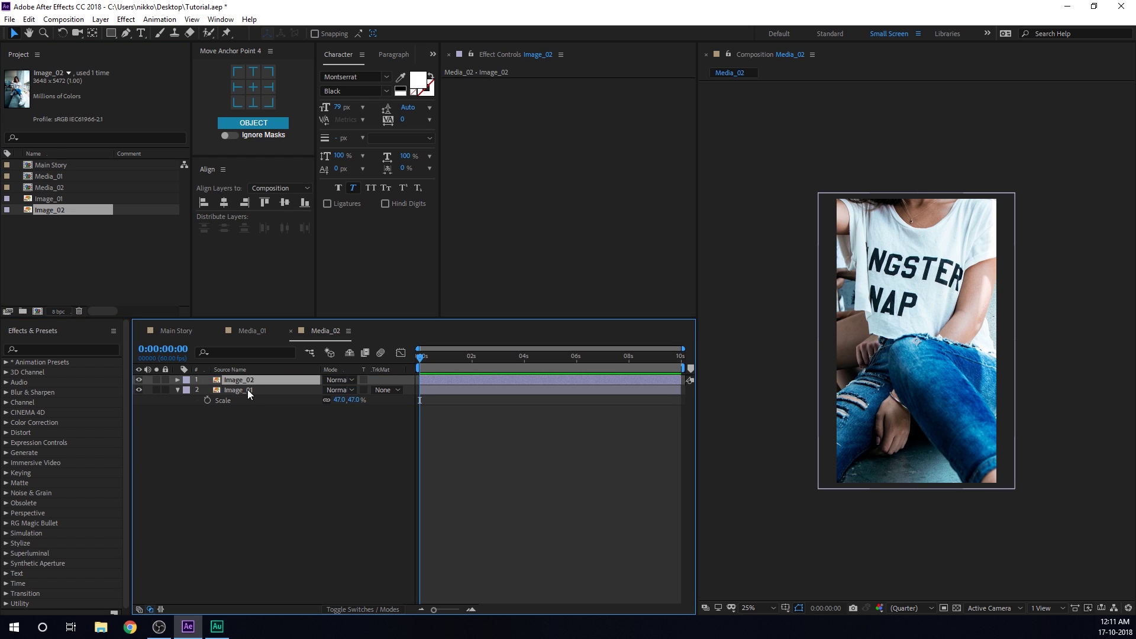
{"action": "left_click", "coordinate": [248, 391]}
{"action": "key", "text": "Delete"}
- Scale the Image_02 layer down to fit the frame of the Media_02 composition
{"action": "key", "text": "s"}
{"action": "mouse_move", "coordinate": [349, 394]}
{"action": "left_mouse_down"}
{"action": "mouse_move", "coordinate": [325, 394]}
{"action": "mouse_move", "coordinate": [342, 394]}
{"action": "left_mouse_up"}
{"action": "left_click", "coordinate": [202, 430]}
- Return to the Main Story composition, close the two media timelines, and add Media_01 to it as a layer
{"action": "left_click", "coordinate": [173, 332]}
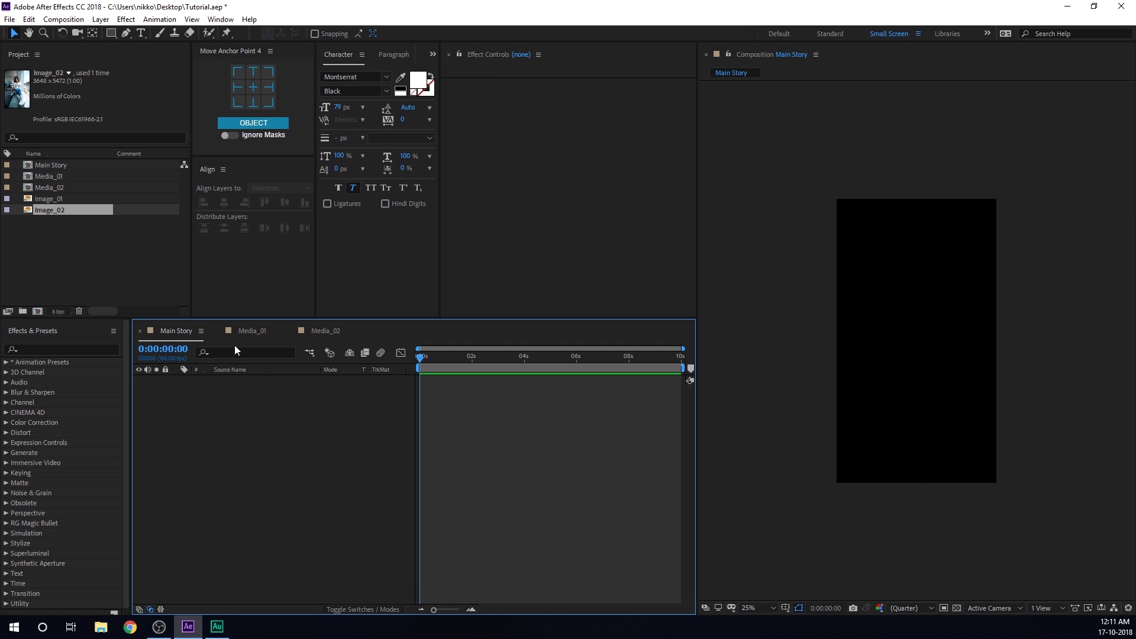
{"action": "left_click", "coordinate": [217, 330]}
{"action": "left_click", "coordinate": [217, 330]}
{"action": "left_click", "coordinate": [49, 177]}
{"action": "left_click_drag", "start_coordinate": [55, 176], "coordinate": [435, 420]}
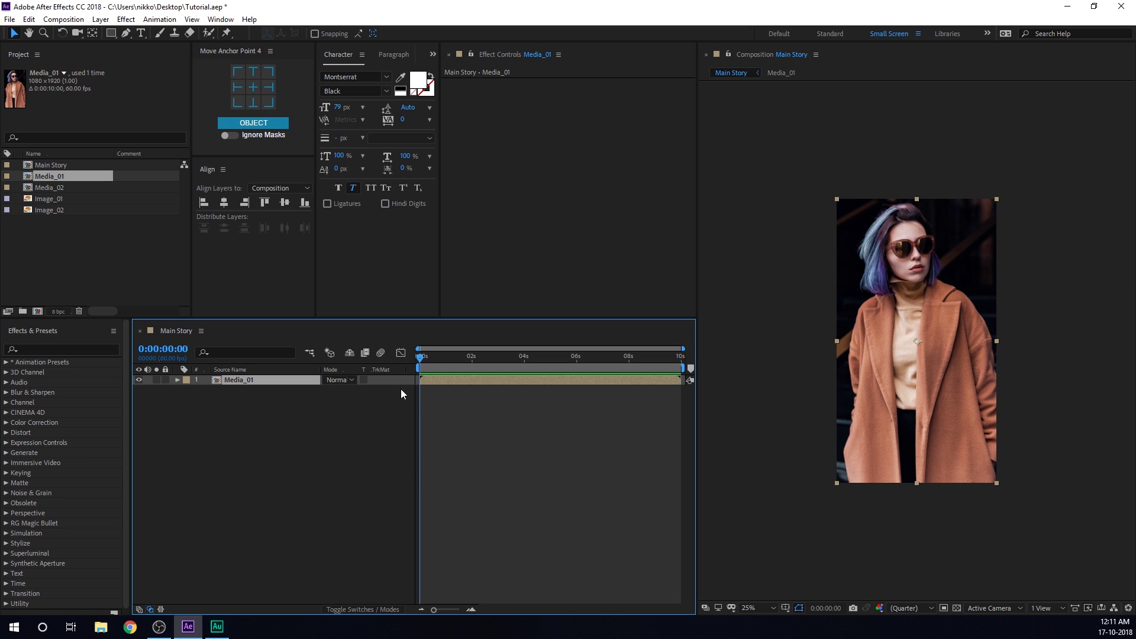
- Show the layer switches in the Main Story timeline in place of the mode and track matte columns
{"action": "right_click", "coordinate": [373, 373]}
{"action": "left_click", "coordinate": [329, 436]}
{"action": "key", "text": "F4"}
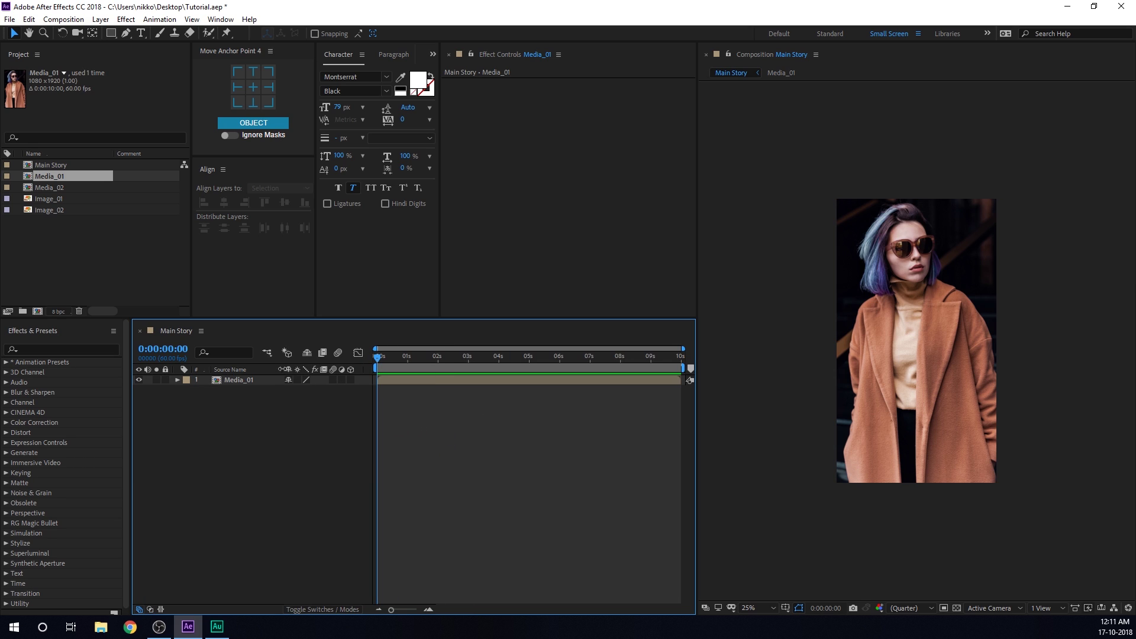
- Create a composition-sized white solid named BG and place it below the Media_01 layer
{"action": "scroll", "coordinate": [505, 612], "scroll_direction": "up", "scroll_amount": 3}
{"action": "left_click", "coordinate": [222, 446]}
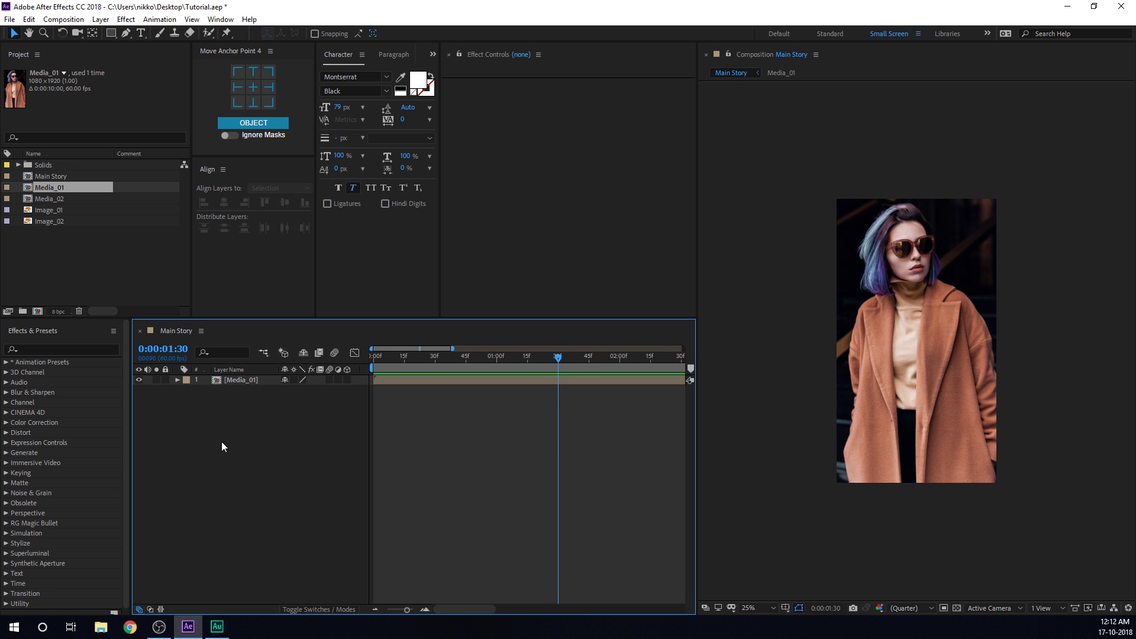
{"action": "key", "text": "ctrl+y"}
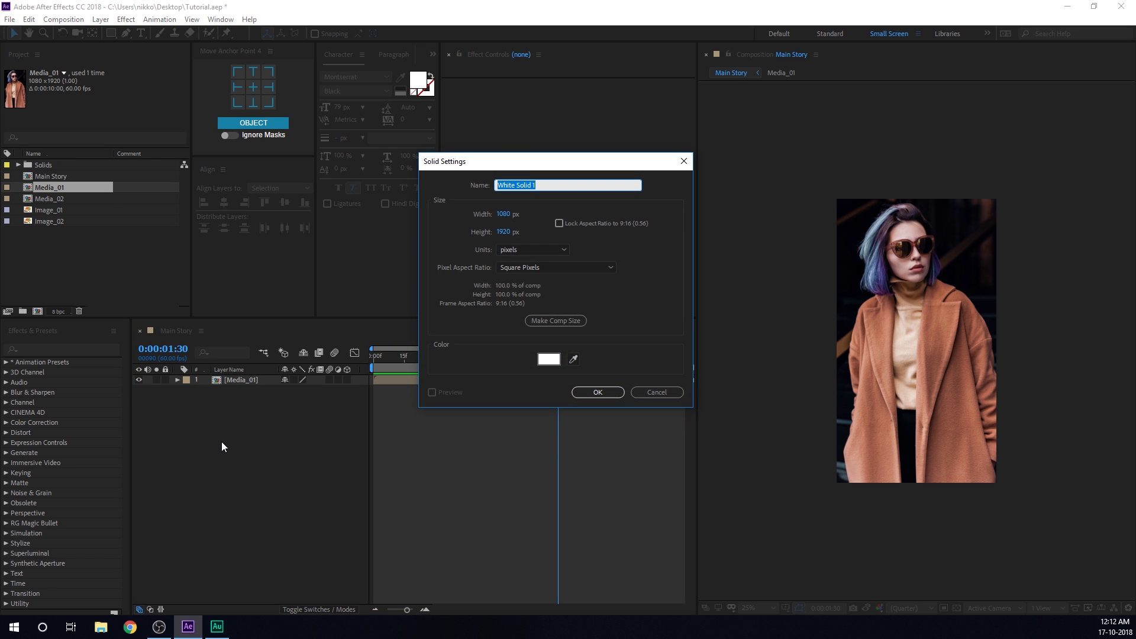
{"action": "type", "text": "BG"}
{"action": "left_click", "coordinate": [598, 392]}
{"action": "left_click", "coordinate": [598, 393]}
{"action": "left_click_drag", "start_coordinate": [235, 381], "coordinate": [240, 391]}
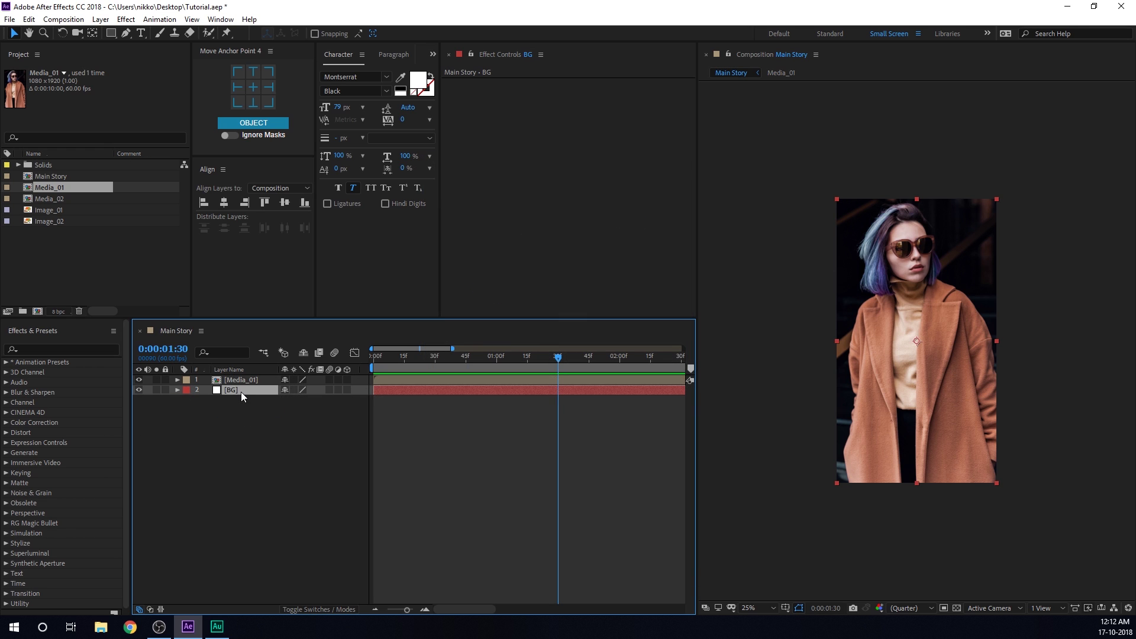
- Apply the Gradient Ramp effect to the BG solid
{"action": "key", "text": "ctrl+space"}
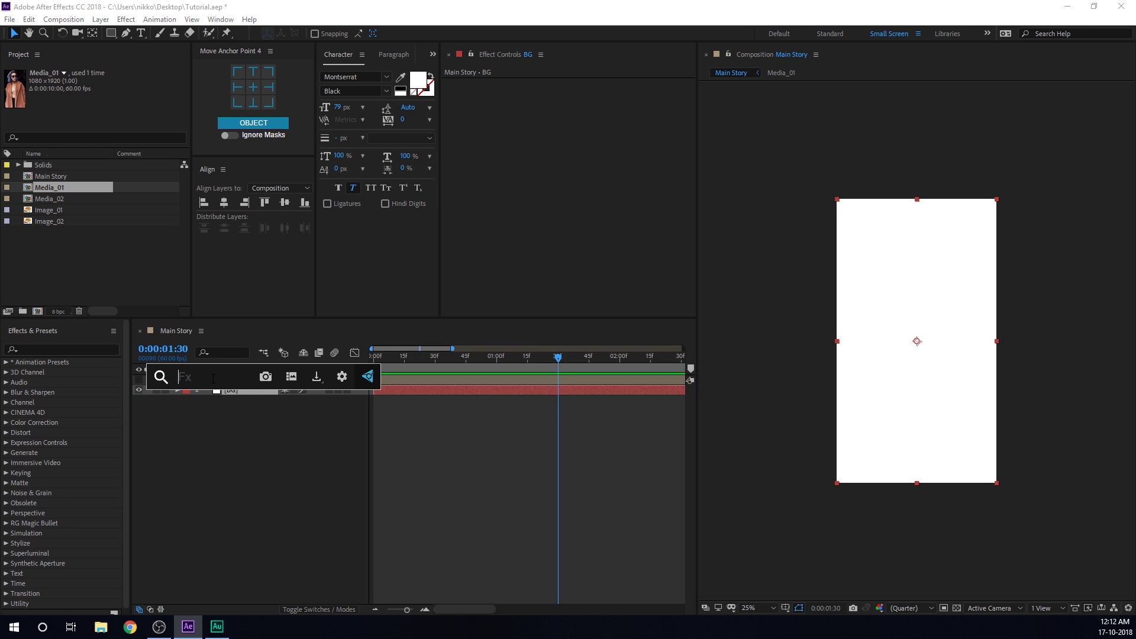
{"action": "type", "text": "ramp"}
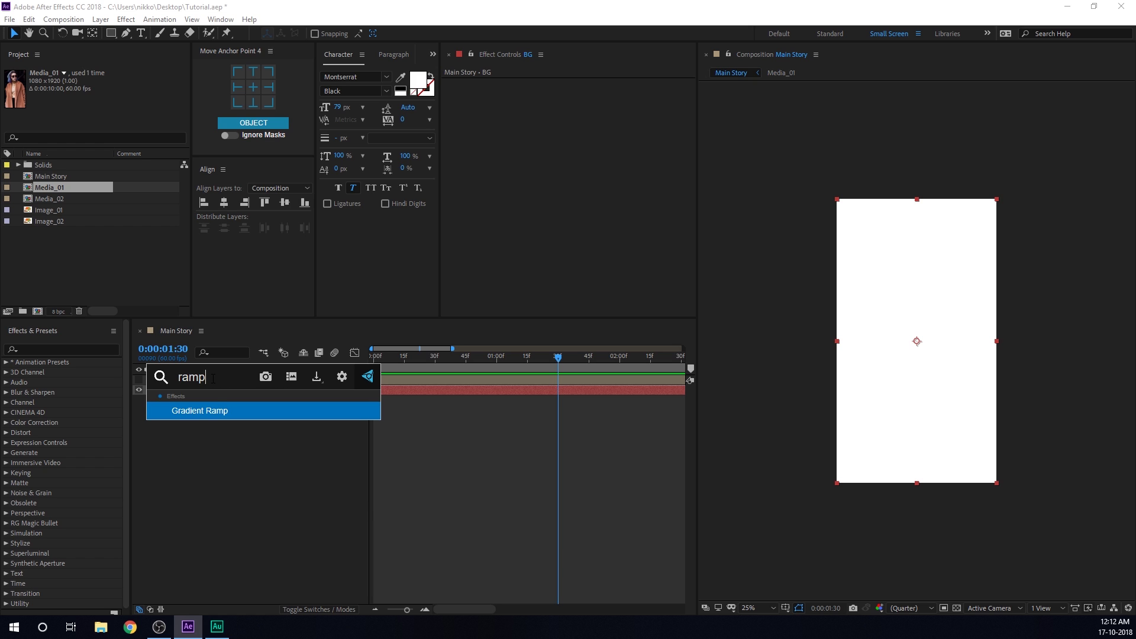
{"action": "left_click", "coordinate": [210, 410]}
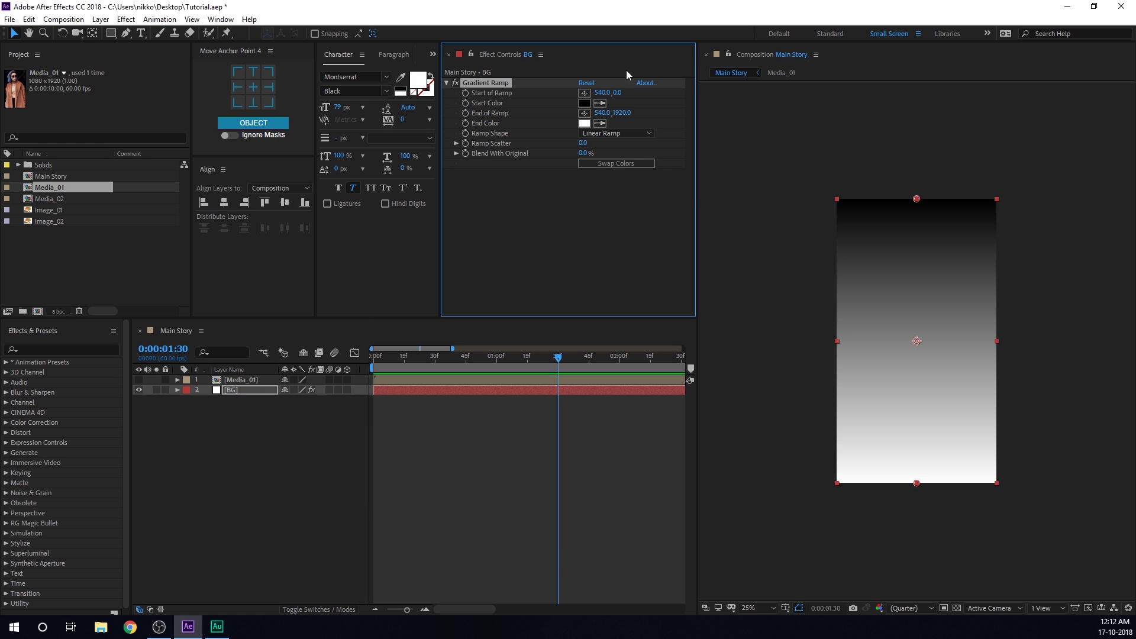
- Set the Gradient Ramp's start color to blue 017FFF and its end color to purple 8F24E1
{"action": "left_click", "coordinate": [583, 103]}
{"action": "left_click", "coordinate": [591, 305]}
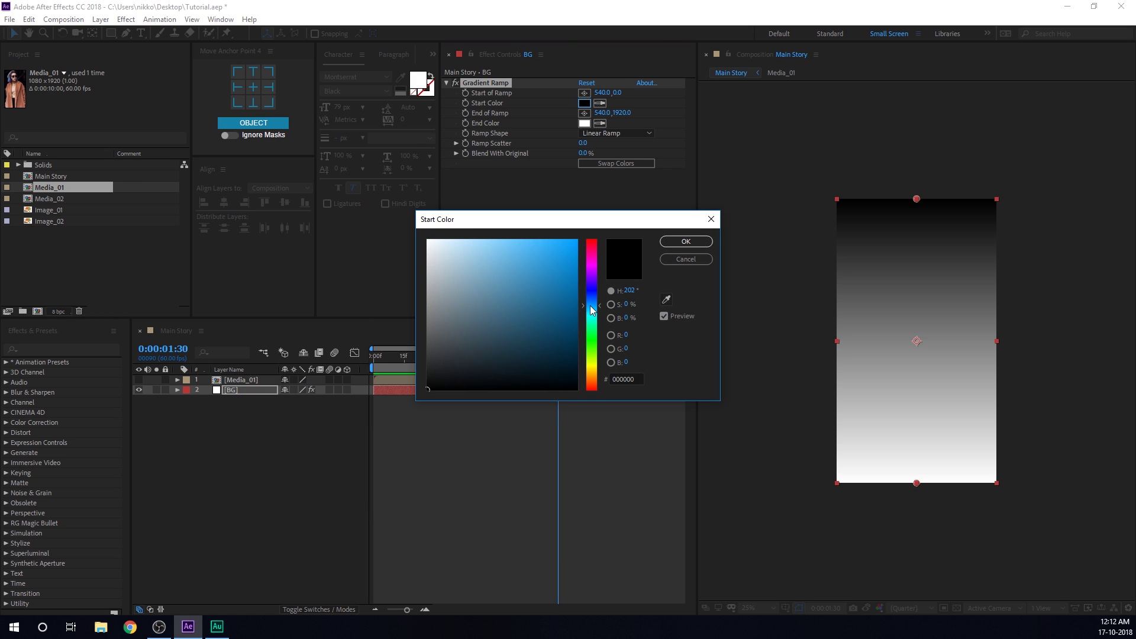
{"action": "left_click", "coordinate": [555, 260]}
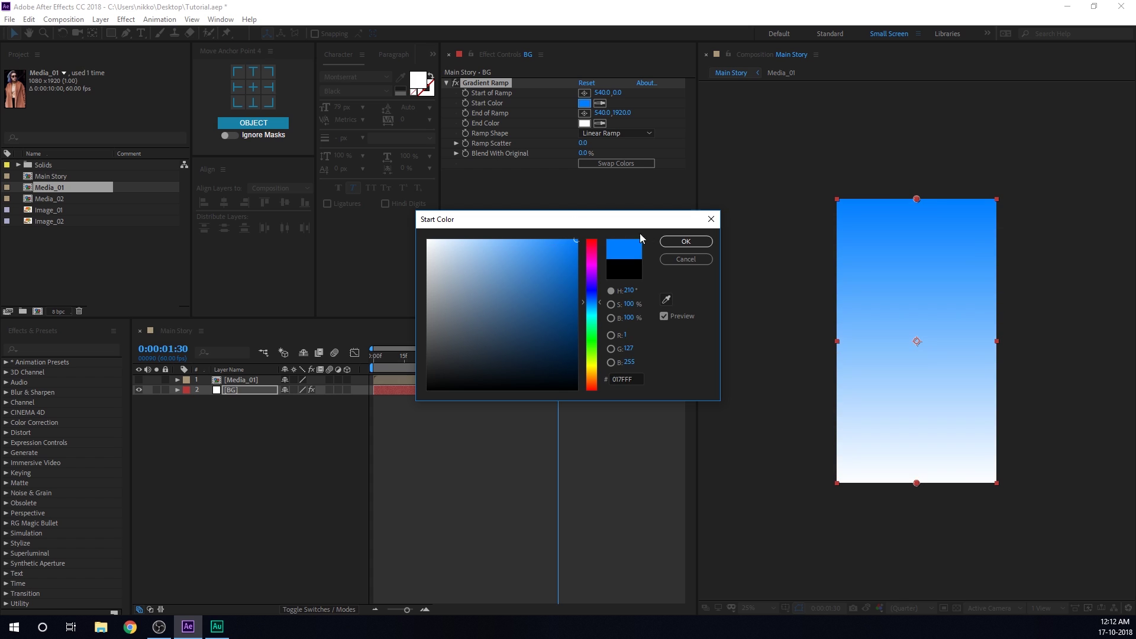
{"action": "left_click", "coordinate": [686, 241]}
{"action": "left_click", "coordinate": [584, 123]}
{"action": "left_click", "coordinate": [589, 276]}
{"action": "left_click", "coordinate": [553, 257]}
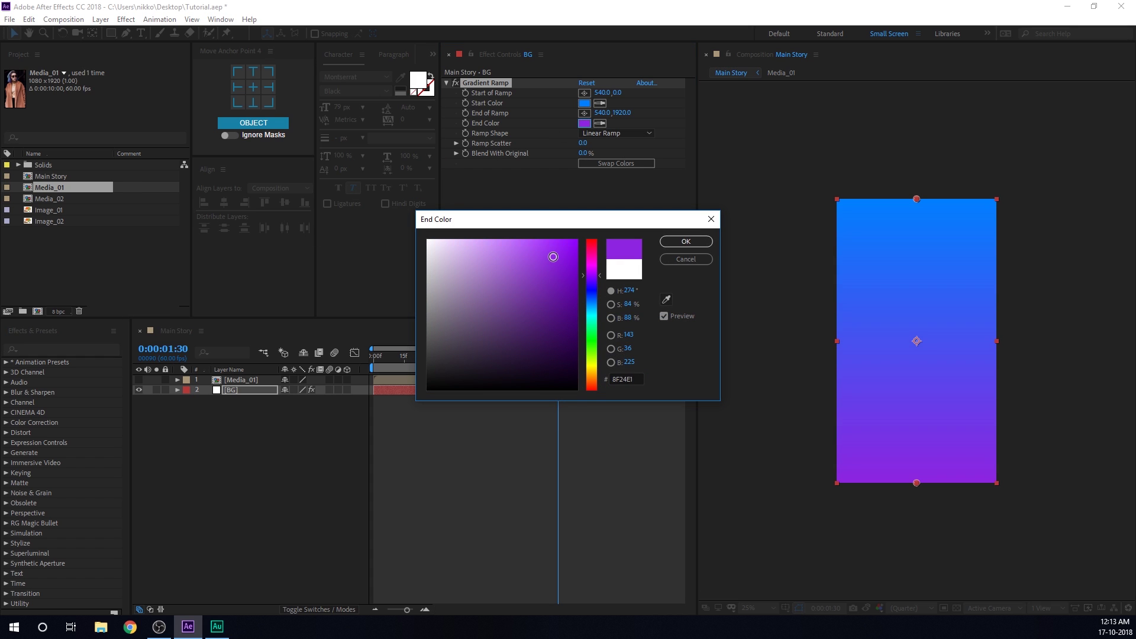
{"action": "left_click", "coordinate": [686, 241]}
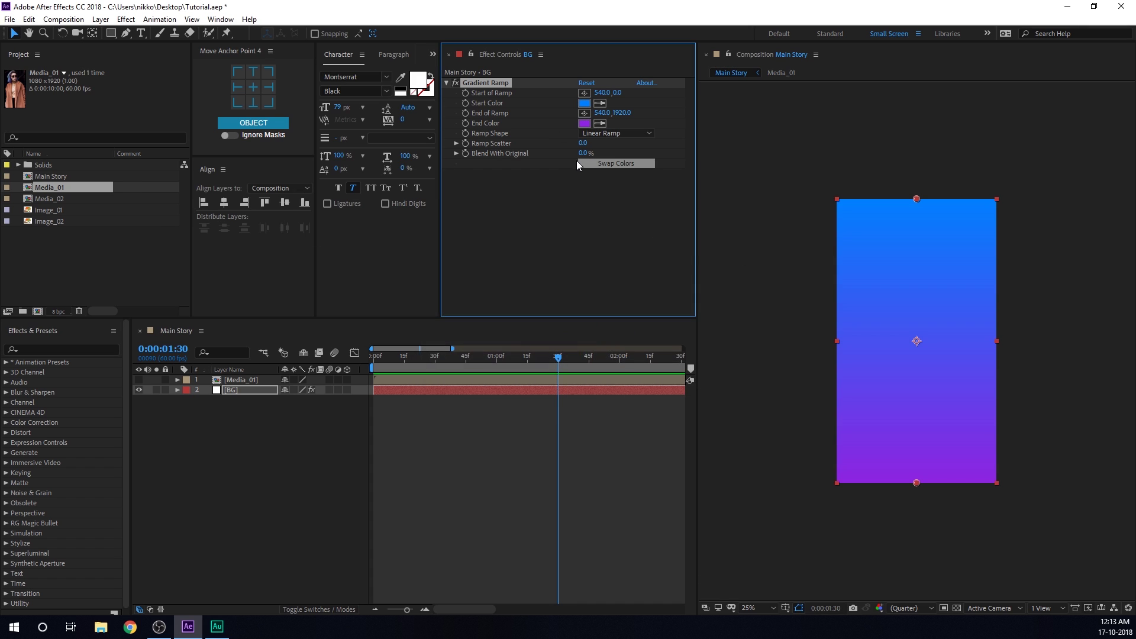
- Make the Media_01 layer visible again and apply the CC Grid Wipe effect to it
{"action": "left_click", "coordinate": [264, 435]}
{"action": "left_click", "coordinate": [156, 379]}
{"action": "left_click", "coordinate": [139, 380]}
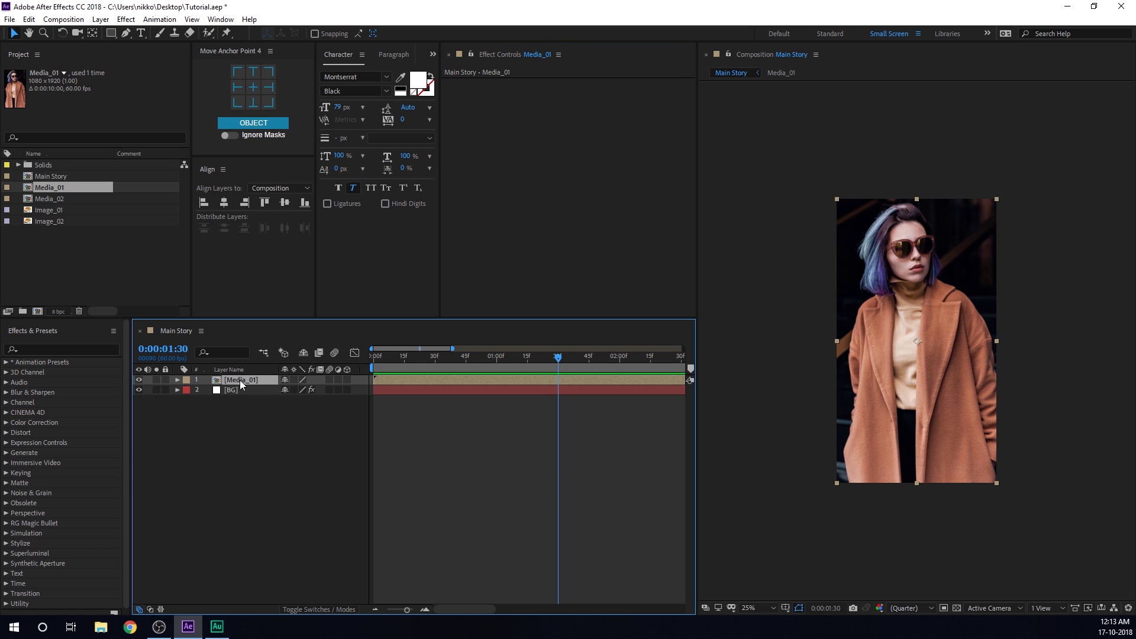
{"action": "key", "text": "ctrl+space"}
{"action": "type", "text": "c"}
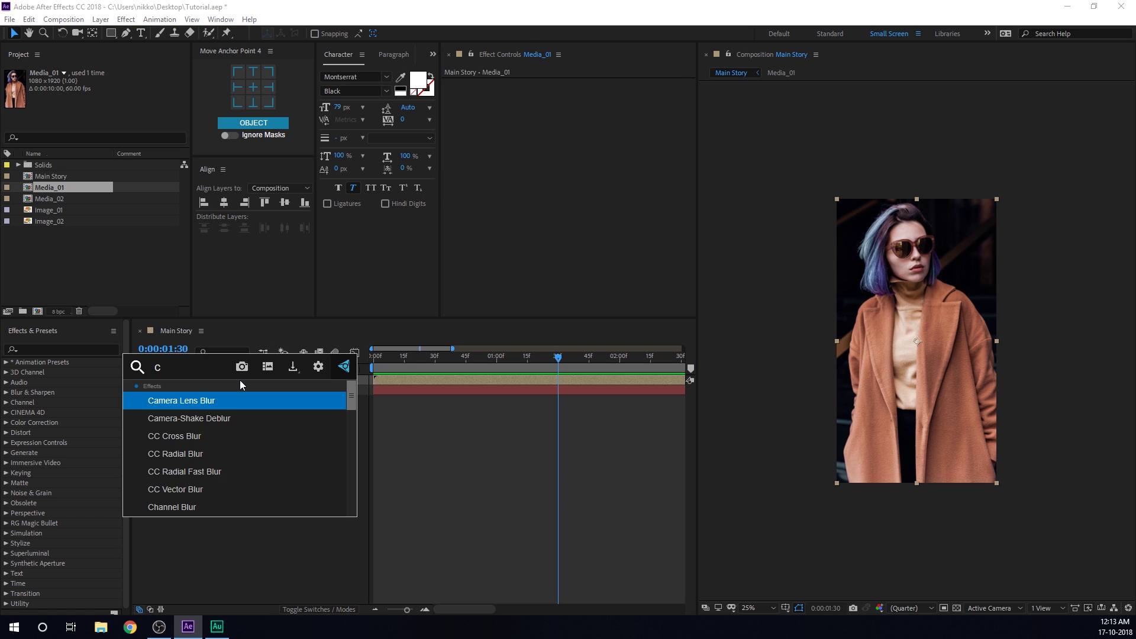
{"action": "type", "text": "c g"}
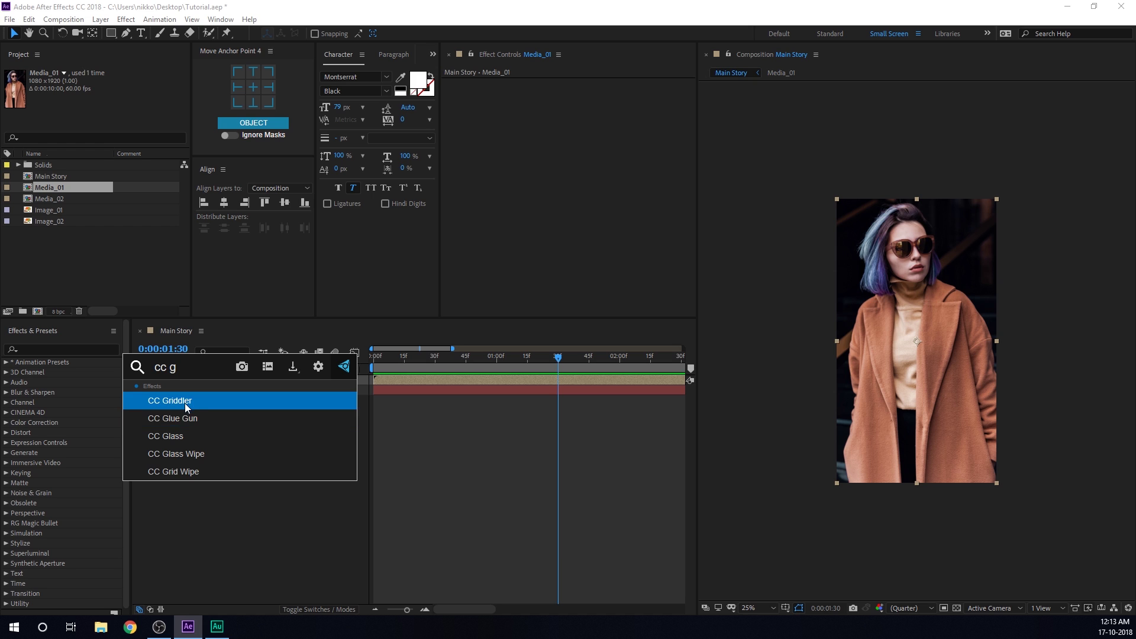
{"action": "left_click", "coordinate": [187, 469]}
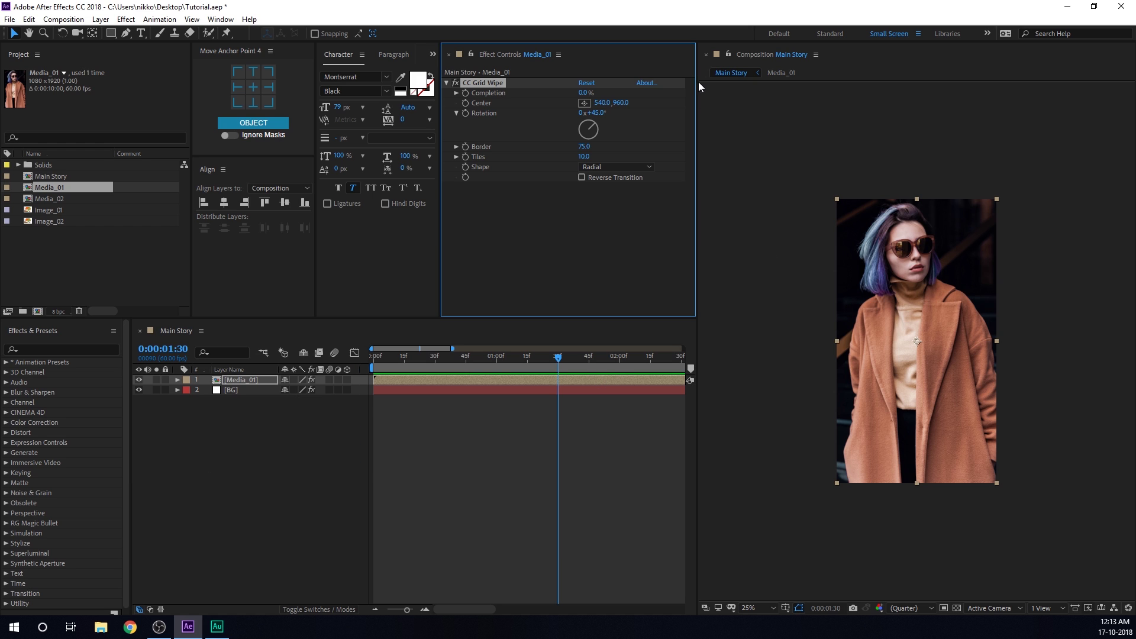
- Enable Reverse Transition for CC Grid Wipe and raise its completion to 67%
{"action": "left_click_drag", "start_coordinate": [584, 93], "coordinate": [612, 101]}
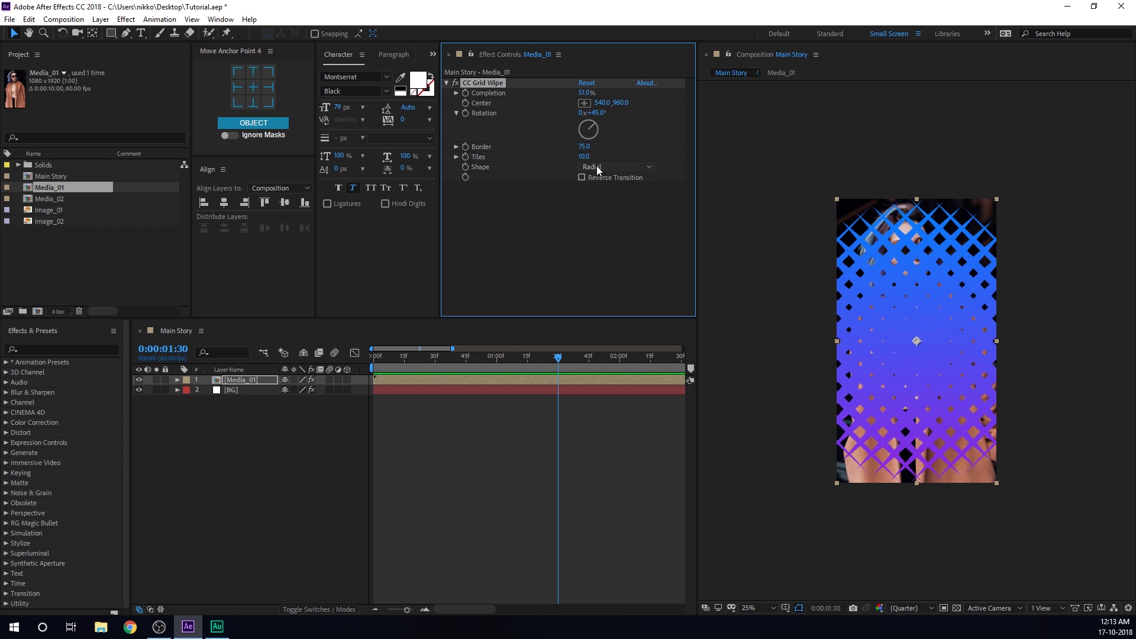
{"action": "left_click", "coordinate": [582, 178]}
{"action": "mouse_move", "coordinate": [588, 97]}
{"action": "left_mouse_down"}
{"action": "mouse_move", "coordinate": [573, 97]}
{"action": "mouse_move", "coordinate": [599, 97]}
{"action": "mouse_move", "coordinate": [571, 96]}
{"action": "mouse_move", "coordinate": [603, 97]}
{"action": "left_mouse_up"}
- Set the CC Grid Wipe border to 85 and tiles to 8, and return its completion to 0%
{"action": "scroll", "coordinate": [899, 285], "scroll_direction": "up", "scroll_amount": 2}
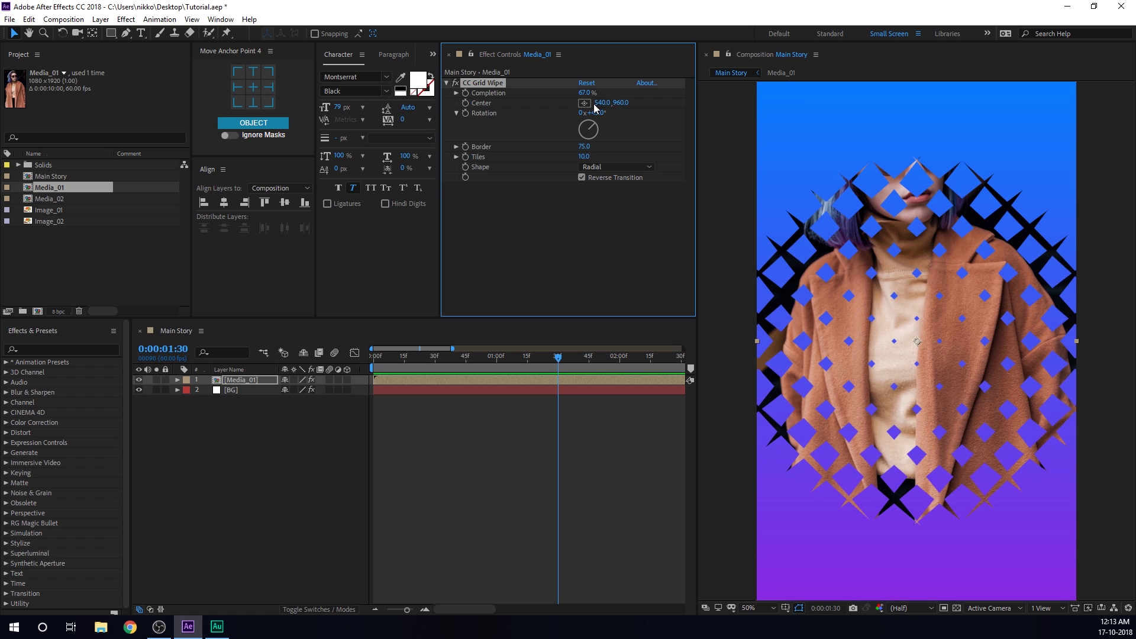
{"action": "mouse_move", "coordinate": [583, 146]}
{"action": "left_click_drag", "start_coordinate": [584, 146], "coordinate": [640, 179]}
{"action": "left_click", "coordinate": [584, 157]}
{"action": "type", "text": "8"}
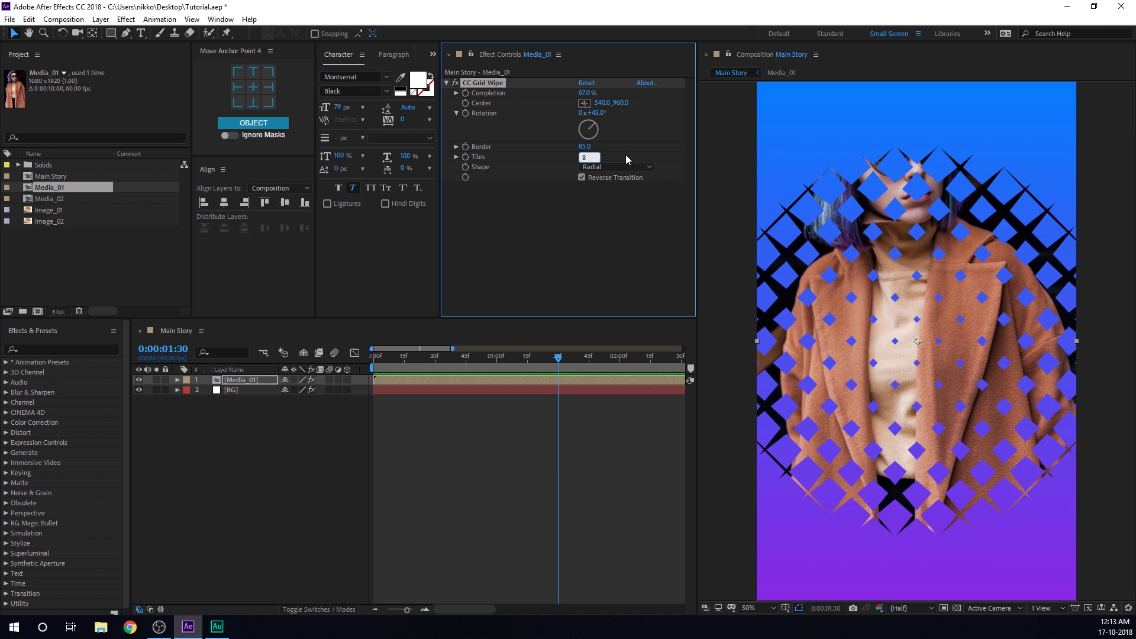
{"action": "key", "text": "Return"}
{"action": "left_click_drag", "start_coordinate": [582, 92], "coordinate": [555, 104]}
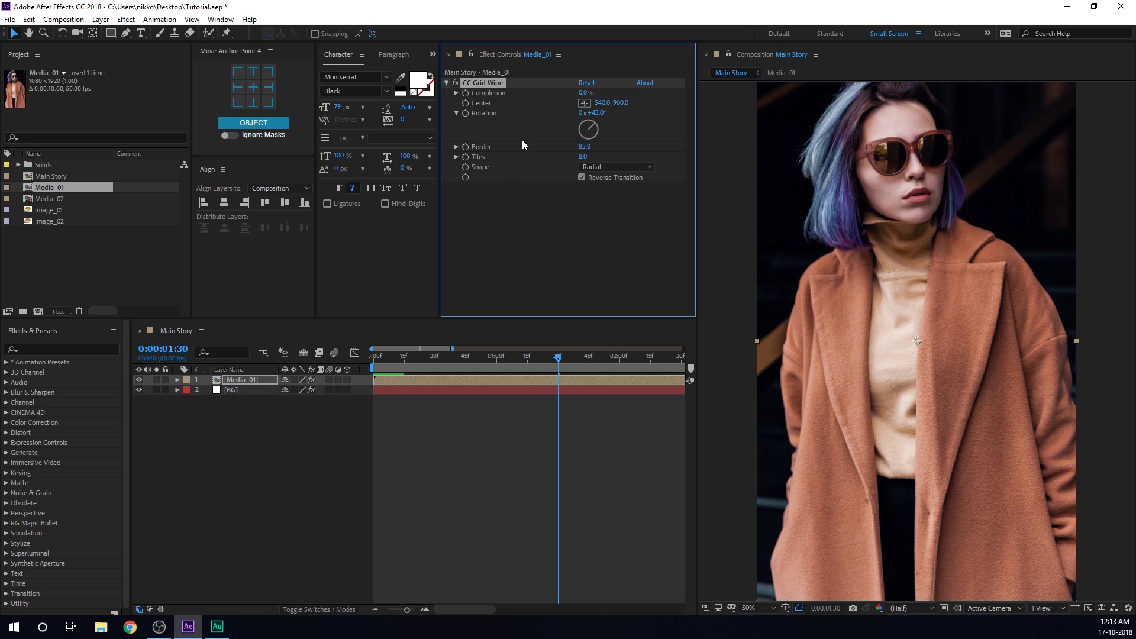
- Keyframe the CC Grid Wipe completion at 0% on 0:00:01:30 and 100% at the composition start, and preview it
{"action": "left_click_drag", "start_coordinate": [586, 357], "coordinate": [558, 357]}
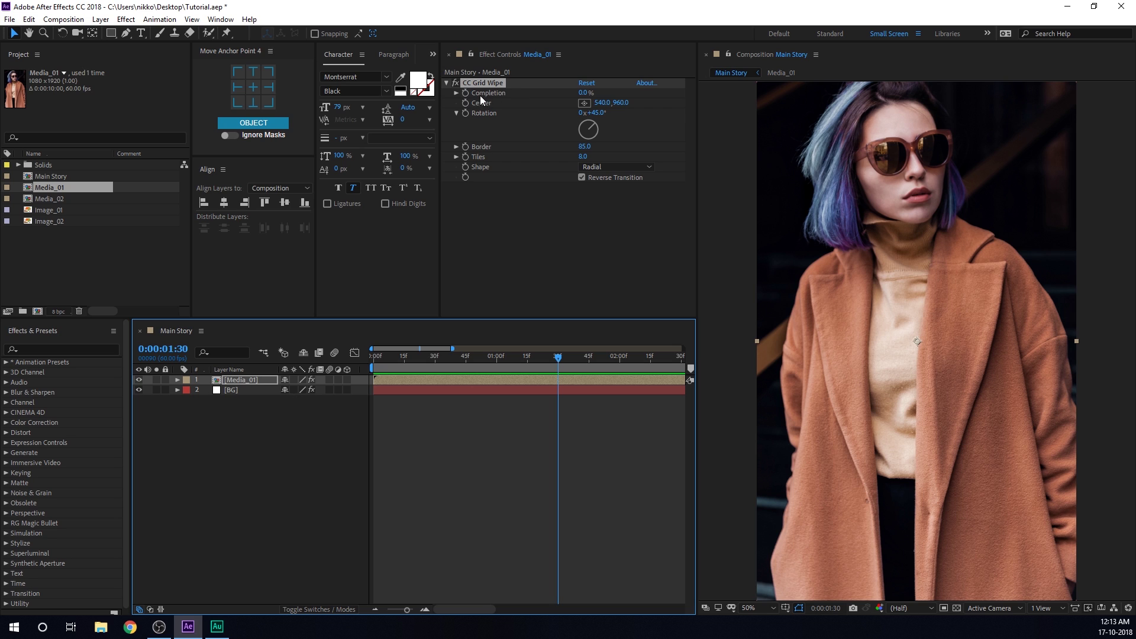
{"action": "left_click", "coordinate": [465, 93]}
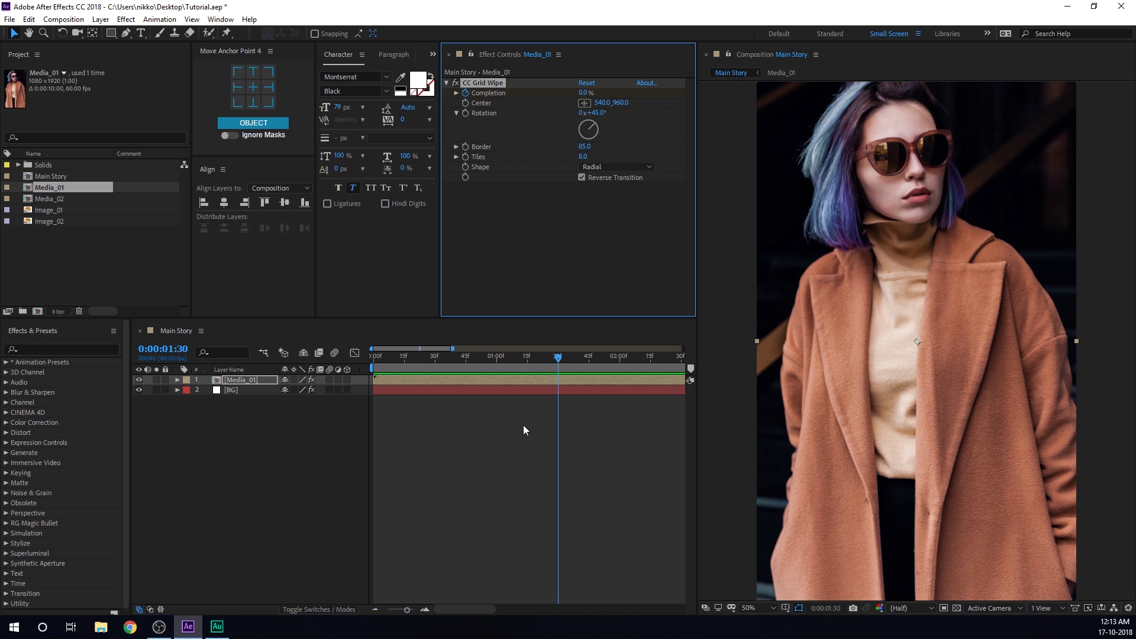
{"action": "left_click_drag", "start_coordinate": [556, 357], "coordinate": [373, 358]}
{"action": "left_click_drag", "start_coordinate": [584, 93], "coordinate": [669, 110]}
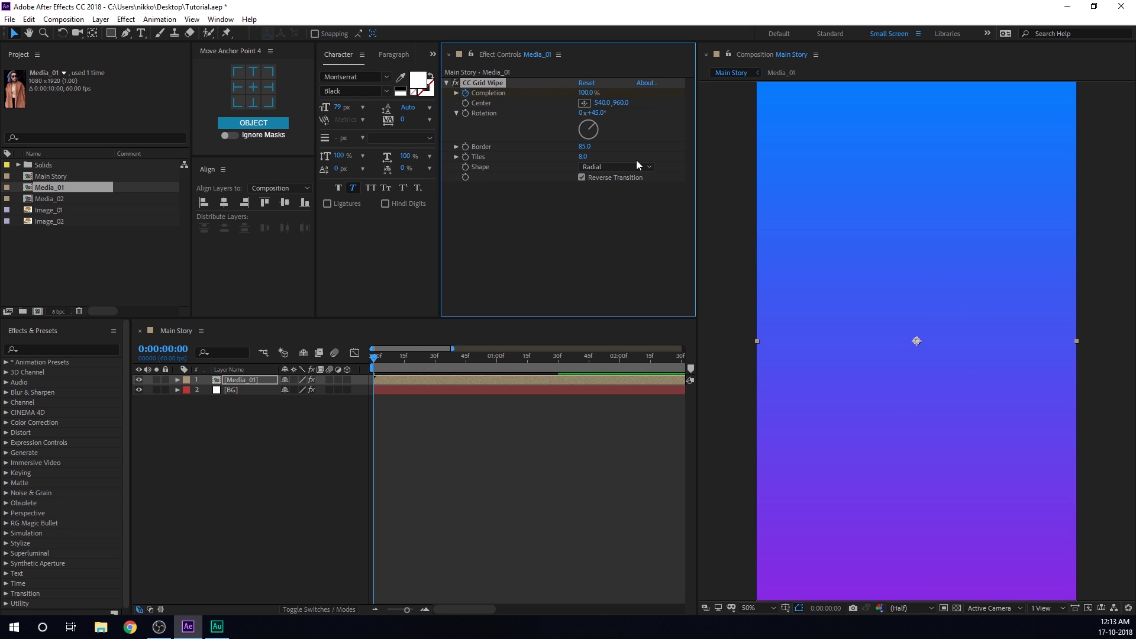
{"action": "key", "text": "u"}
{"action": "key", "text": "space"}
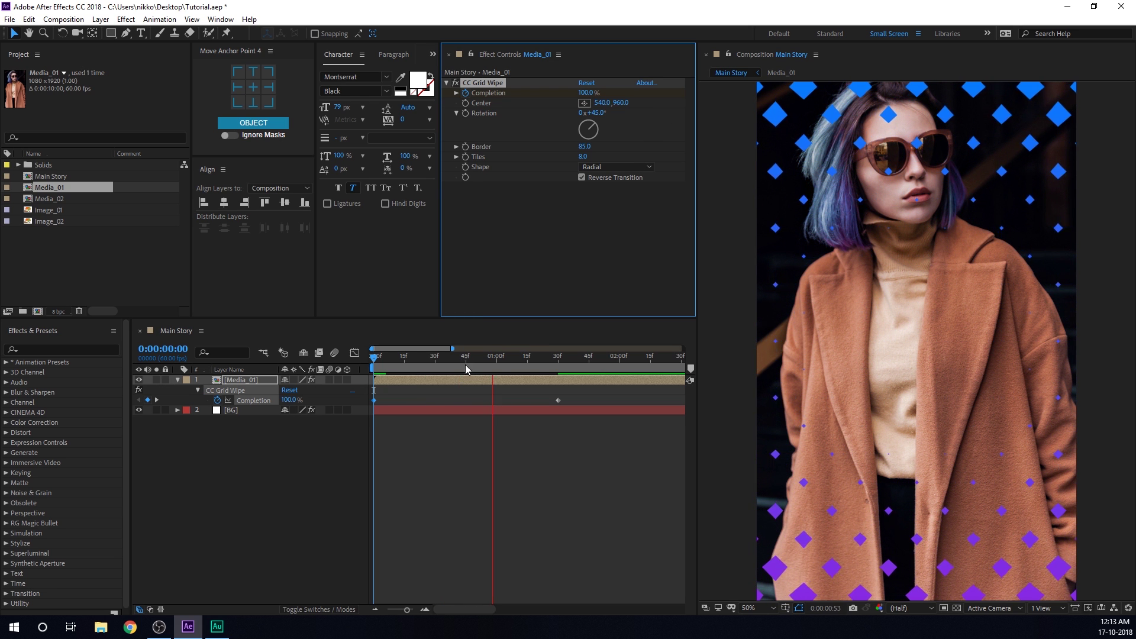
- Apply Easy Ease to both CC Grid Wipe completion keyframes and play the transition from the start
{"action": "left_click", "coordinate": [505, 359]}
{"action": "left_click_drag", "start_coordinate": [569, 391], "coordinate": [353, 421]}
{"action": "key", "text": "F9"}
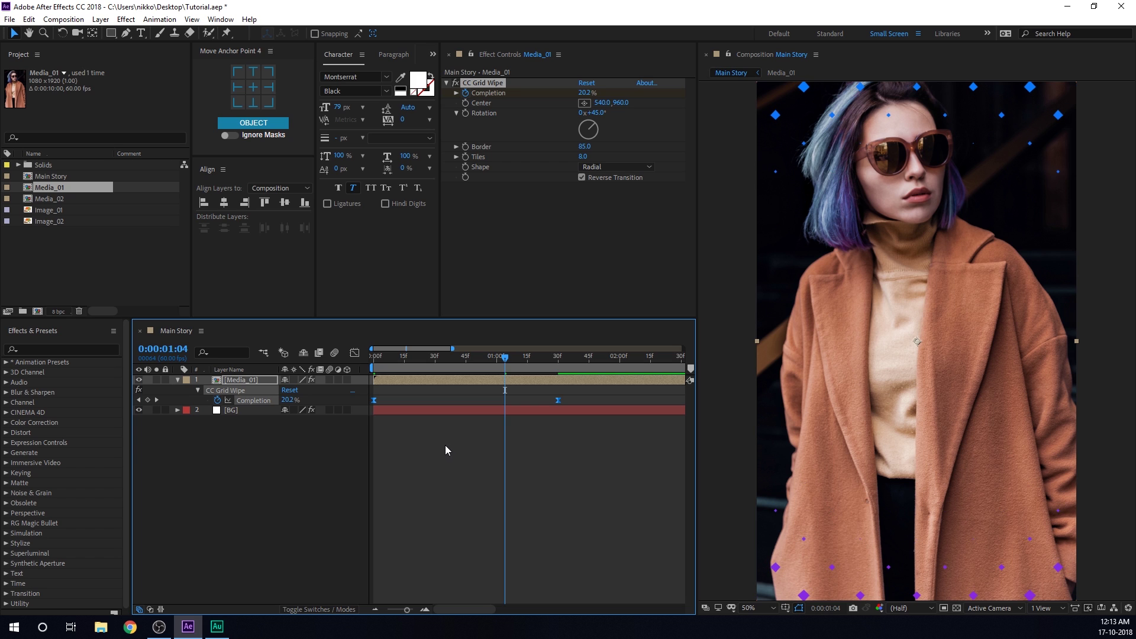
{"action": "left_click", "coordinate": [444, 445]}
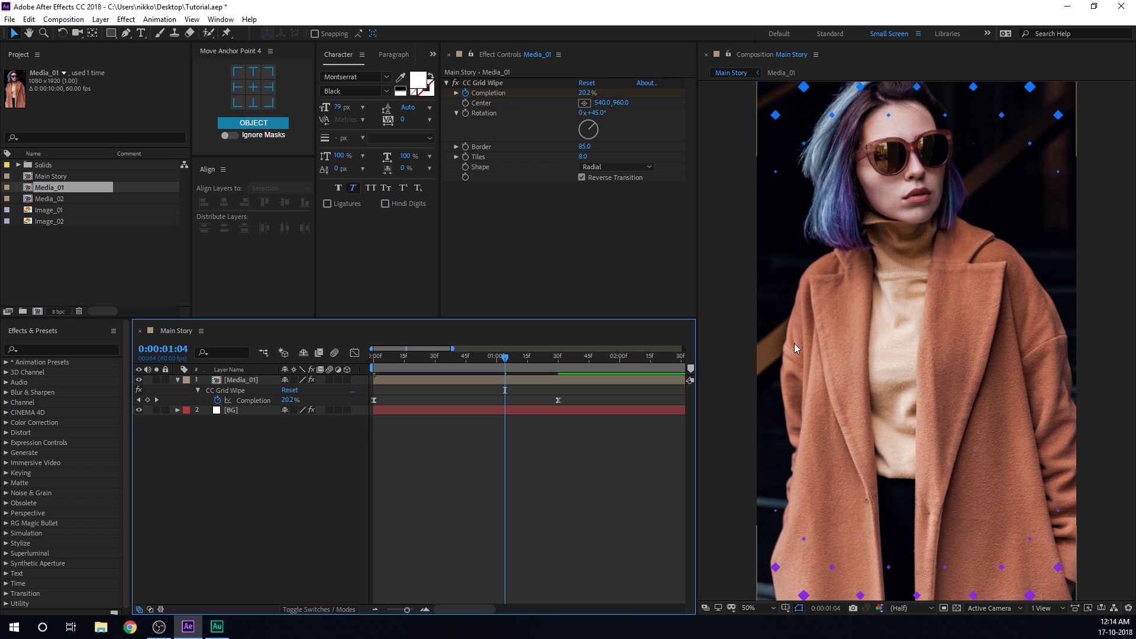
{"action": "key", "text": "shift+slash"}
{"action": "key", "text": "Home"}
{"action": "key", "text": "space"}
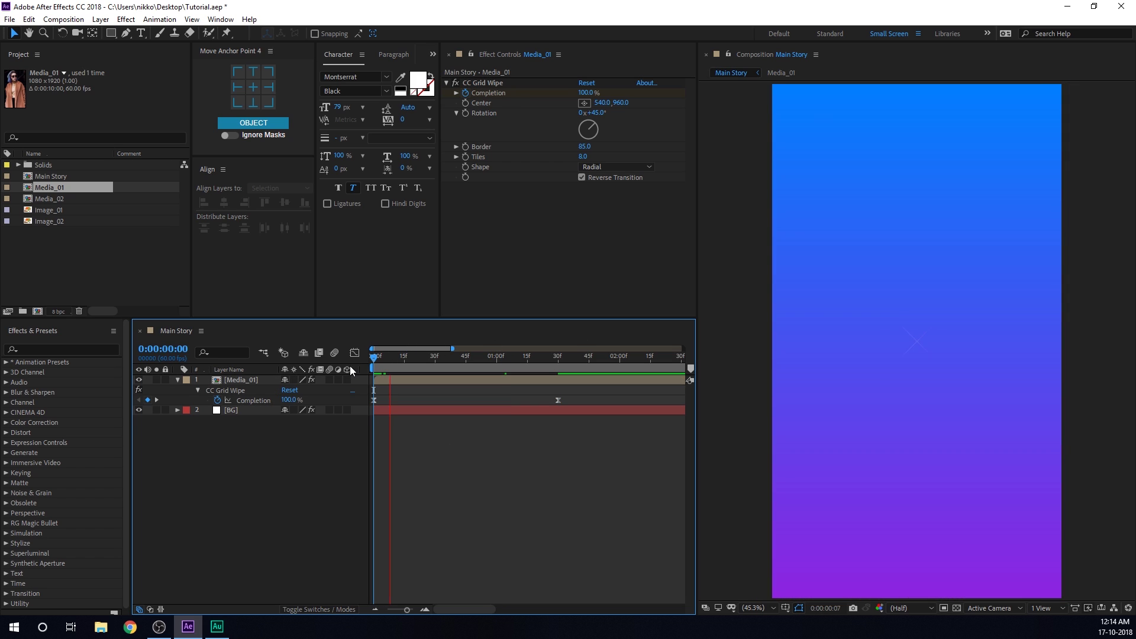
- Keyframe the Media_01 layer's scale at 100% on 0:00:01:30 and 150% on 0:00:00:30
{"action": "left_click_drag", "start_coordinate": [416, 363], "coordinate": [538, 378]}
{"action": "key", "text": "k"}
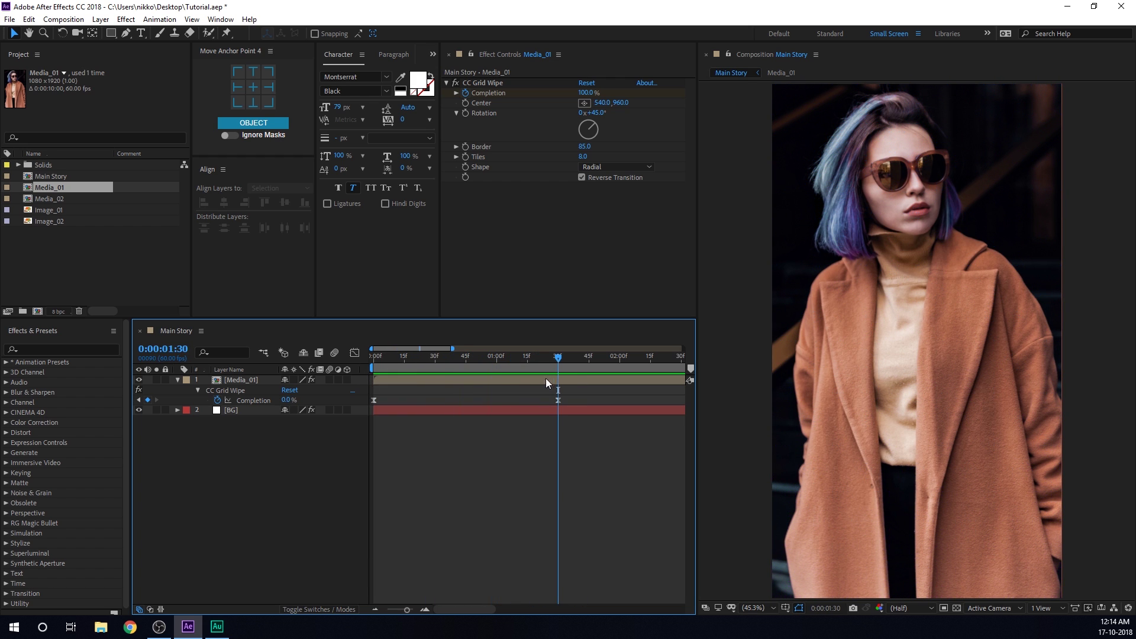
{"action": "left_click", "coordinate": [244, 388]}
{"action": "key", "text": "s"}
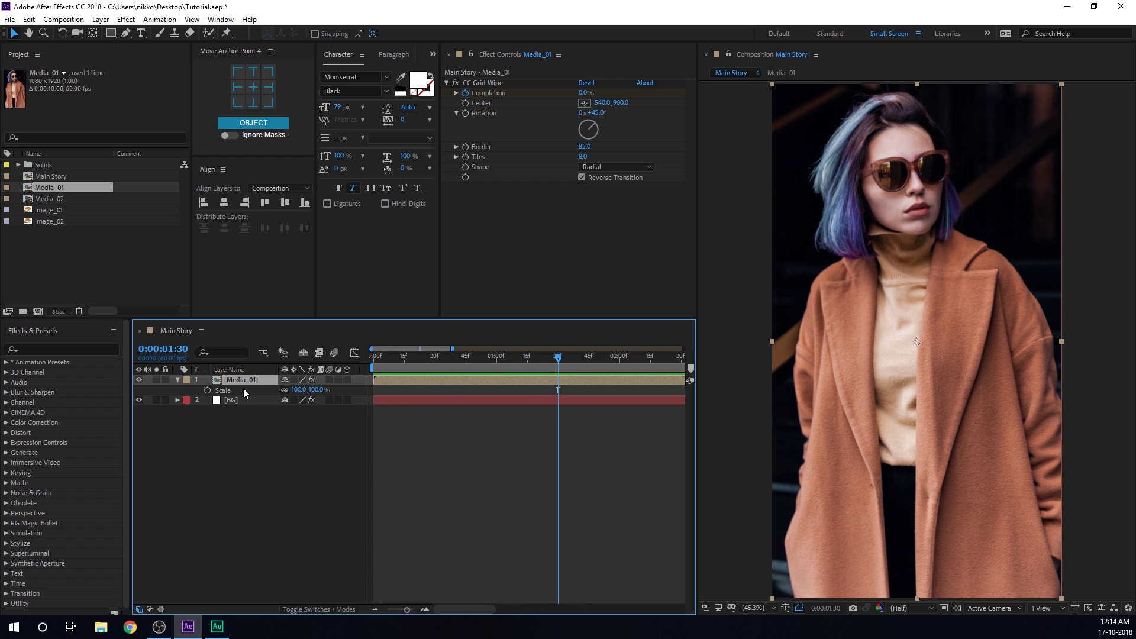
{"action": "left_click", "coordinate": [207, 390]}
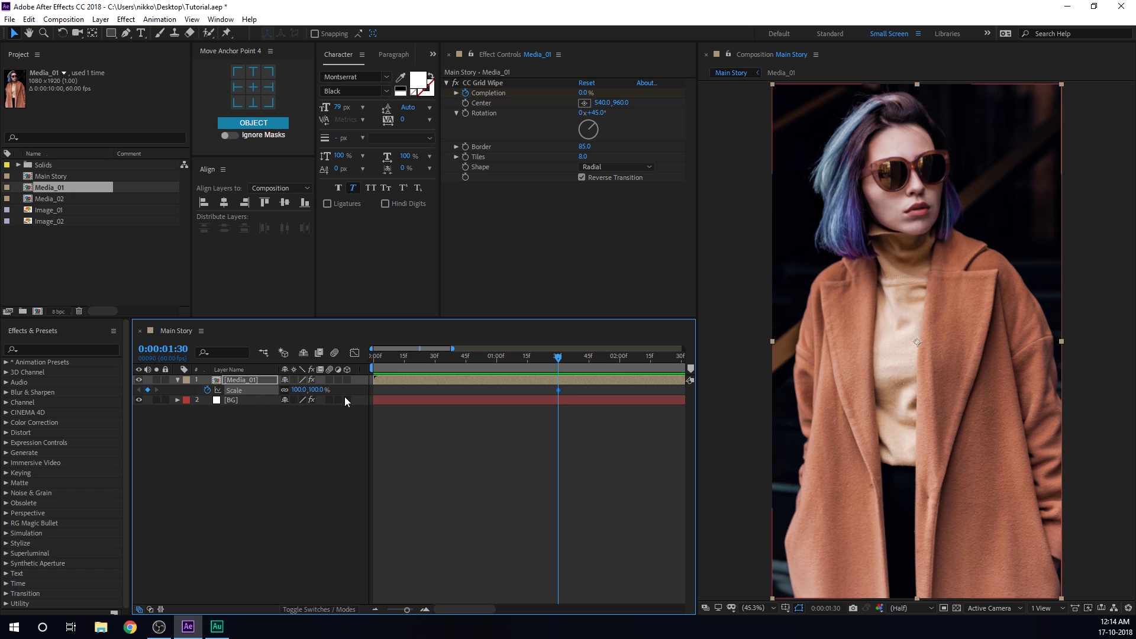
{"action": "left_click_drag", "start_coordinate": [563, 357], "coordinate": [435, 367]}
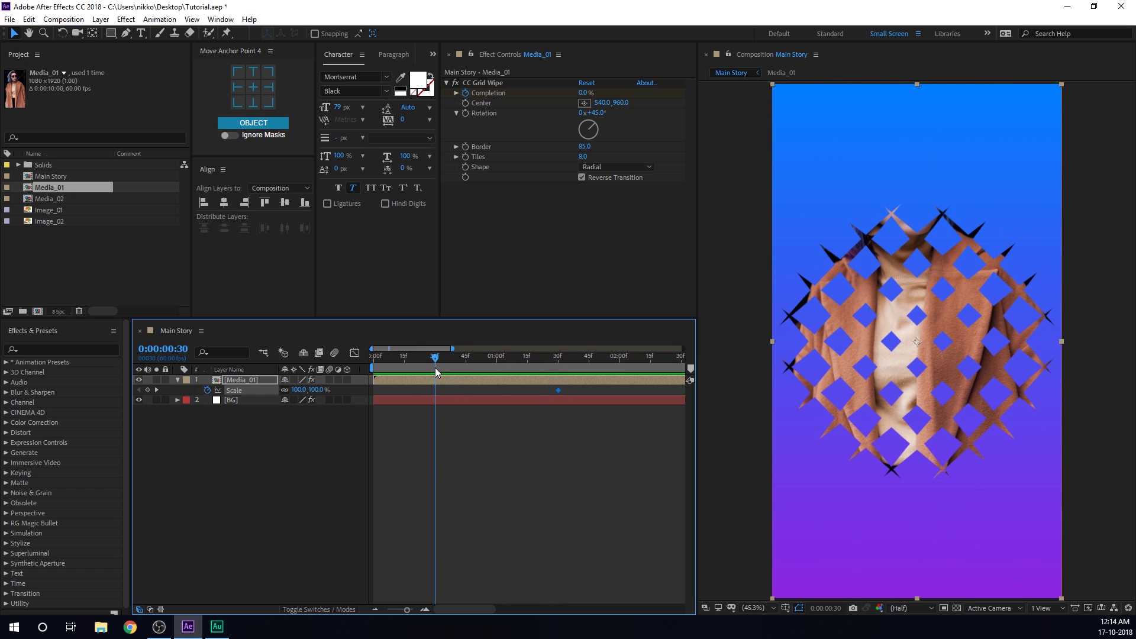
{"action": "left_click", "coordinate": [317, 389]}
{"action": "type", "text": "150"}
{"action": "key", "text": "Return"}
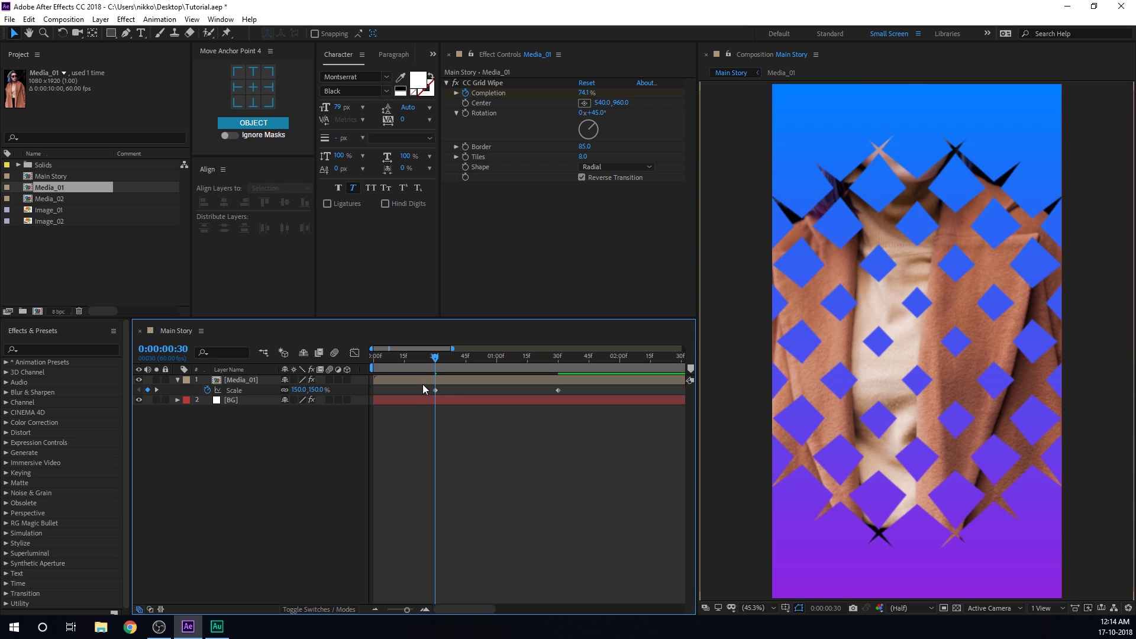
- Ease both Media_01 scale keyframes and extend the final keyframe's incoming ease to about halfway between them in the speed graph
{"action": "left_click_drag", "start_coordinate": [421, 388], "coordinate": [606, 399]}
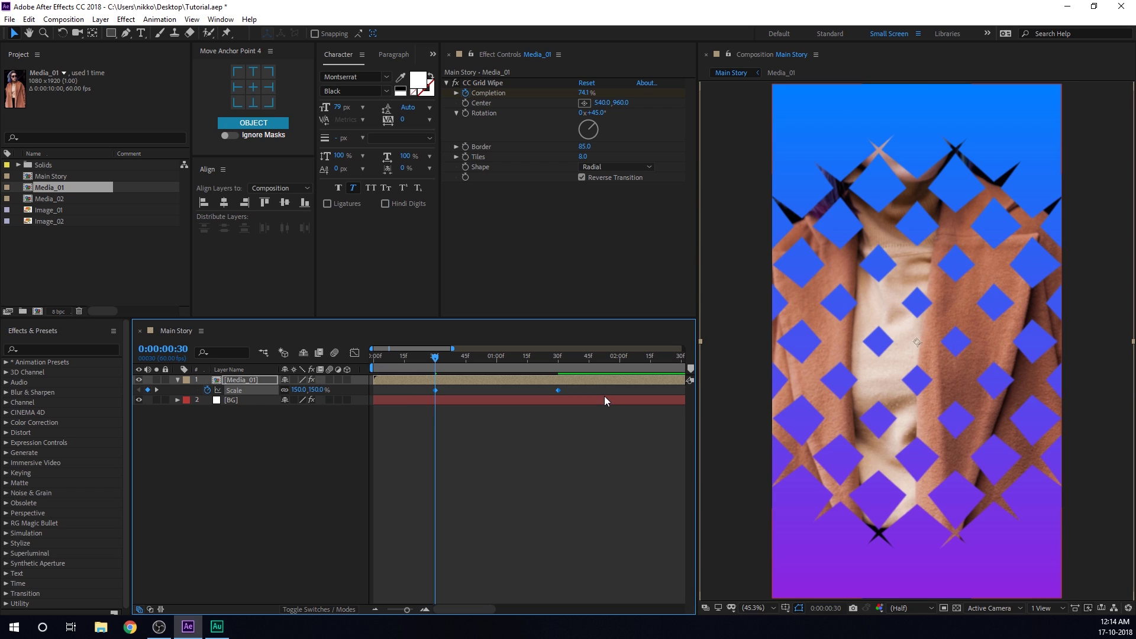
{"action": "left_click", "coordinate": [354, 353]}
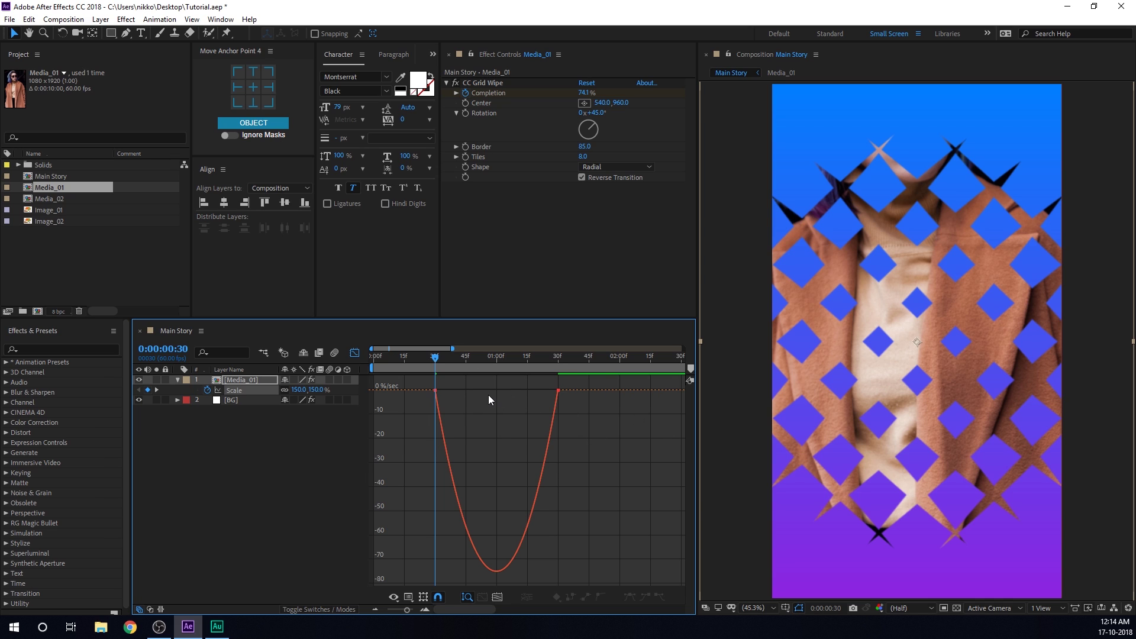
{"action": "right_click", "coordinate": [471, 420]}
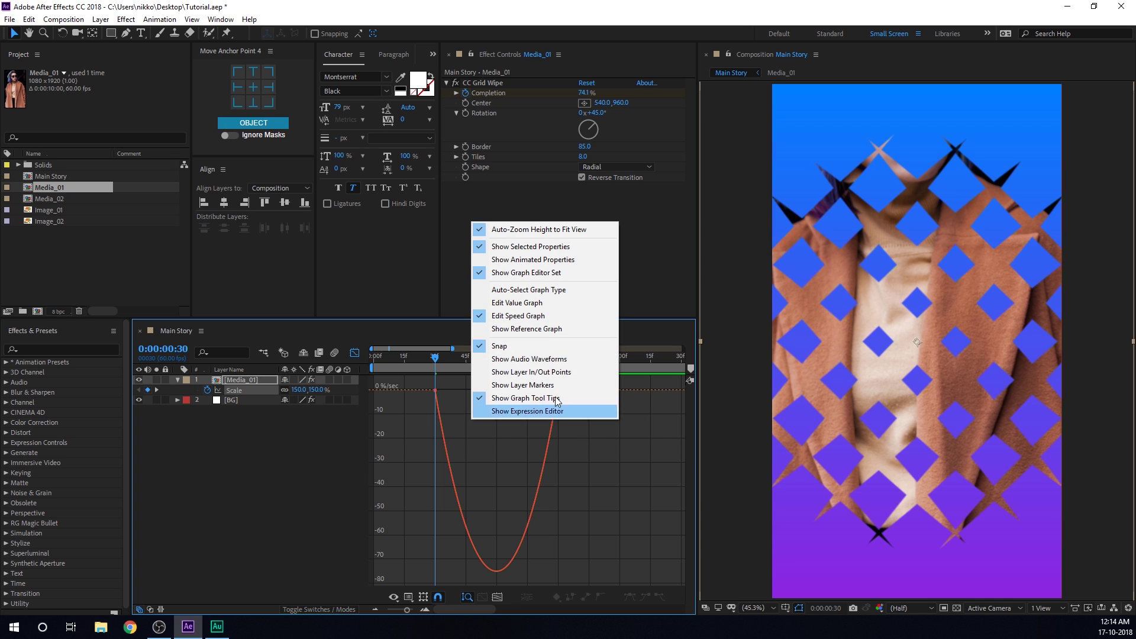
{"action": "left_click", "coordinate": [516, 317]}
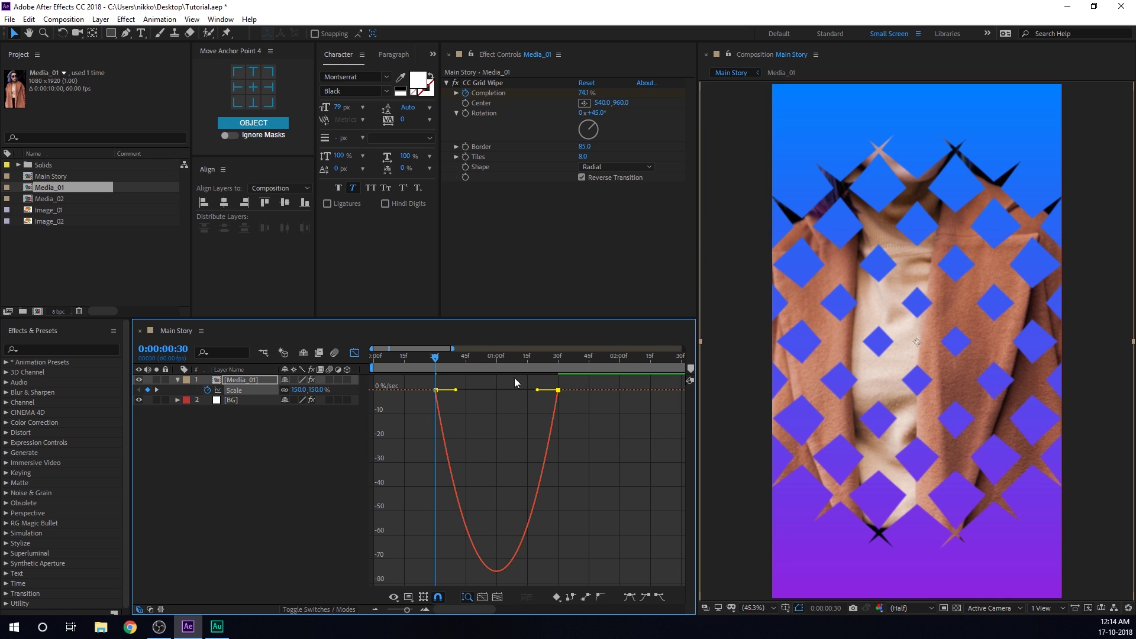
{"action": "left_click_drag", "start_coordinate": [536, 390], "coordinate": [496, 389]}
{"action": "key", "text": "space"}
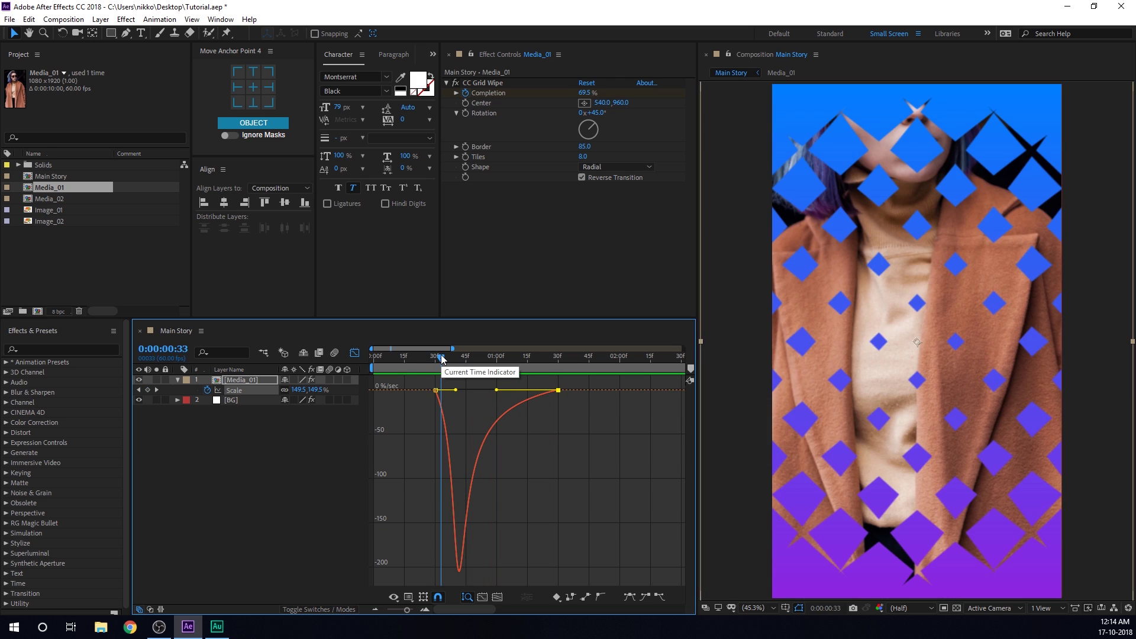
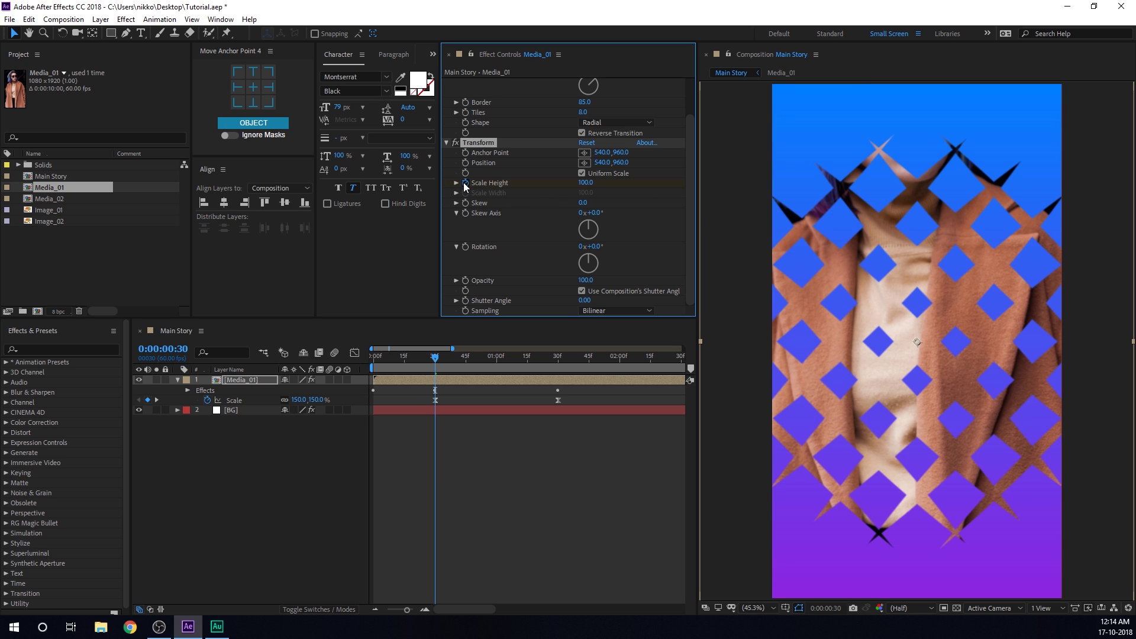
- Add a Scale Height keyframe of 110 at 0:00:05:00 on Media_01's Transform effect
{"action": "key", "text": "minus"}
{"action": "key", "text": "minus"}
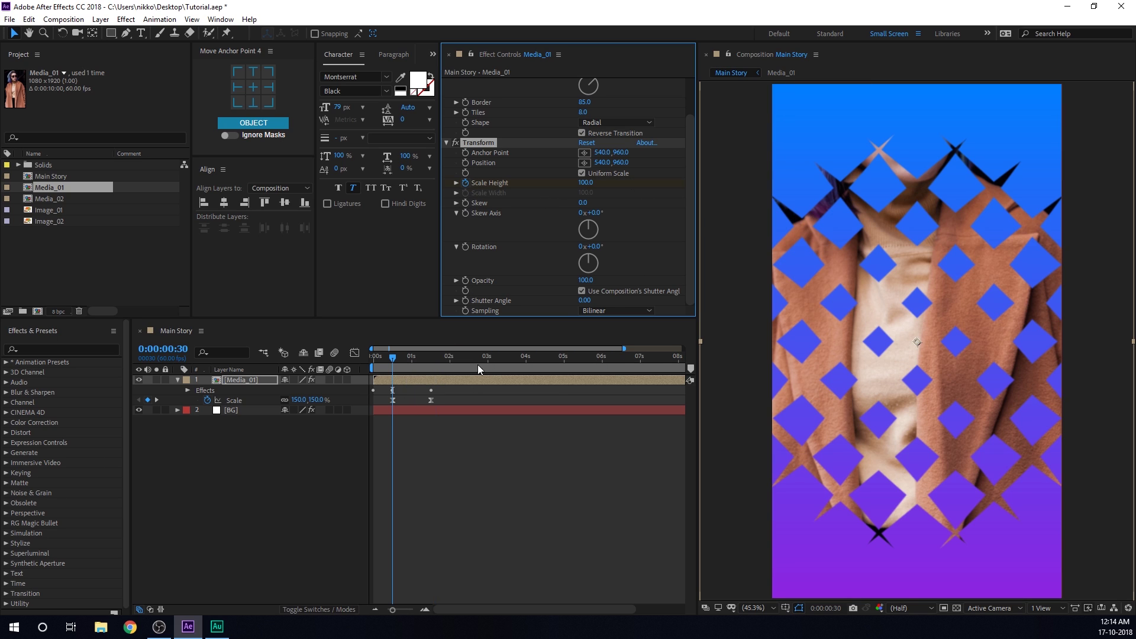
{"action": "left_click_drag", "start_coordinate": [478, 364], "coordinate": [563, 373]}
{"action": "left_click", "coordinate": [585, 182]}
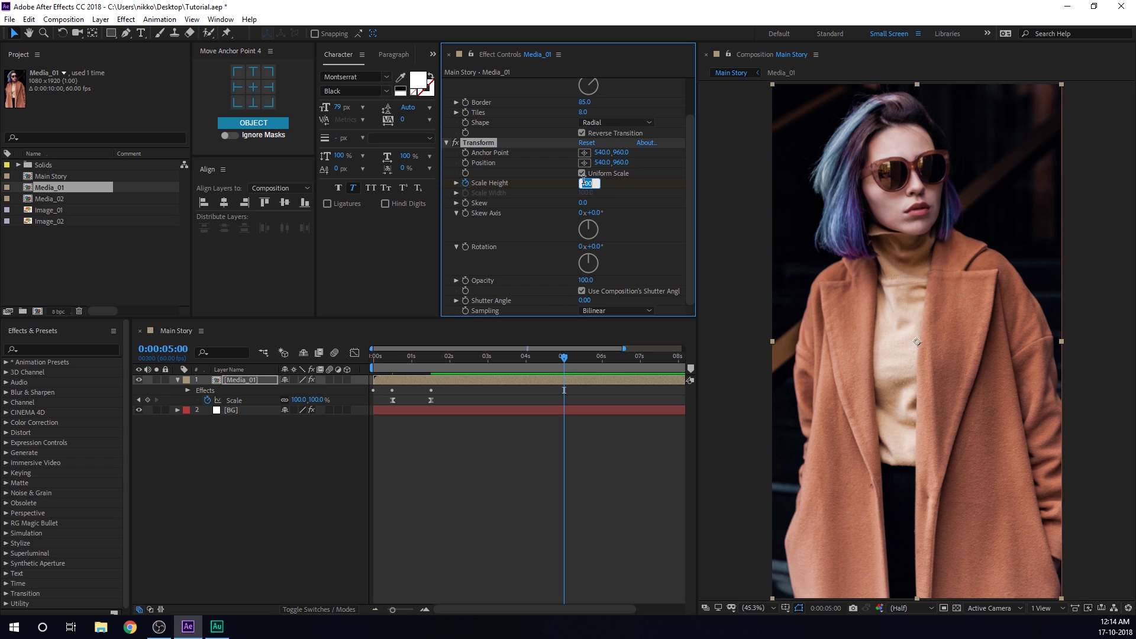
{"action": "type", "text": "110"}
{"action": "key", "text": "Return"}
- Preview the combined scale animation from about one second, and scrub back through the grid wipe
{"action": "left_click", "coordinate": [420, 359]}
{"action": "key", "text": "space"}
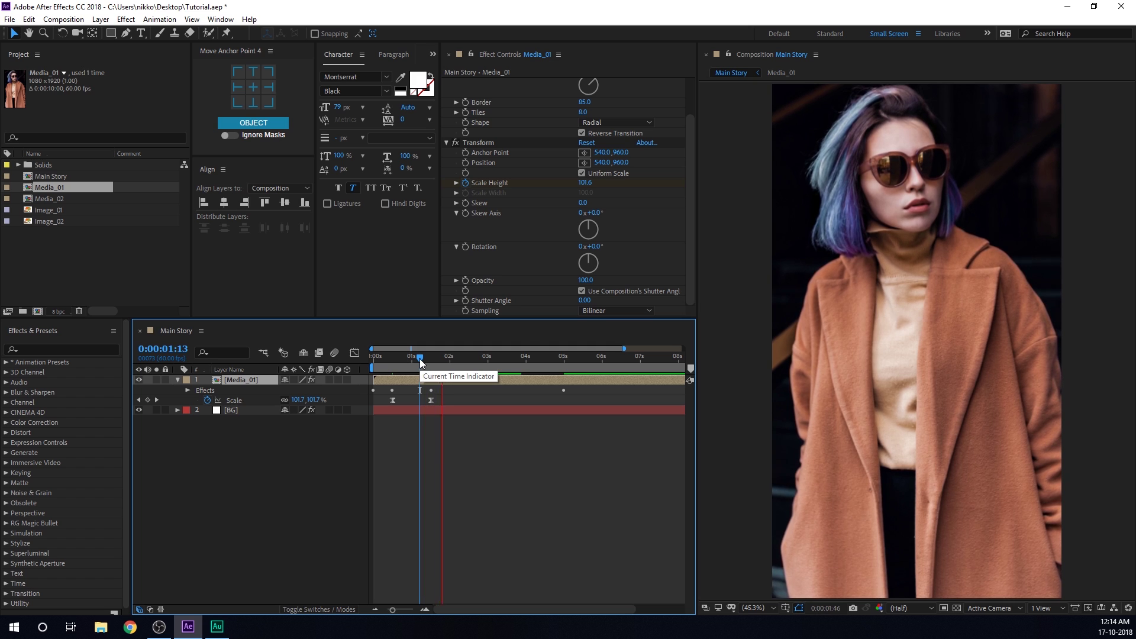
{"action": "key", "text": "space"}
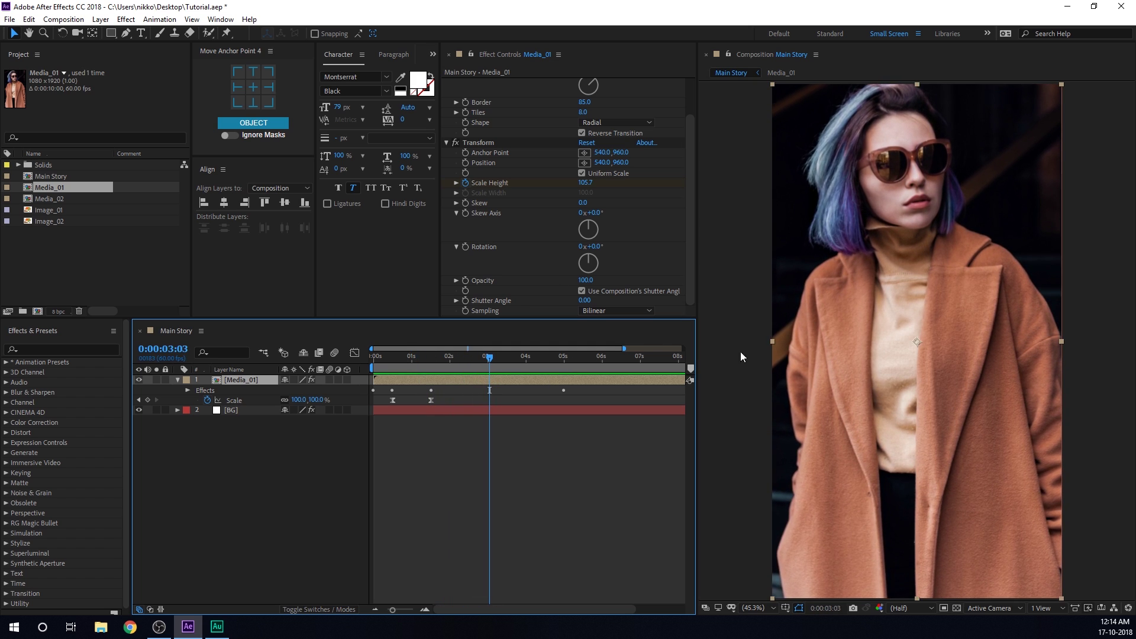
{"action": "key", "text": "period"}
{"action": "key", "text": "comma"}
{"action": "key", "text": "comma"}
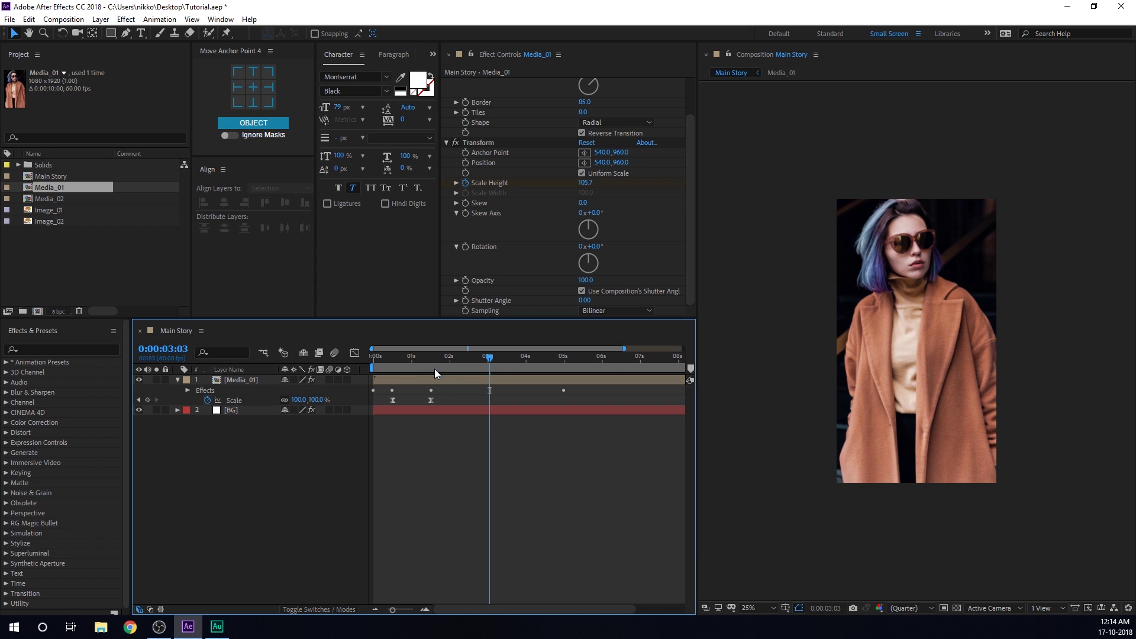
{"action": "left_click_drag", "start_coordinate": [434, 368], "coordinate": [394, 368]}
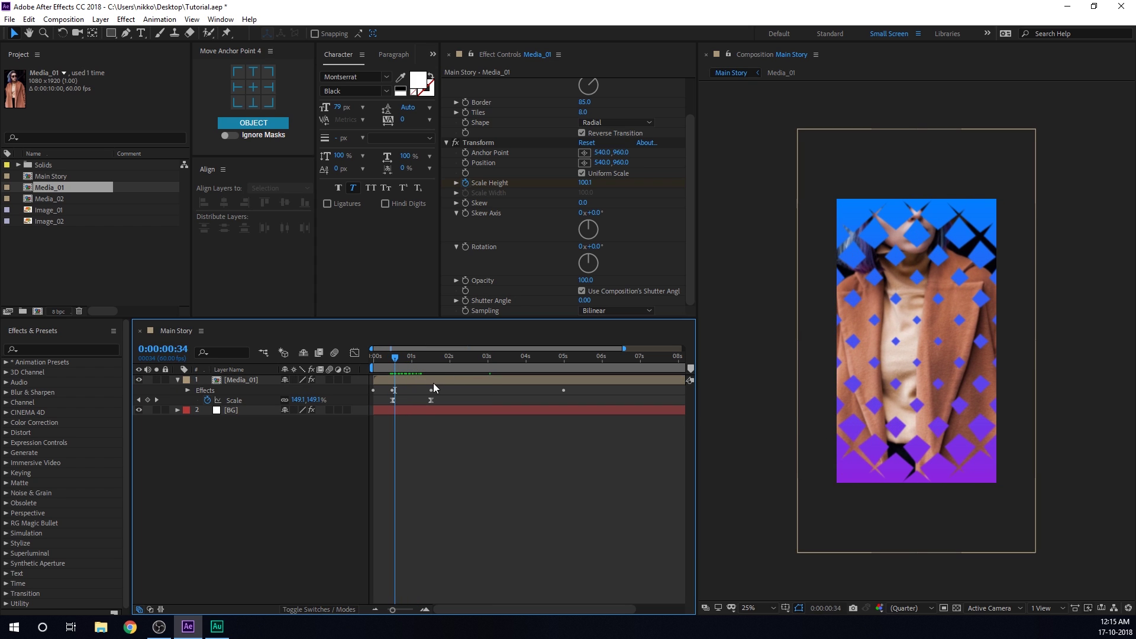
- Try moving the Transform effect's first scale keyframe to the start of the composition
{"action": "left_click", "coordinate": [429, 387]}
{"action": "key", "text": "u"}
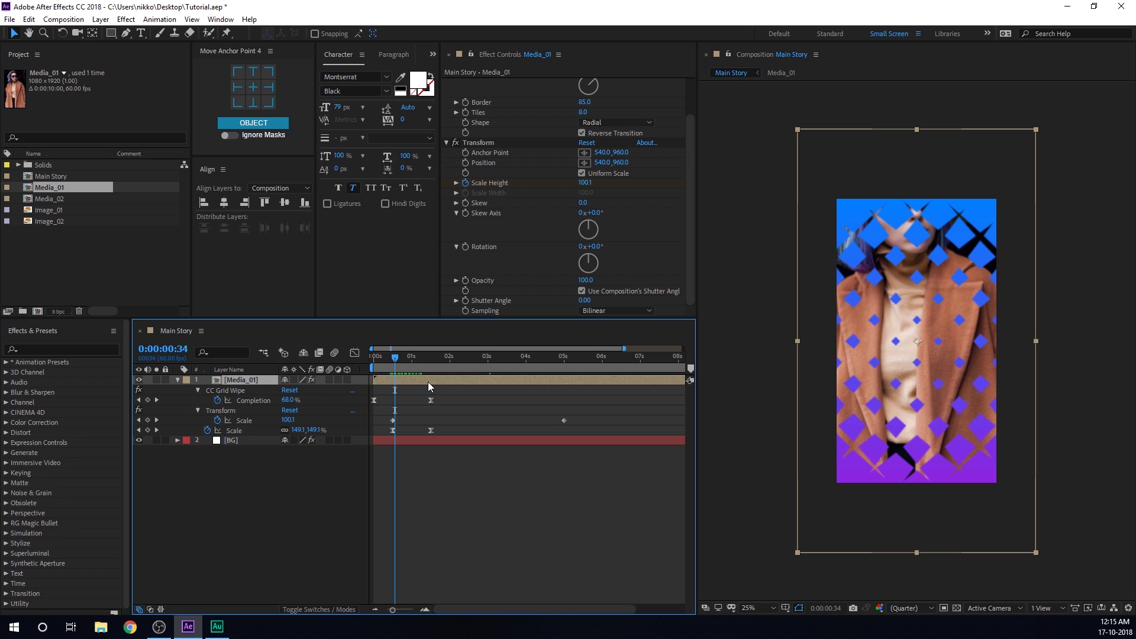
{"action": "key", "text": "equal"}
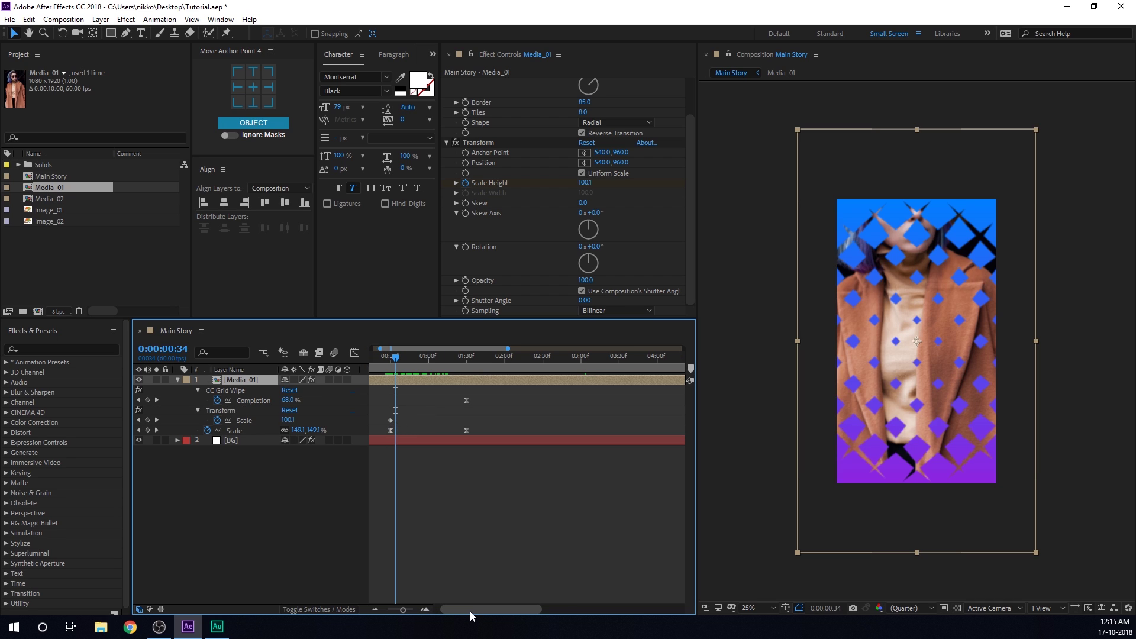
{"action": "left_click_drag", "start_coordinate": [470, 609], "coordinate": [464, 609]}
{"action": "left_click", "coordinate": [412, 420]}
{"action": "left_click_drag", "start_coordinate": [411, 420], "coordinate": [376, 420]}
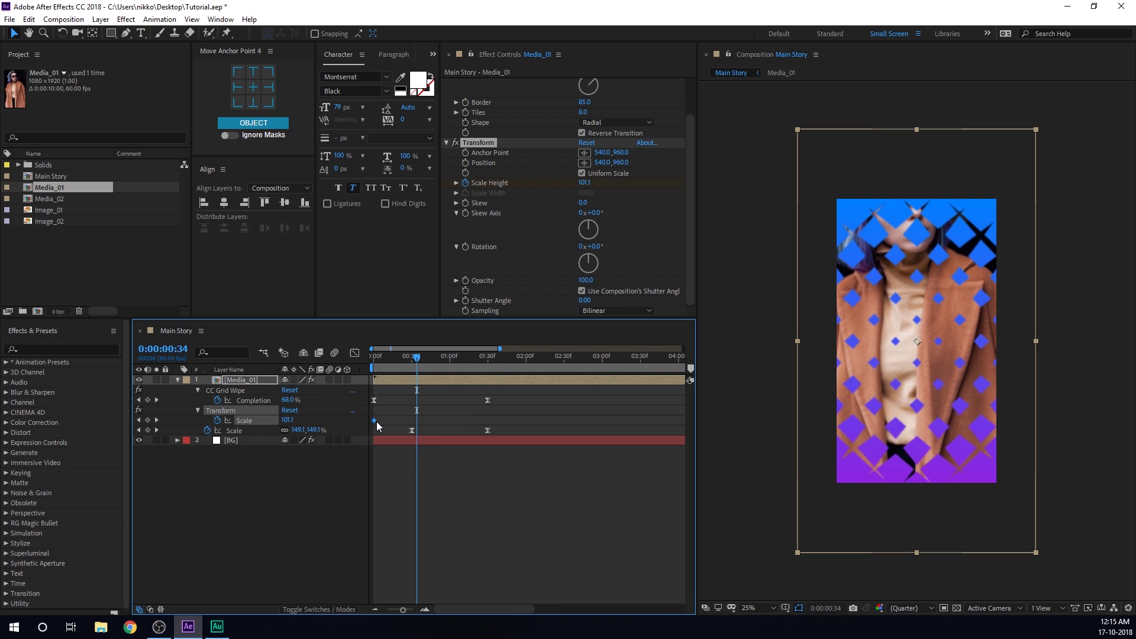
- Play and scrub the animation from the start, and undo the Transform scale keyframe move
{"action": "key", "text": "minus"}
{"action": "key", "text": "Home"}
{"action": "key", "text": "space"}
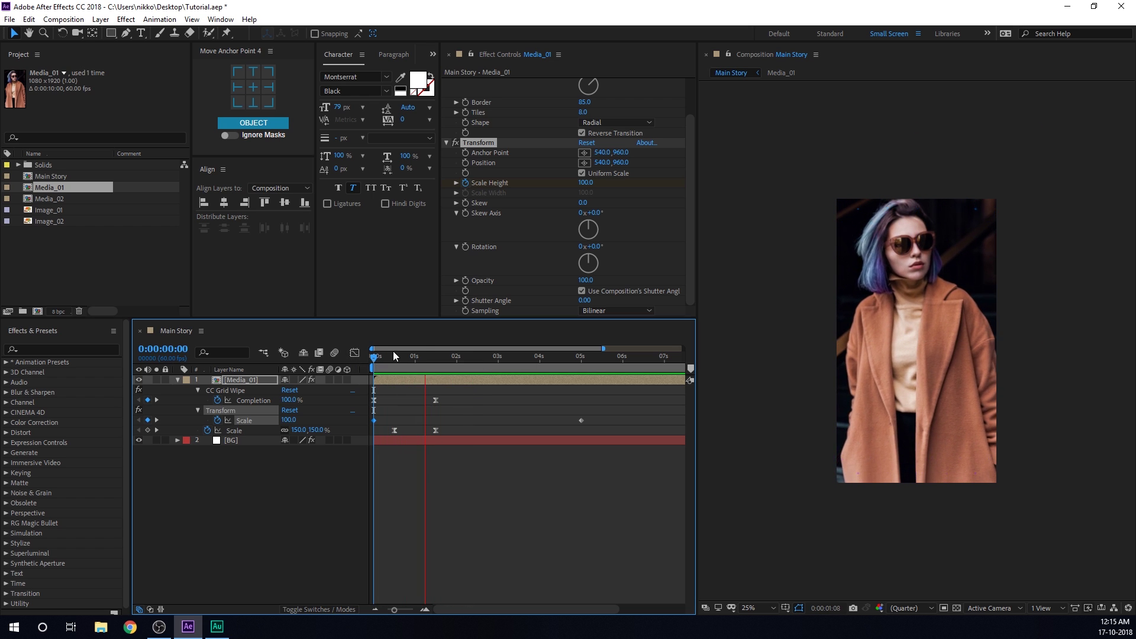
{"action": "left_click", "coordinate": [377, 357]}
{"action": "mouse_move", "coordinate": [382, 367]}
{"action": "left_mouse_down"}
{"action": "mouse_move", "coordinate": [407, 368]}
{"action": "mouse_move", "coordinate": [391, 368]}
{"action": "left_mouse_up"}
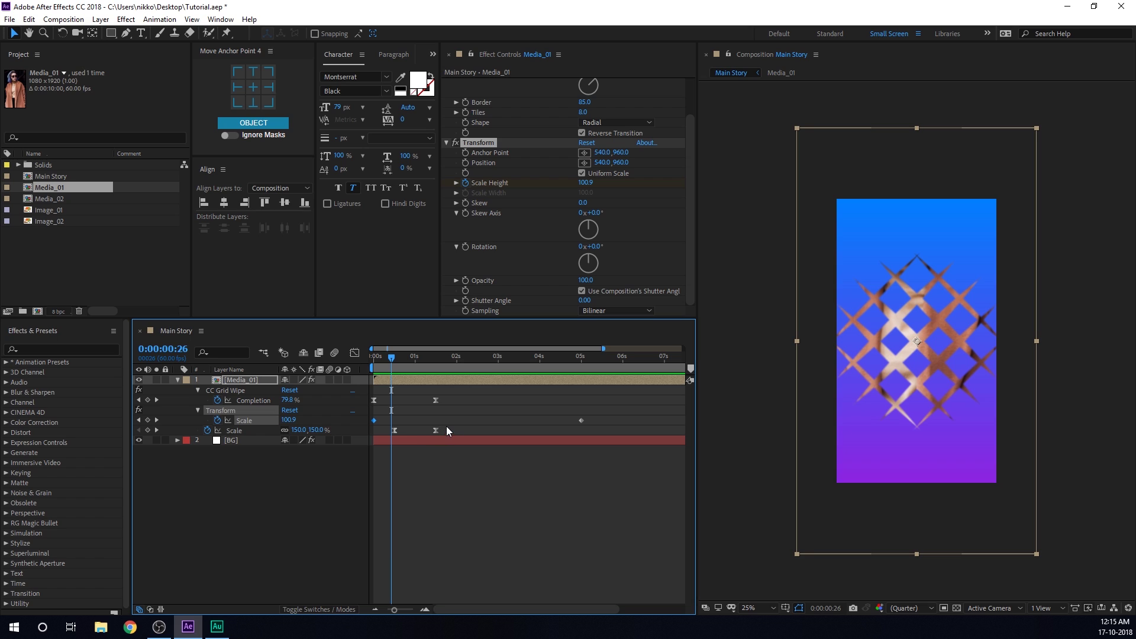
{"action": "left_click_drag", "start_coordinate": [446, 425], "coordinate": [373, 438]}
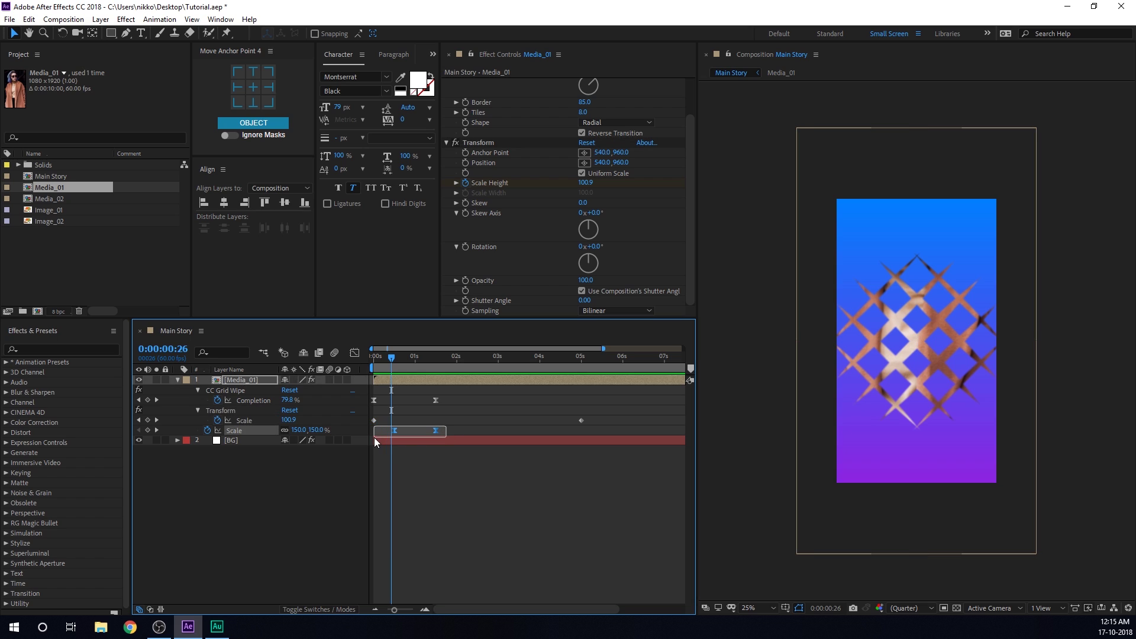
{"action": "left_click", "coordinate": [439, 463]}
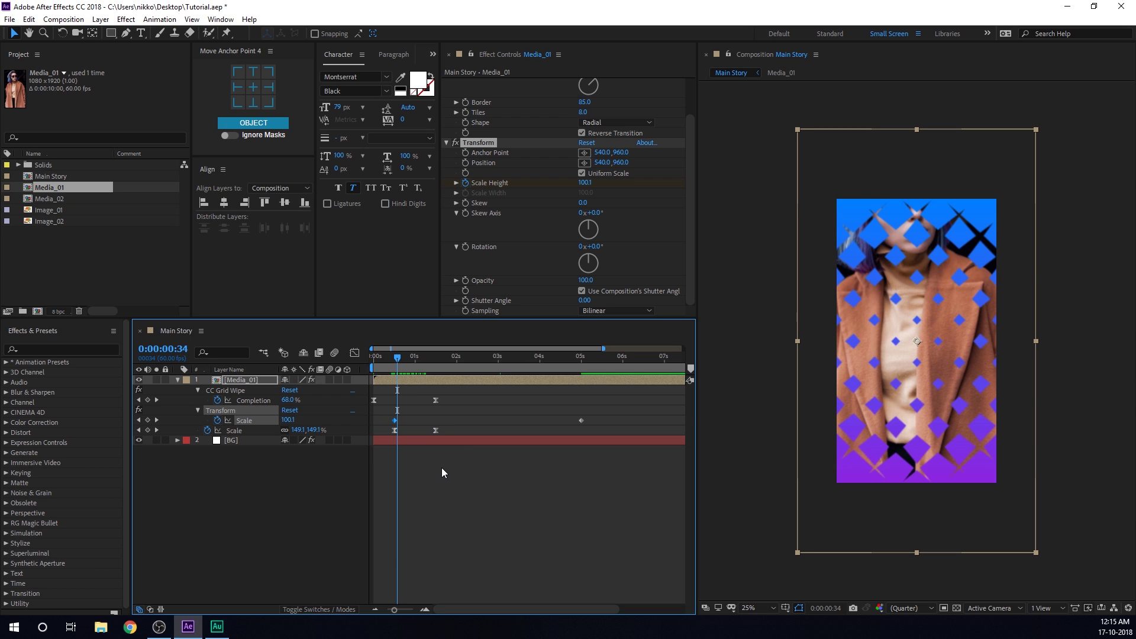
- Move the first keyframe of Media_01's layer Scale to 0:00:00:00 in the speed graph
{"action": "key", "text": "space"}
{"action": "left_click_drag", "start_coordinate": [440, 433], "coordinate": [357, 448]}
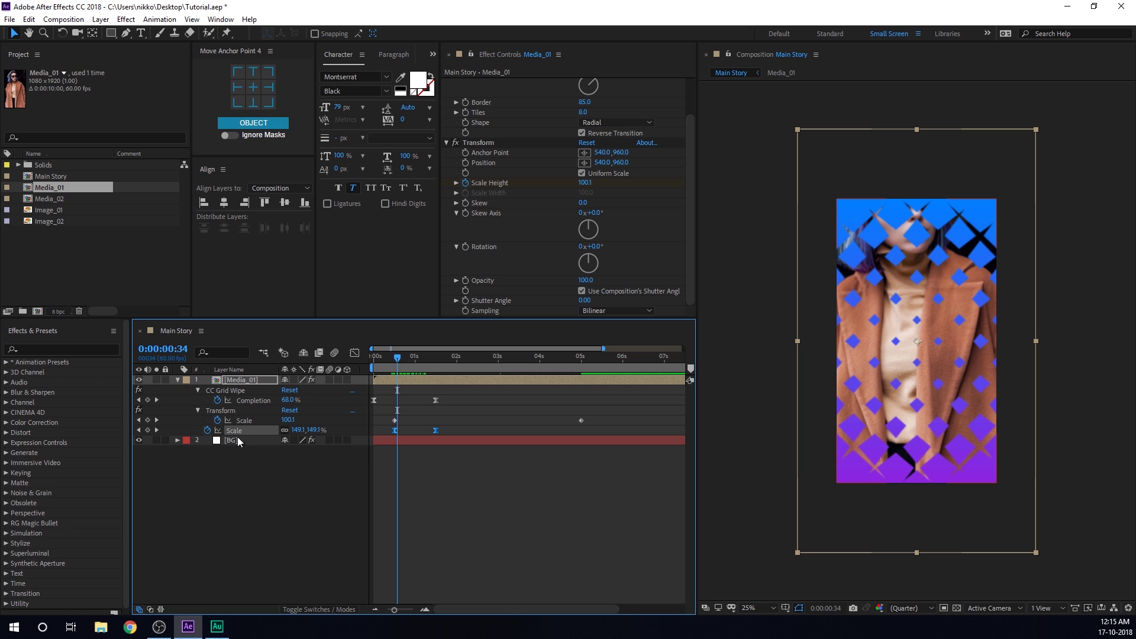
{"action": "left_click", "coordinate": [354, 353]}
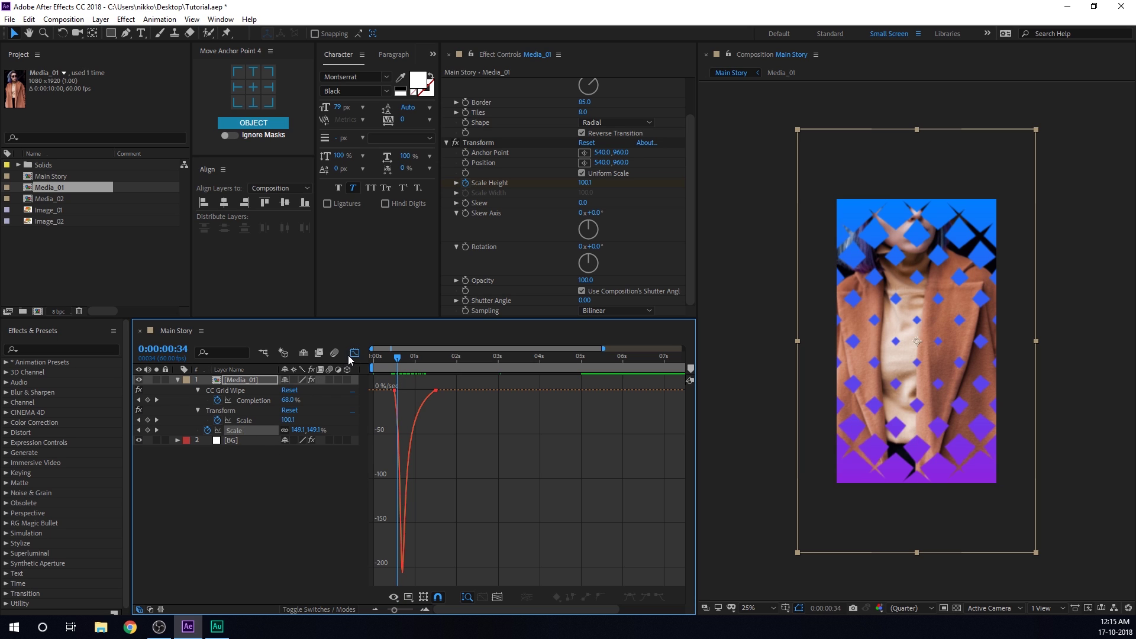
{"action": "scroll", "coordinate": [384, 419], "scroll_direction": "up", "scroll_amount": 5}
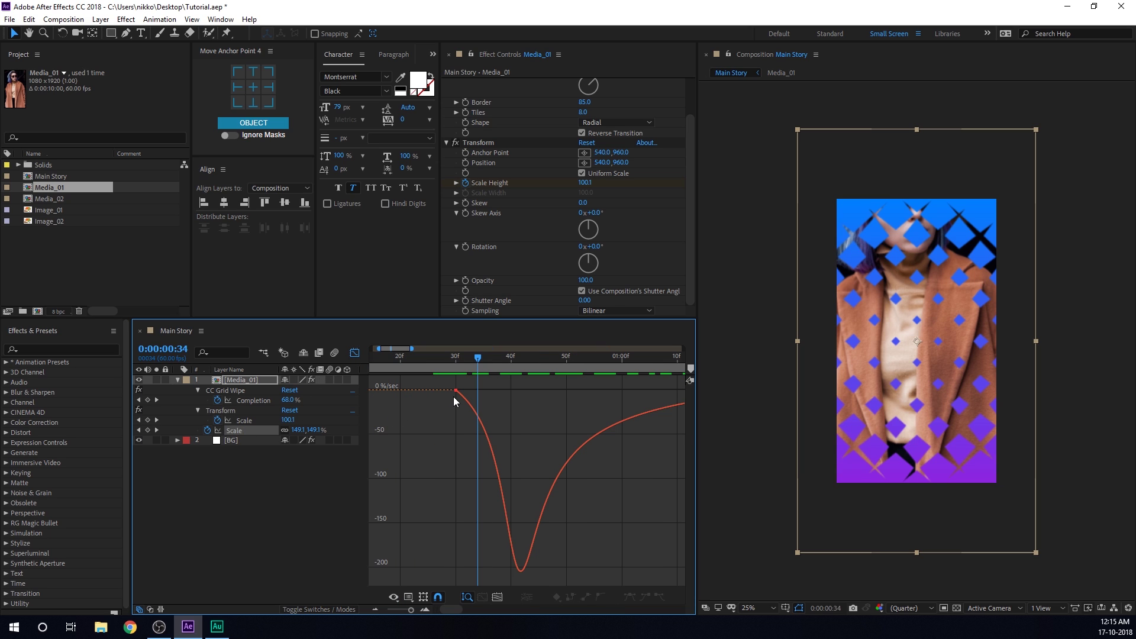
{"action": "left_click_drag", "start_coordinate": [456, 392], "coordinate": [384, 394]}
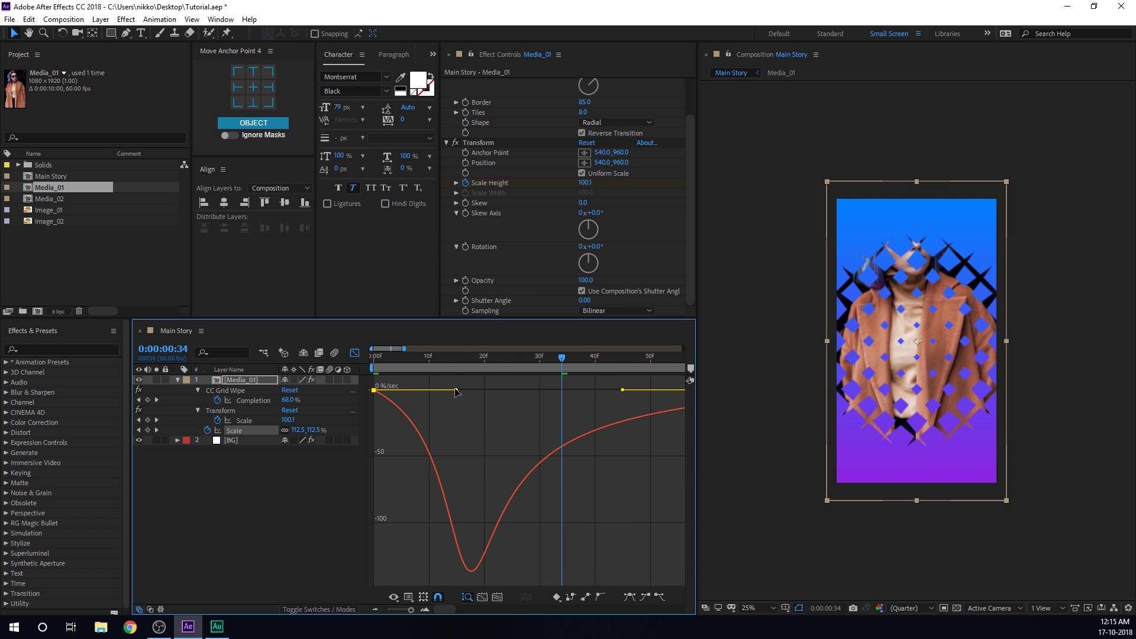
- Preview the animation from the start of the composition with the revised layer Scale timing
{"action": "key", "text": "minus"}
{"action": "key", "text": "Home"}
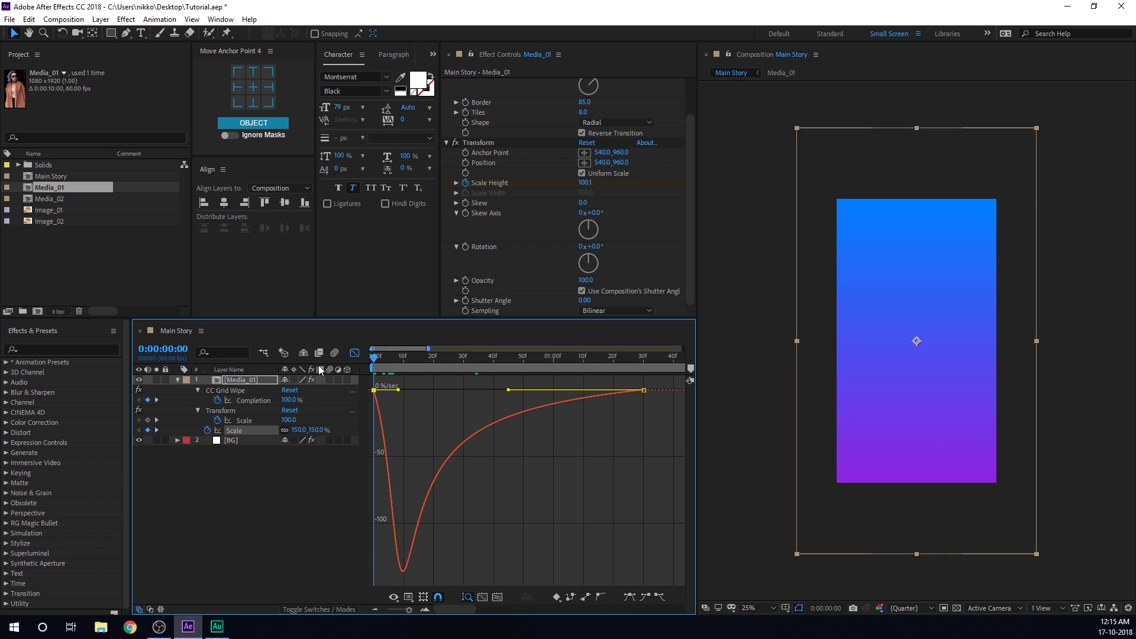
{"action": "key", "text": "space"}
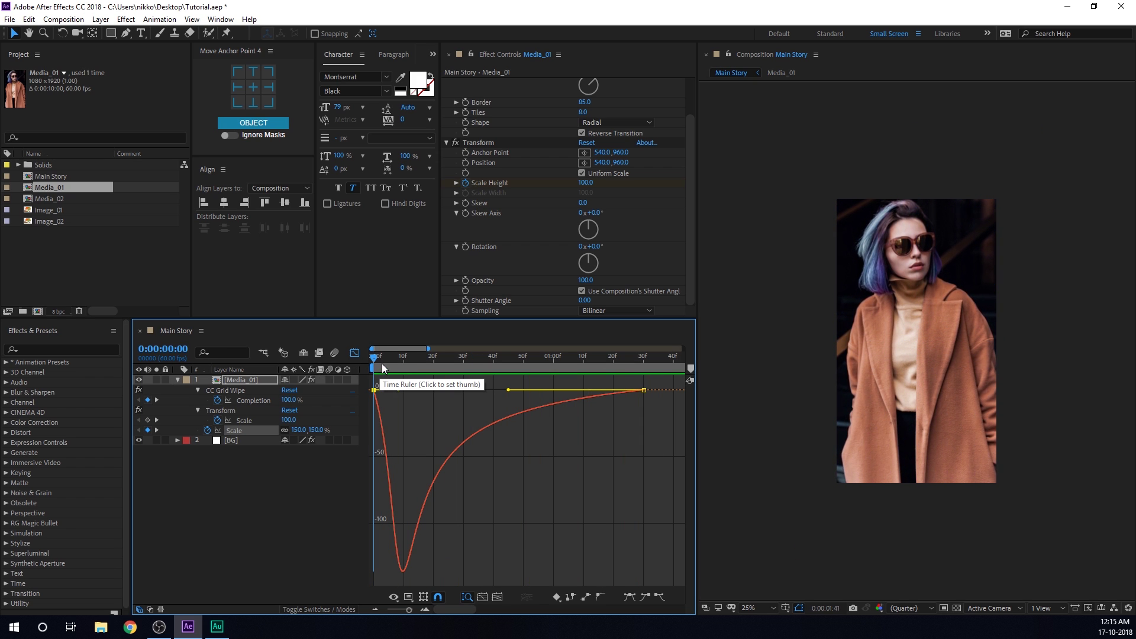
{"action": "key", "text": "space"}
- Leave the speed graph and move the first keyframe of Media_01's layer Scale to about frame 11
{"action": "left_click", "coordinate": [355, 353]}
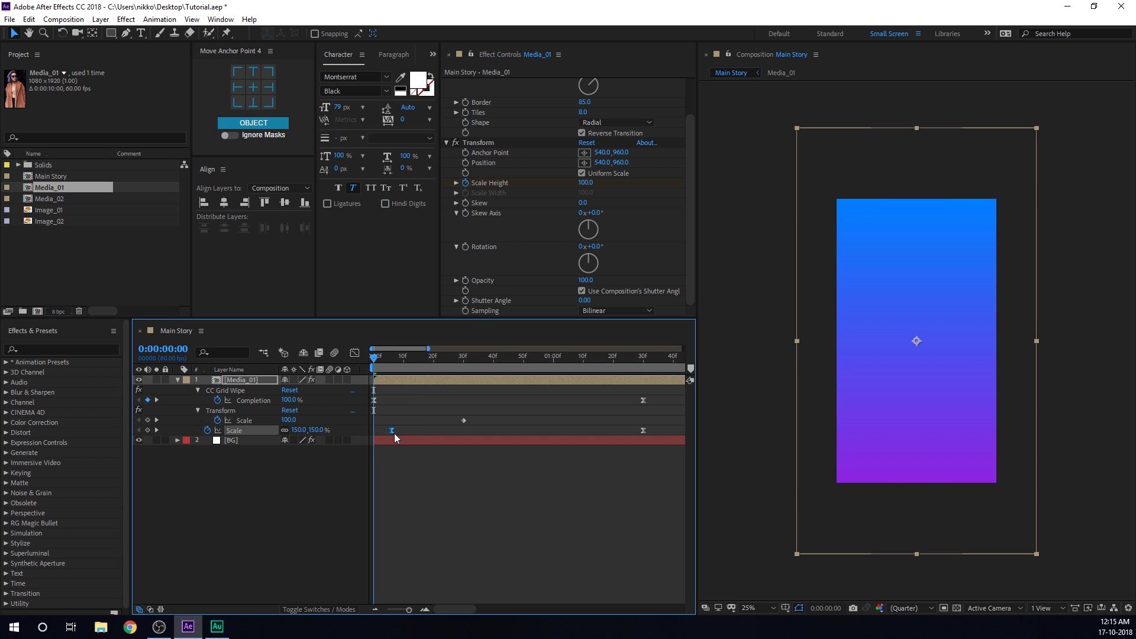
{"action": "left_click_drag", "start_coordinate": [395, 435], "coordinate": [407, 433]}
- Preview the grid wipe and scale animation several times, and scrub from the start to 0:00:00:53
{"action": "key", "text": "space"}
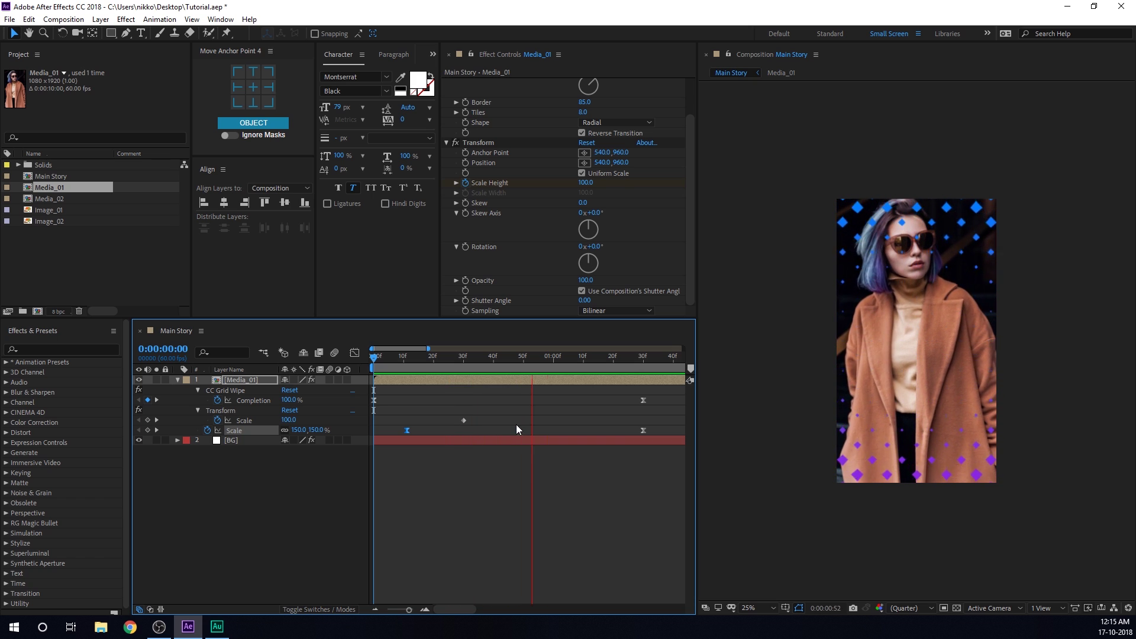
{"action": "left_click", "coordinate": [391, 361]}
{"action": "key", "text": "space"}
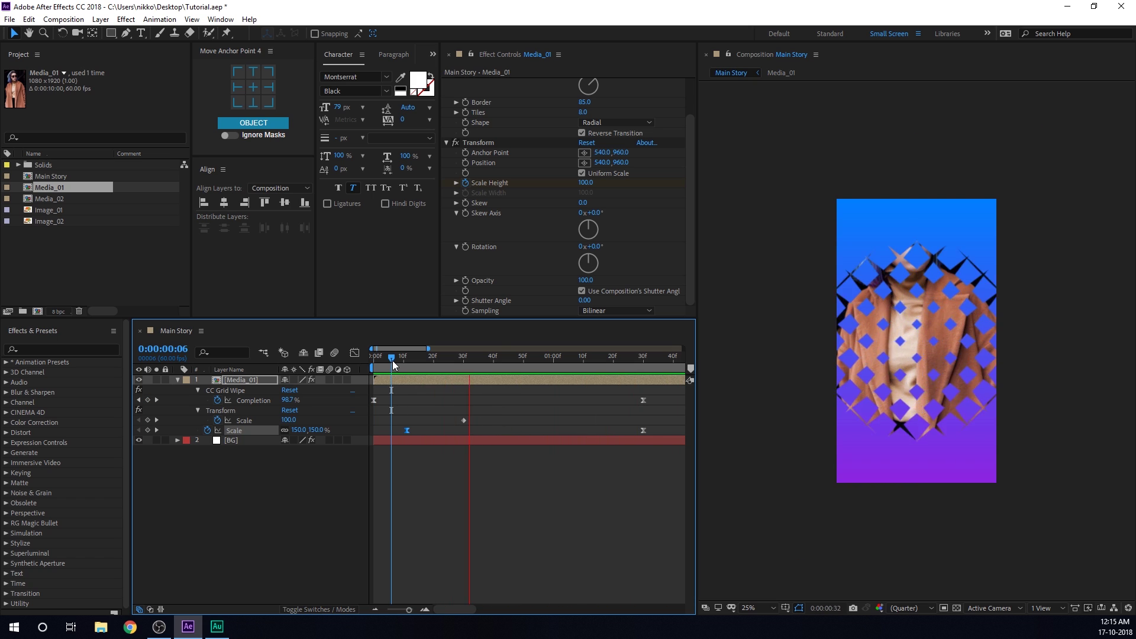
{"action": "key", "text": "space"}
{"action": "key", "text": "minus"}
{"action": "key", "text": "space"}
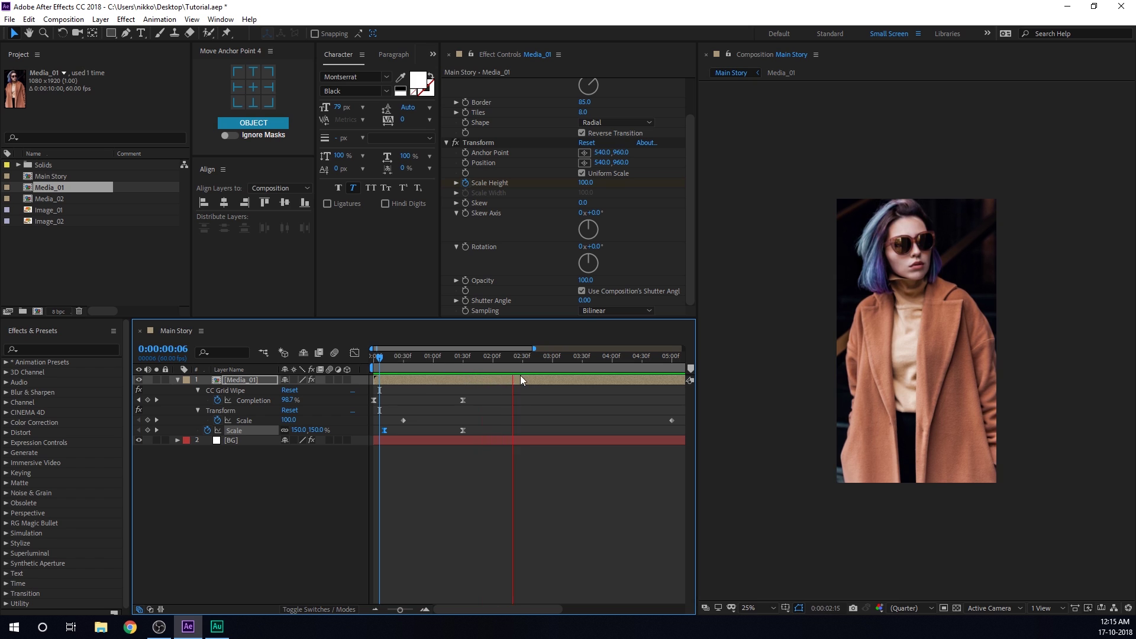
{"action": "key", "text": "space"}
{"action": "key", "text": "Home"}
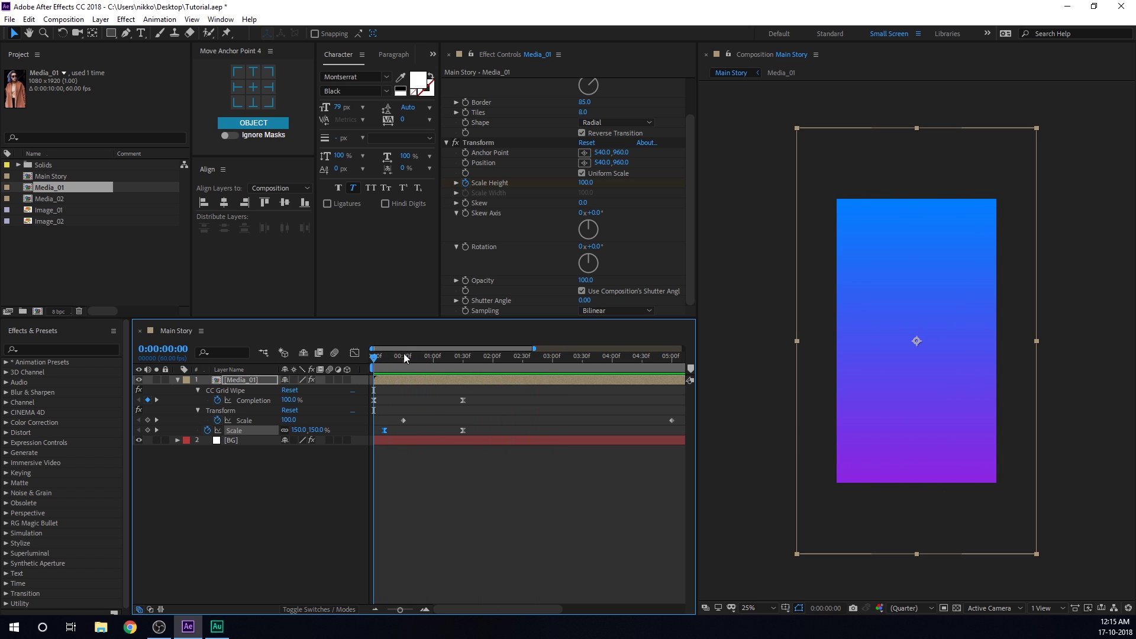
{"action": "left_click_drag", "start_coordinate": [404, 357], "coordinate": [426, 360]}
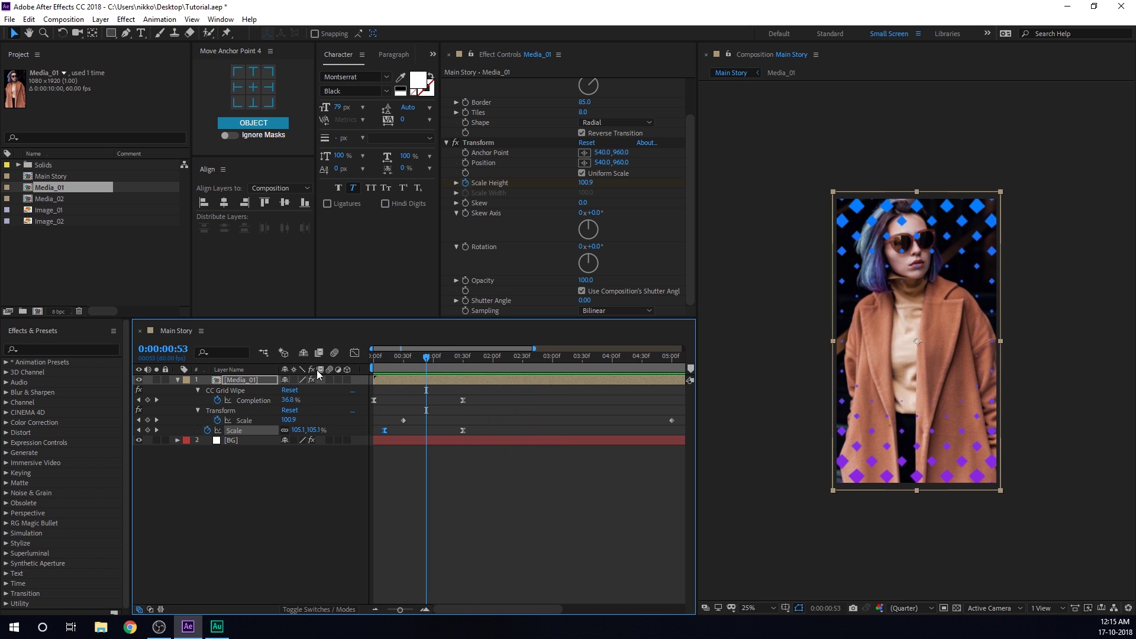
- Collapse Media_01's properties, duplicate the layer, and shift the upper copy about 8 frames later
{"action": "left_click", "coordinate": [178, 380]}
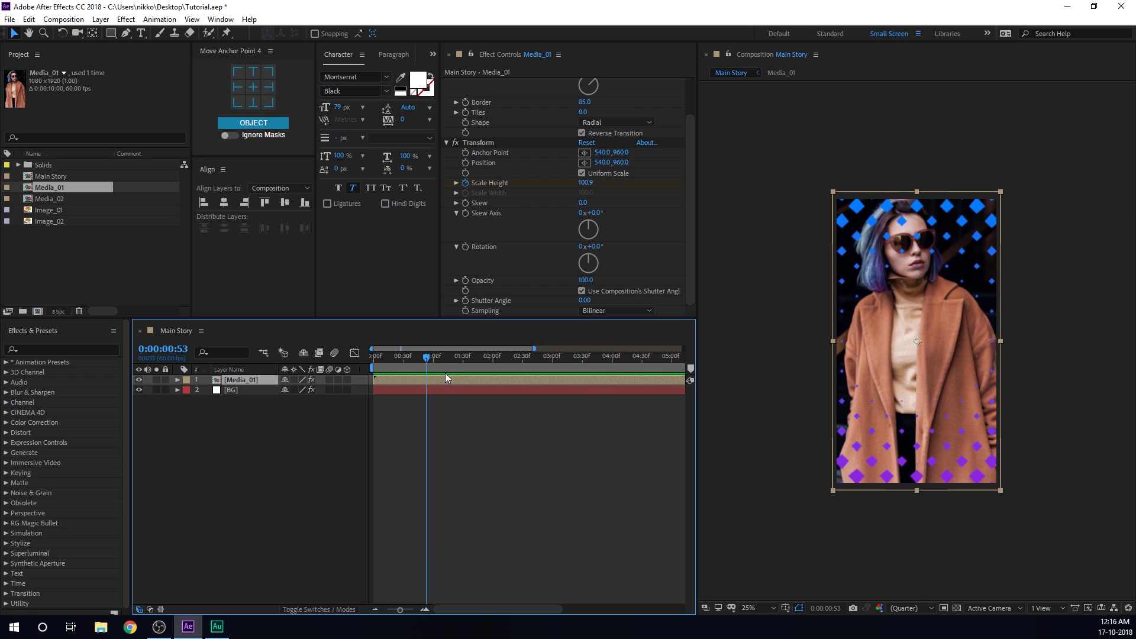
{"action": "key", "text": "ctrl+d"}
{"action": "left_click_drag", "start_coordinate": [385, 378], "coordinate": [392, 379]}
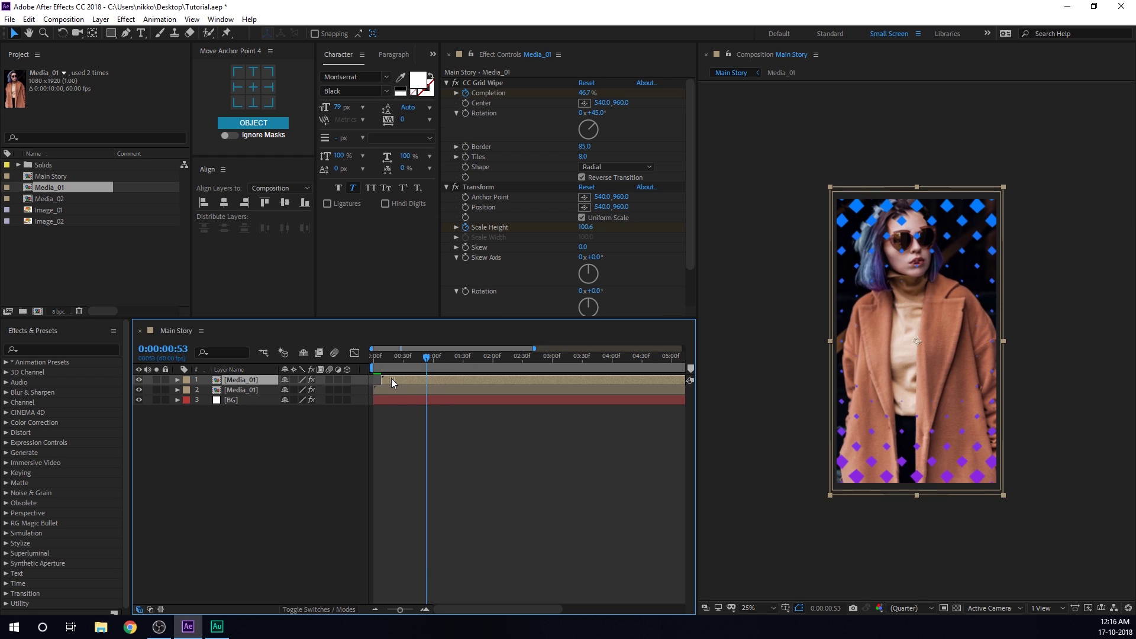
- Copy the Gradient Ramp effect from the BG layer onto the lower Media_01 layer
{"action": "left_click", "coordinate": [384, 388]}
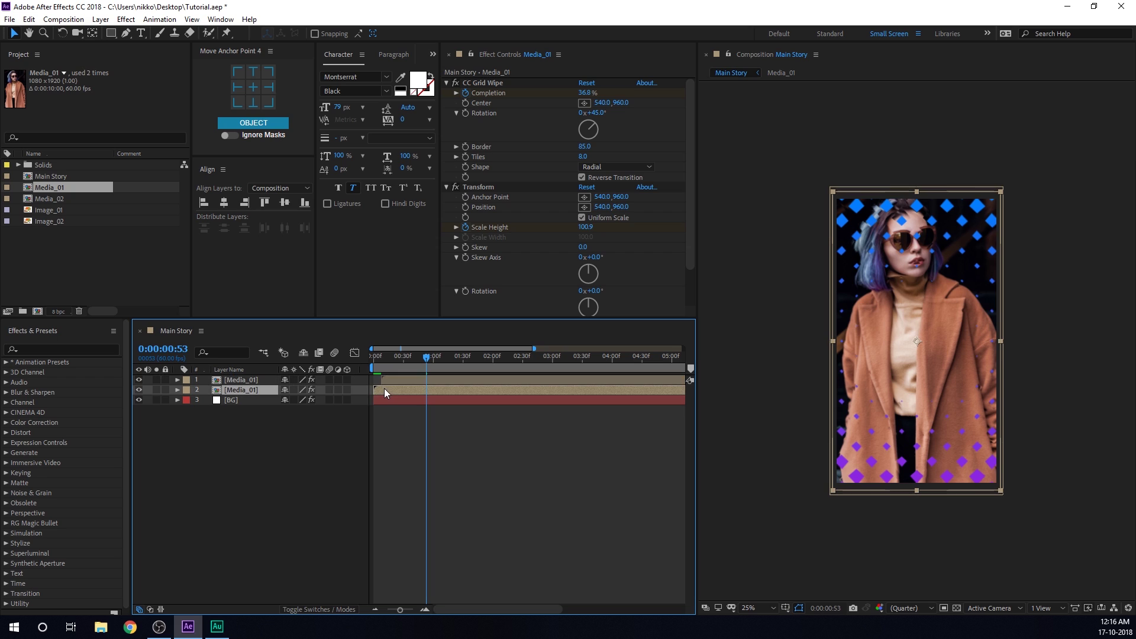
{"action": "key", "text": "ctrl+space"}
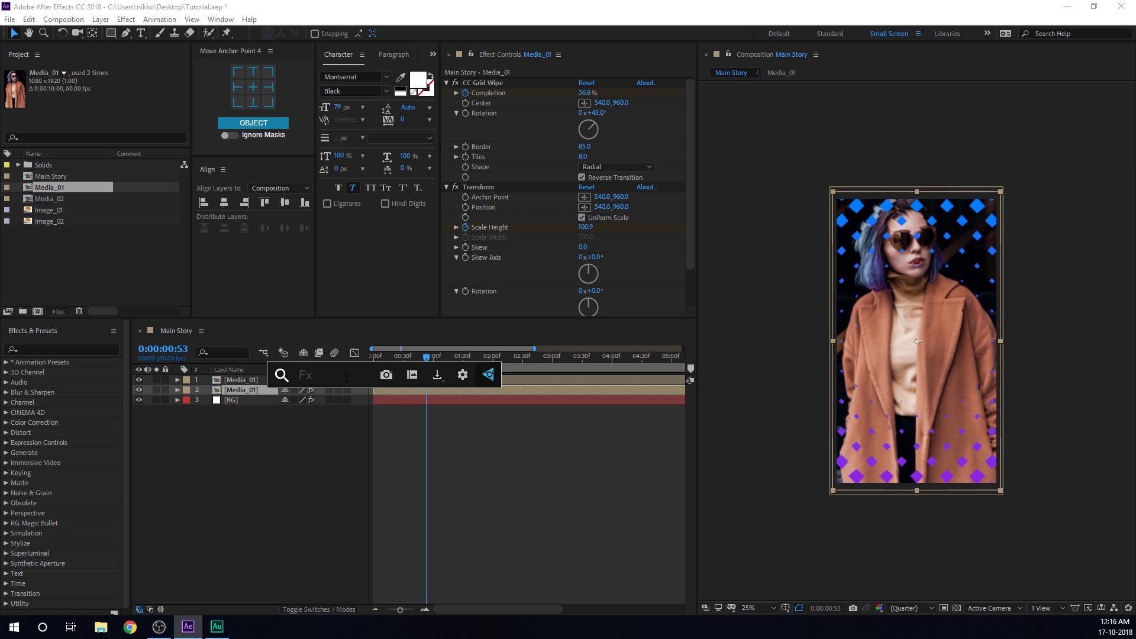
{"action": "left_click", "coordinate": [229, 414]}
{"action": "left_click", "coordinate": [247, 401]}
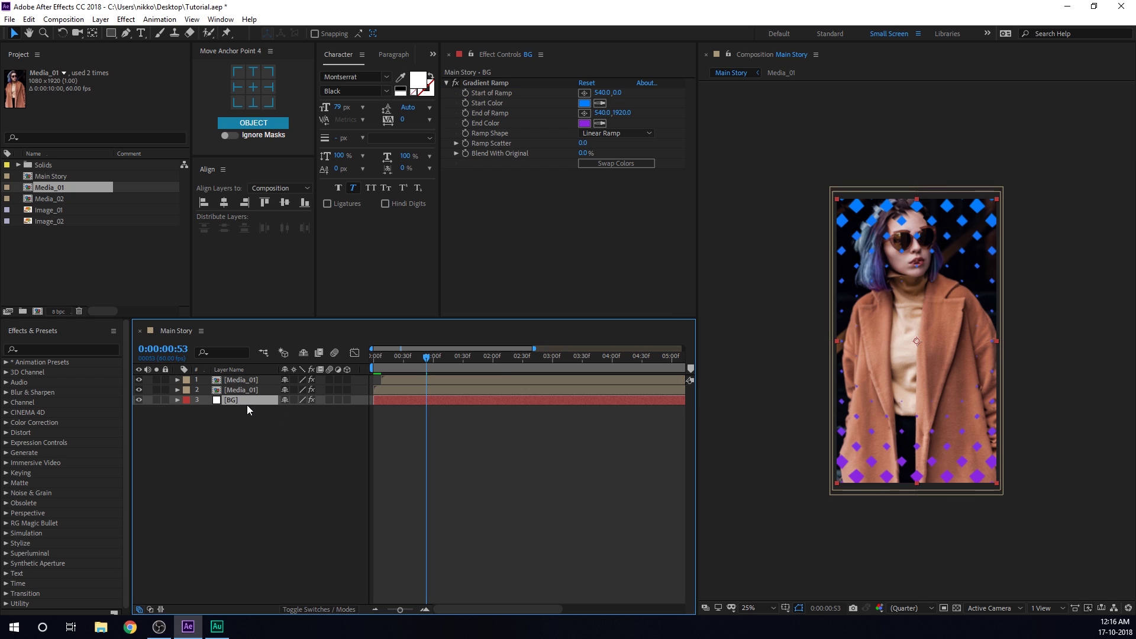
{"action": "left_click", "coordinate": [490, 84]}
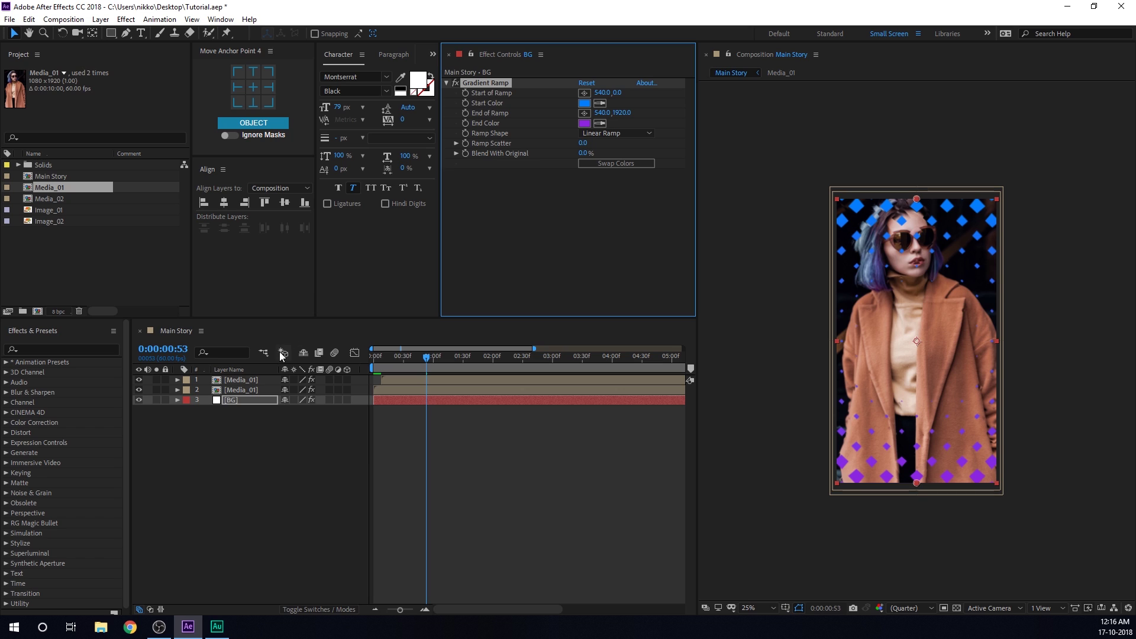
{"action": "left_click", "coordinate": [256, 390]}
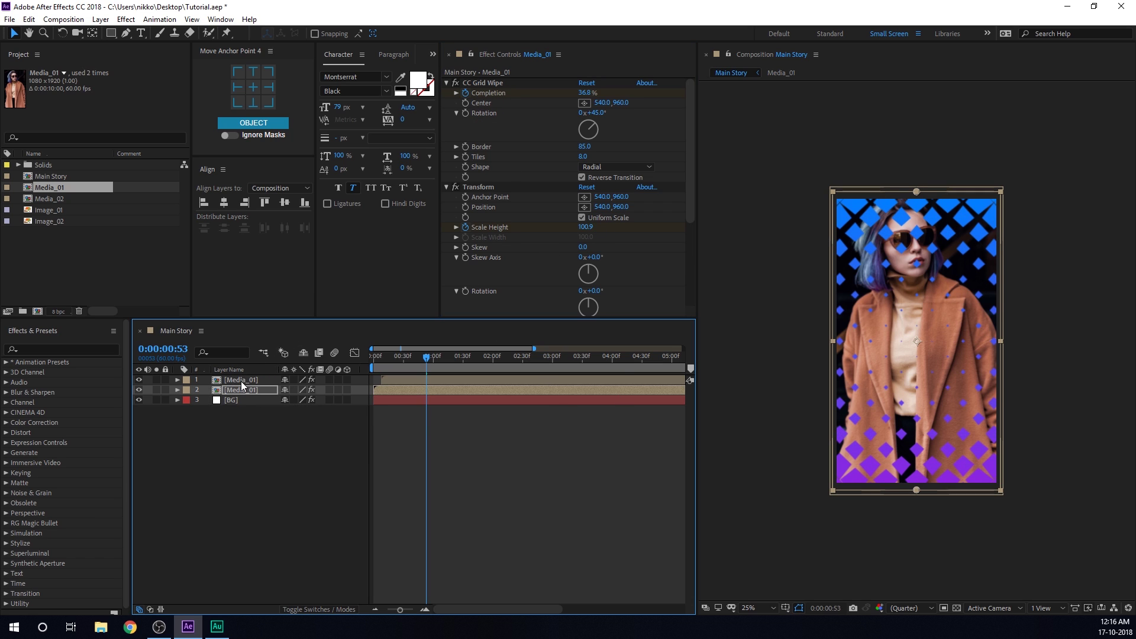
- Swap the Gradient Ramp colors on the lower Media_01 layer and check the wipe back to 0:00:00:40
{"action": "left_click_drag", "start_coordinate": [687, 176], "coordinate": [679, 283]}
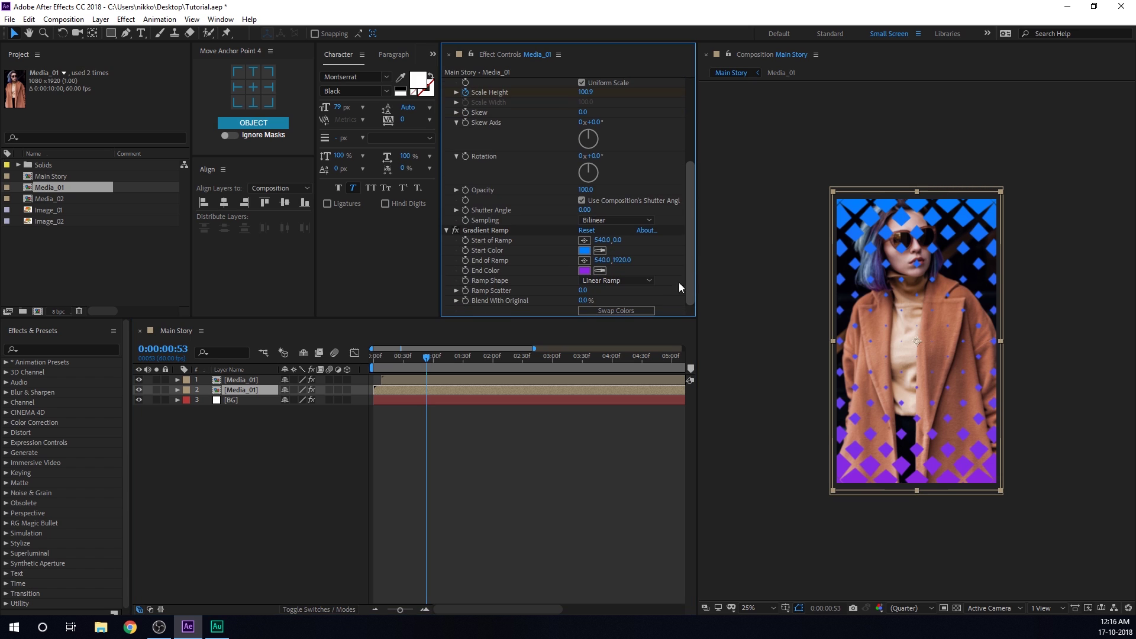
{"action": "left_click", "coordinate": [605, 308]}
{"action": "key", "text": "period"}
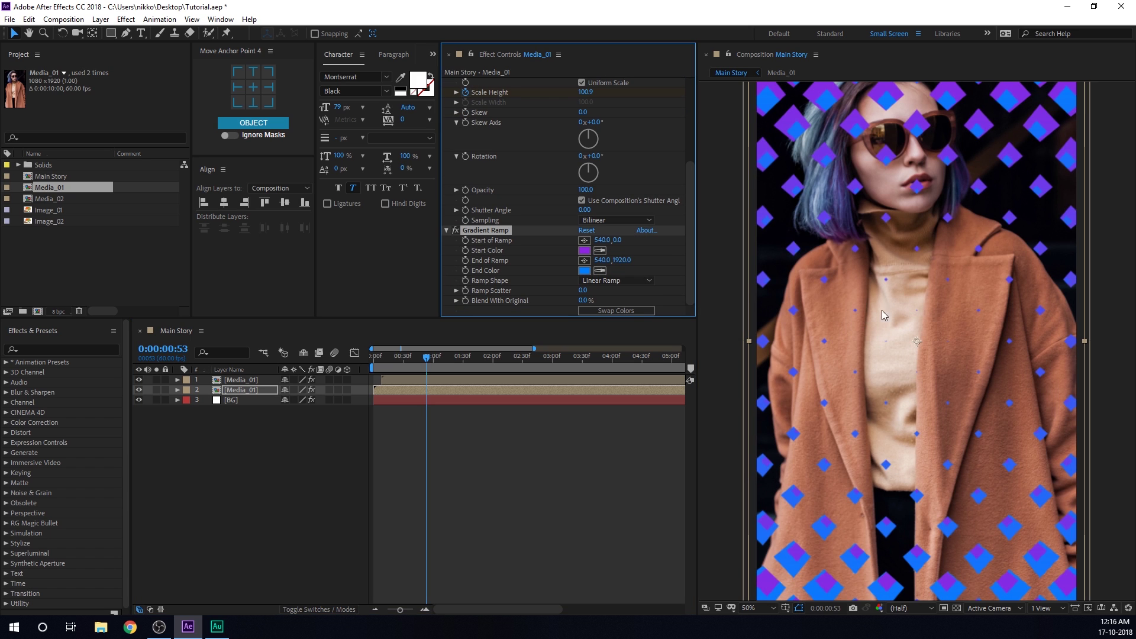
{"action": "scroll", "coordinate": [882, 347], "scroll_direction": "down", "scroll_amount": 3}
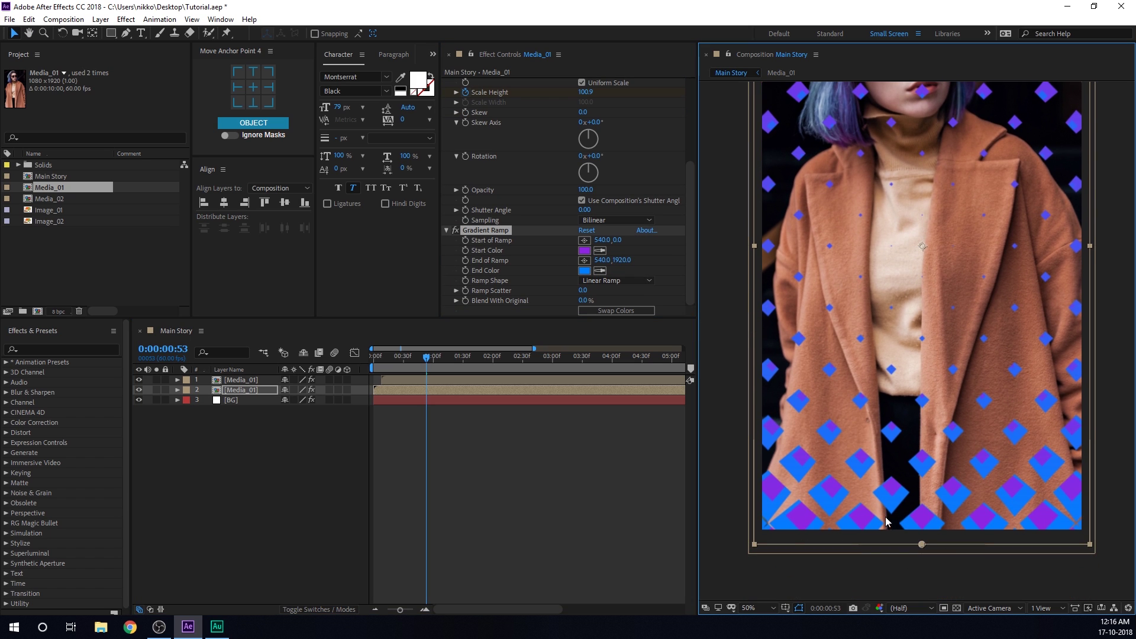
{"action": "key", "text": "comma"}
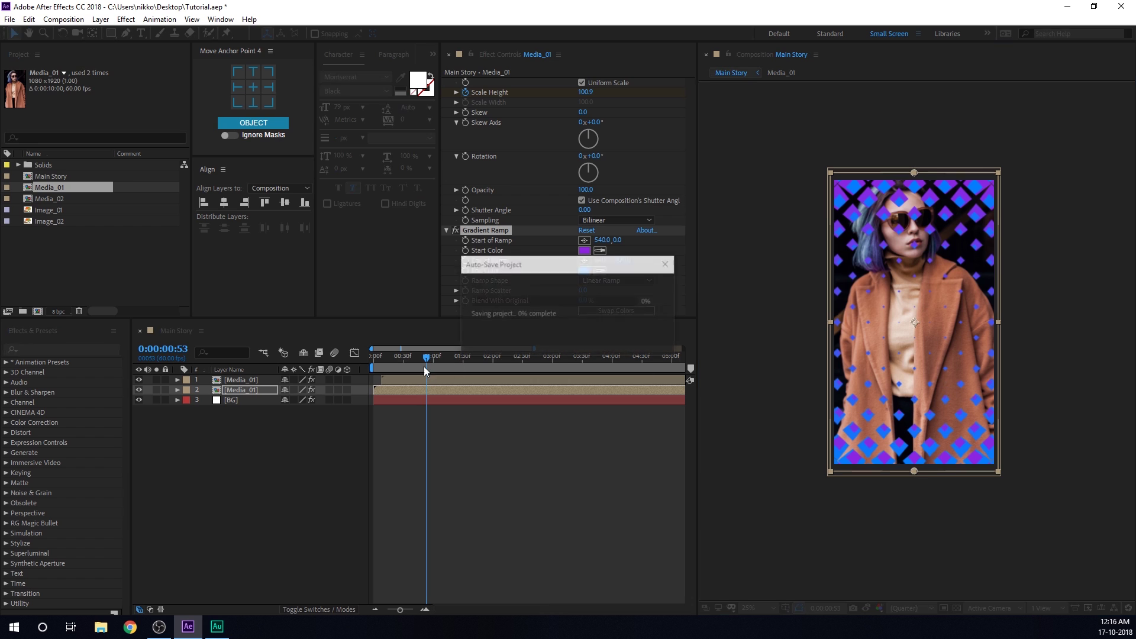
{"action": "mouse_move", "coordinate": [424, 367]}
{"action": "left_mouse_down"}
{"action": "mouse_move", "coordinate": [383, 357]}
{"action": "mouse_move", "coordinate": [413, 358]}
{"action": "left_mouse_up"}
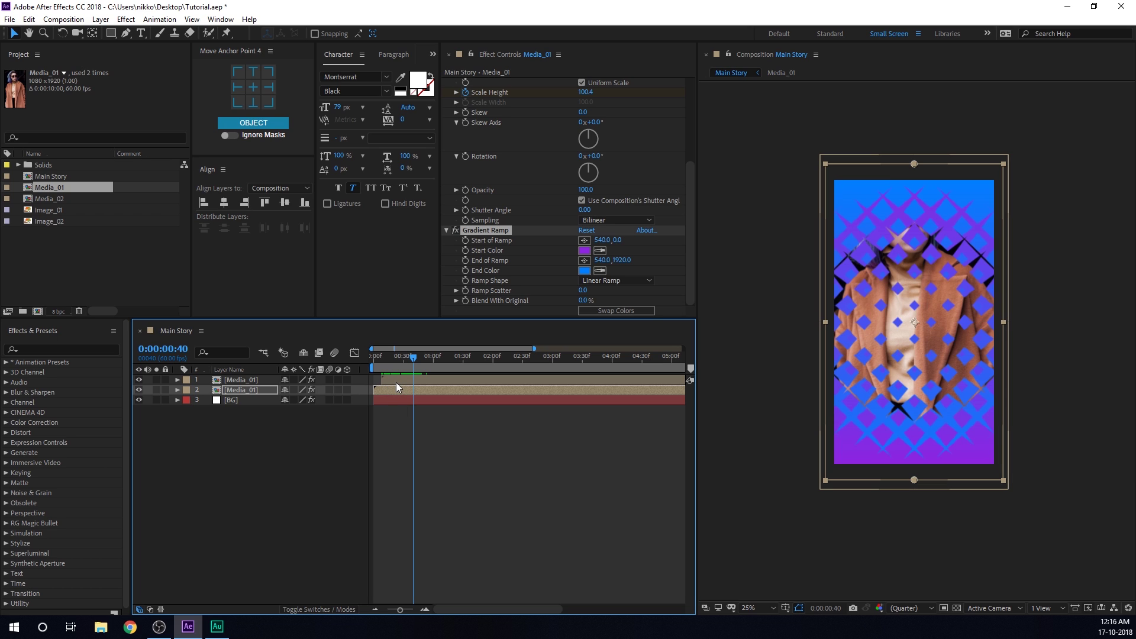
- Duplicate the lower Media_01 layer and shift the two upper Media_01 layers together about 5 frames later
{"action": "left_click", "coordinate": [256, 394]}
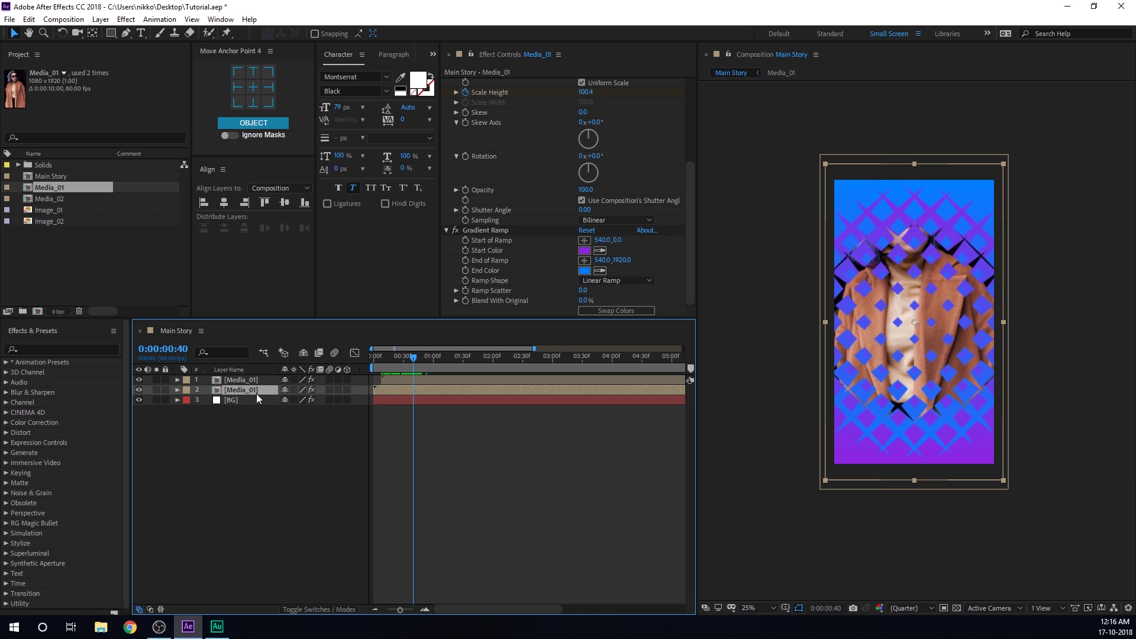
{"action": "key", "text": "ctrl+d"}
{"action": "left_click", "coordinate": [391, 378], "text": "shift"}
{"action": "left_click_drag", "start_coordinate": [392, 379], "coordinate": [396, 378]}
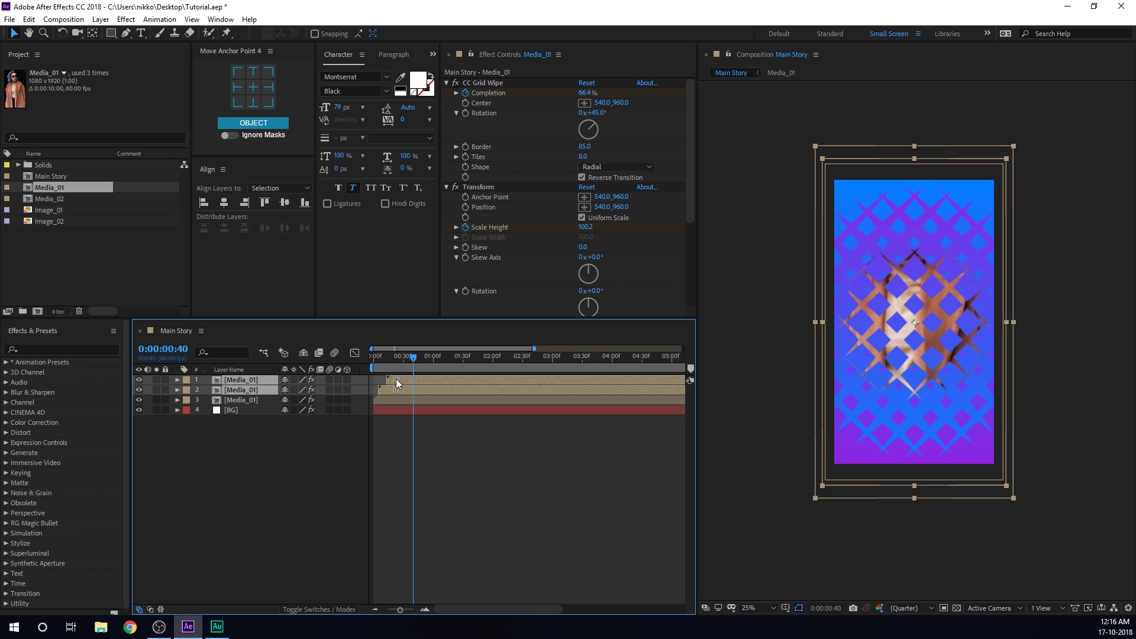
- Set the bottom Media_01 layer's Gradient Ramp Start Color and End Color both to white
{"action": "left_click", "coordinate": [394, 417]}
{"action": "left_click", "coordinate": [390, 399]}
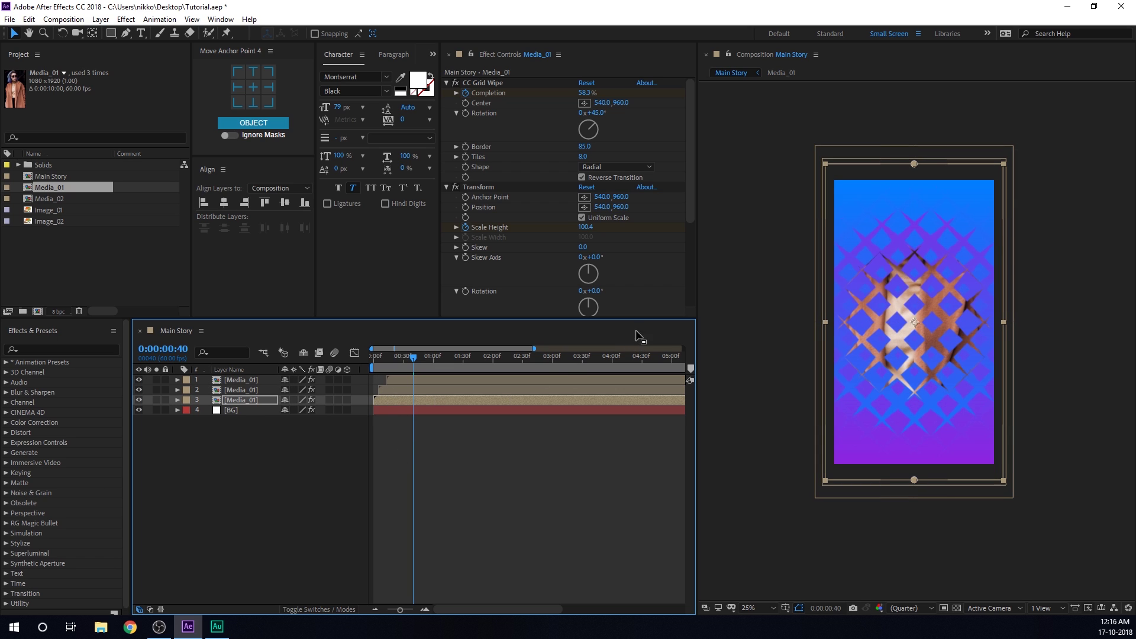
{"action": "scroll", "coordinate": [637, 257], "scroll_direction": "down", "scroll_amount": 4}
{"action": "left_click", "coordinate": [584, 251]}
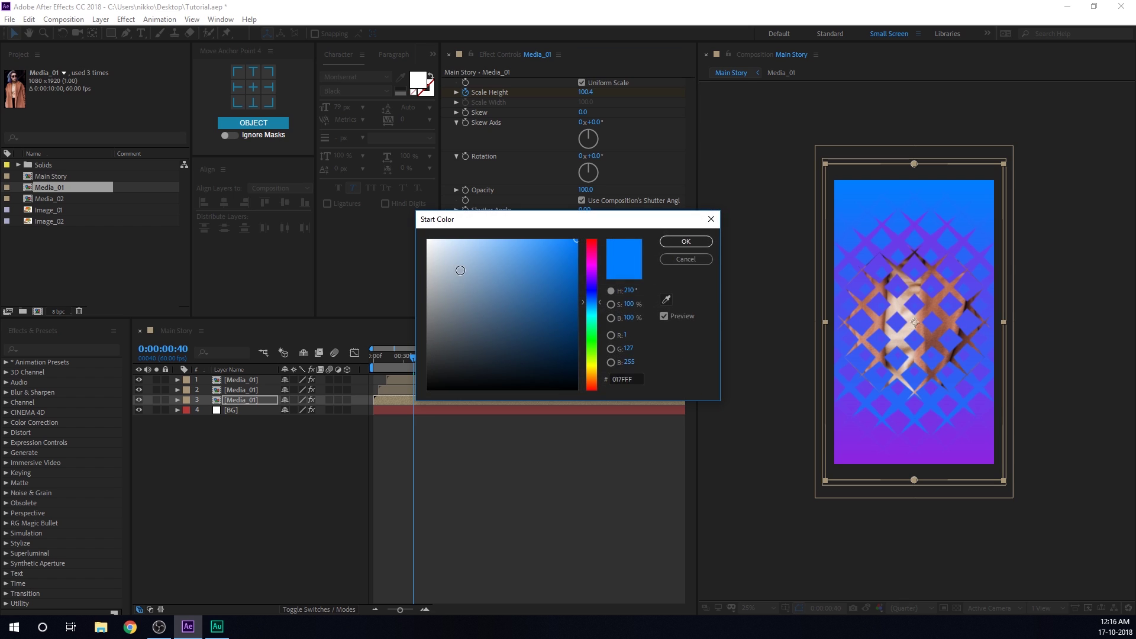
{"action": "left_click_drag", "start_coordinate": [459, 270], "coordinate": [390, 232]}
{"action": "left_click", "coordinate": [675, 242]}
{"action": "left_click", "coordinate": [585, 272]}
{"action": "left_click", "coordinate": [674, 243]}
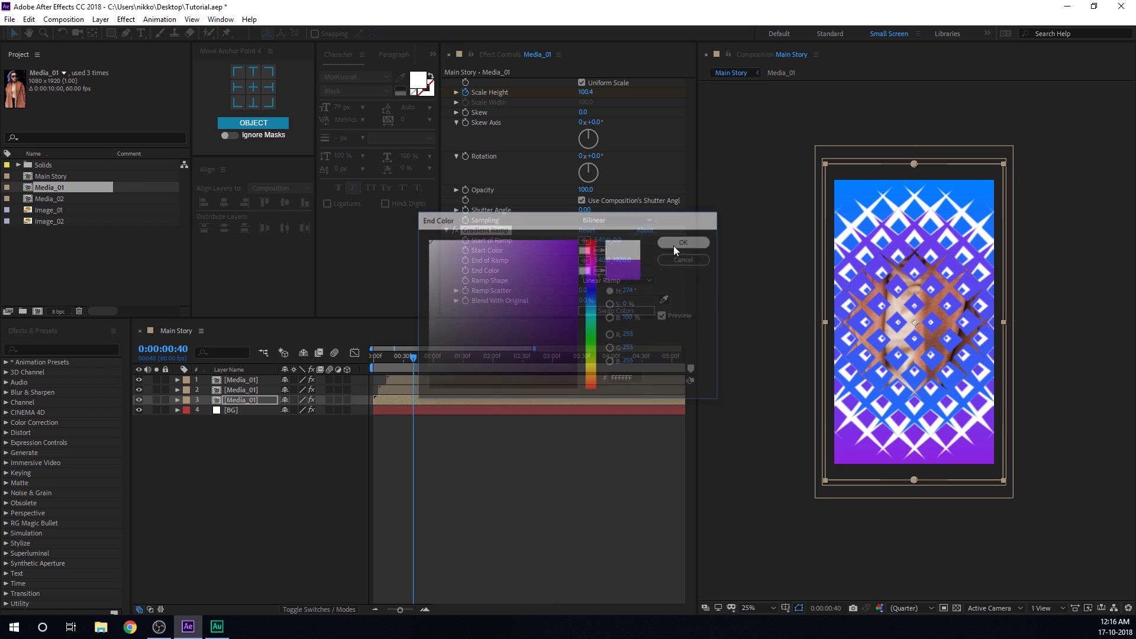
- Play the layered grid wipe from the start and scrub through it to 0:00:02:00
{"action": "left_click_drag", "start_coordinate": [413, 355], "coordinate": [374, 357]}
{"action": "key", "text": "space"}
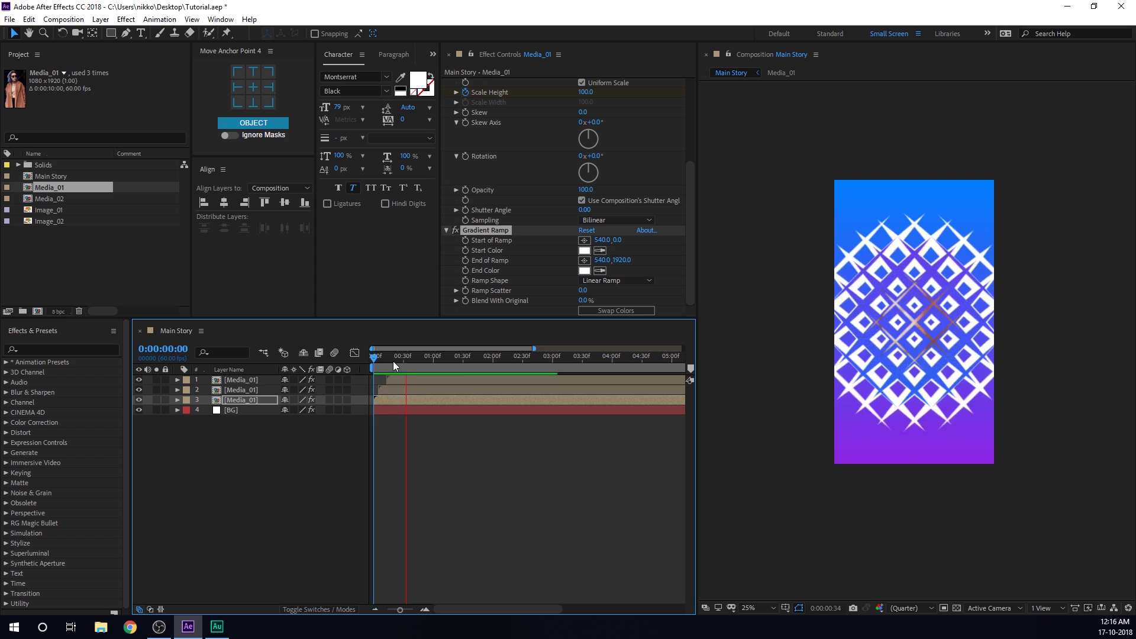
{"action": "left_click", "coordinate": [411, 360]}
{"action": "left_click_drag", "start_coordinate": [414, 360], "coordinate": [493, 355]}
- With no layer selected, set up the Rectangle tool with a Linear Gradient fill and a 0 px stroke
{"action": "left_click", "coordinate": [239, 464]}
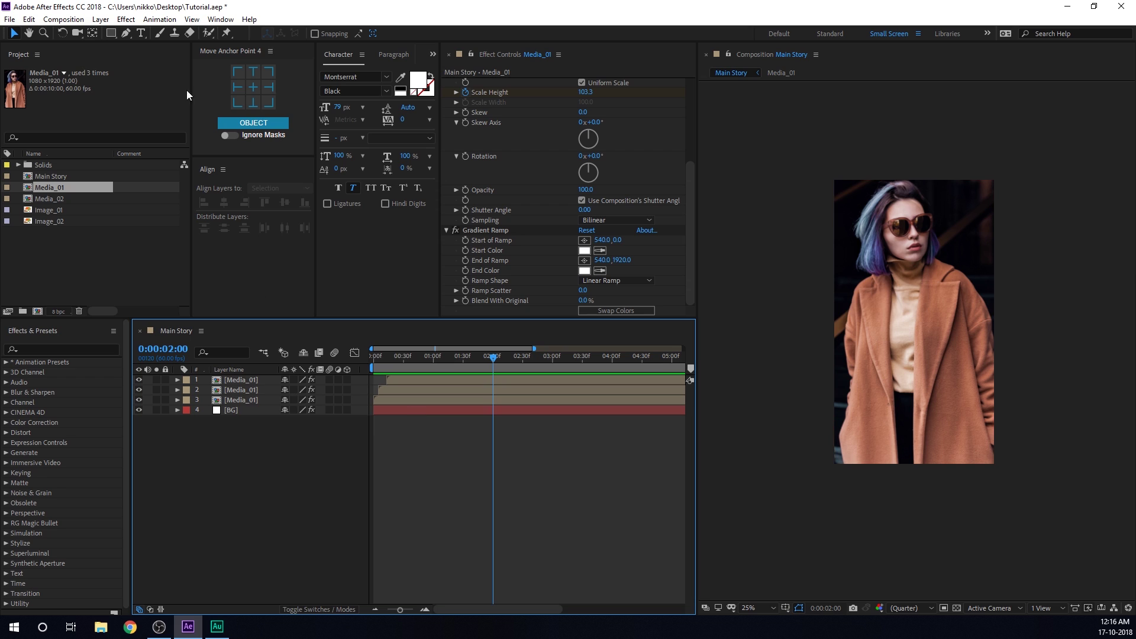
{"action": "left_click_drag", "start_coordinate": [111, 35], "coordinate": [160, 34]}
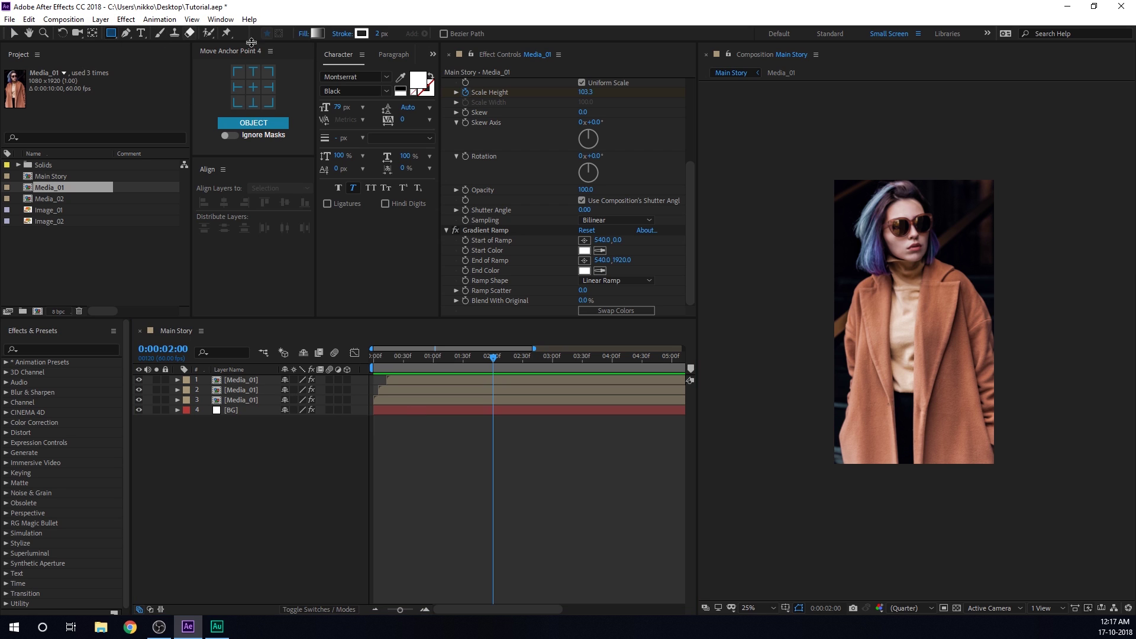
{"action": "left_click", "coordinate": [309, 34]}
{"action": "left_click", "coordinate": [536, 281]}
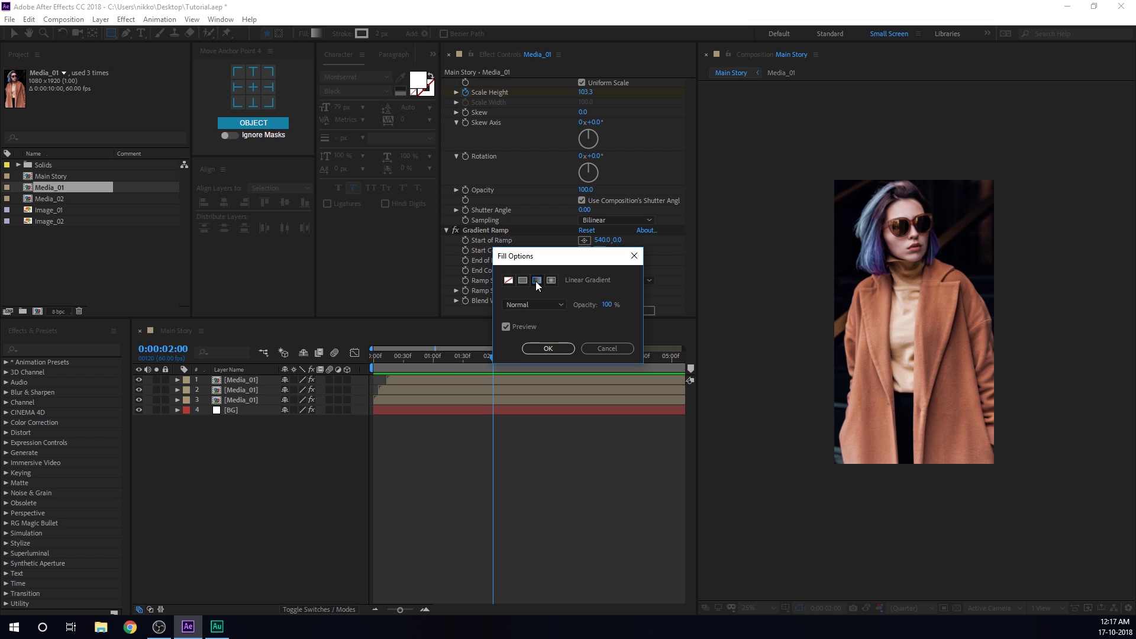
{"action": "left_click", "coordinate": [543, 347]}
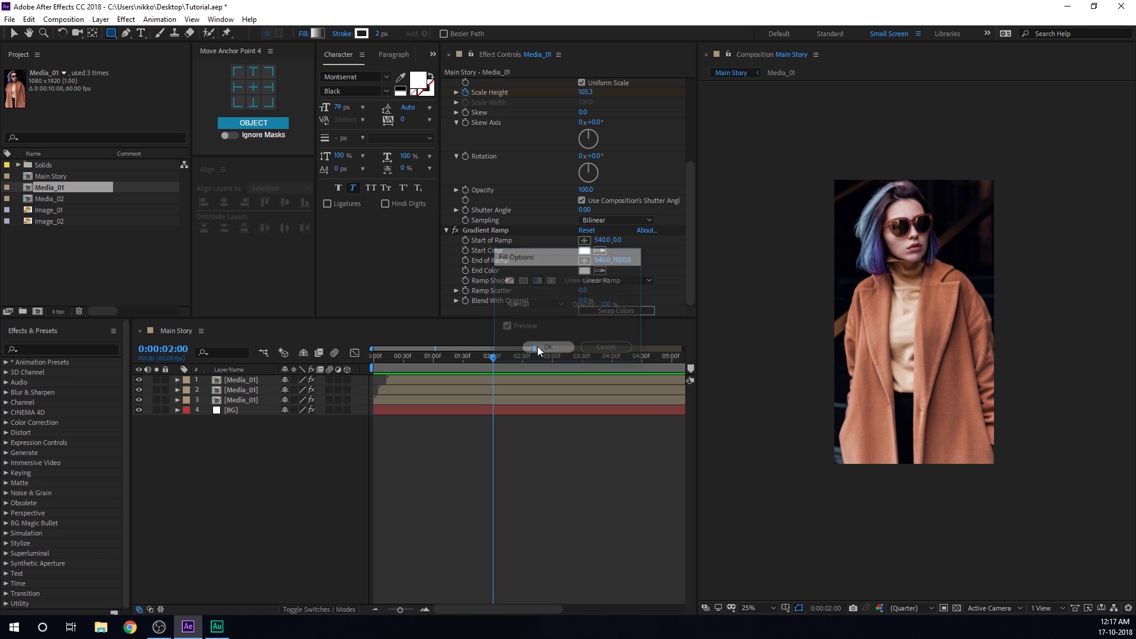
{"action": "left_click_drag", "start_coordinate": [375, 35], "coordinate": [368, 35]}
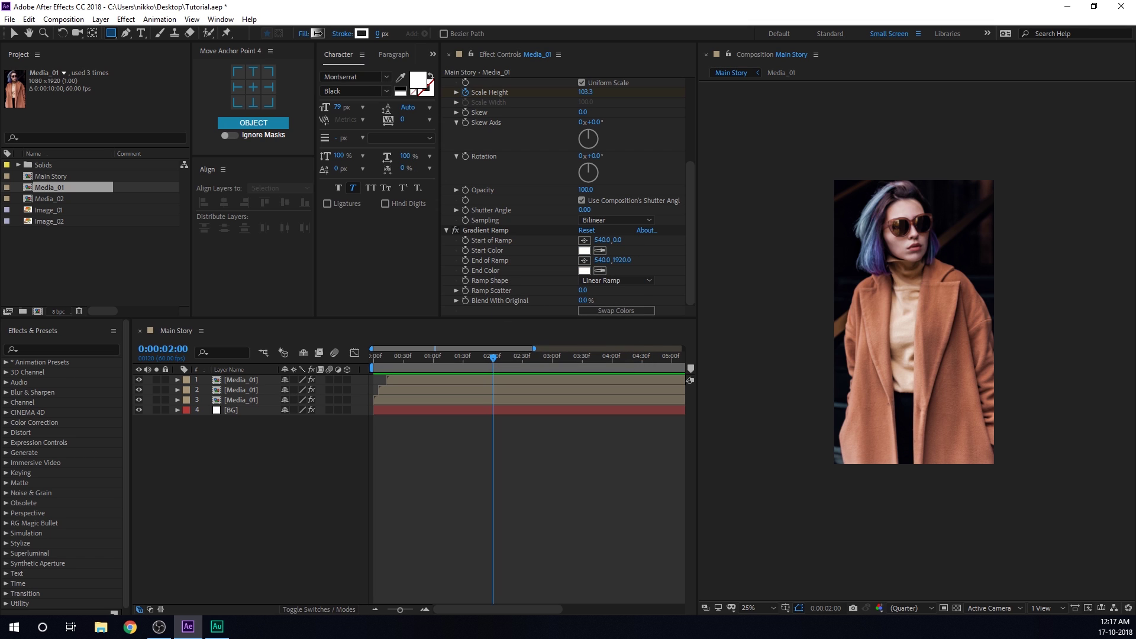
- Add a composition-sized rectangle shape layer and move its gradient end point straight down to just below the frame, at about 4, 1056
{"action": "double_click", "coordinate": [113, 34]}
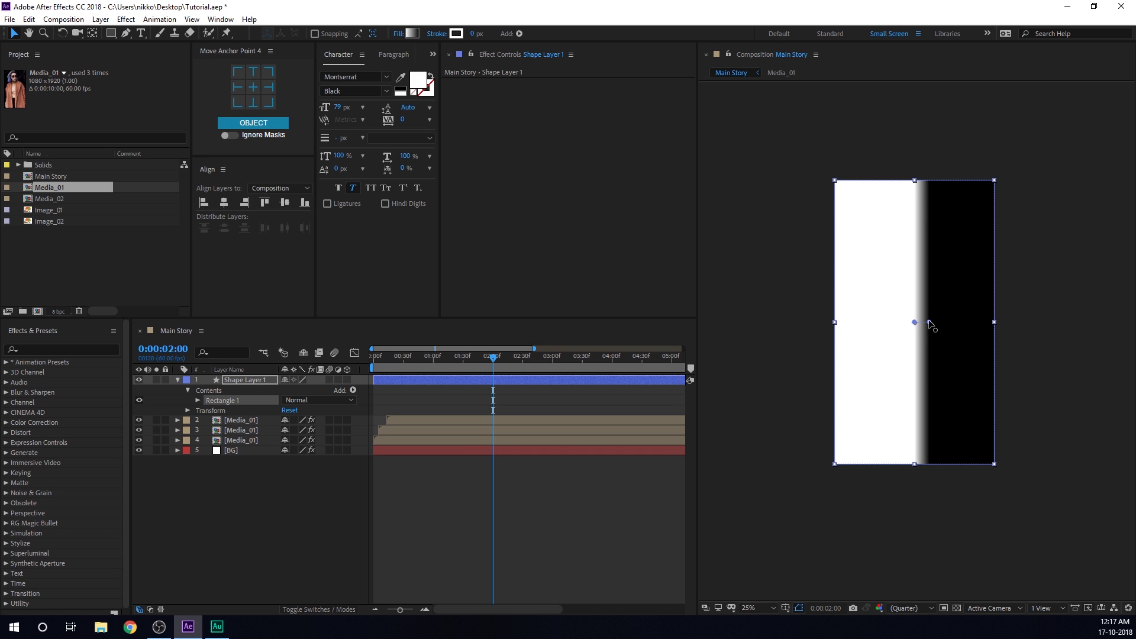
{"action": "mouse_move", "coordinate": [929, 324]}
{"action": "left_mouse_down"}
{"action": "mouse_move", "coordinate": [923, 373]}
{"action": "mouse_move", "coordinate": [890, 256]}
{"action": "mouse_move", "coordinate": [855, 272]}
{"action": "mouse_move", "coordinate": [915, 298]}
{"action": "mouse_move", "coordinate": [950, 348]}
{"action": "mouse_move", "coordinate": [916, 479]}
{"action": "left_mouse_up"}
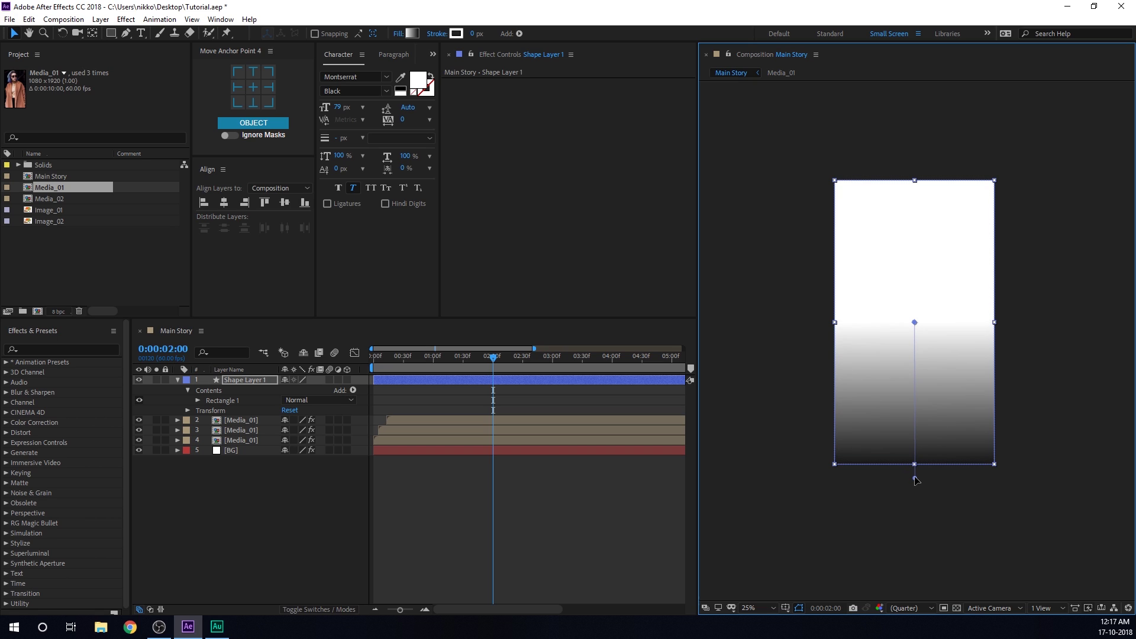
- Open the shape layer's Gradient Fill colors for editing and set the starting opacity stop to 0%
{"action": "left_click", "coordinate": [198, 401]}
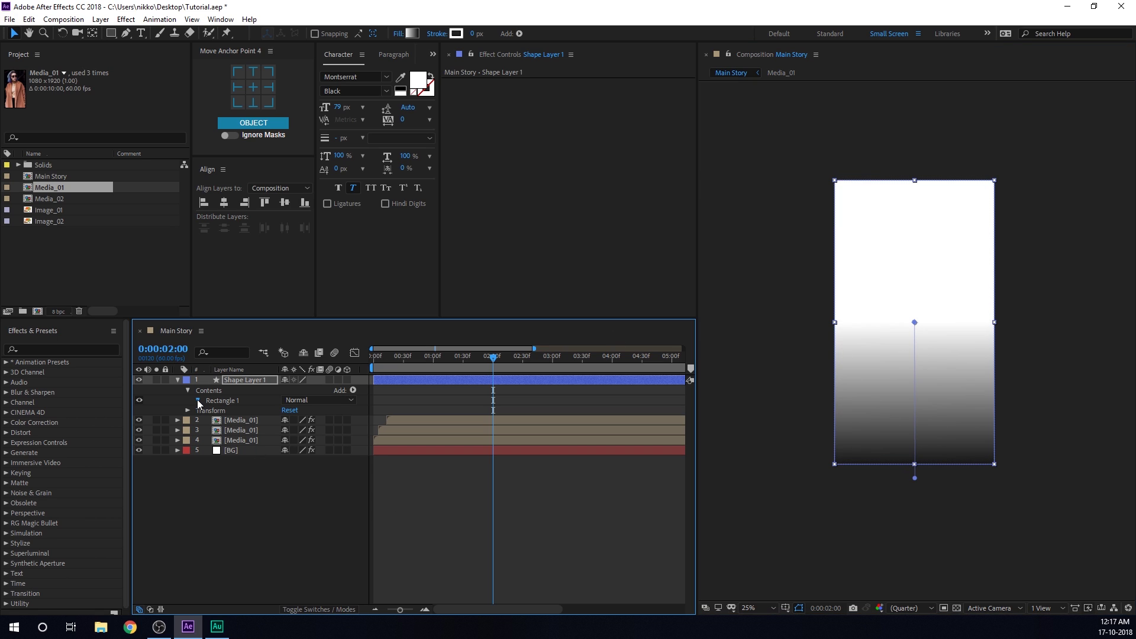
{"action": "left_click", "coordinate": [208, 430]}
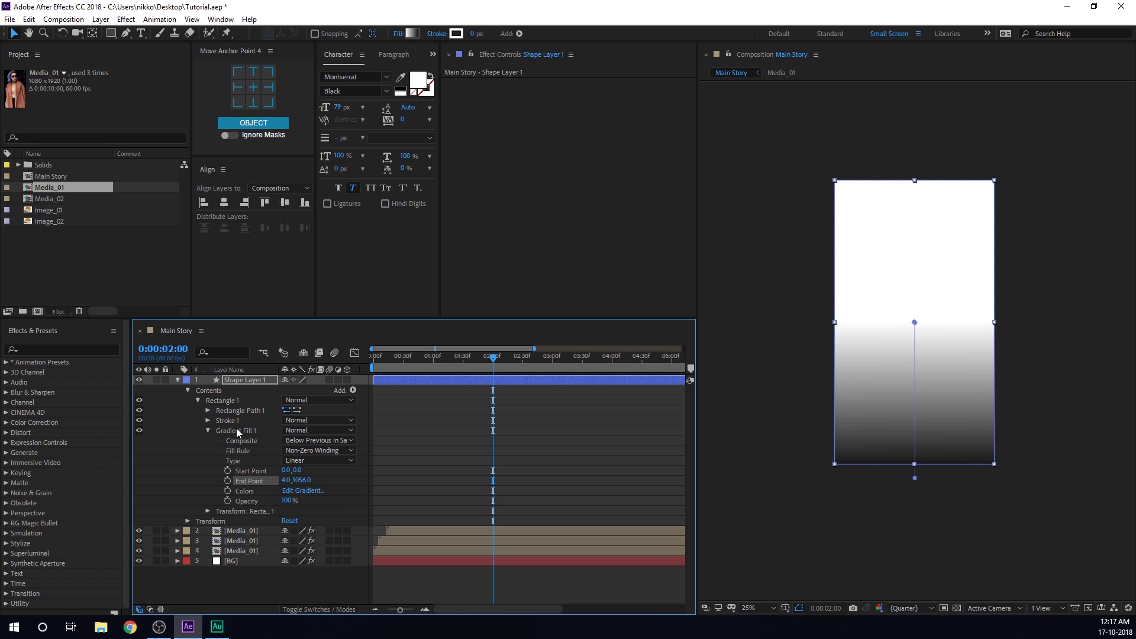
{"action": "left_click", "coordinate": [307, 492]}
{"action": "left_click_drag", "start_coordinate": [307, 176], "coordinate": [418, 180]}
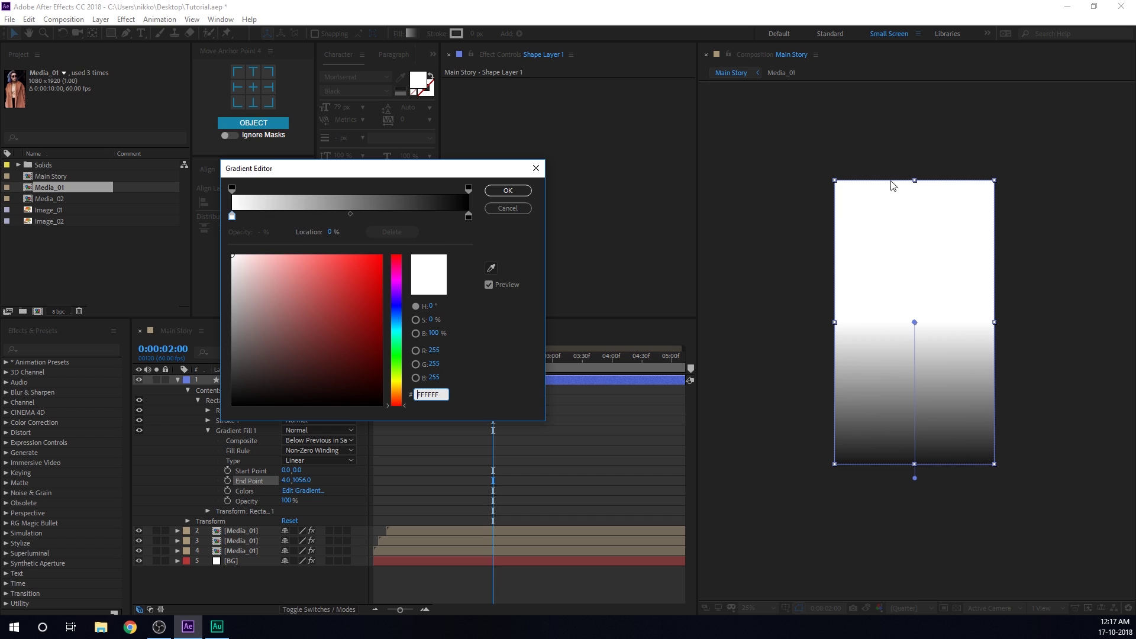
{"action": "left_click", "coordinate": [232, 188]}
{"action": "left_click_drag", "start_coordinate": [258, 231], "coordinate": [106, 237]}
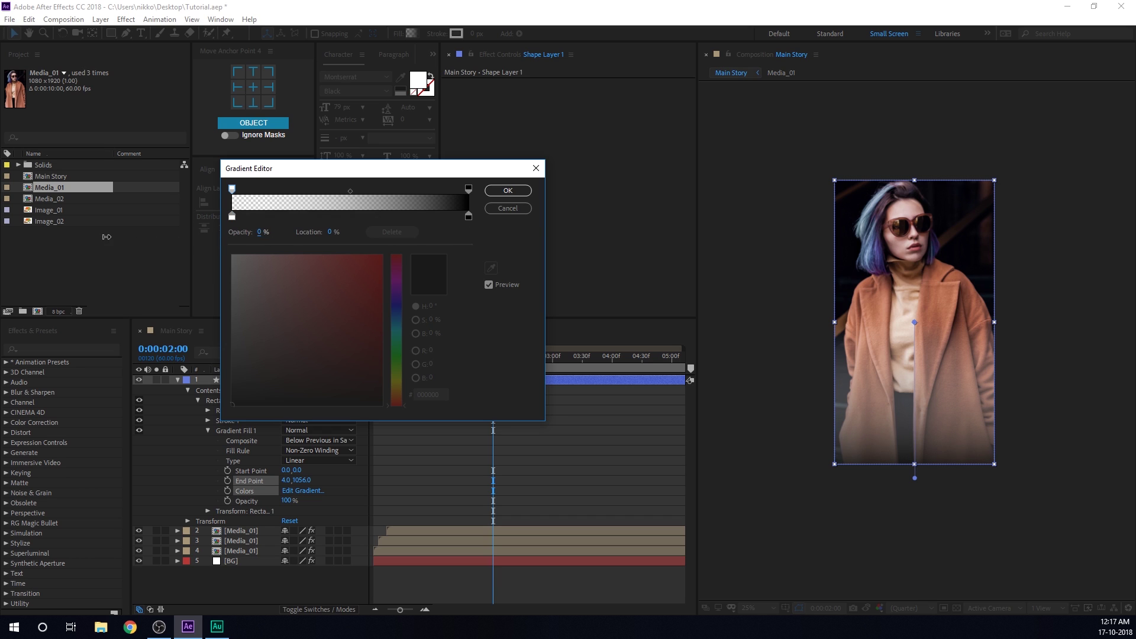
- Set the gradient's end color stop to blue, about 0030FF, and accept the gradient
{"action": "left_click", "coordinate": [469, 216]}
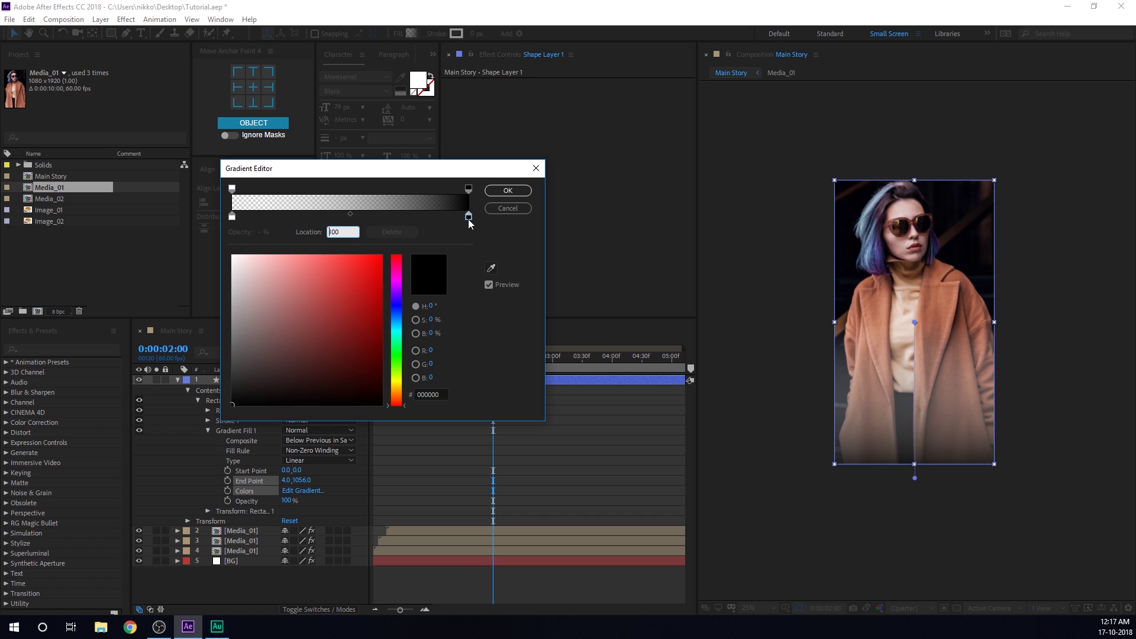
{"action": "left_click", "coordinate": [400, 315]}
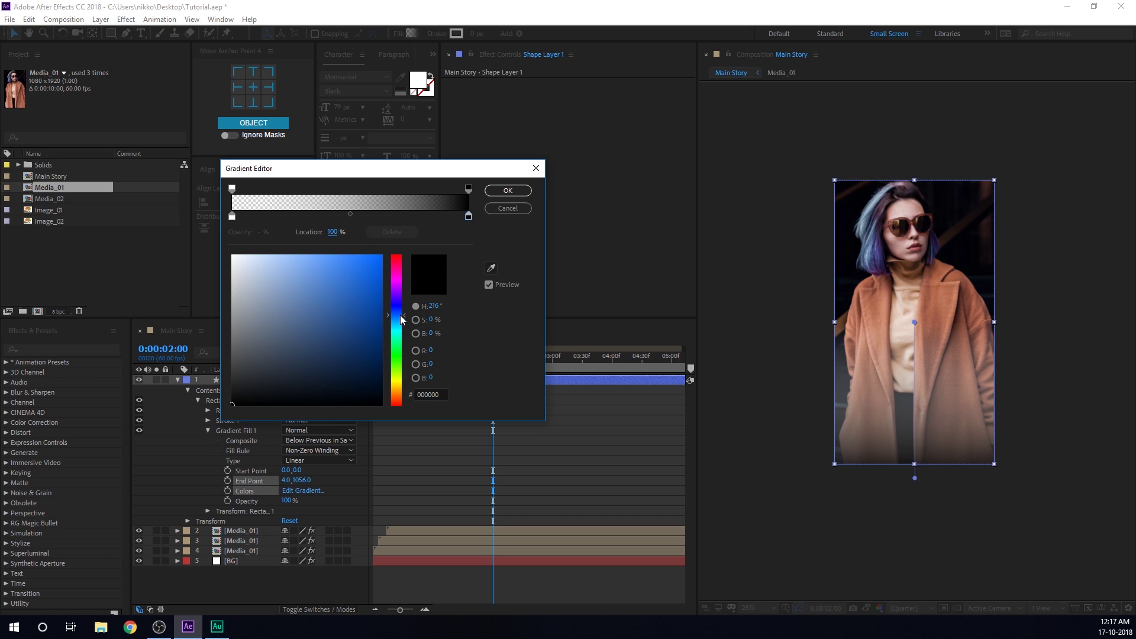
{"action": "left_click_drag", "start_coordinate": [358, 283], "coordinate": [389, 238]}
{"action": "left_click", "coordinate": [365, 254]}
{"action": "left_click_drag", "start_coordinate": [397, 315], "coordinate": [401, 312]}
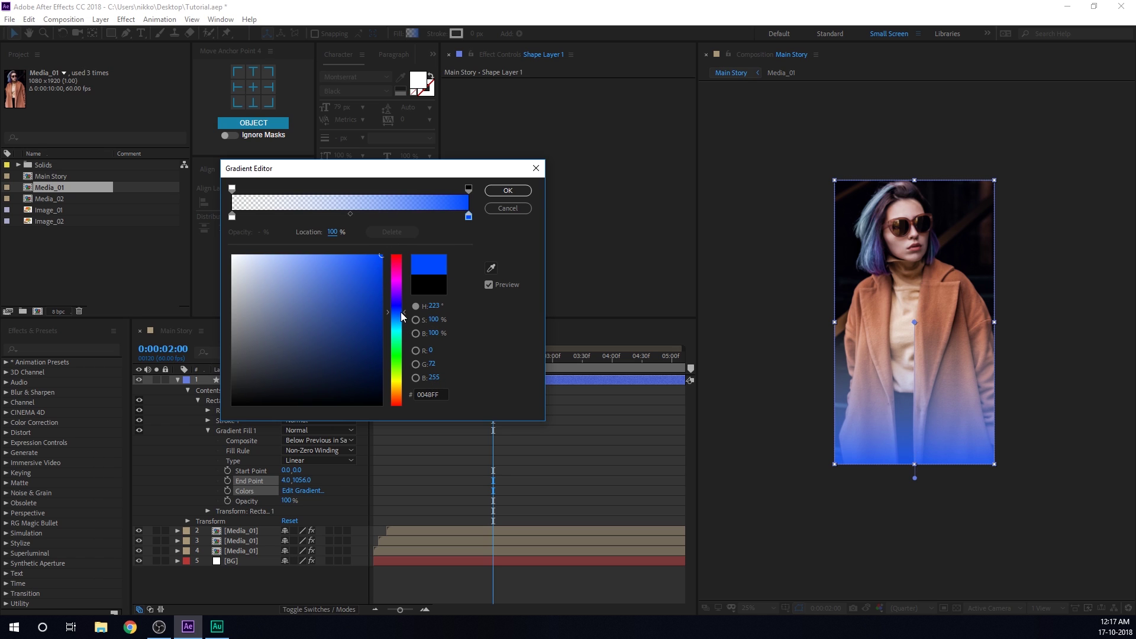
{"action": "left_click", "coordinate": [507, 191]}
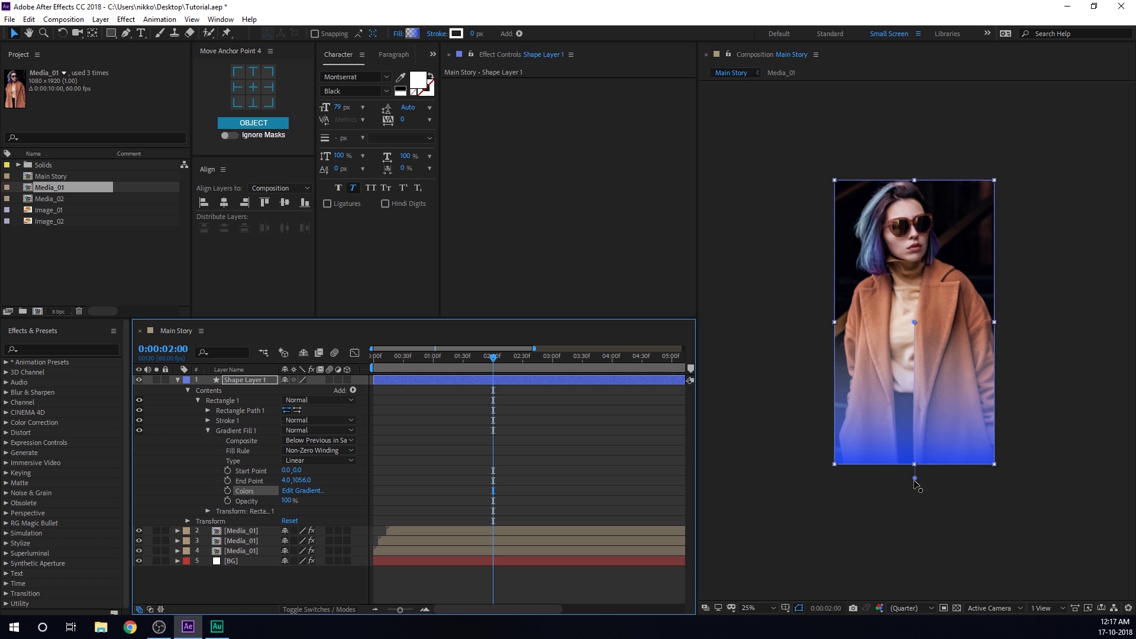
- Move the gradient's end point down to about 4, 1088 and its start point to about 0, 96, and preview the overlay to 0:00:02:10
{"action": "left_click_drag", "start_coordinate": [914, 479], "coordinate": [914, 492]}
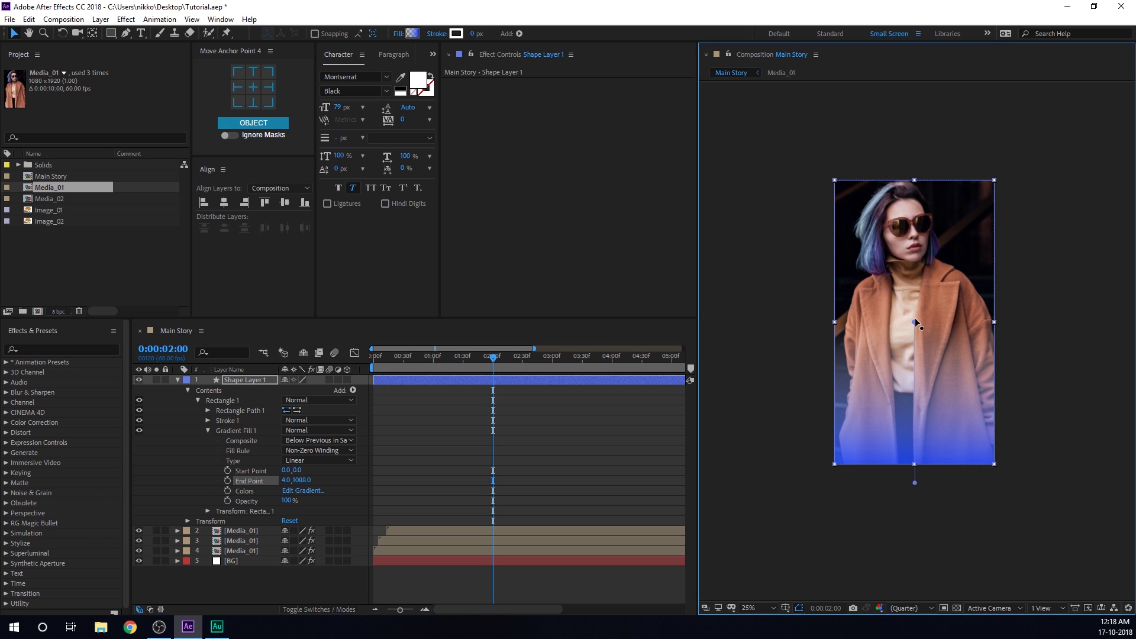
{"action": "left_click_drag", "start_coordinate": [916, 318], "coordinate": [913, 344]}
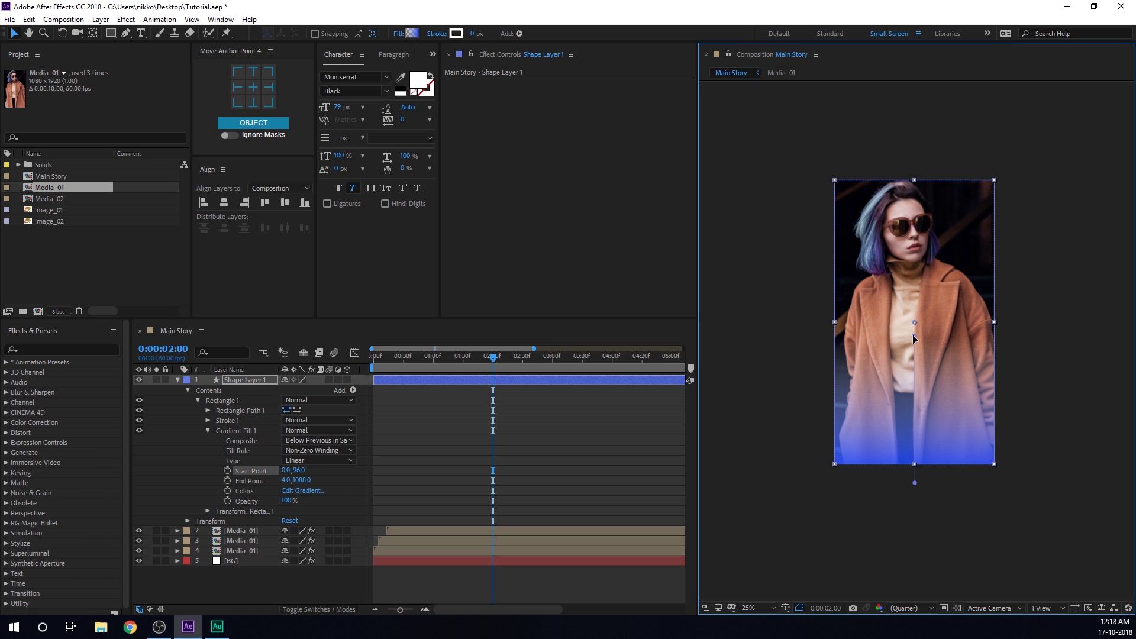
{"action": "left_click", "coordinate": [524, 438]}
{"action": "left_click_drag", "start_coordinate": [399, 361], "coordinate": [502, 364]}
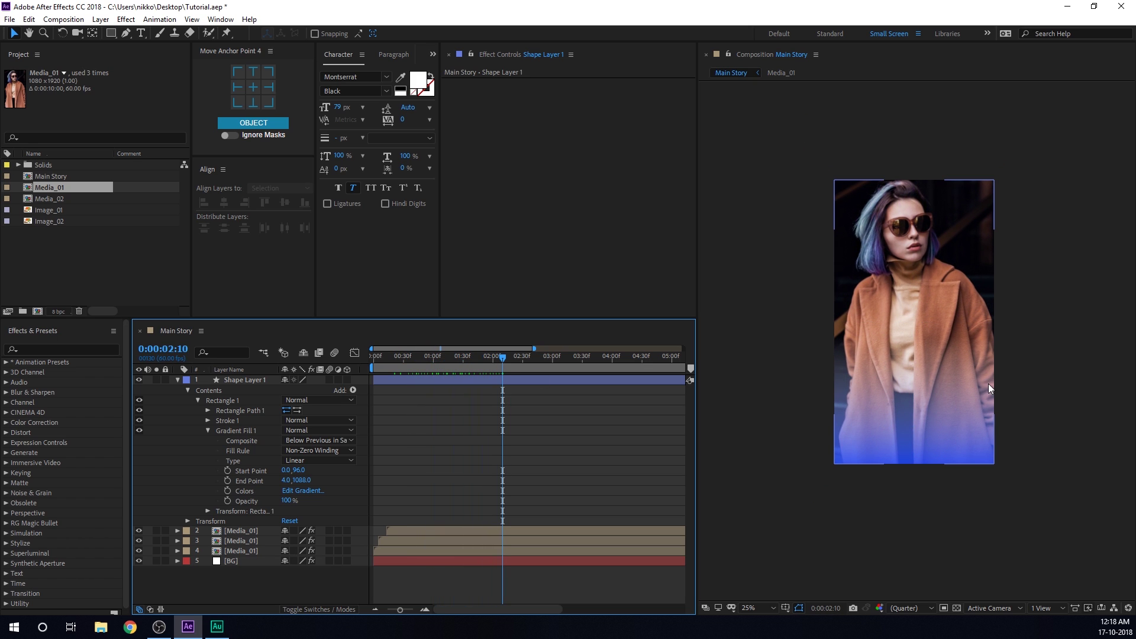
- Rename the gradient shape layer G_01 and move its gradient start point down to about 0, 412
{"action": "left_click", "coordinate": [232, 379]}
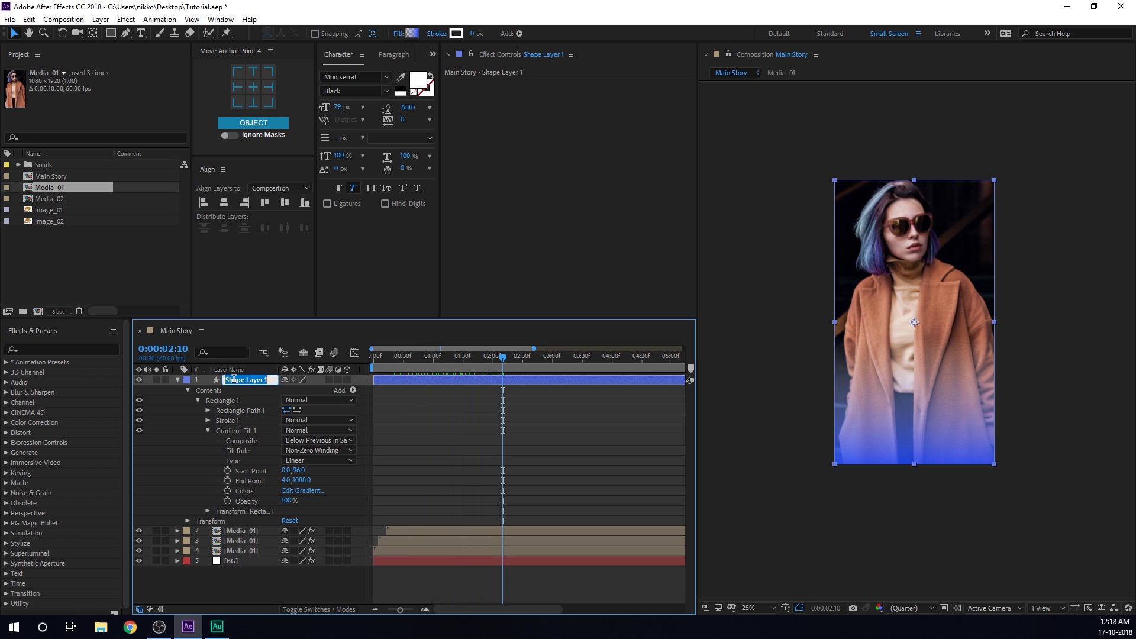
{"action": "key", "text": "Return"}
{"action": "type", "text": "G_01"}
{"action": "key", "text": "Return"}
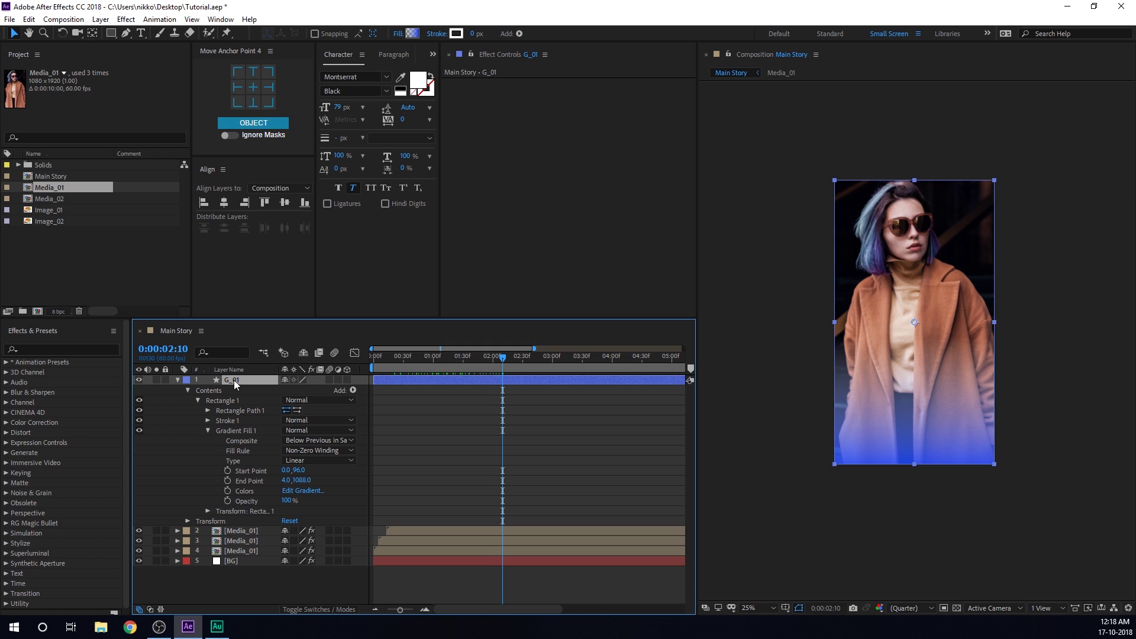
{"action": "left_click", "coordinate": [232, 430]}
{"action": "left_click_drag", "start_coordinate": [911, 335], "coordinate": [914, 379]}
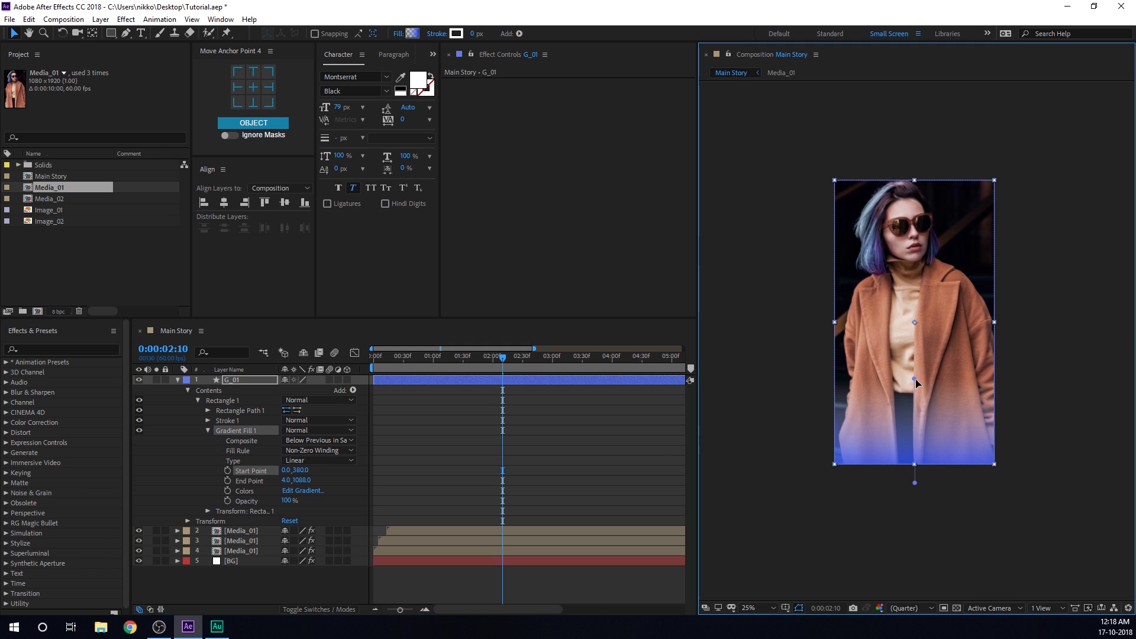
- Duplicate the G_01 layer and set the copy's Rotation to 180°
{"action": "left_click", "coordinate": [237, 382]}
{"action": "key", "text": "ctrl+d"}
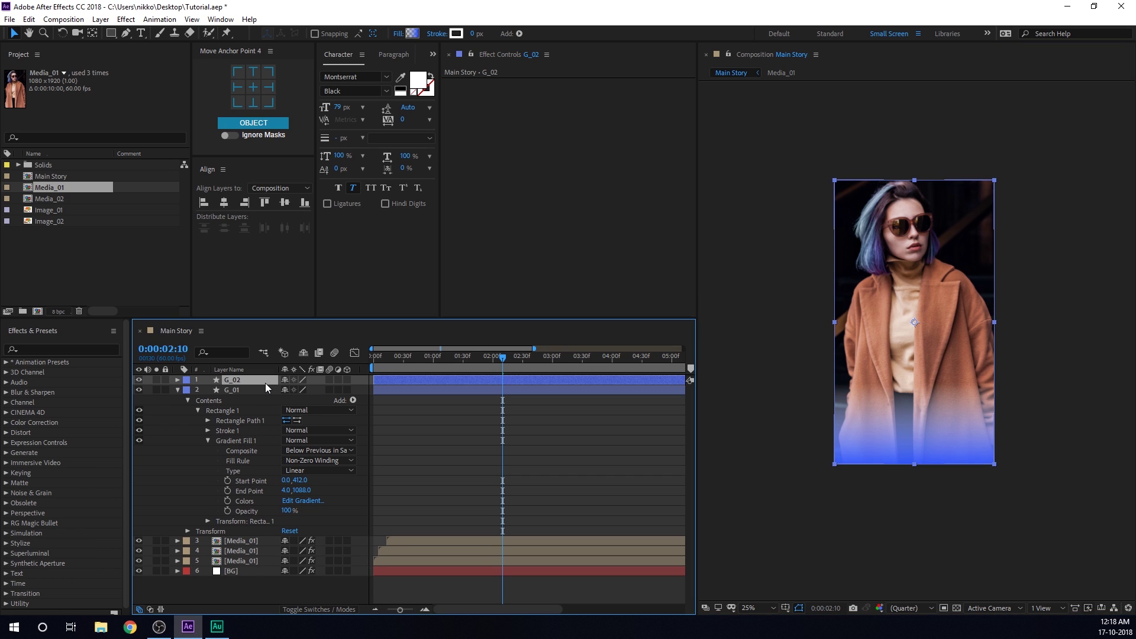
{"action": "key", "text": "r"}
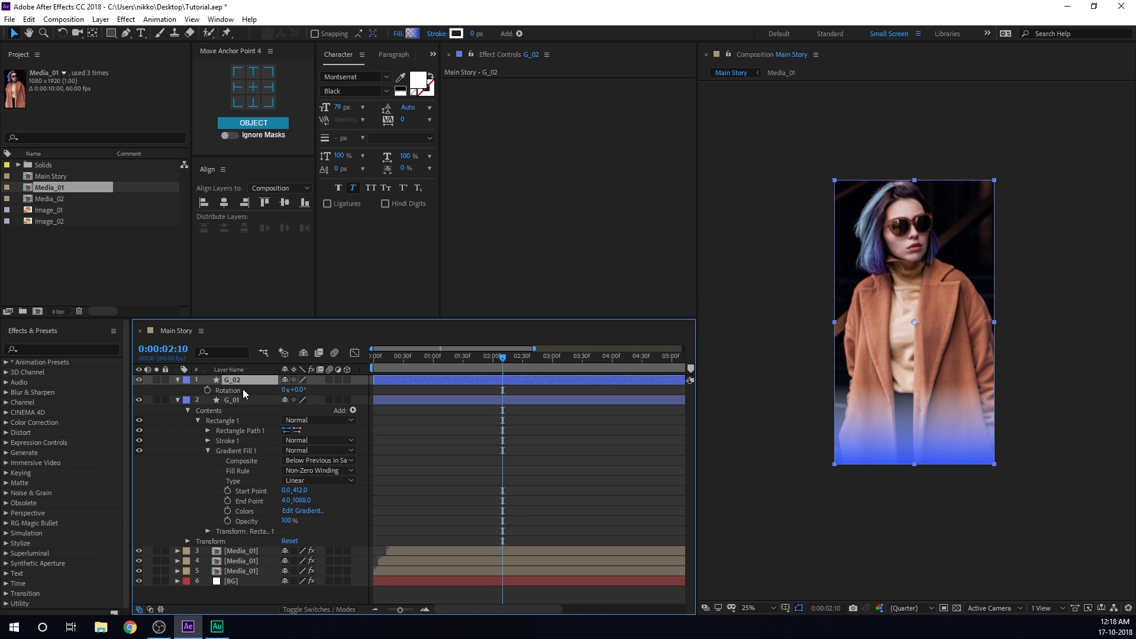
{"action": "left_click", "coordinate": [296, 390]}
{"action": "type", "text": "180"}
{"action": "key", "text": "Return"}
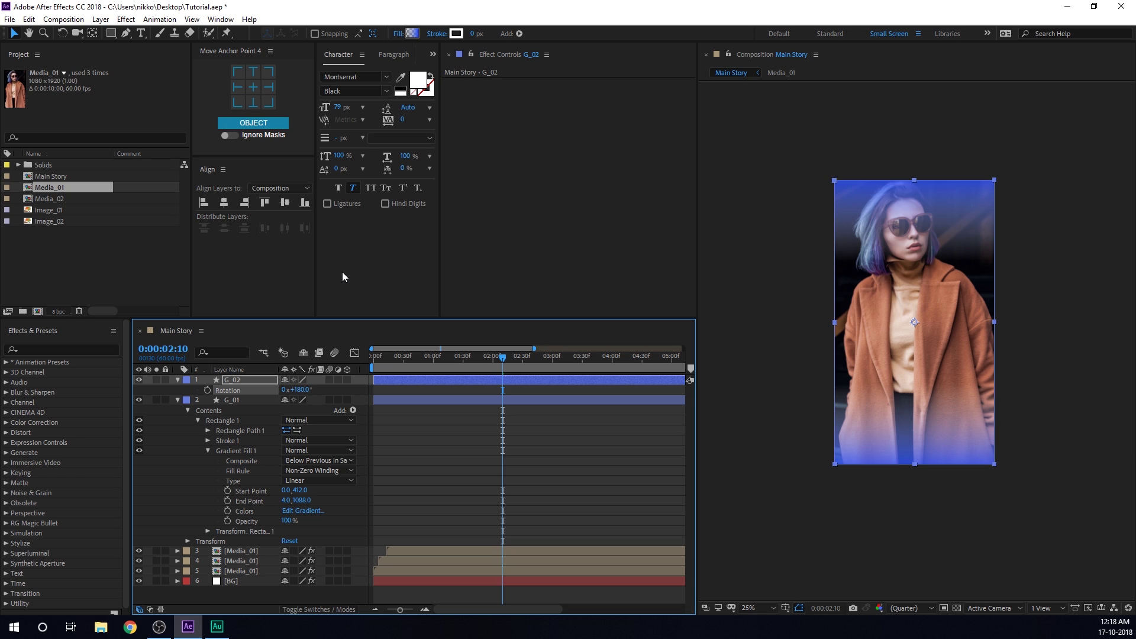
- Change the end color stop of the G_02 layer's gradient fill to purple, about A200FF
{"action": "left_click", "coordinate": [178, 400]}
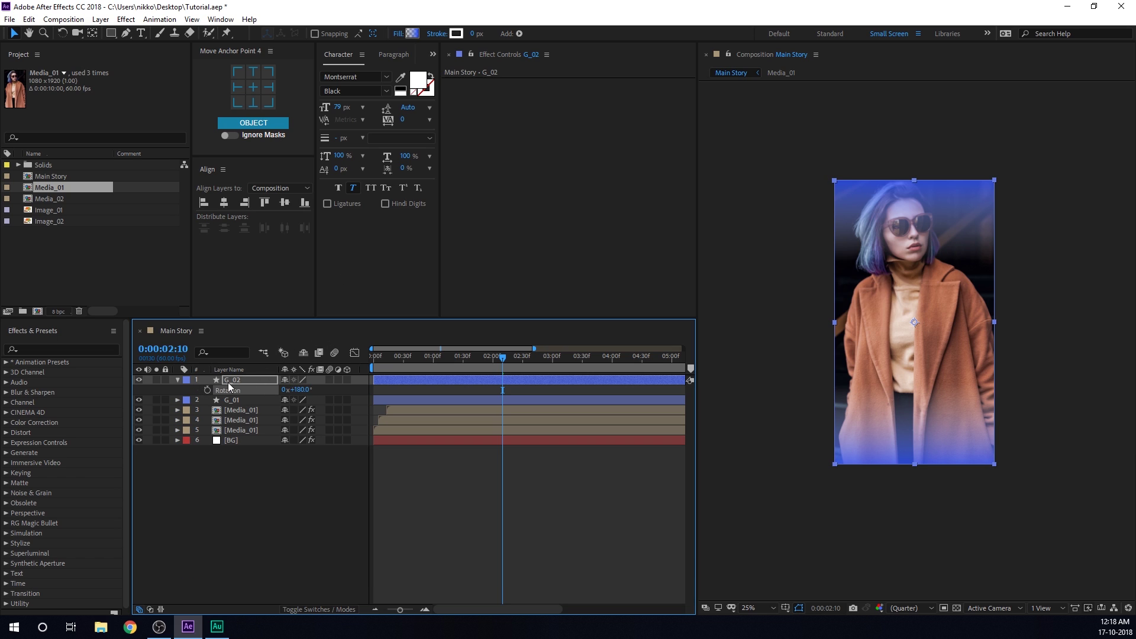
{"action": "left_click", "coordinate": [230, 382]}
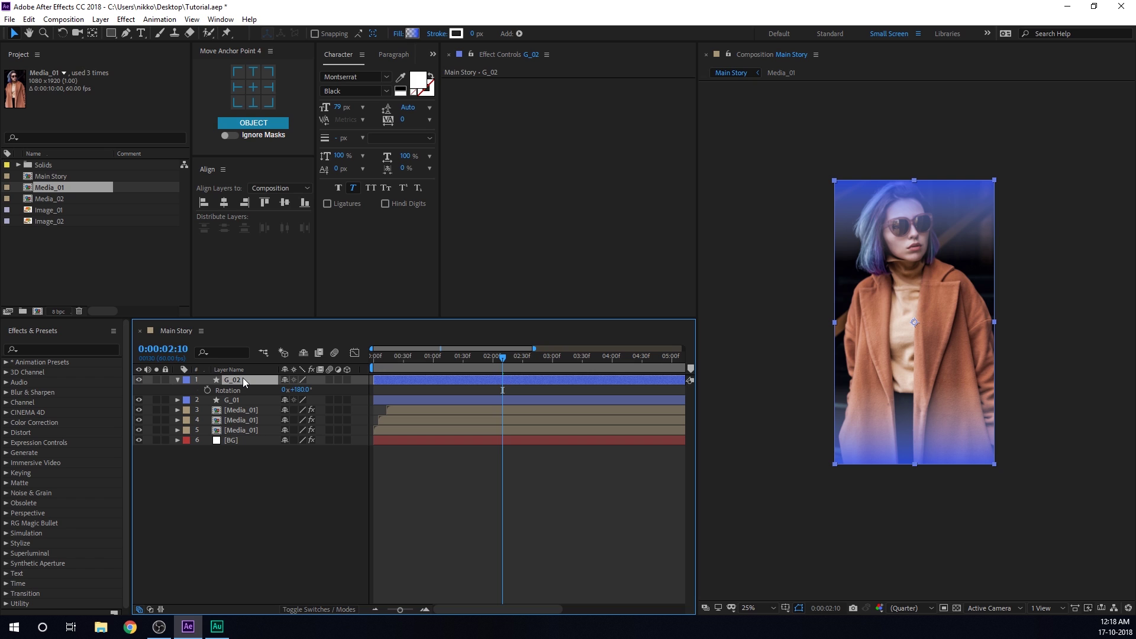
{"action": "key", "text": "u"}
{"action": "key", "text": "u"}
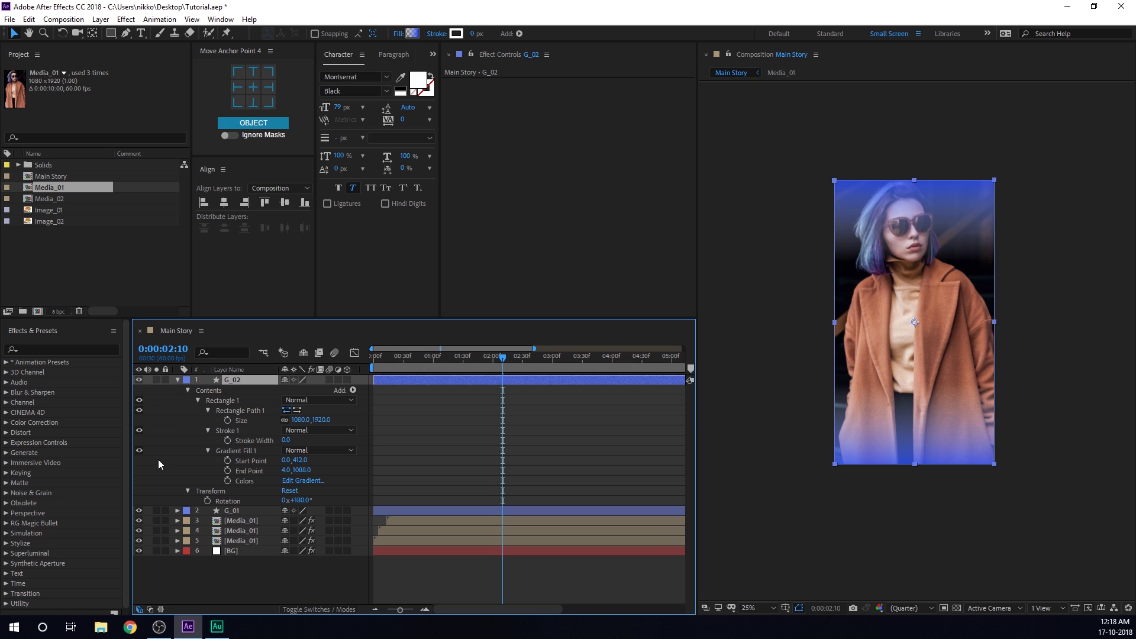
{"action": "key", "text": "F2"}
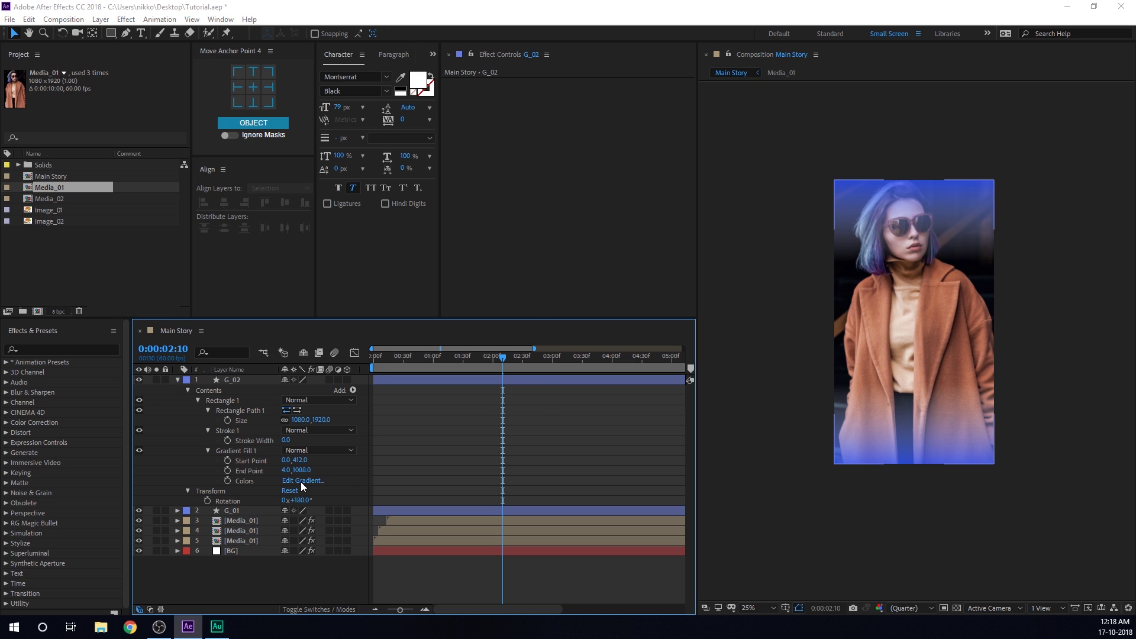
{"action": "left_click", "coordinate": [302, 480]}
{"action": "left_click", "coordinate": [468, 216]}
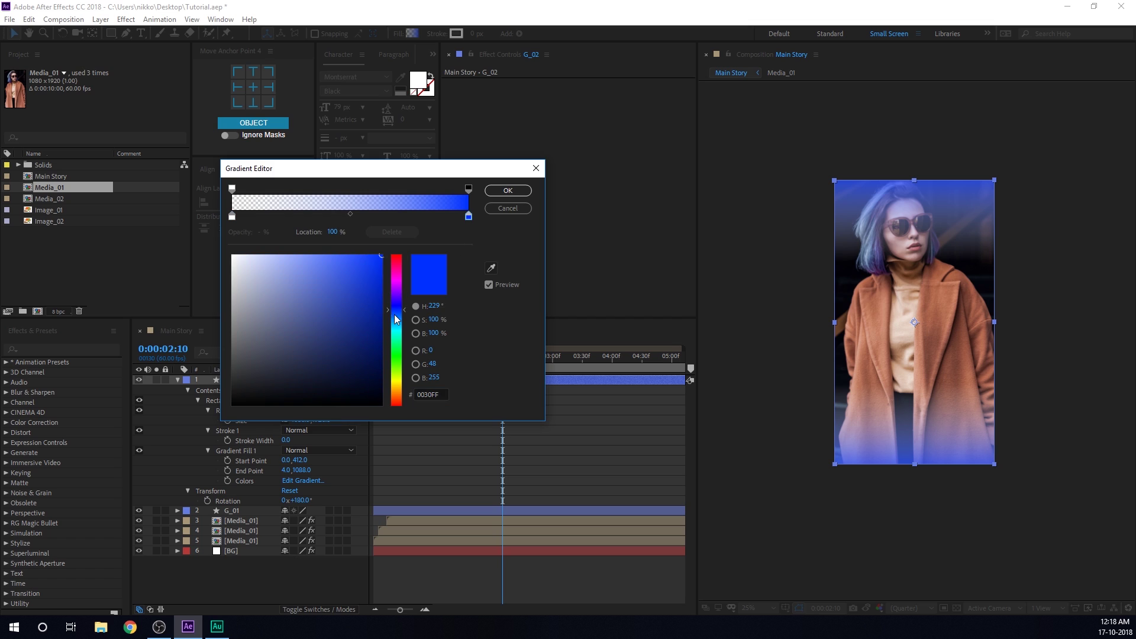
{"action": "left_click_drag", "start_coordinate": [399, 319], "coordinate": [402, 294]}
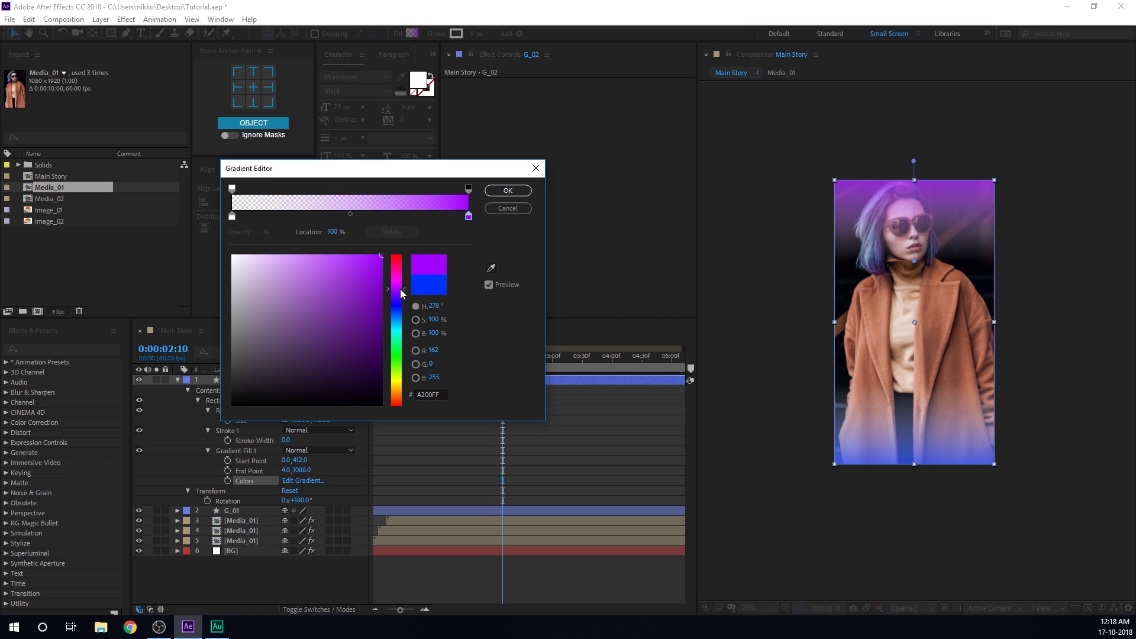
{"action": "left_click", "coordinate": [508, 190]}
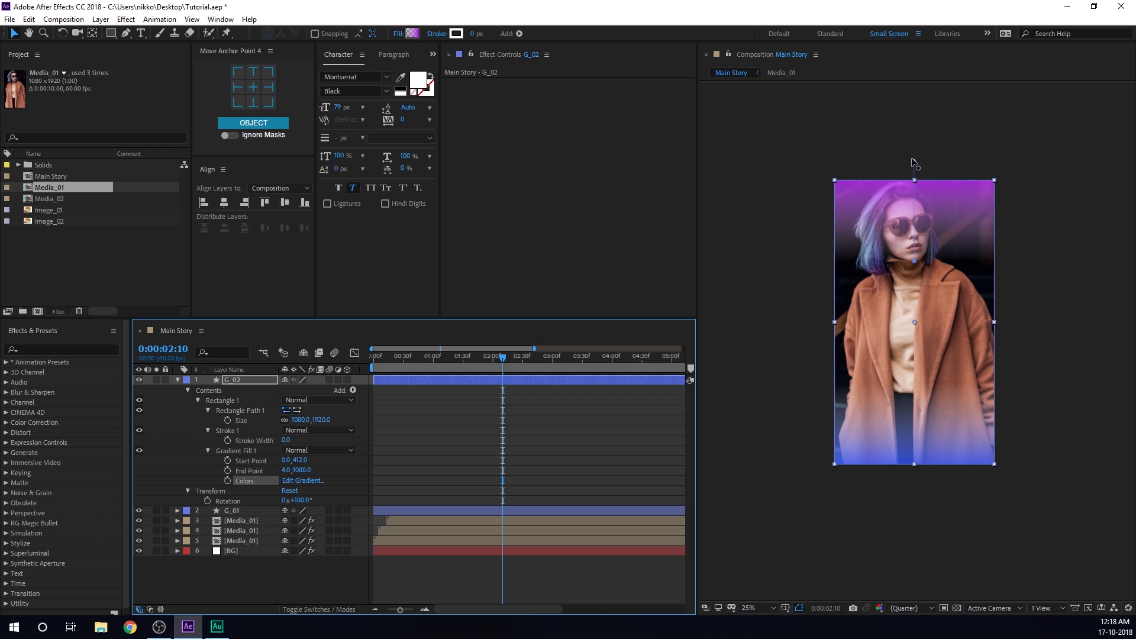
- Adjust G_02's gradient to an end point of about 4, 1360 above the frame and a start point of about 0, 408
{"action": "left_click_drag", "start_coordinate": [911, 159], "coordinate": [912, 144]}
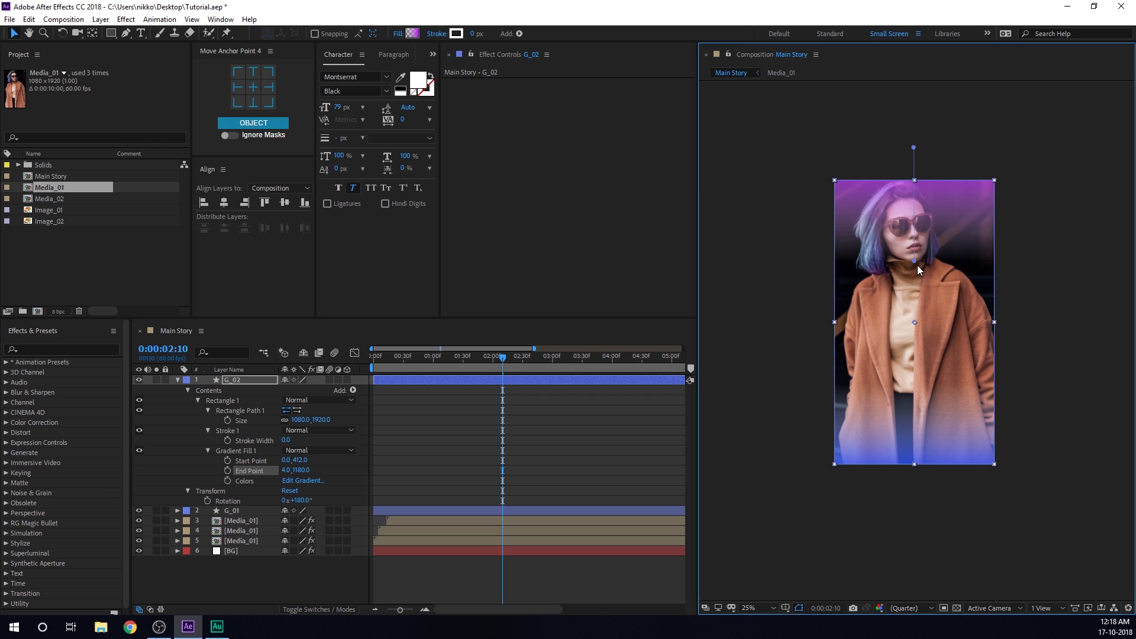
{"action": "left_click_drag", "start_coordinate": [914, 261], "coordinate": [915, 290]}
{"action": "left_click_drag", "start_coordinate": [914, 148], "coordinate": [913, 121]}
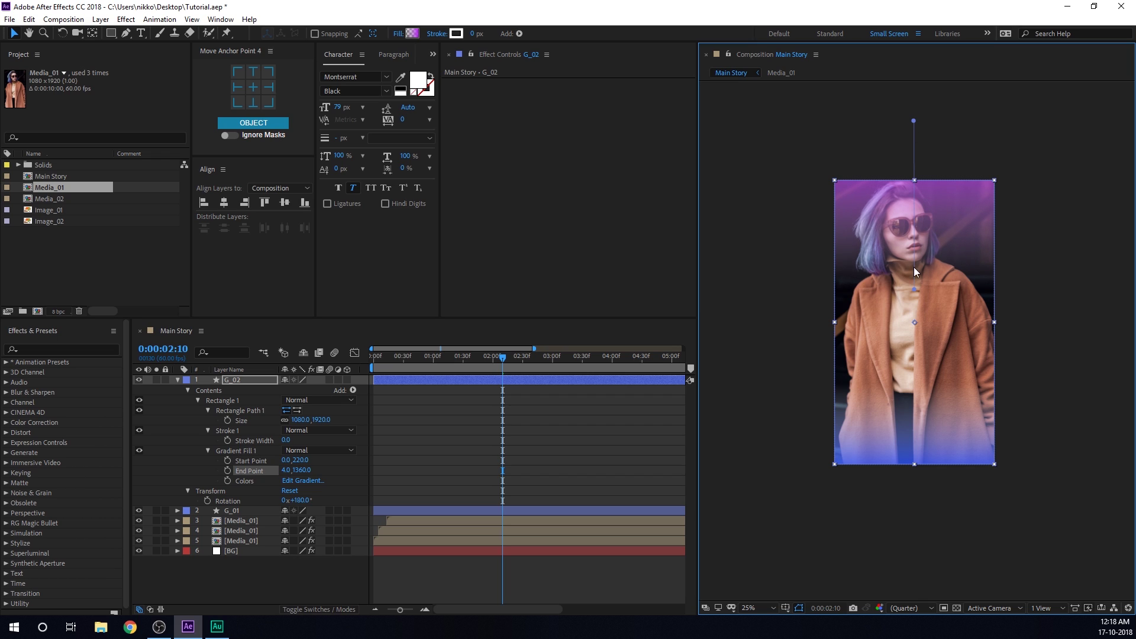
{"action": "left_click_drag", "start_coordinate": [915, 289], "coordinate": [915, 267]}
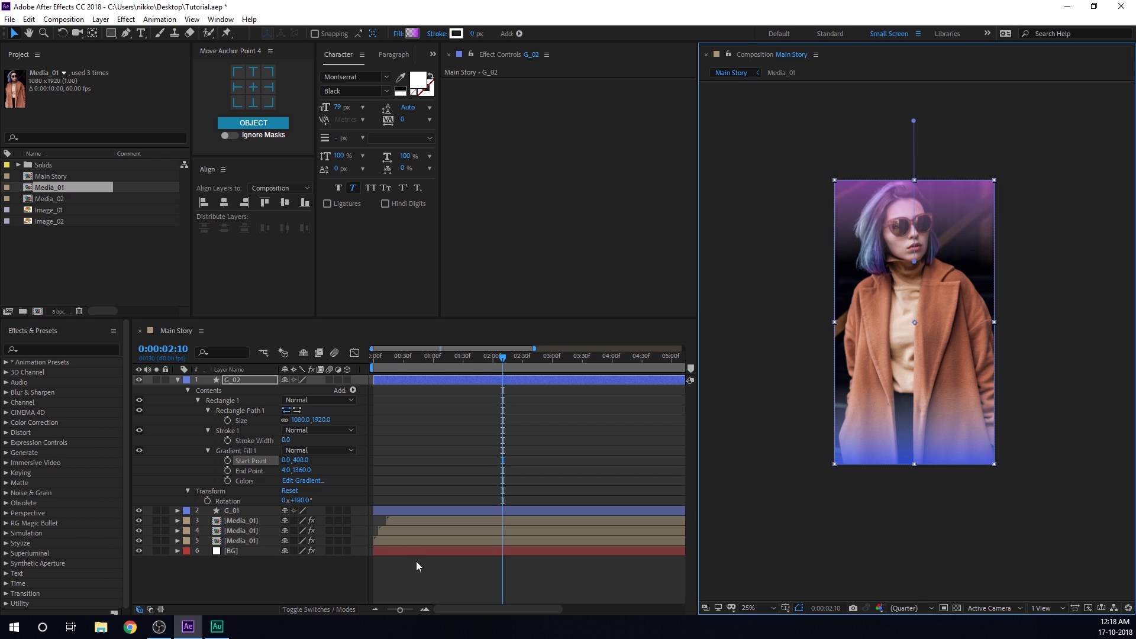
{"action": "left_click", "coordinate": [417, 583]}
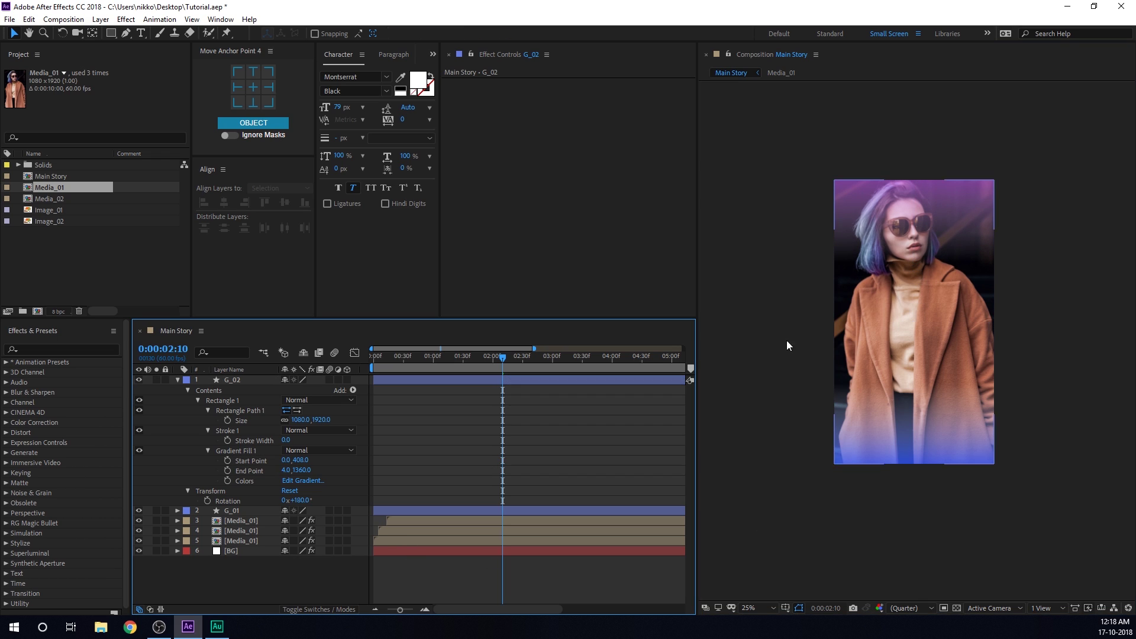
{"action": "left_click", "coordinate": [176, 381]}
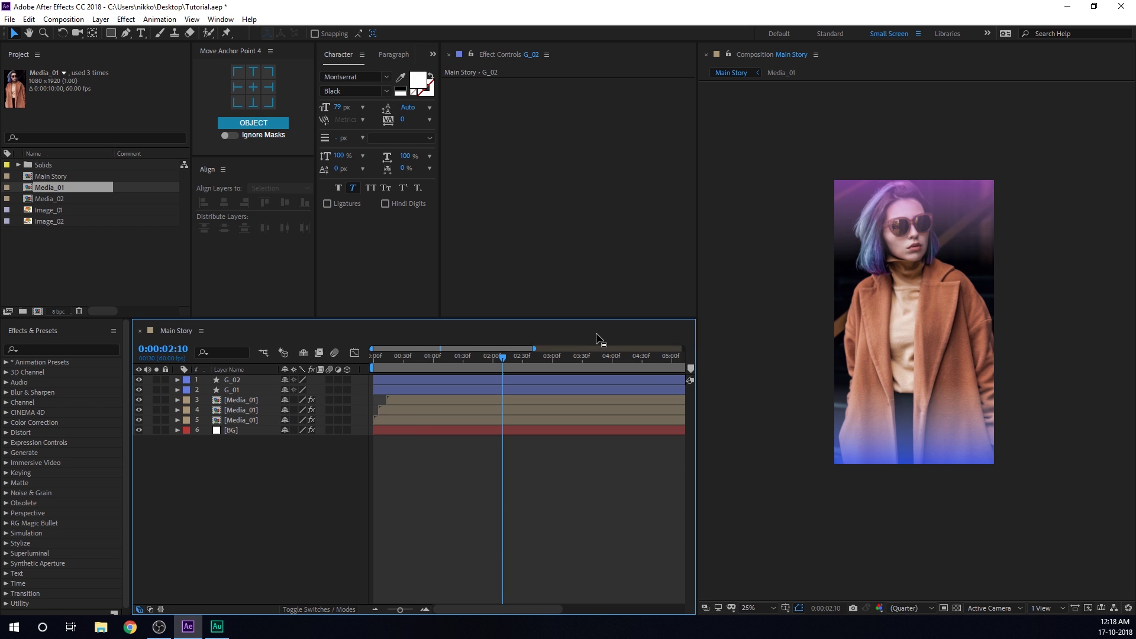
- Add Position keyframes to both G_01 and G_02 at 0:00:02:00
{"action": "left_click_drag", "start_coordinate": [384, 358], "coordinate": [493, 360]}
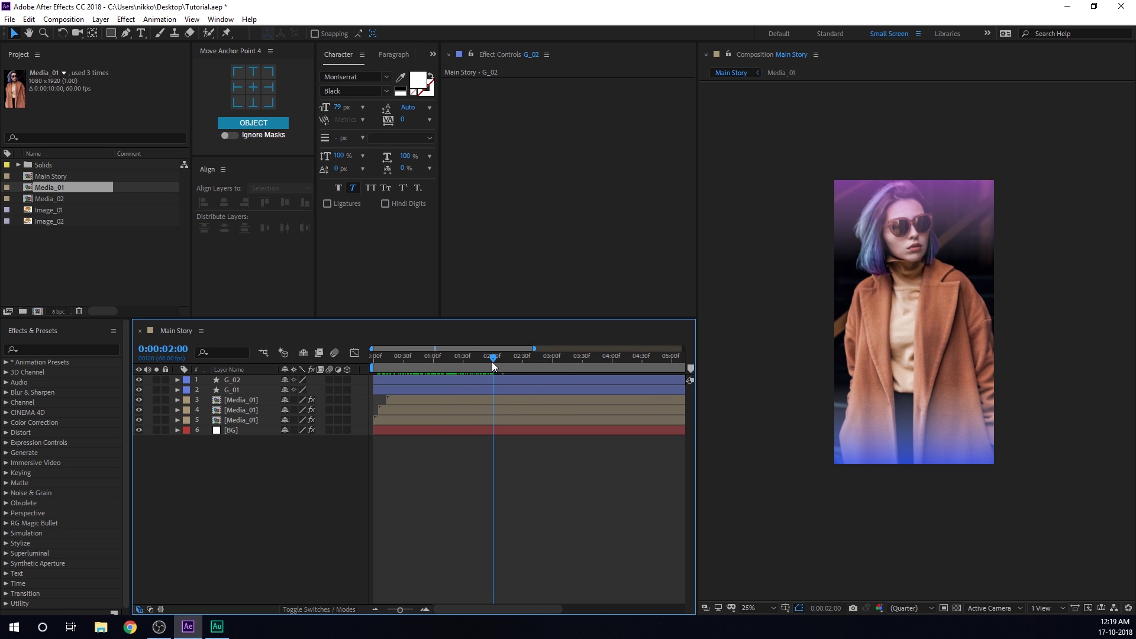
{"action": "left_click", "coordinate": [239, 379]}
{"action": "left_click", "coordinate": [235, 388], "text": "ctrl"}
{"action": "key", "text": "p"}
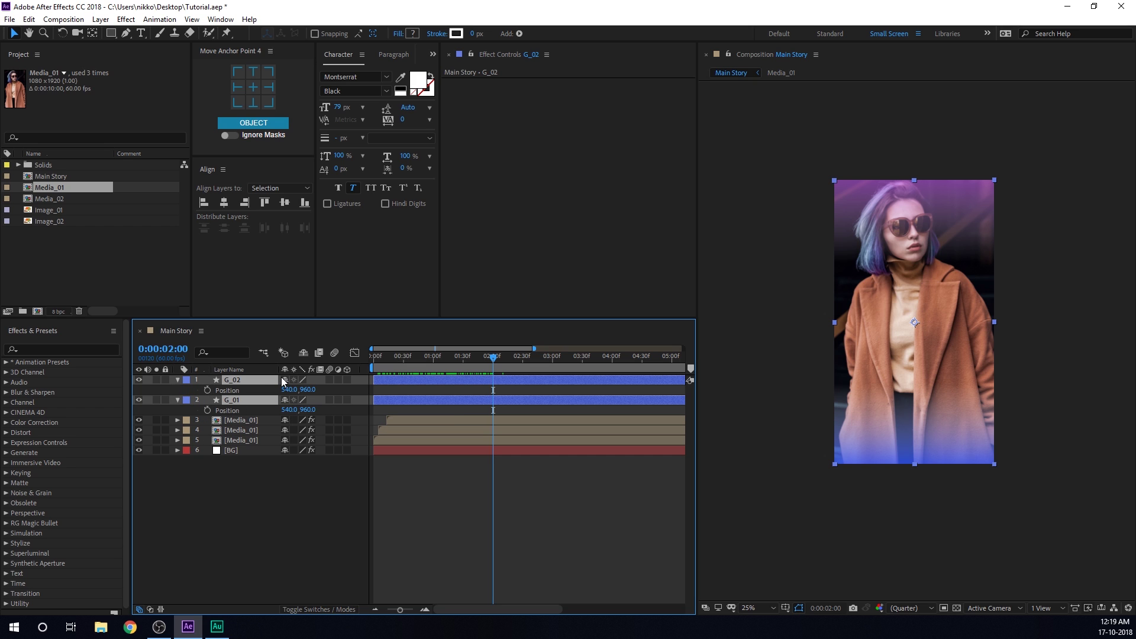
{"action": "left_click", "coordinate": [207, 389]}
{"action": "left_click", "coordinate": [207, 410]}
- At 0:00:00:01, move G_02 straight up to about 540, 328 and G_01 straight down to about 540, 1432
{"action": "left_click_drag", "start_coordinate": [493, 358], "coordinate": [375, 358]}
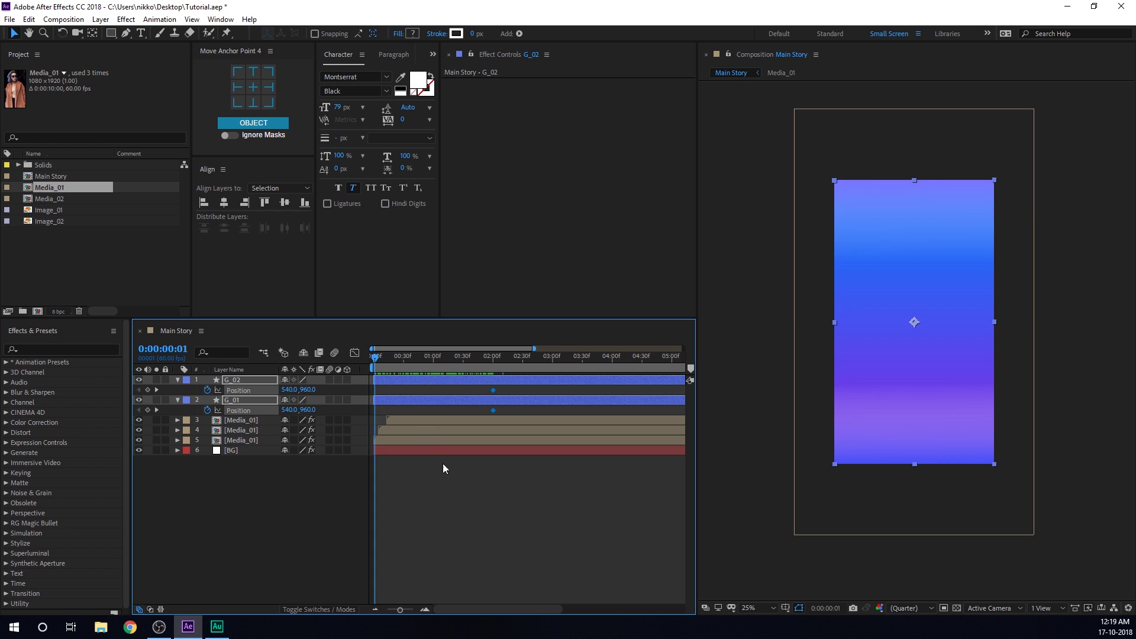
{"action": "left_click", "coordinate": [463, 488]}
{"action": "left_click", "coordinate": [238, 382]}
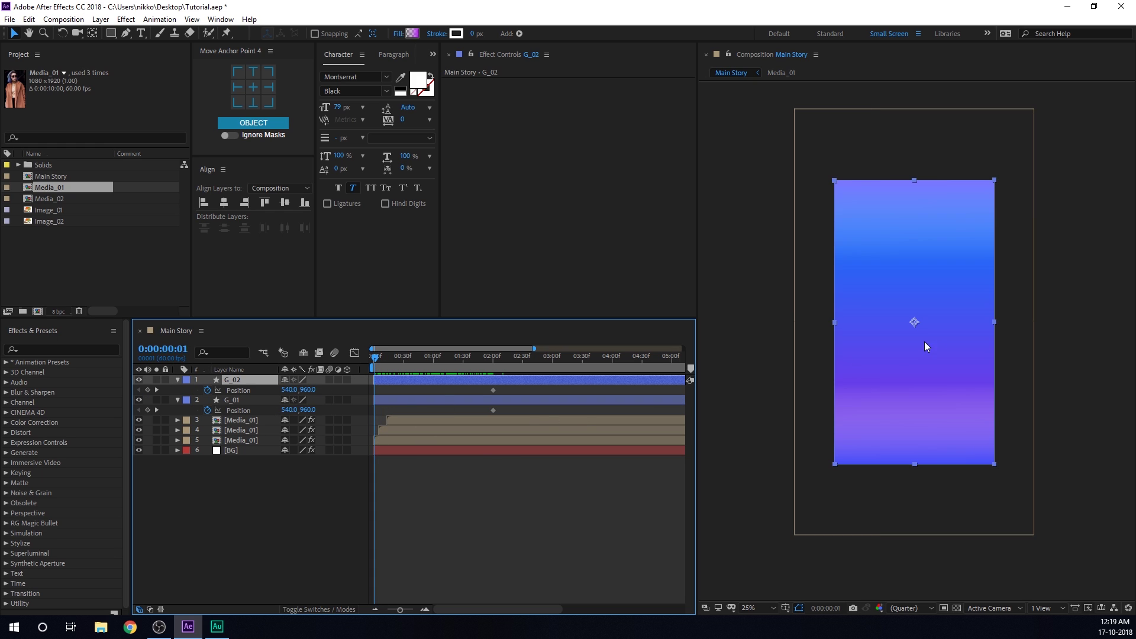
{"action": "left_click_drag", "start_coordinate": [895, 356], "coordinate": [894, 264]}
{"action": "left_click", "coordinate": [244, 400]}
{"action": "left_click_drag", "start_coordinate": [904, 438], "coordinate": [901, 505]}
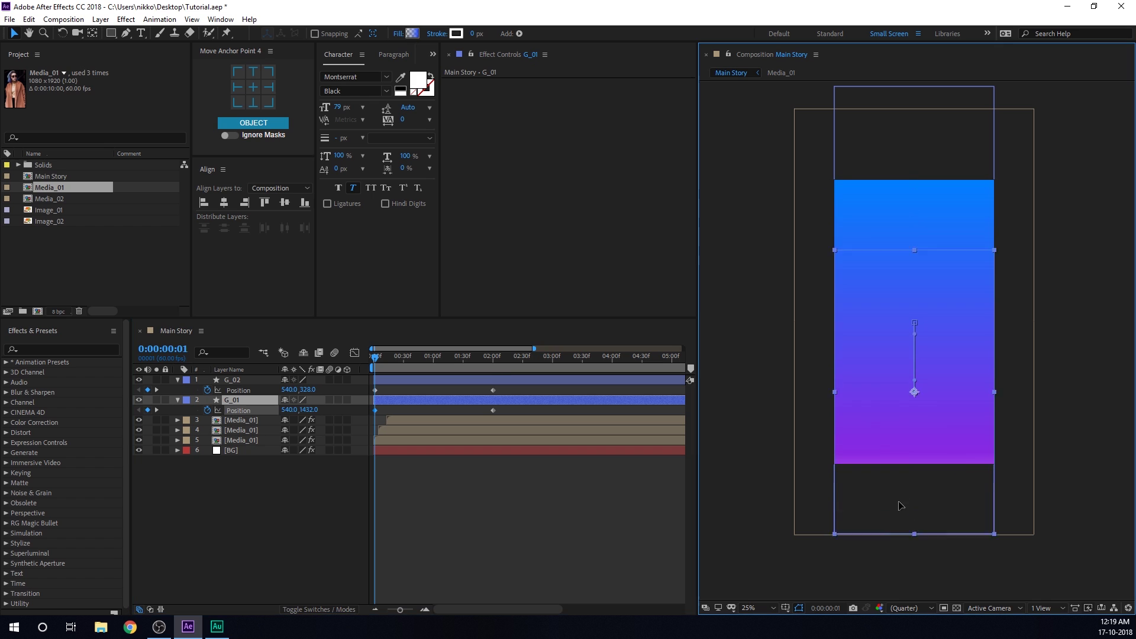
- Apply Easy Ease to the Position keyframes of G_01 and G_02 and show their speed curves in the Graph Editor
{"action": "mouse_move", "coordinate": [392, 356]}
{"action": "left_mouse_down"}
{"action": "mouse_move", "coordinate": [499, 360]}
{"action": "mouse_move", "coordinate": [476, 356]}
{"action": "mouse_move", "coordinate": [469, 410]}
{"action": "mouse_move", "coordinate": [367, 430]}
{"action": "left_mouse_up"}
{"action": "key", "text": "F9"}
{"action": "left_click", "coordinate": [354, 352]}
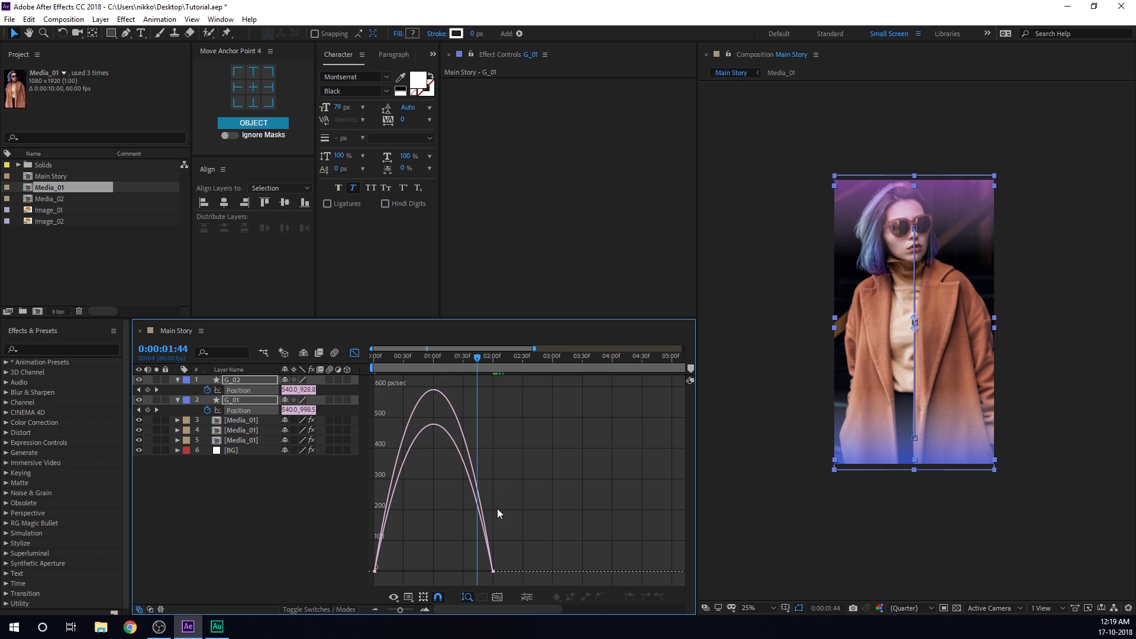
- Reshape the Position speed curves of G_01 and G_02 to peak near 0:00:00:30 with a long ease-out, and preview the motion
{"action": "left_click_drag", "start_coordinate": [529, 542], "coordinate": [442, 570]}
{"action": "left_click", "coordinate": [416, 356]}
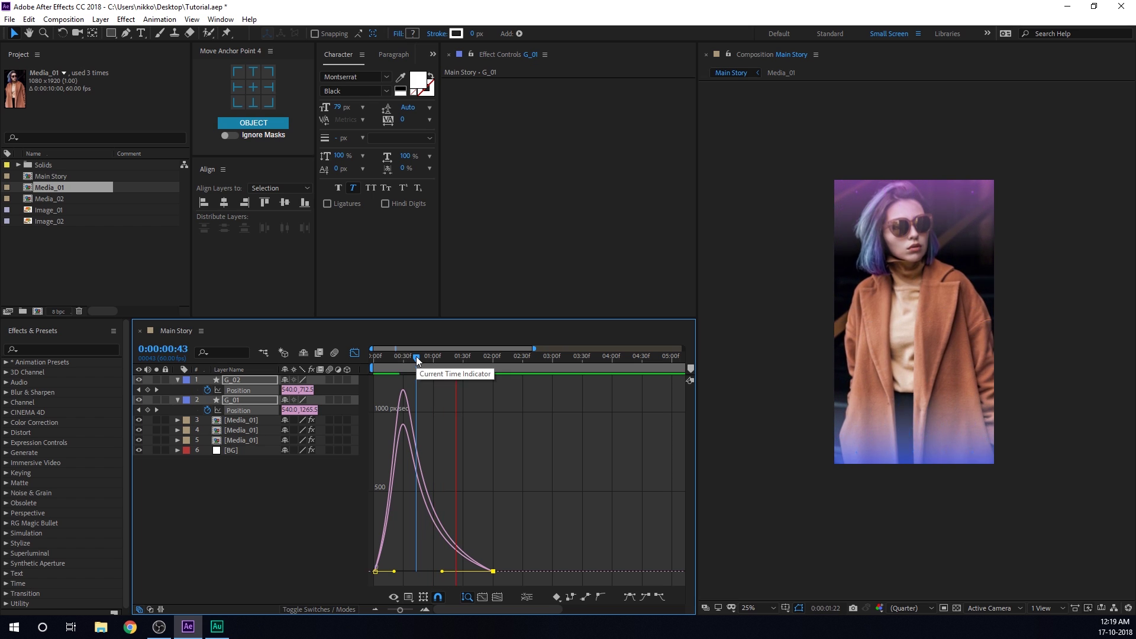
{"action": "left_click_drag", "start_coordinate": [417, 356], "coordinate": [494, 356]}
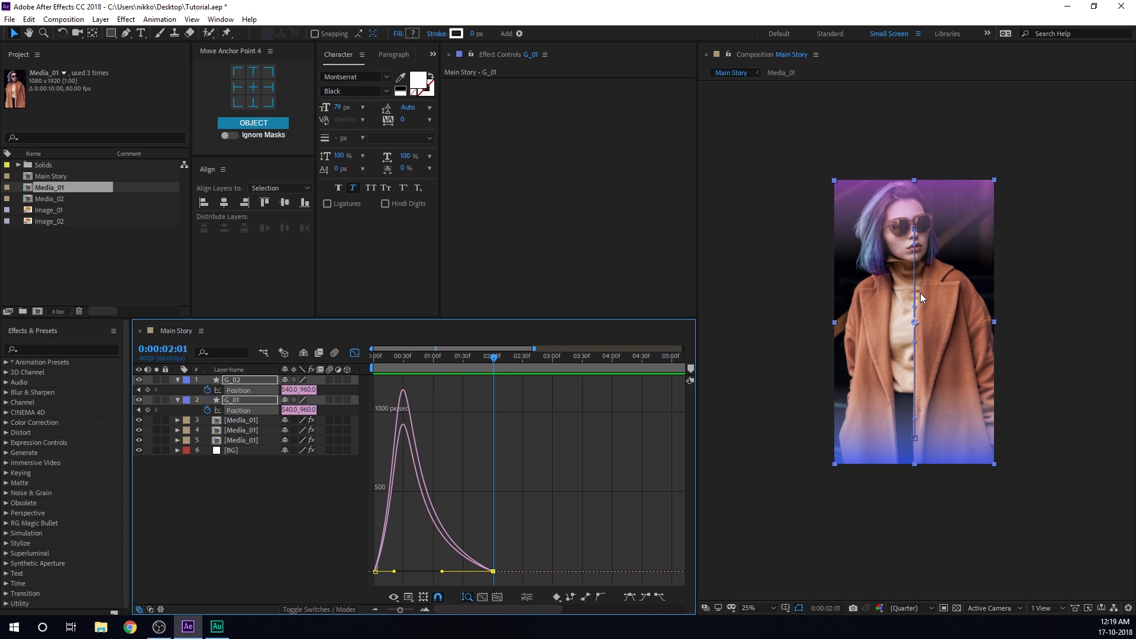
{"action": "scroll", "coordinate": [920, 292], "scroll_direction": "up", "scroll_amount": 2}
{"action": "scroll", "coordinate": [920, 293], "scroll_direction": "down", "scroll_amount": 2}
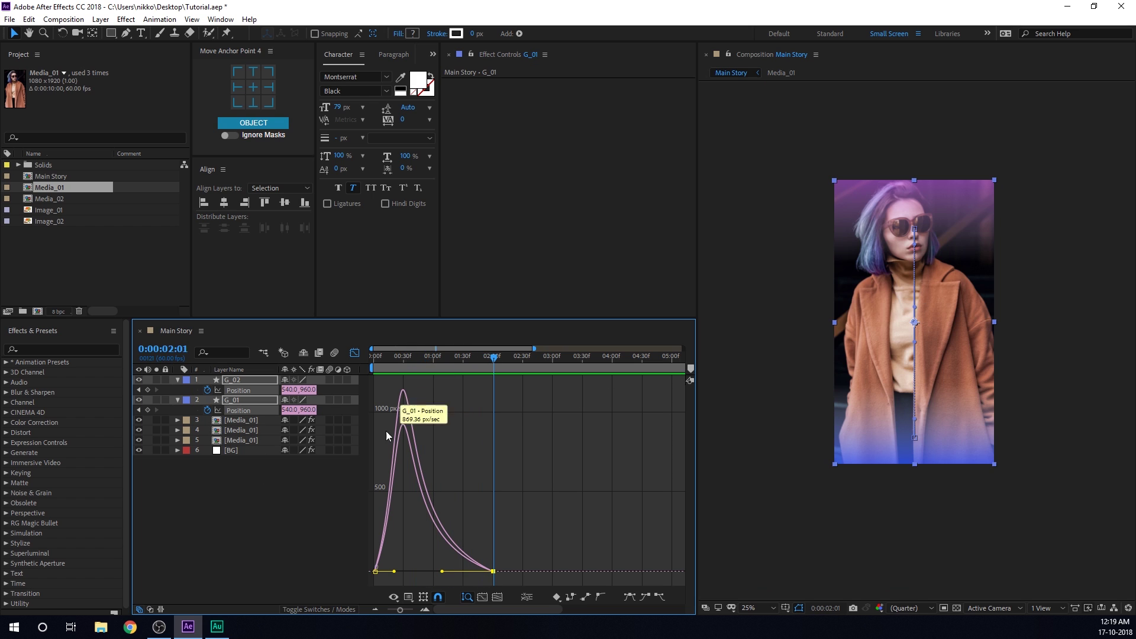
{"action": "left_click", "coordinate": [355, 354]}
- Add an adjustment layer above all the layers in Main Story and name it CC
{"action": "left_click", "coordinate": [278, 534]}
{"action": "right_click", "coordinate": [257, 525]}
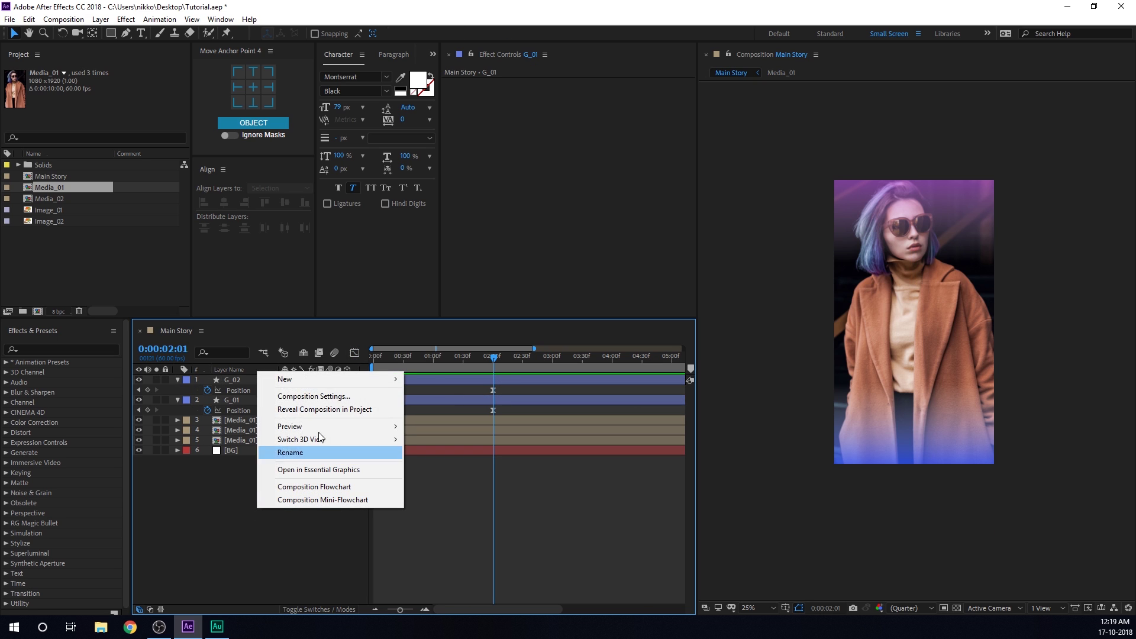
{"action": "mouse_move", "coordinate": [331, 379]}
{"action": "left_click", "coordinate": [453, 475]}
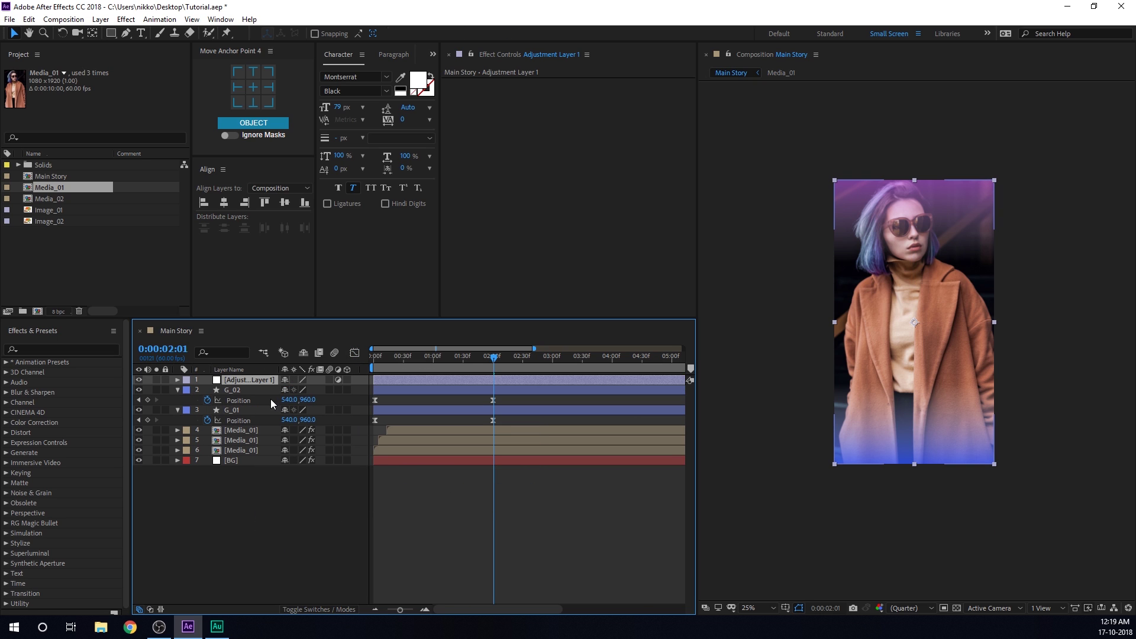
{"action": "type", "text": "CC"}
{"action": "key", "text": "Return"}
- Apply the Sharpen effect to the CC layer with a Sharpen Amount of 25
{"action": "key", "text": "ctrl+space"}
{"action": "type", "text": "shar"}
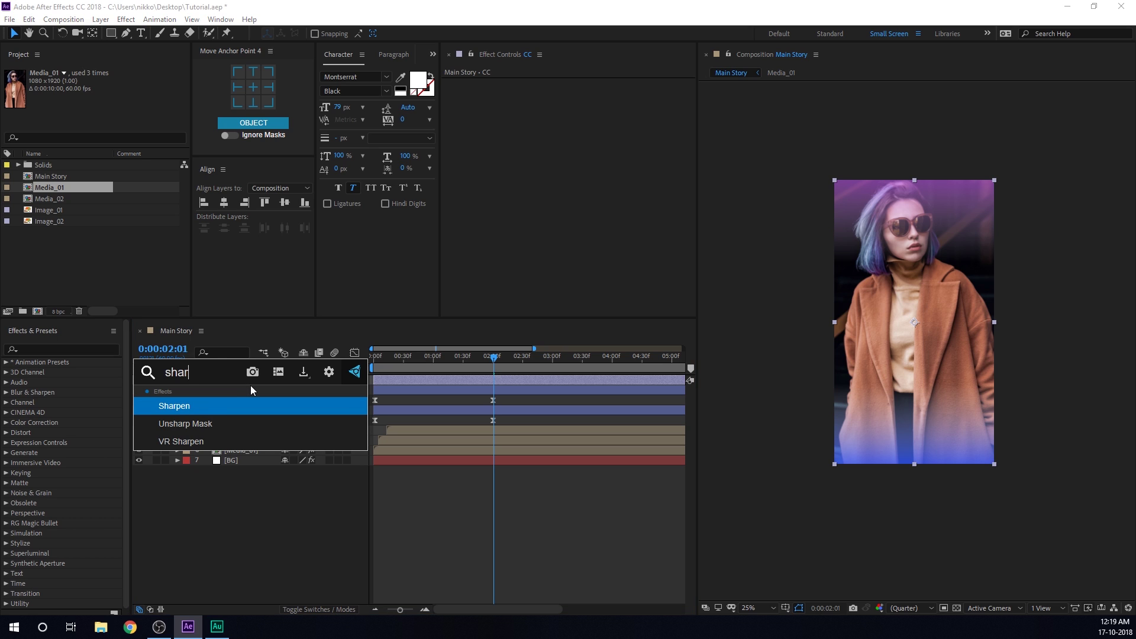
{"action": "left_click", "coordinate": [207, 403]}
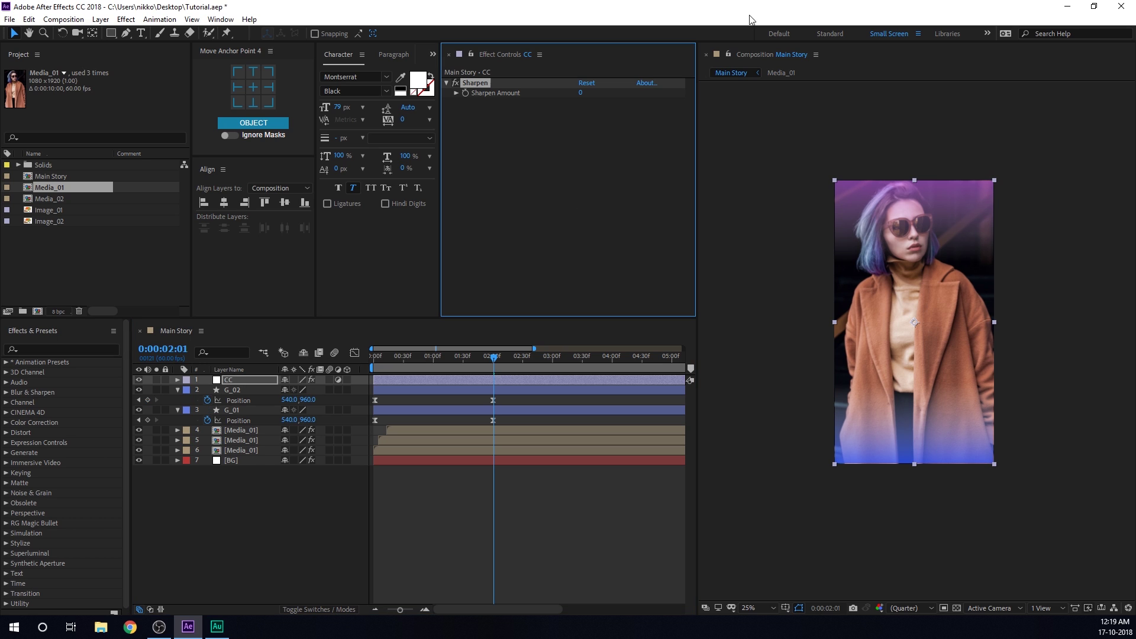
{"action": "left_click", "coordinate": [581, 93]}
{"action": "type", "text": "25"}
{"action": "key", "text": "Return"}
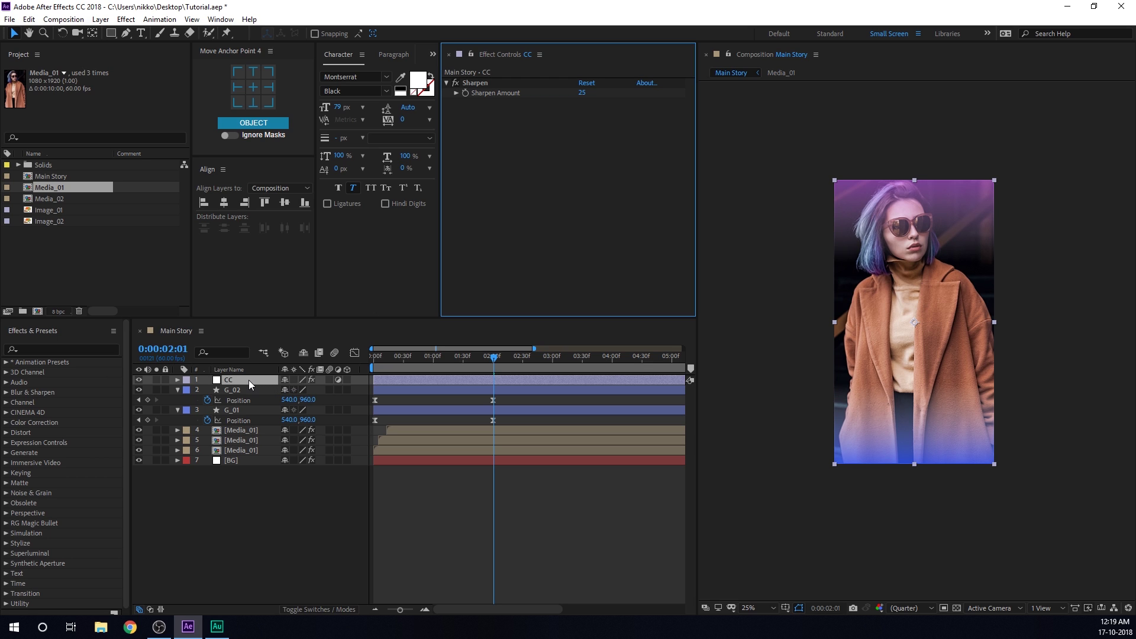
- Apply the Curves effect to the CC layer and shape the RGB curve into a gentle S for more contrast
{"action": "key", "text": "ctrl+space"}
{"action": "type", "text": "curv"}
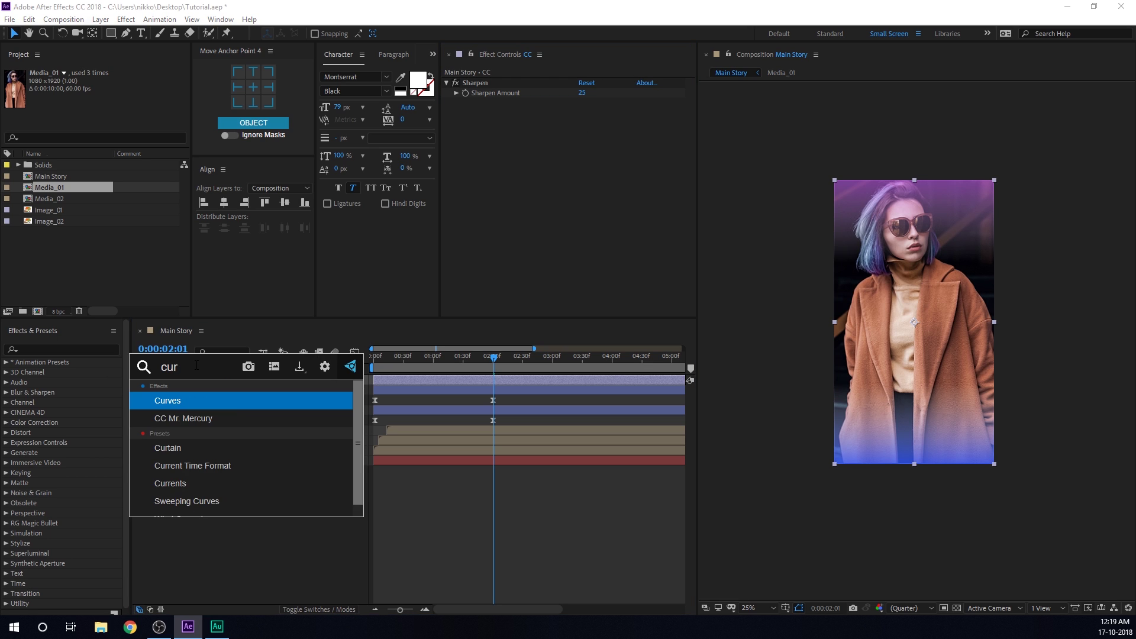
{"action": "left_click", "coordinate": [190, 399]}
{"action": "left_click_drag", "start_coordinate": [504, 239], "coordinate": [506, 243]}
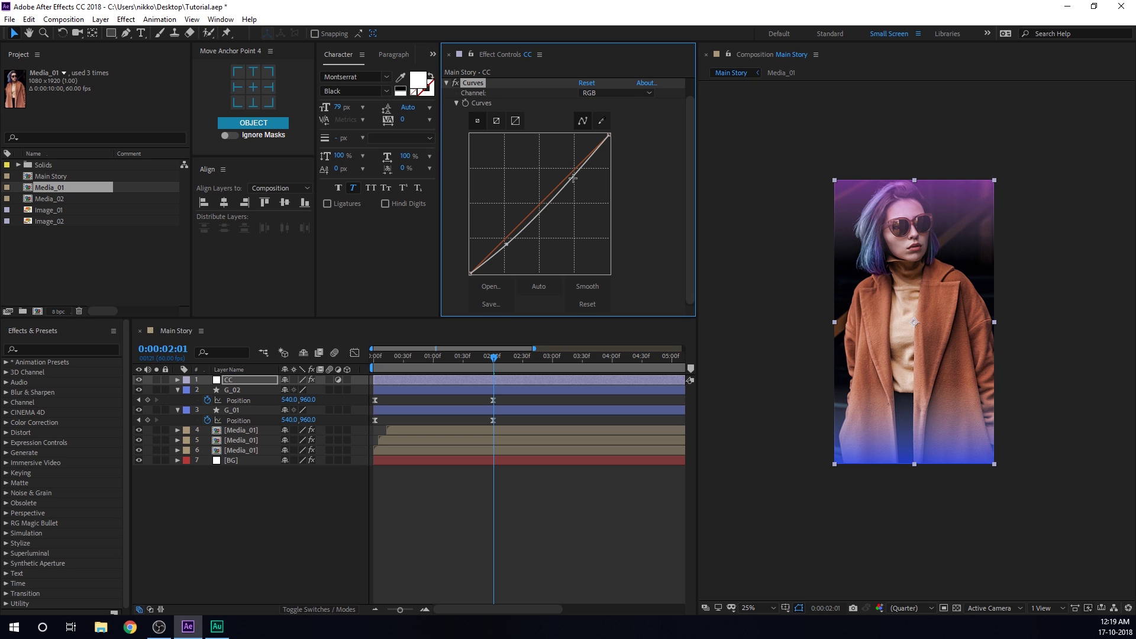
{"action": "left_click_drag", "start_coordinate": [573, 182], "coordinate": [563, 173]}
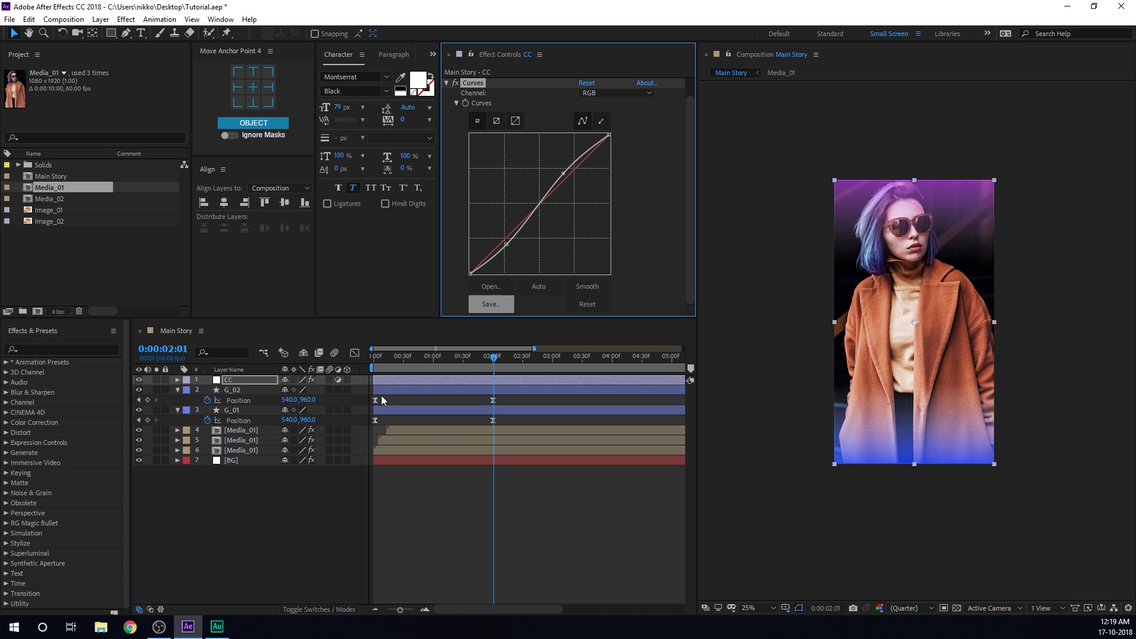
- Compare the image with the CC layer hidden and visible, and inspect the graded coat up close
{"action": "left_click", "coordinate": [444, 514]}
{"action": "scroll", "coordinate": [856, 378], "scroll_direction": "up", "scroll_amount": 1}
{"action": "scroll", "coordinate": [848, 367], "scroll_direction": "down", "scroll_amount": 1}
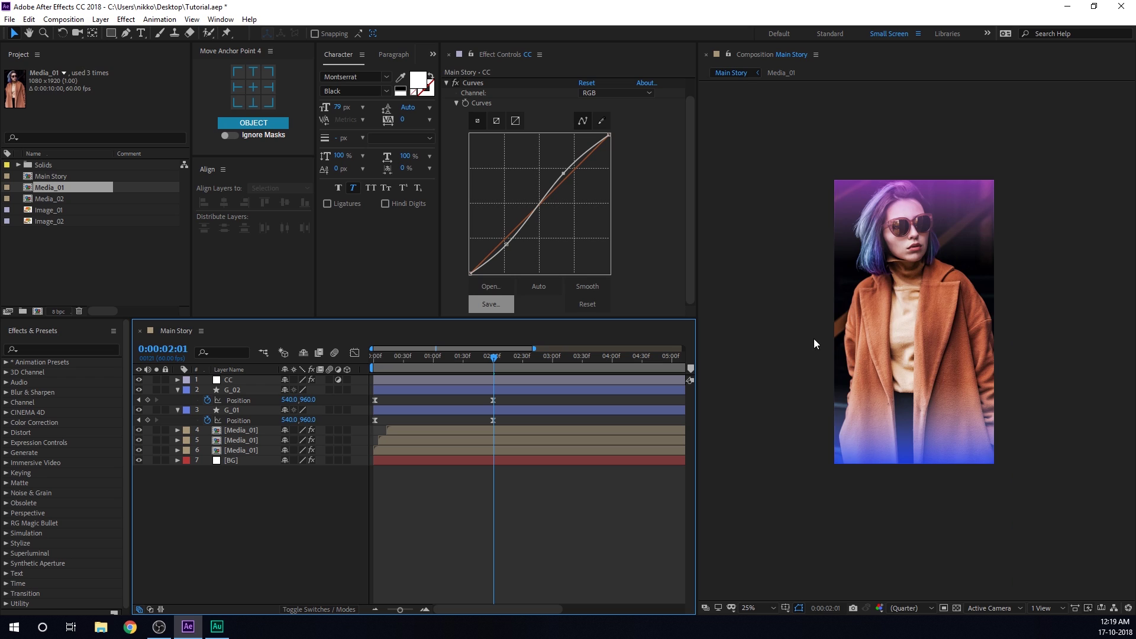
{"action": "left_click", "coordinate": [139, 382]}
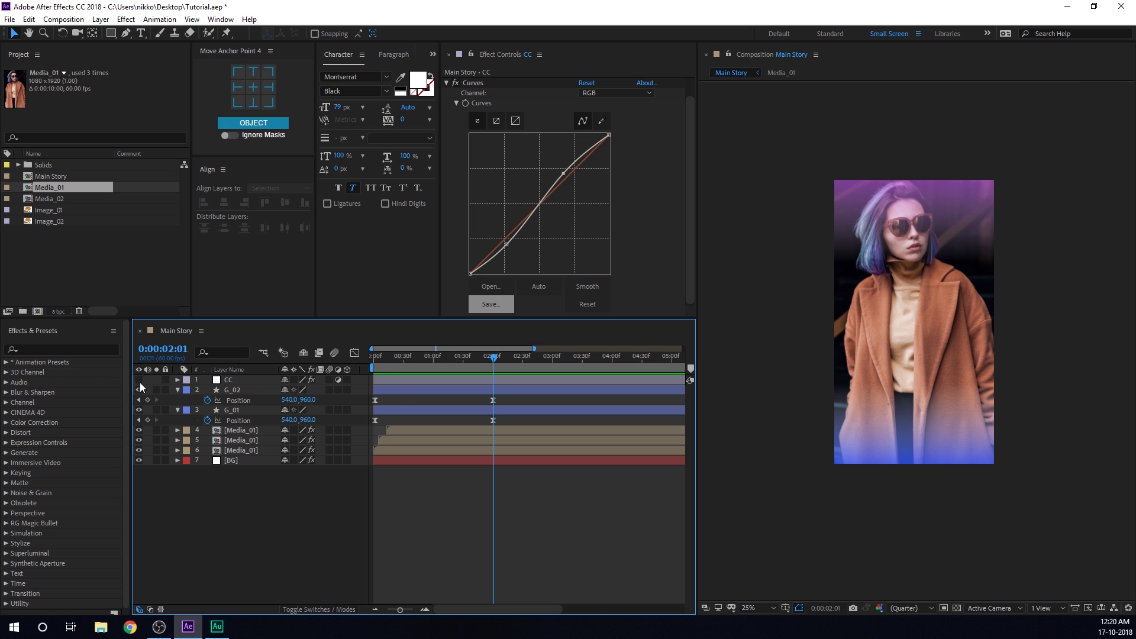
{"action": "left_click", "coordinate": [140, 383]}
{"action": "left_click", "coordinate": [139, 382]}
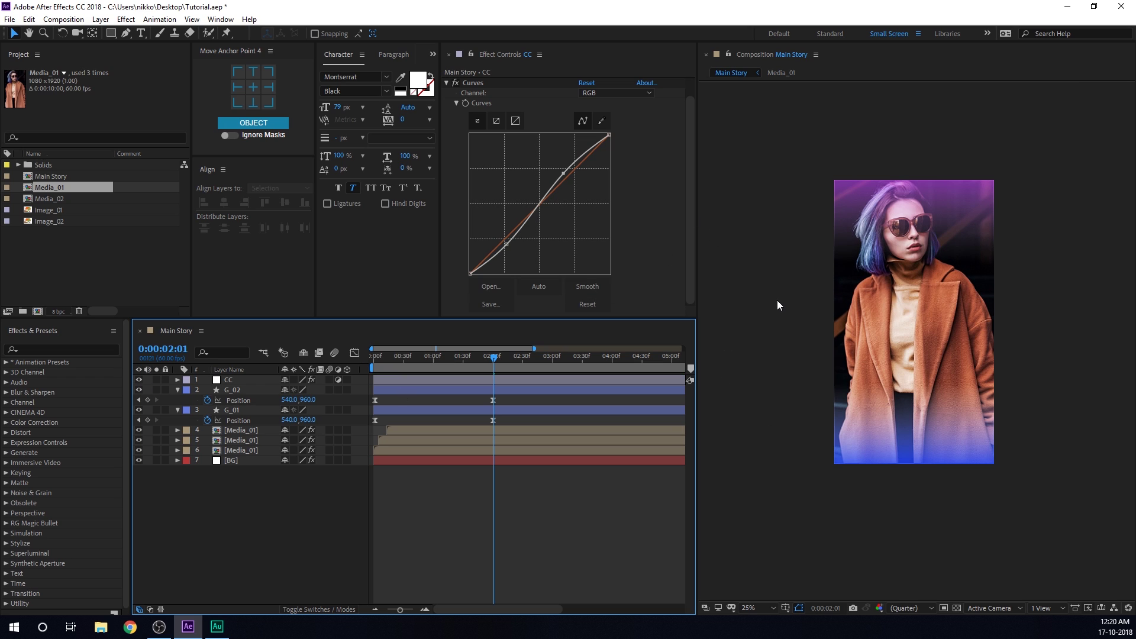
{"action": "scroll", "coordinate": [815, 289], "scroll_direction": "up", "scroll_amount": 1}
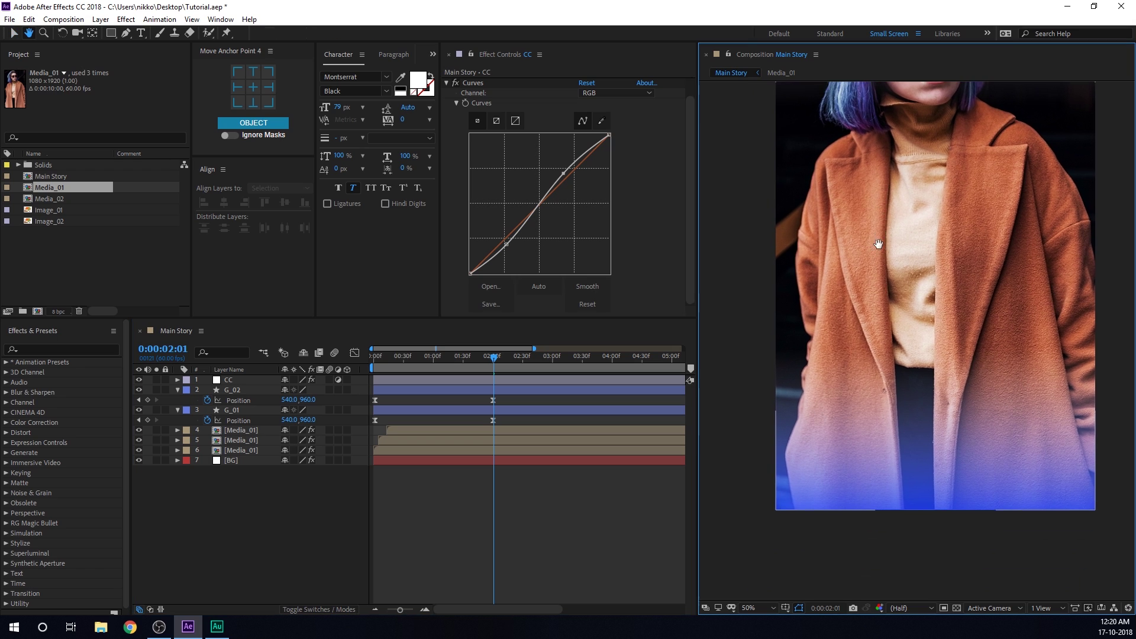
{"action": "left_click_drag", "start_coordinate": [941, 267], "coordinate": [912, 327]}
- Collapse the Position properties of G_02 and G_01 in the timeline
{"action": "left_click", "coordinate": [257, 483]}
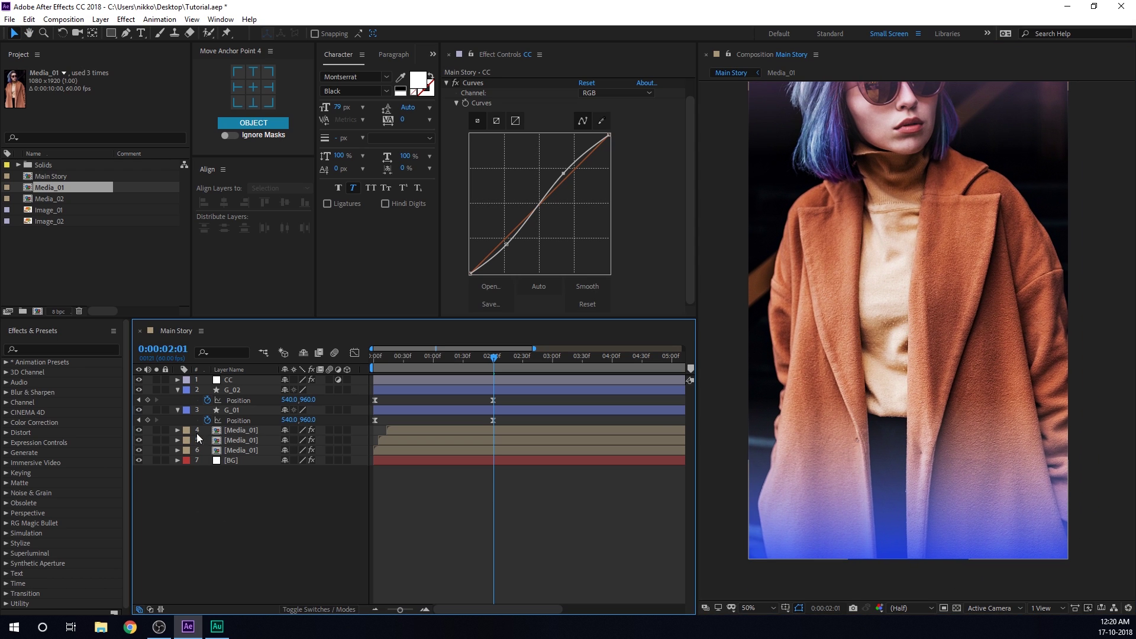
{"action": "left_click", "coordinate": [176, 390]}
{"action": "left_click", "coordinate": [177, 398]}
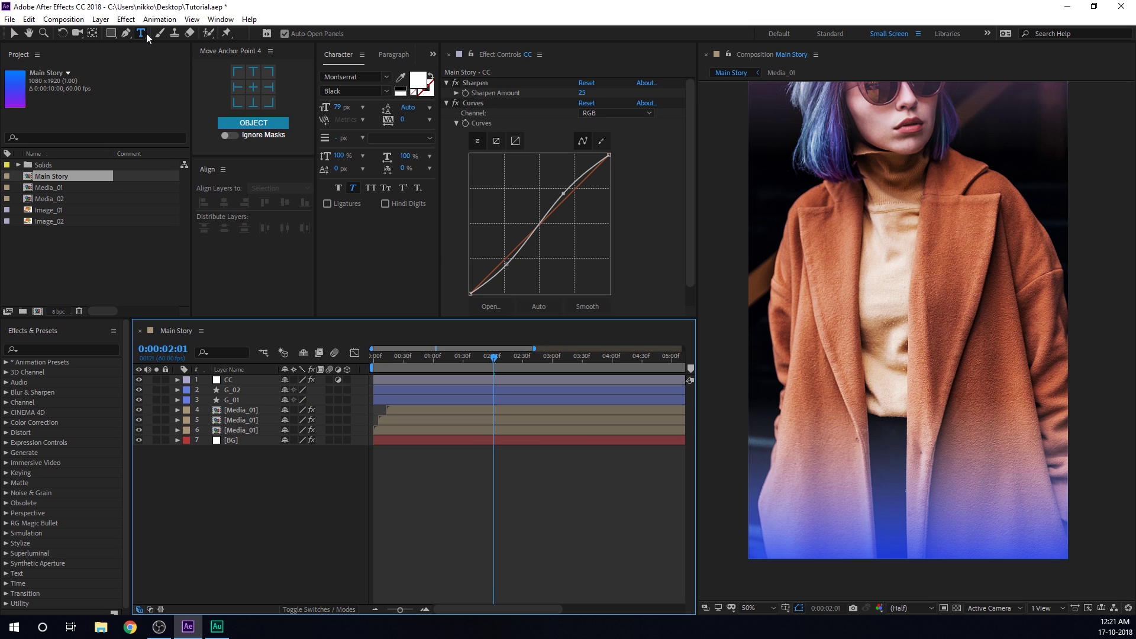
- Add a white text layer reading "Walk Out" over the middle of the coat
{"action": "left_click", "coordinate": [850, 370]}
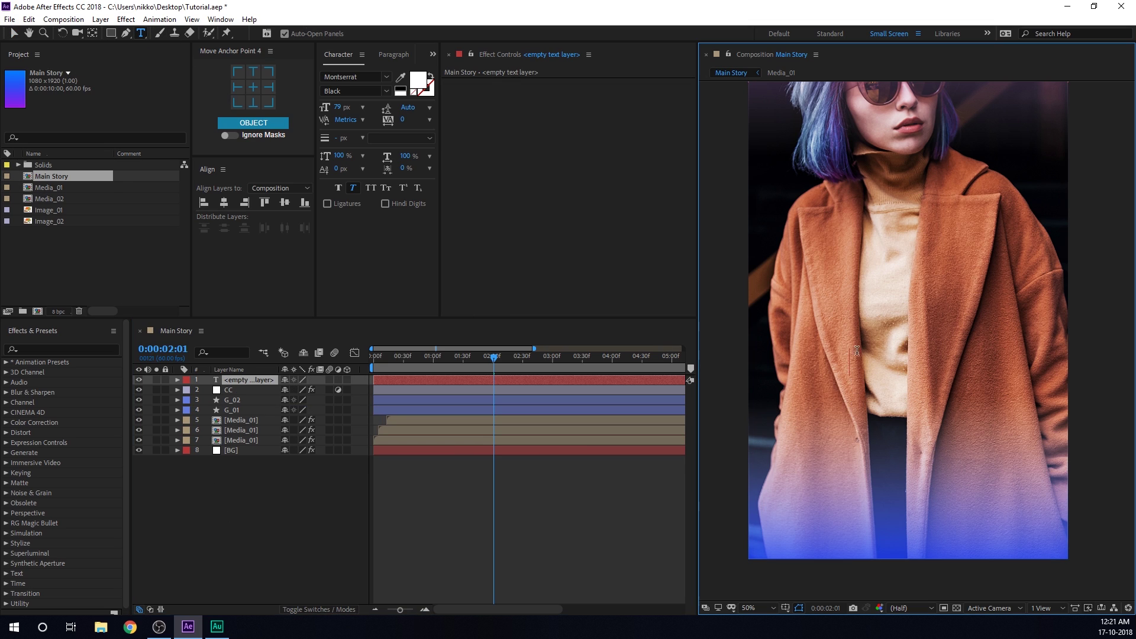
{"action": "type", "text": "W"}
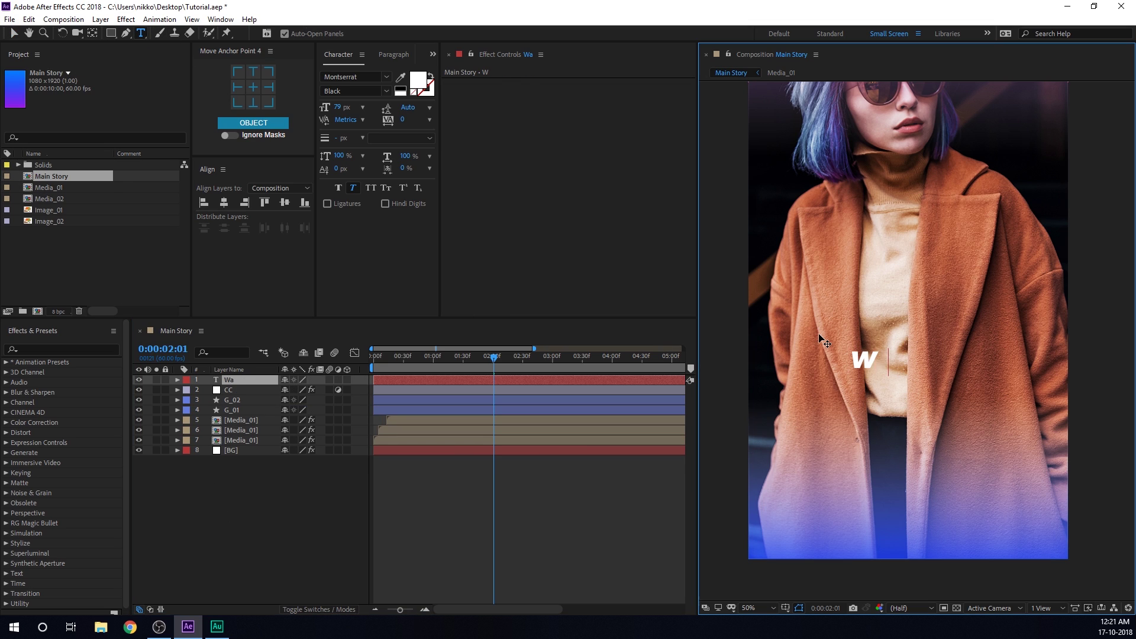
{"action": "type", "text": "alk Out"}
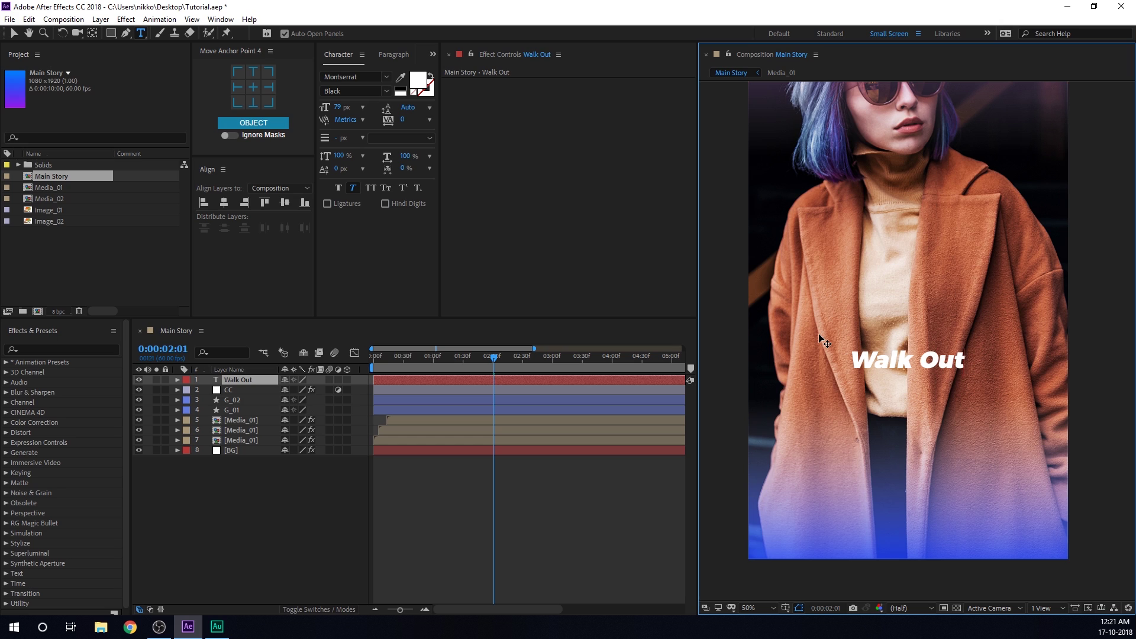
- Enlarge the Walk Out text to 136 px and move it down to sit centred over the lower coat
{"action": "left_click", "coordinate": [14, 33]}
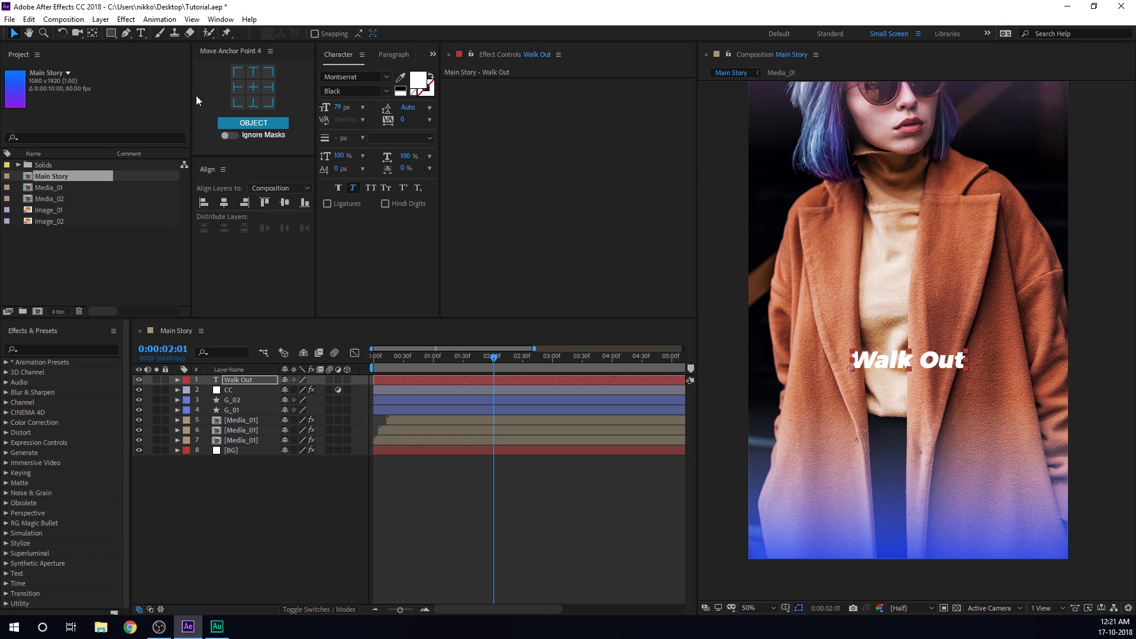
{"action": "left_click_drag", "start_coordinate": [343, 112], "coordinate": [379, 111]}
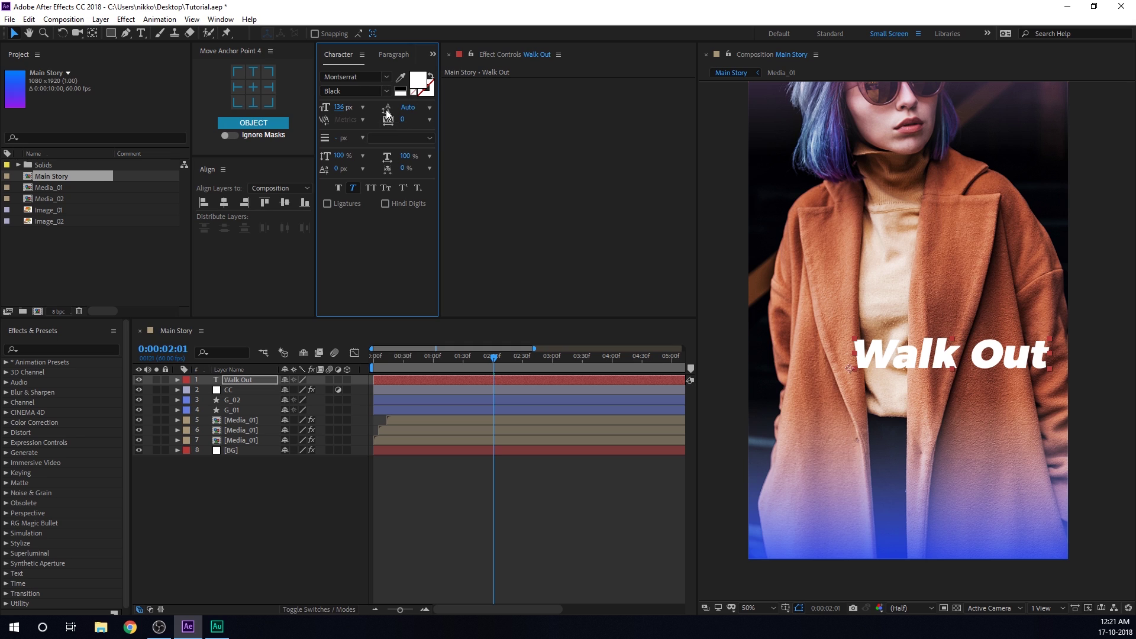
{"action": "left_click_drag", "start_coordinate": [935, 362], "coordinate": [889, 410]}
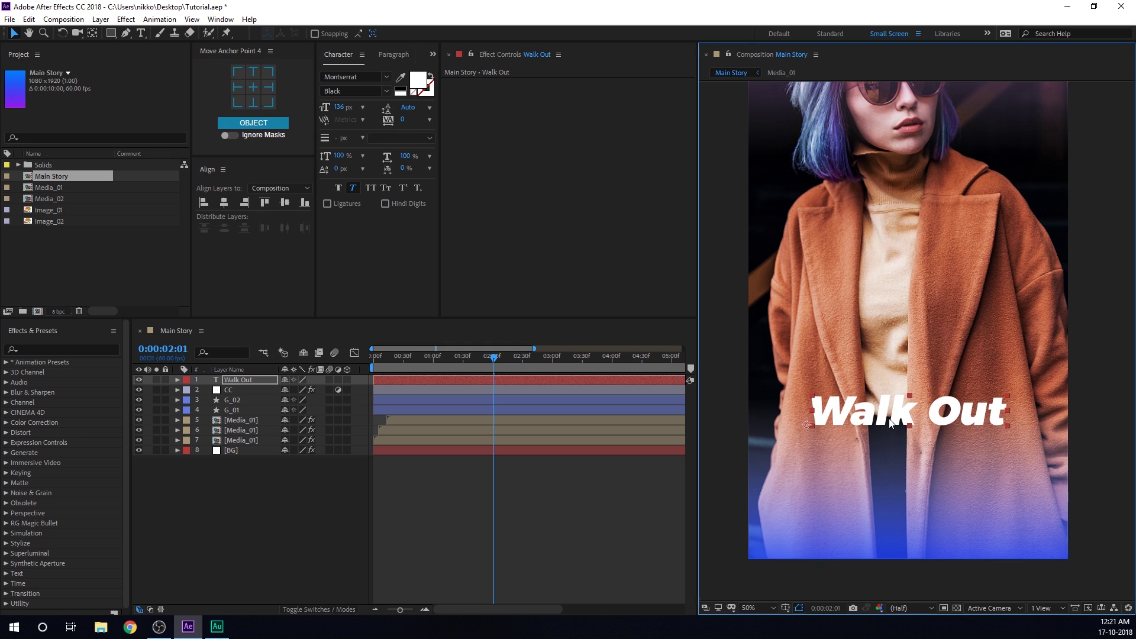
- Pre-compose the Walk Out text layer as Text_01, moving all attributes into the new composition
{"action": "left_click", "coordinate": [245, 379]}
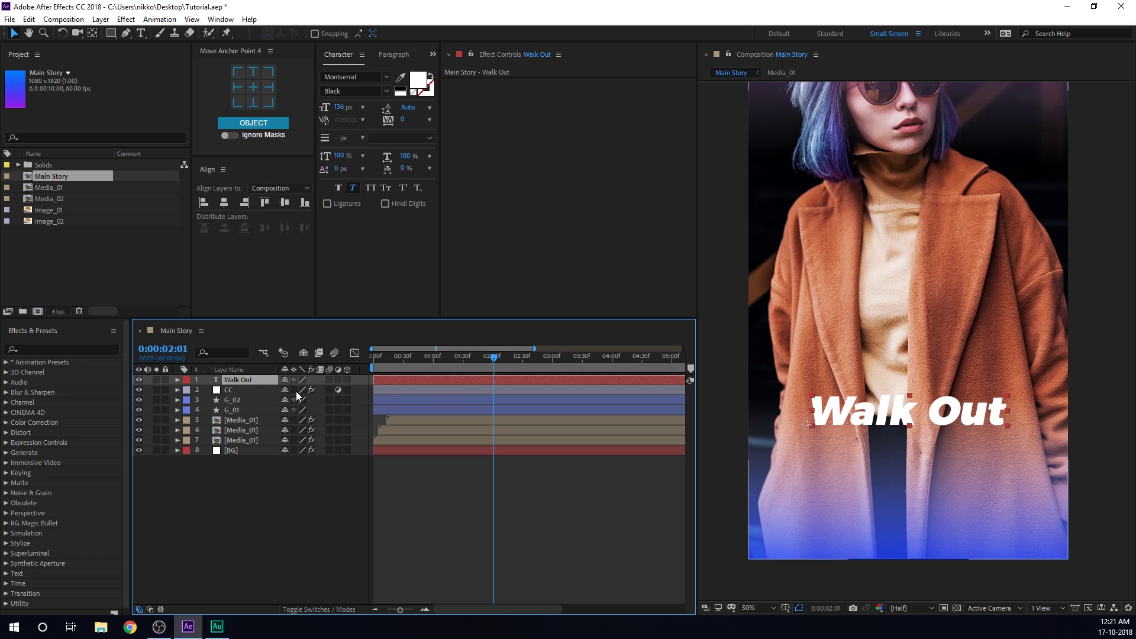
{"action": "key", "text": "ctrl+shift+c"}
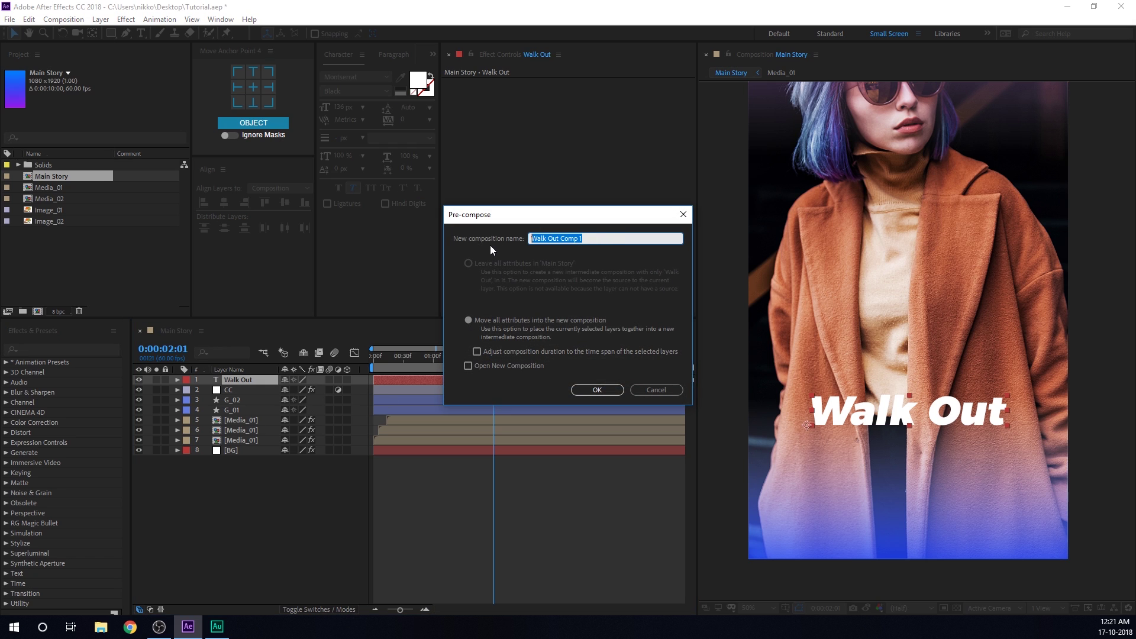
{"action": "key", "text": "BackSpace"}
{"action": "type", "text": "Text_01"}
{"action": "left_click", "coordinate": [598, 390]}
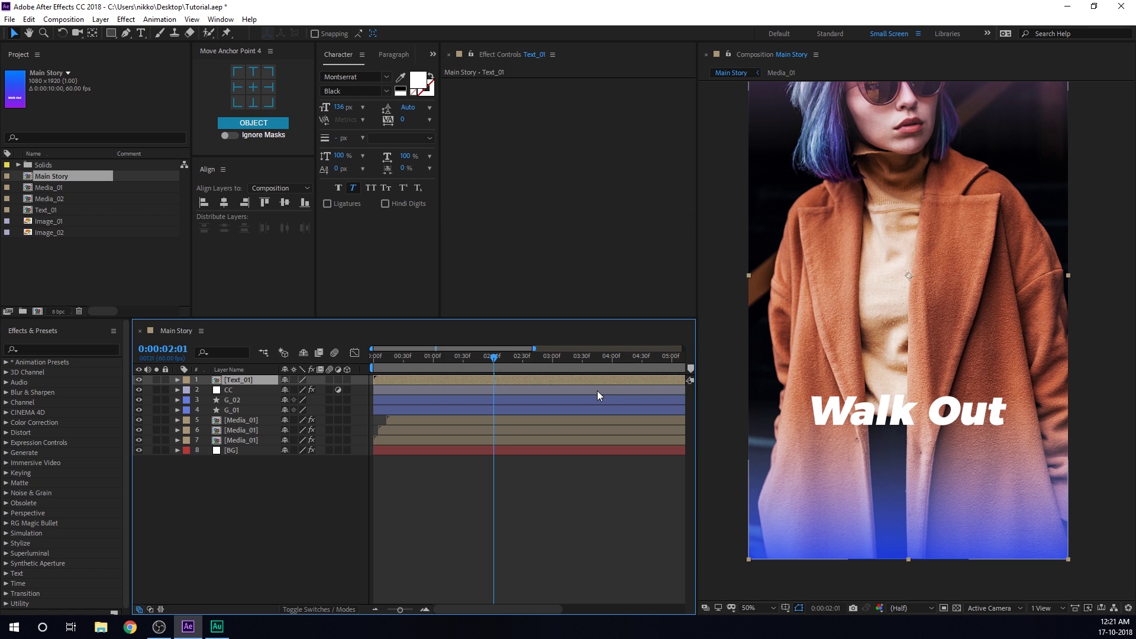
- Inside the Text_01 composition, add a text animator with Position and Opacity properties to the Walk Out layer
{"action": "double_click", "coordinate": [232, 382]}
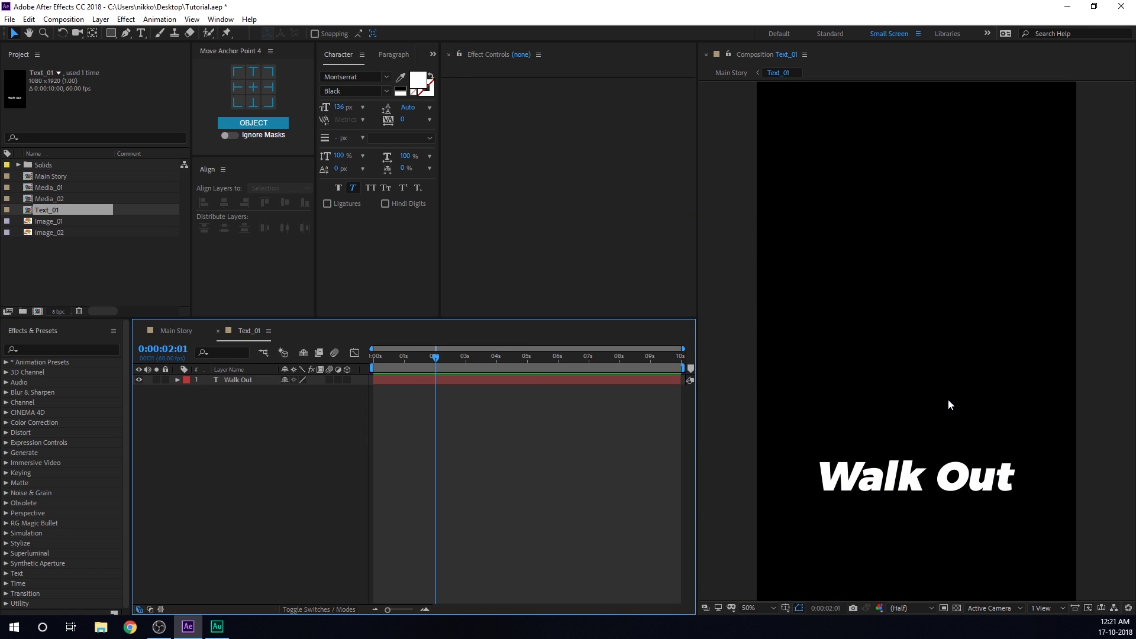
{"action": "scroll", "coordinate": [905, 413], "scroll_direction": "up", "scroll_amount": 2}
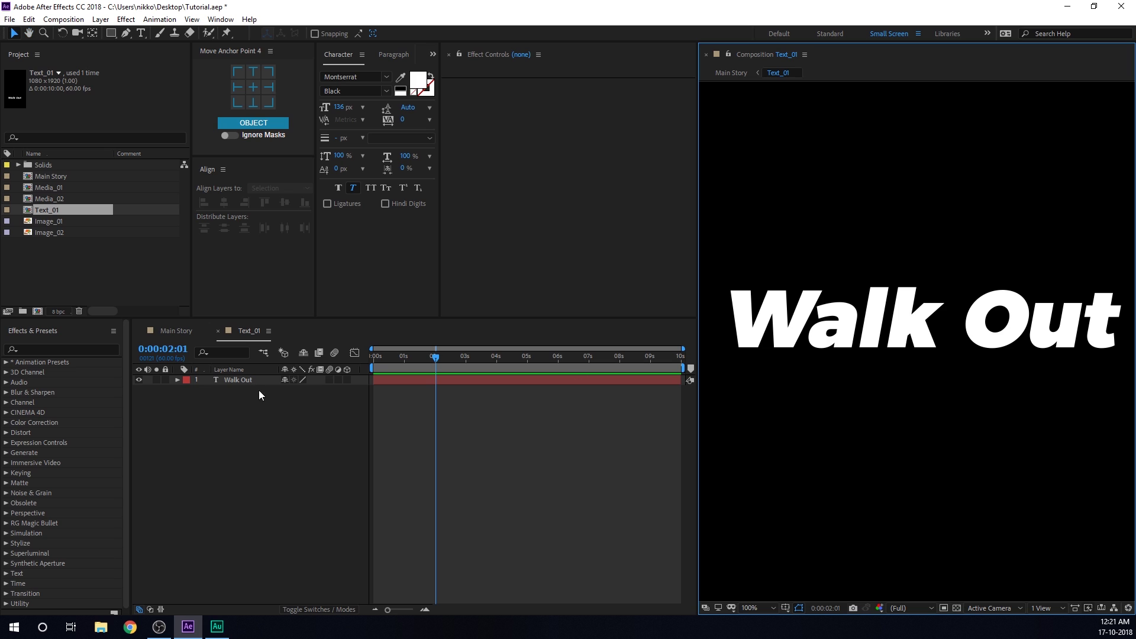
{"action": "left_click", "coordinate": [177, 380]}
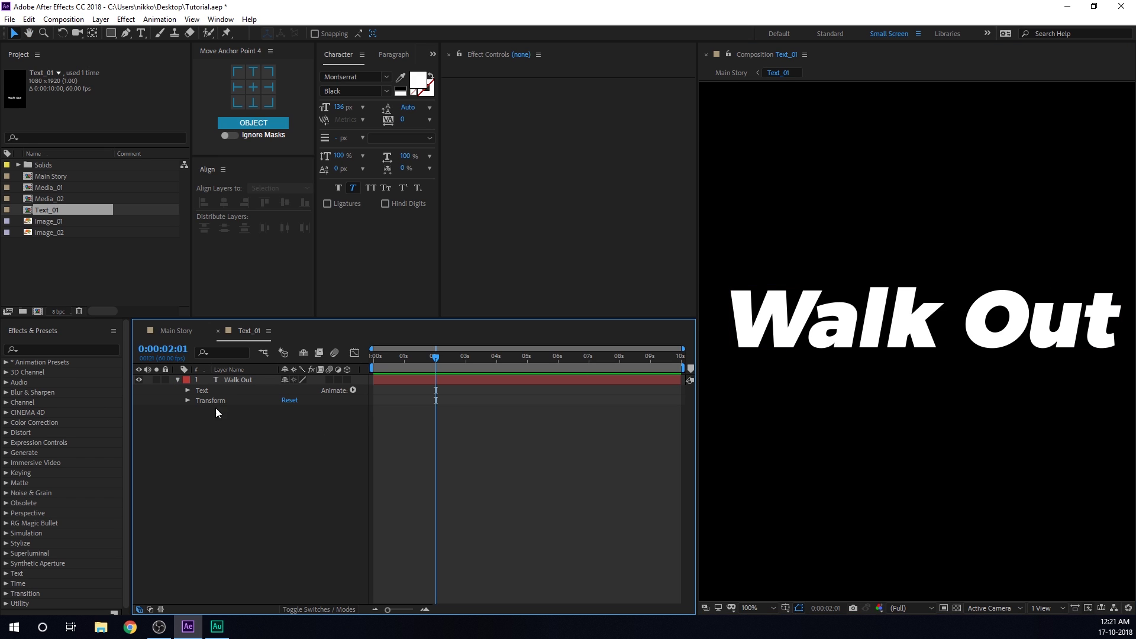
{"action": "left_click", "coordinate": [353, 390]}
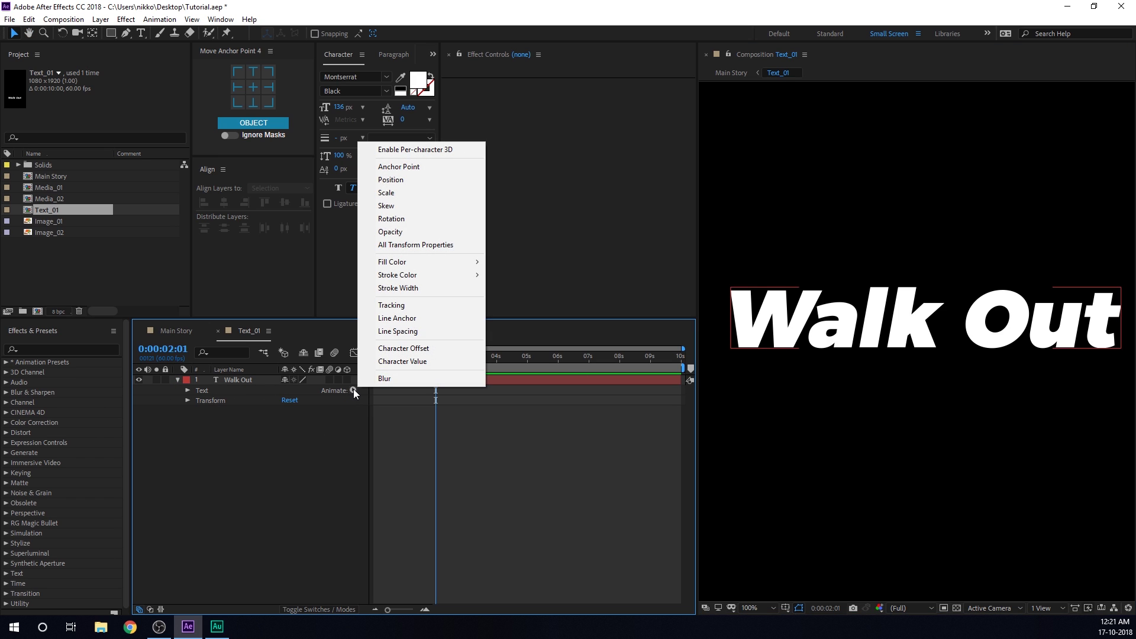
{"action": "left_click", "coordinate": [402, 181]}
{"action": "left_click", "coordinate": [354, 432]}
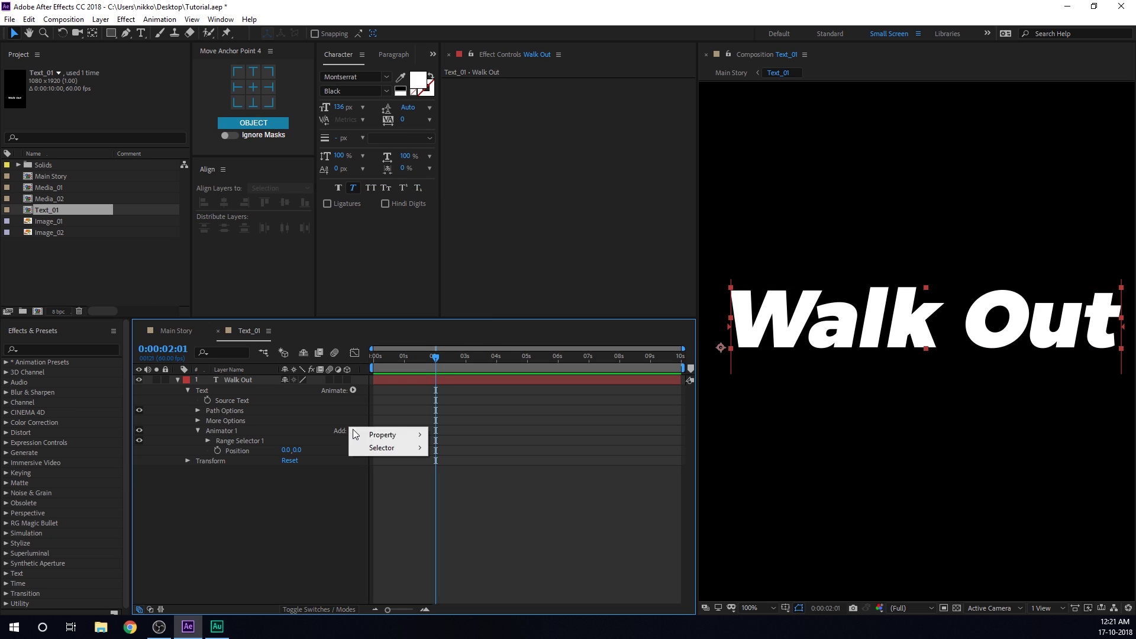
{"action": "mouse_move", "coordinate": [391, 435]}
{"action": "left_click", "coordinate": [467, 289]}
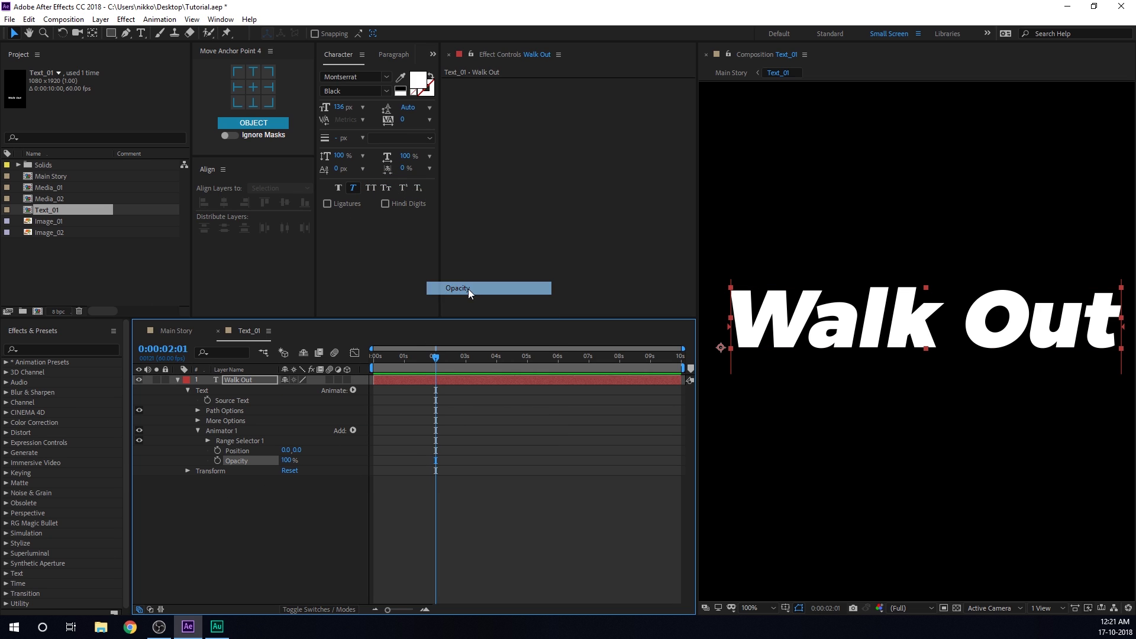
{"action": "left_click", "coordinate": [281, 483]}
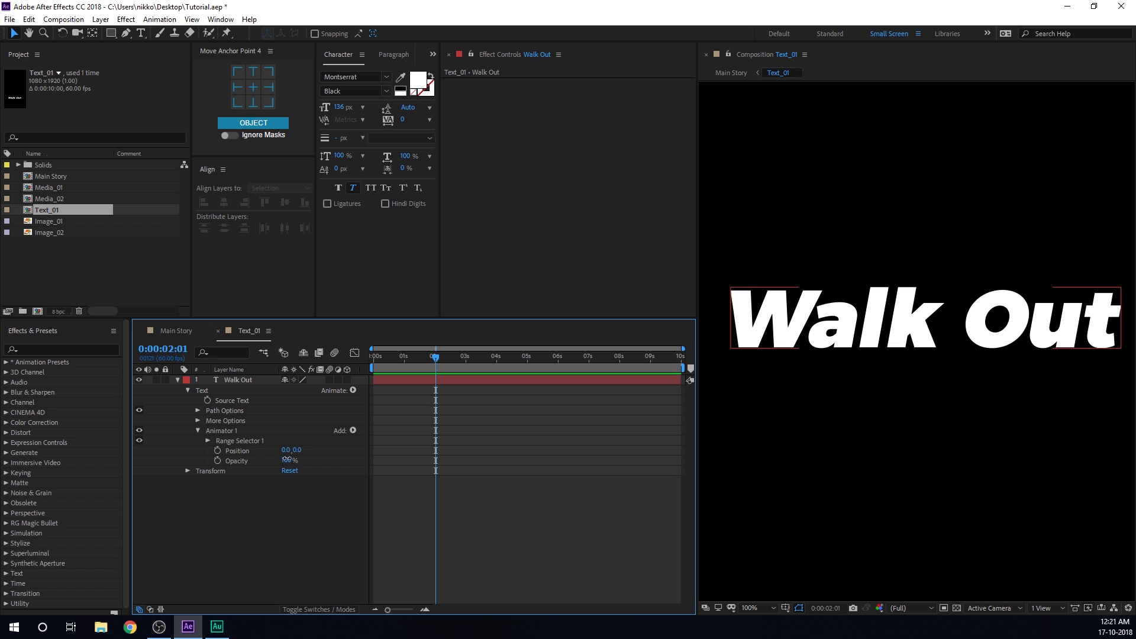
- Set Animator 1's Opacity to 0% and its Position to 0, 200
{"action": "left_click_drag", "start_coordinate": [287, 460], "coordinate": [185, 466]}
{"action": "key", "text": "shift+Tab"}
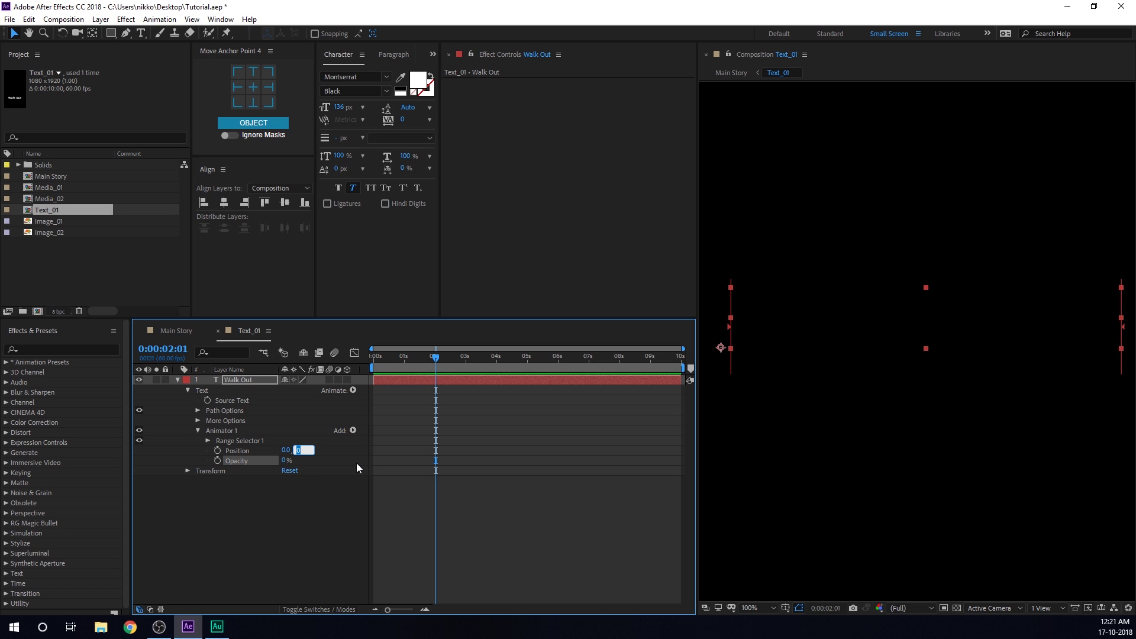
{"action": "type", "text": "200"}
{"action": "left_click", "coordinate": [378, 495]}
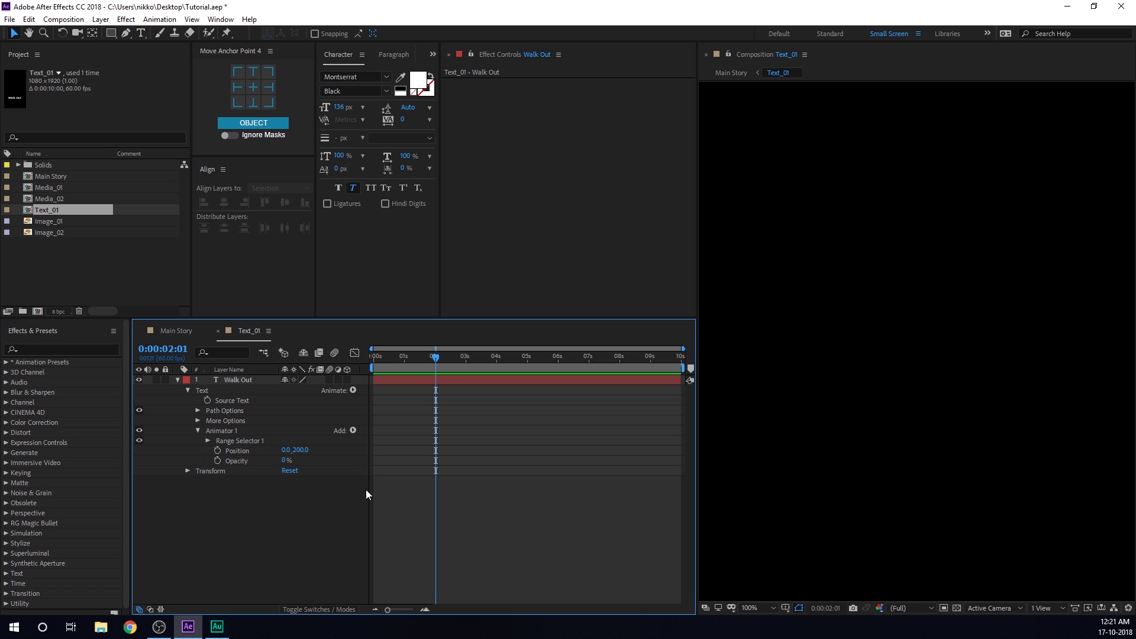
- Keyframe the Range Selector 1 Offset of the Walk Out layer from -100% at 0:00 to 100% at 1:30
{"action": "left_click", "coordinate": [207, 441]}
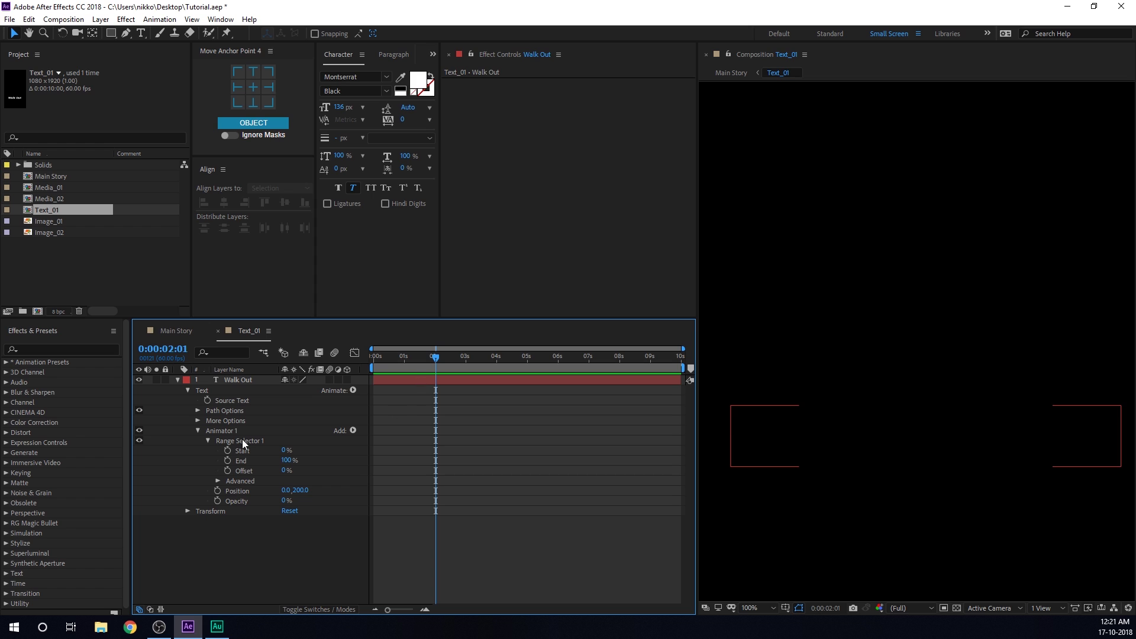
{"action": "left_click_drag", "start_coordinate": [286, 470], "coordinate": [401, 490]}
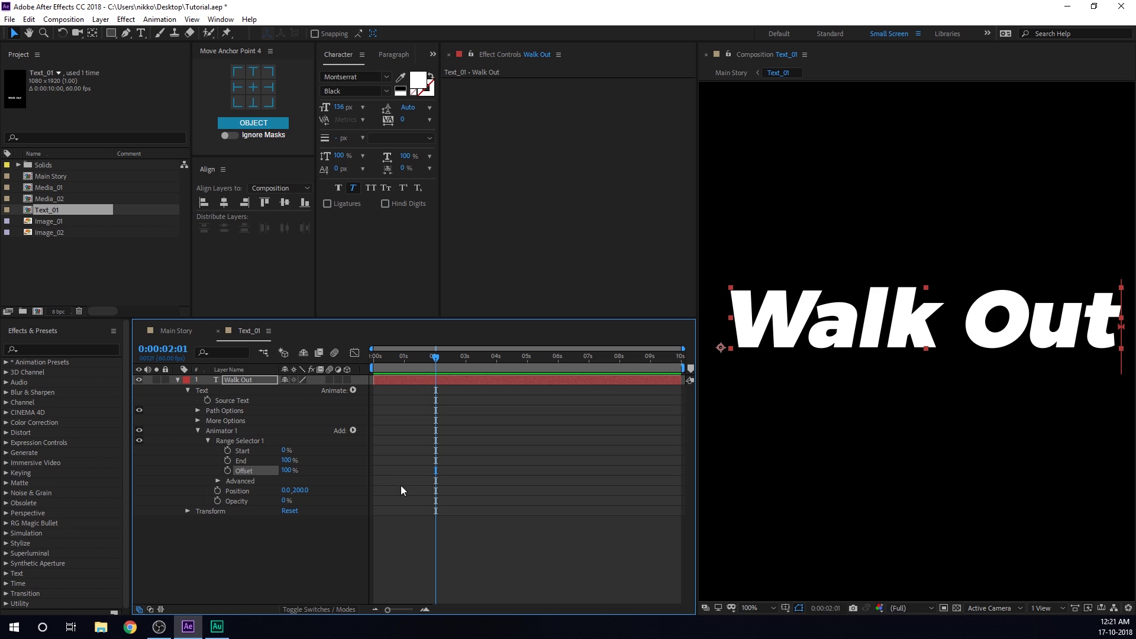
{"action": "key", "text": "equal"}
{"action": "left_click_drag", "start_coordinate": [479, 605], "coordinate": [370, 616]}
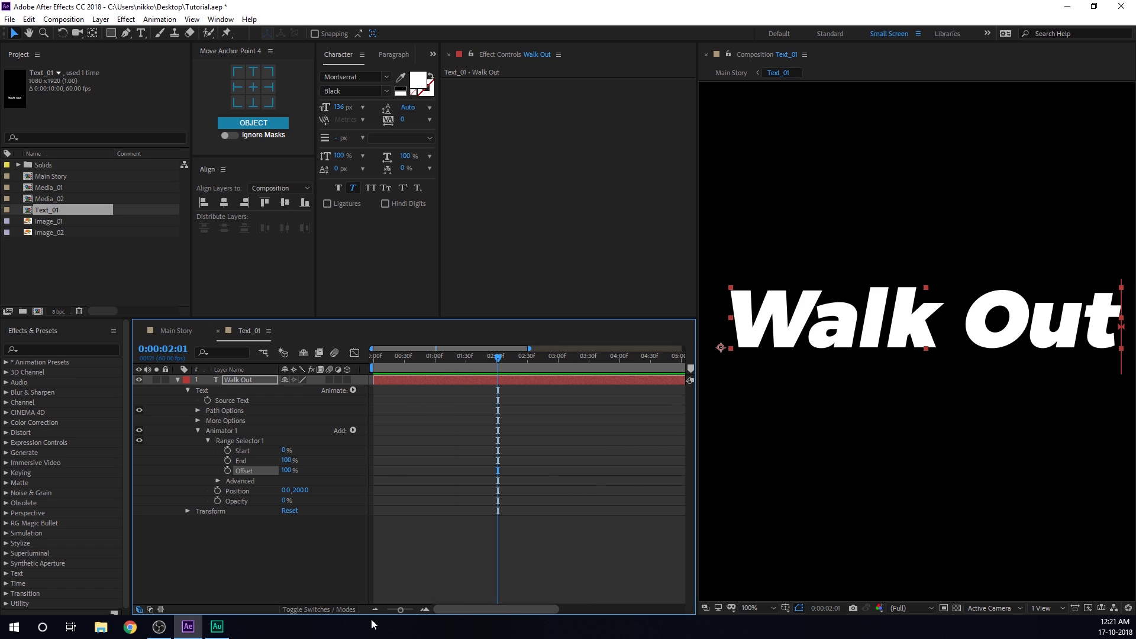
{"action": "left_click_drag", "start_coordinate": [449, 358], "coordinate": [466, 373]}
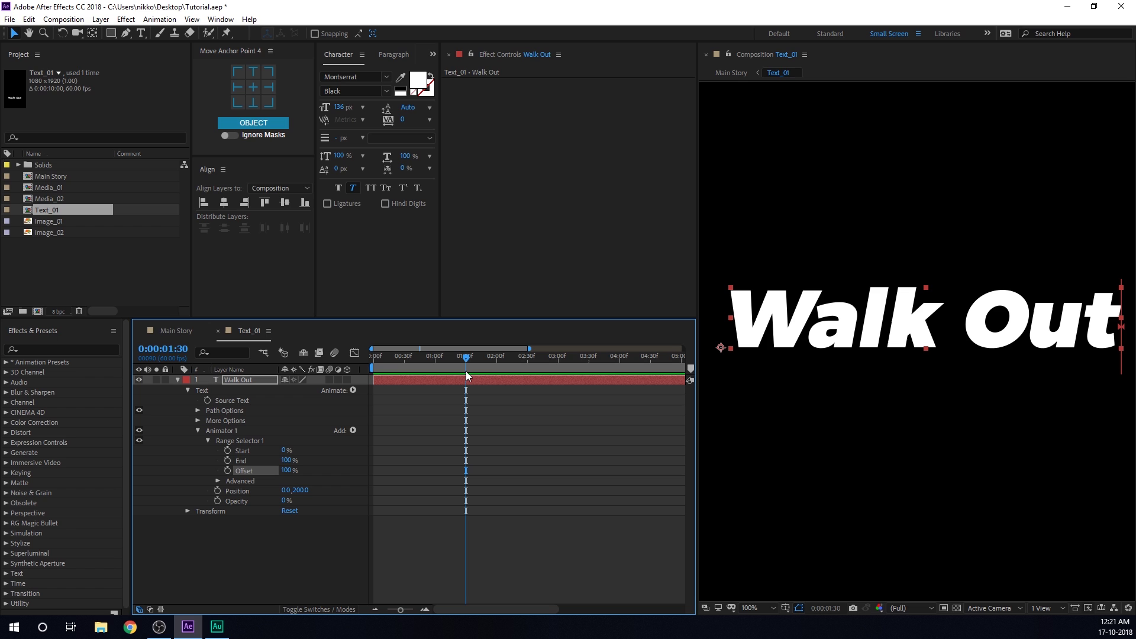
{"action": "left_click", "coordinate": [228, 470]}
{"action": "left_click_drag", "start_coordinate": [465, 357], "coordinate": [349, 355]}
{"action": "left_click_drag", "start_coordinate": [288, 470], "coordinate": [166, 473]}
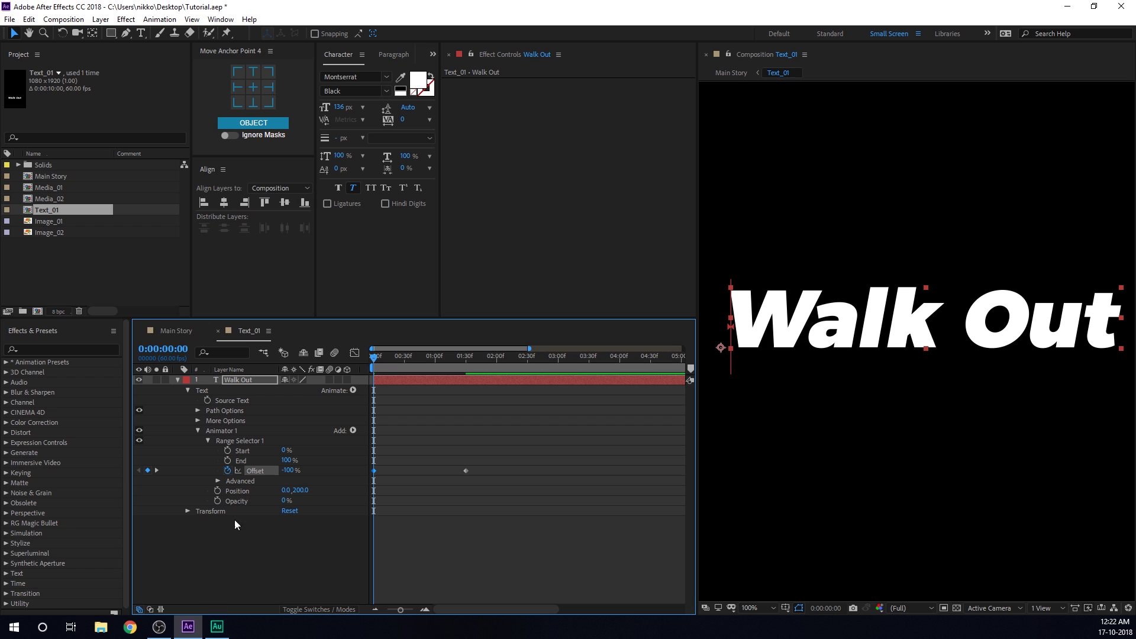
- In Range Selector 1's advanced settings, choose the Ramp Up shape with Ease High 100% and Ease Low 60%, and preview the text animation
{"action": "left_click", "coordinate": [218, 481]}
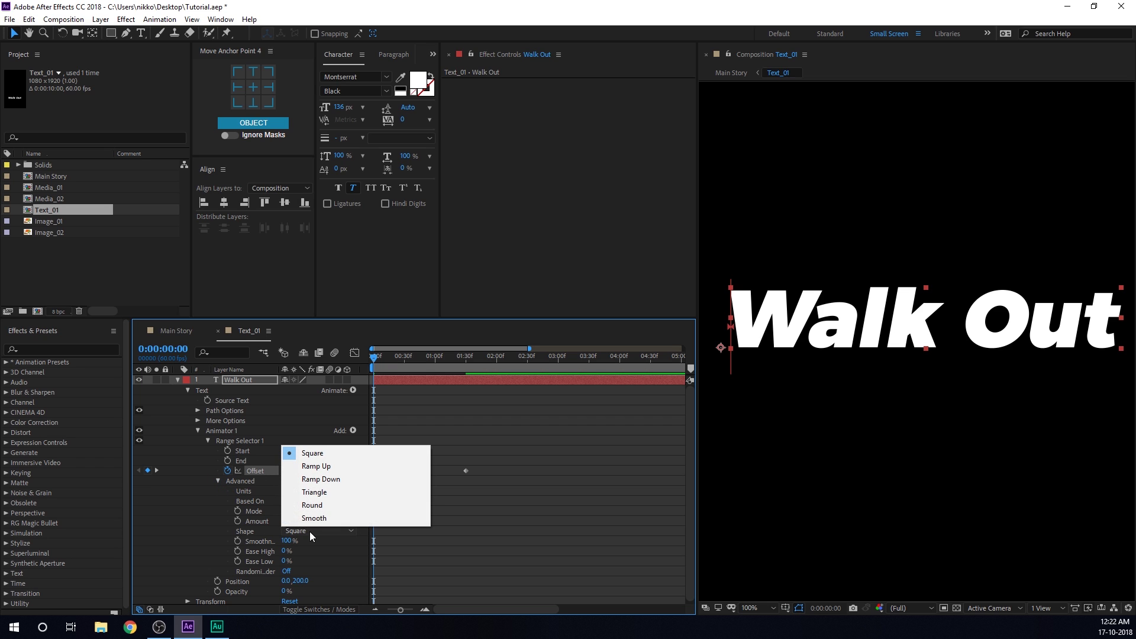
{"action": "left_click", "coordinate": [335, 468]}
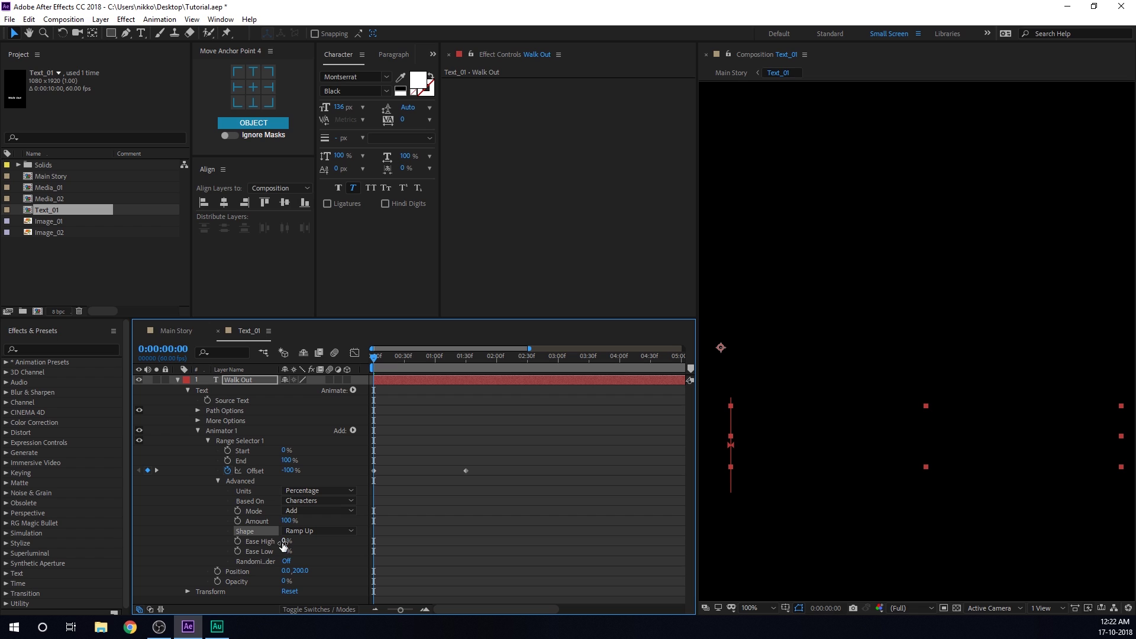
{"action": "left_click_drag", "start_coordinate": [283, 543], "coordinate": [358, 541]}
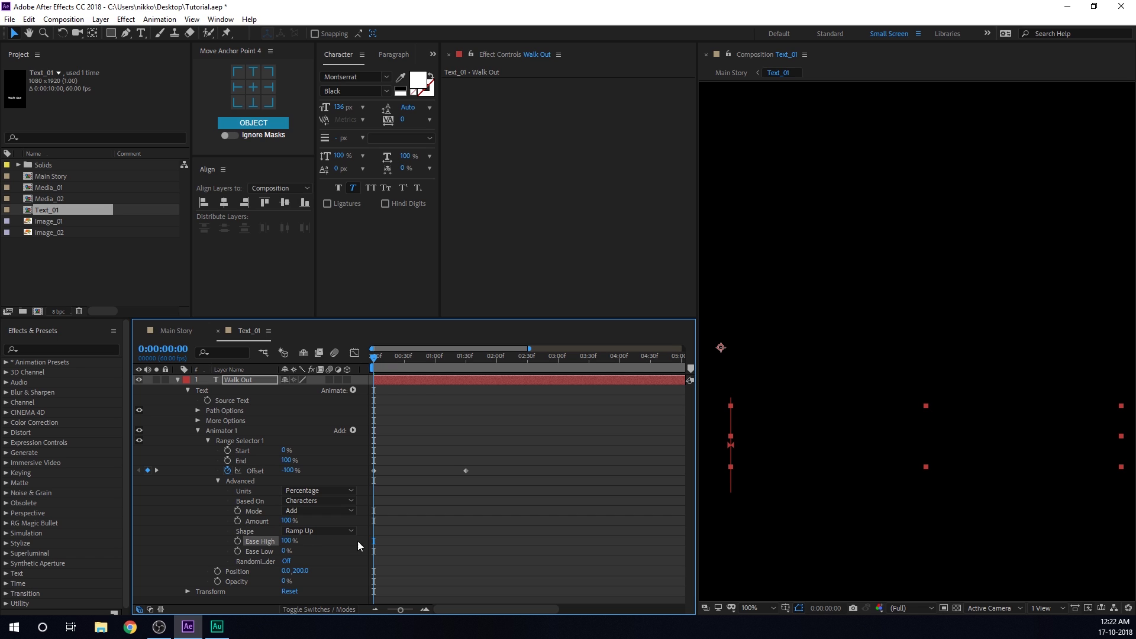
{"action": "left_click", "coordinate": [287, 548]}
{"action": "type", "text": "60"}
{"action": "left_click", "coordinate": [333, 557]}
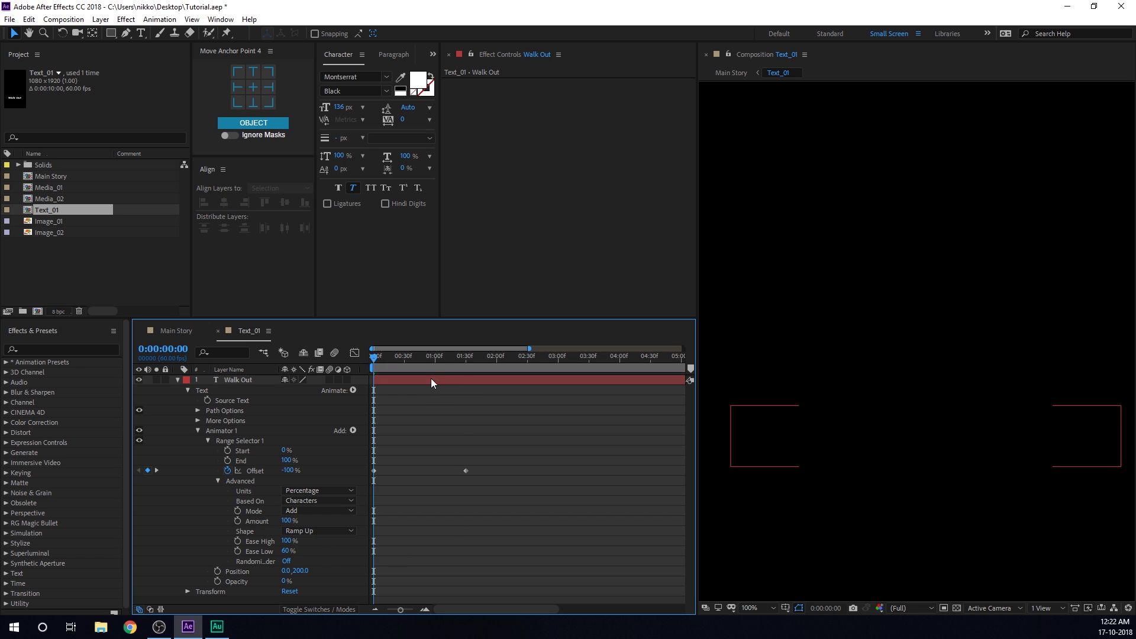
{"action": "key", "text": "space"}
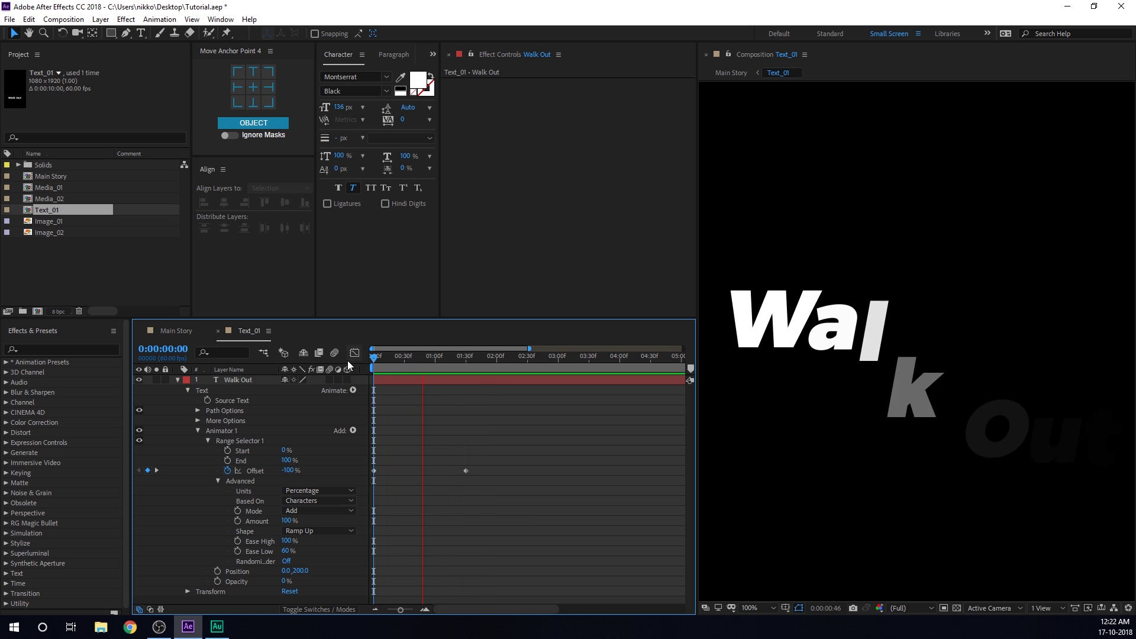
{"action": "left_click_drag", "start_coordinate": [394, 357], "coordinate": [468, 359]}
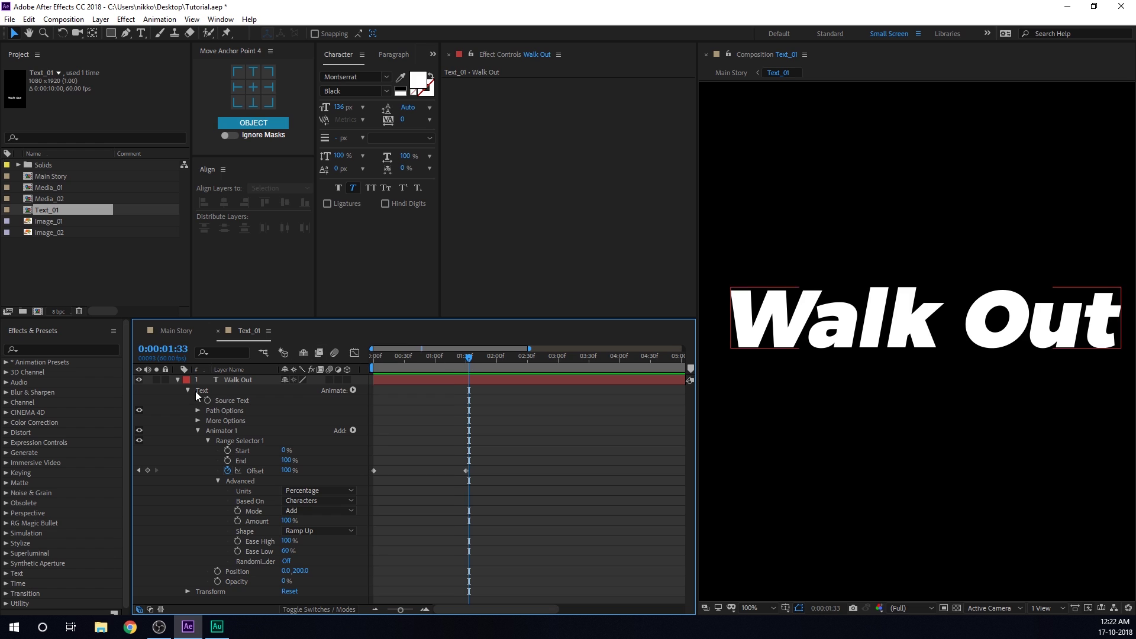
{"action": "left_click", "coordinate": [177, 380]}
- In Main Story, pre-compose the Text_01 layer as Tilte_01, moving all attributes into the new composition
{"action": "left_click", "coordinate": [176, 331]}
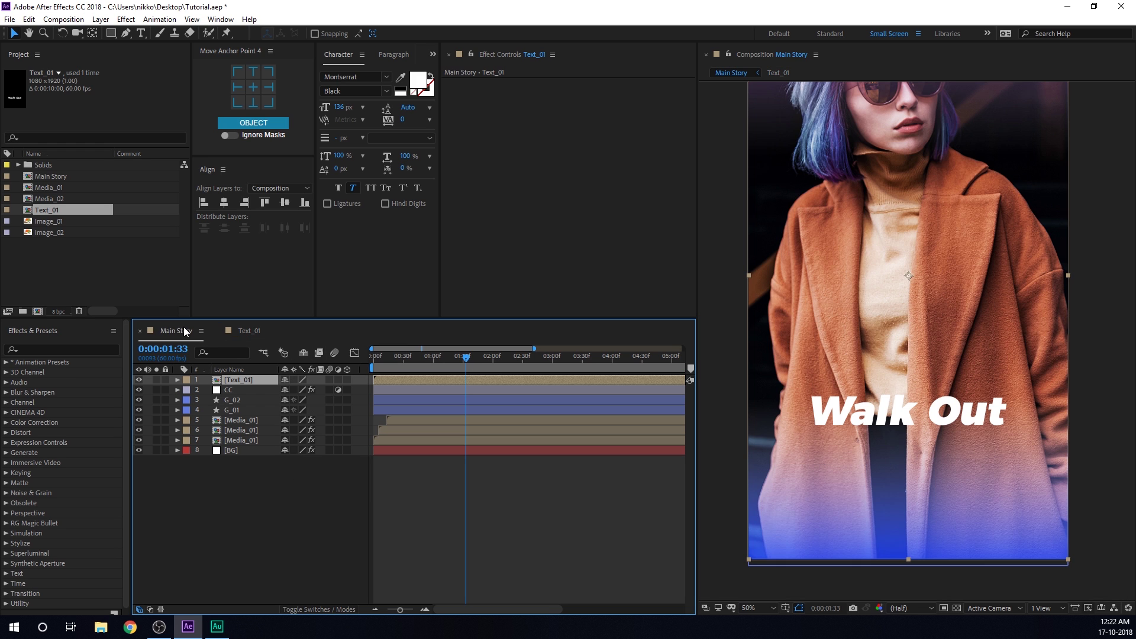
{"action": "left_click", "coordinate": [239, 380]}
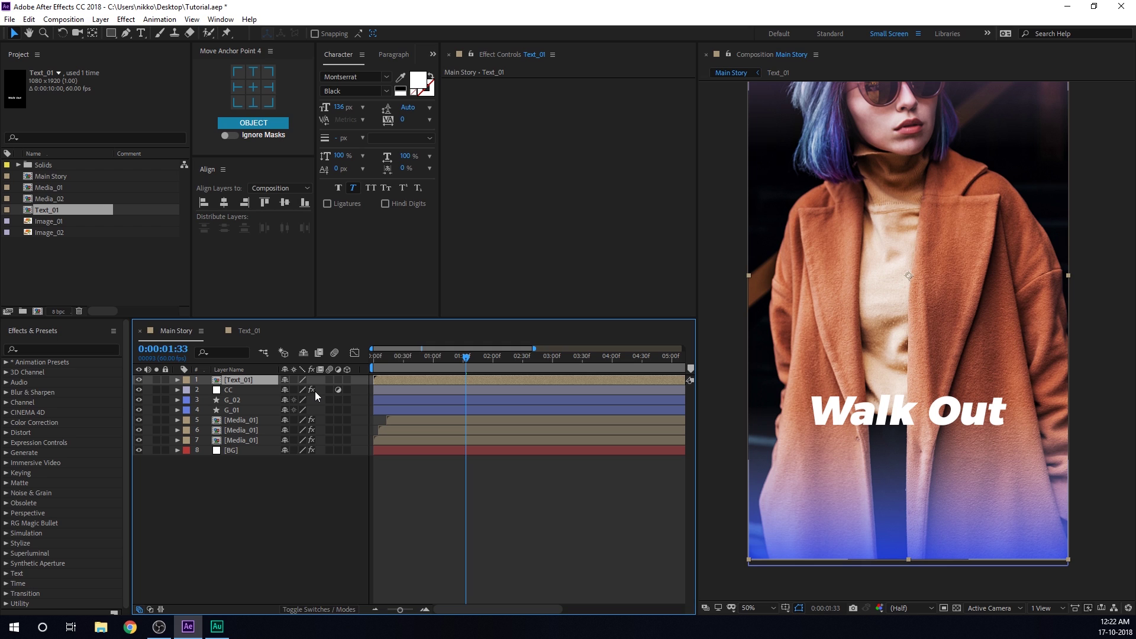
{"action": "key", "text": "ctrl+shift+c"}
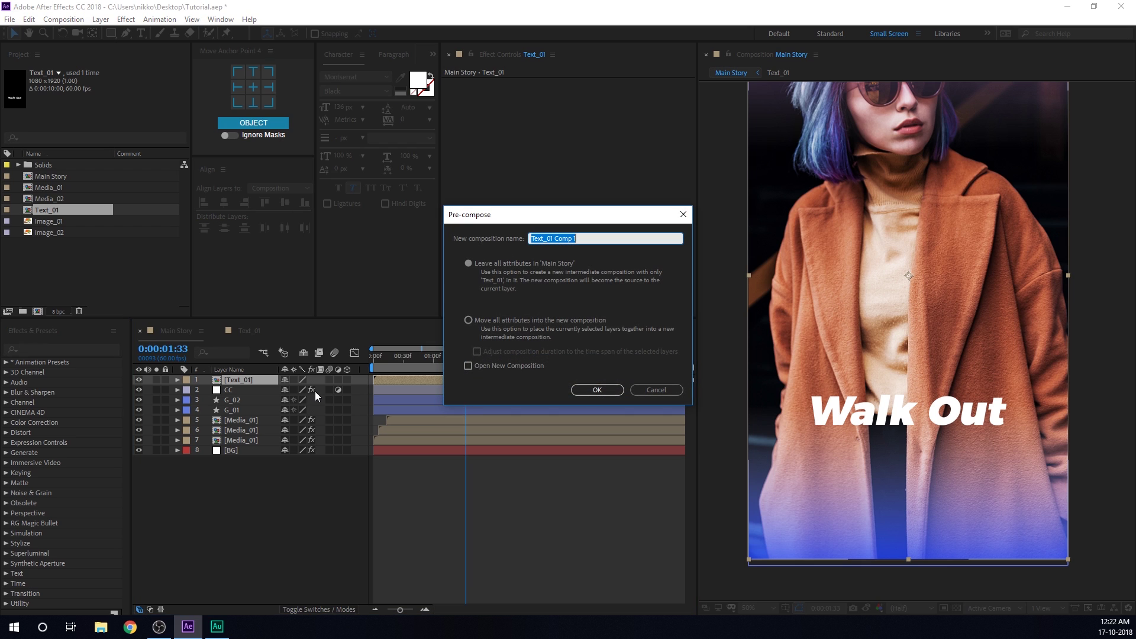
{"action": "type", "text": "Tilte_01"}
{"action": "left_click", "coordinate": [468, 320]}
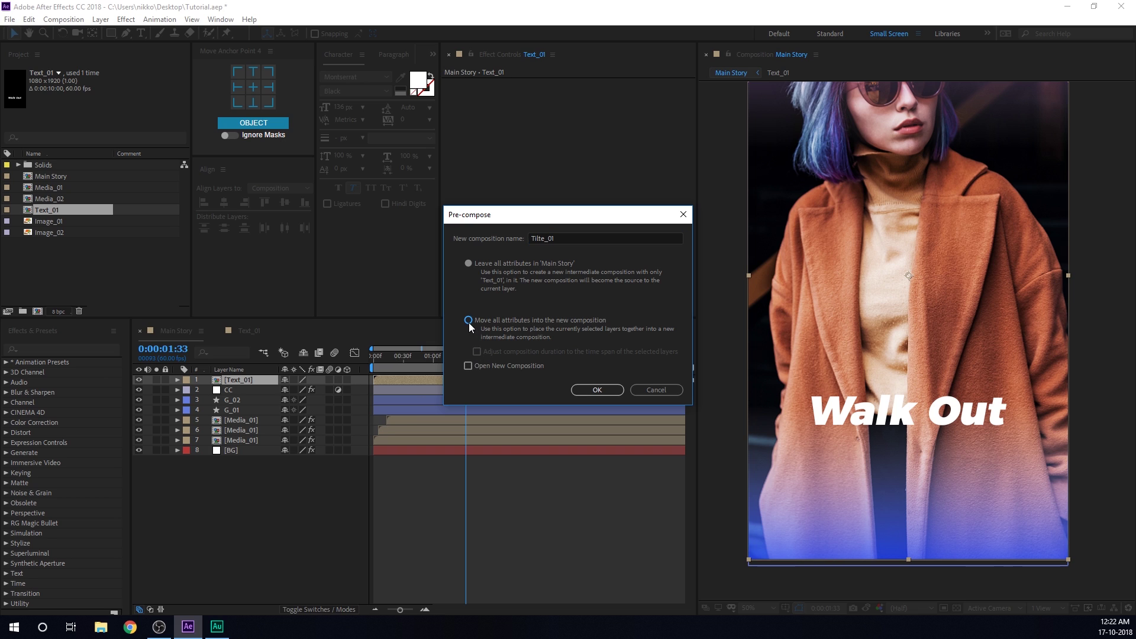
{"action": "left_click", "coordinate": [596, 389]}
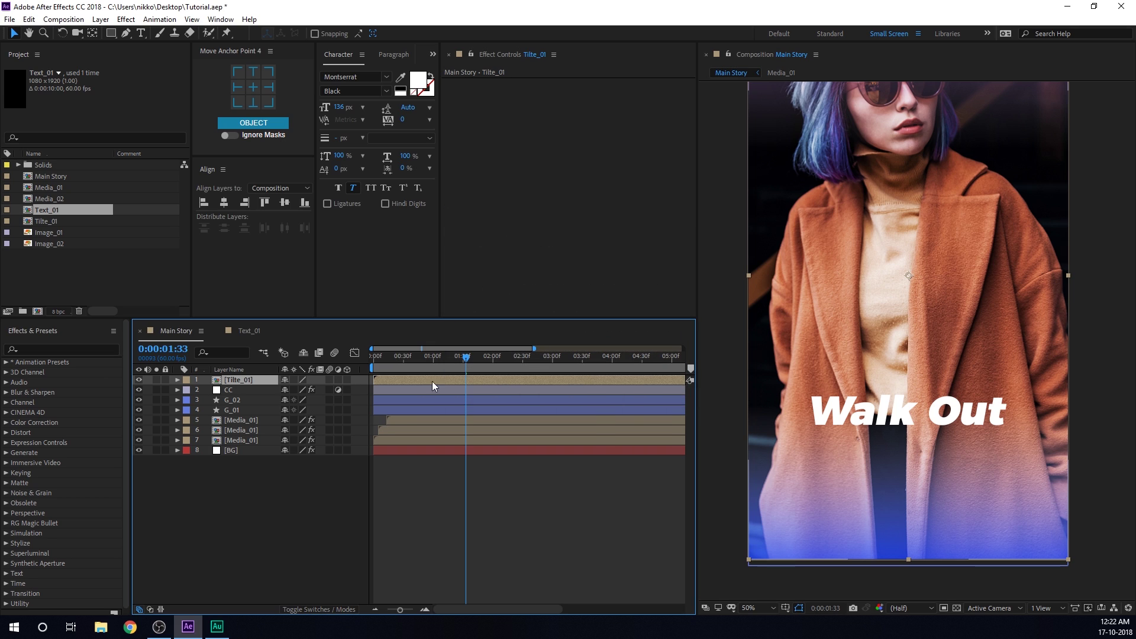
- Inside the Tilte_01 composition, duplicate the Text_01 layer twice and shift the middle copy to start at about 0.5 seconds
{"action": "double_click", "coordinate": [262, 379]}
{"action": "left_click", "coordinate": [222, 381]}
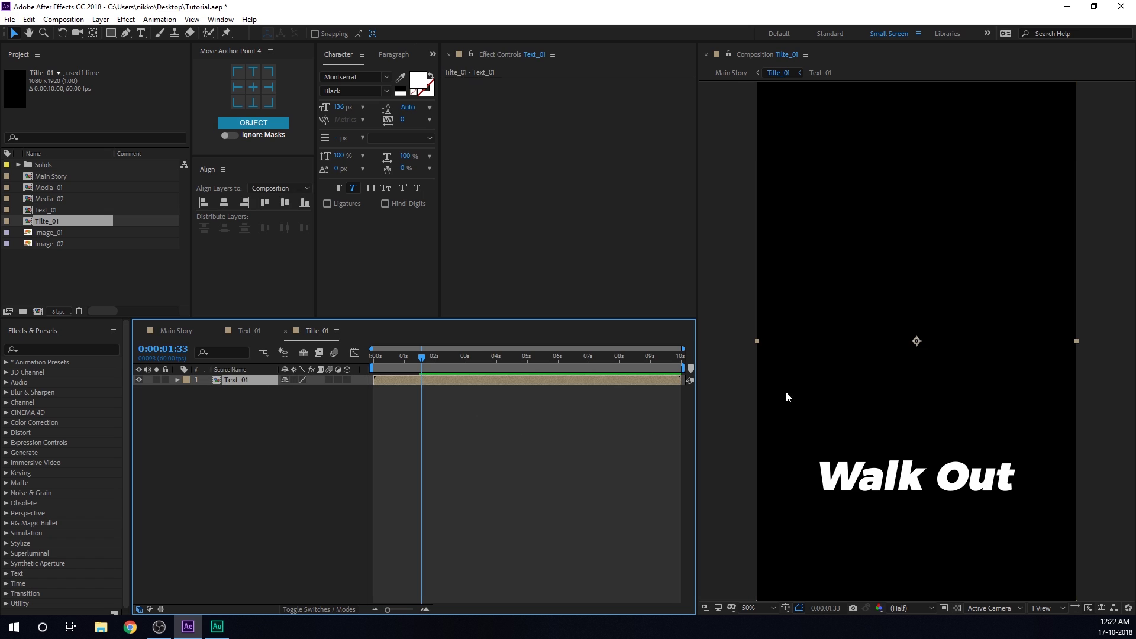
{"action": "scroll", "coordinate": [928, 510], "scroll_direction": "down", "scroll_amount": 2}
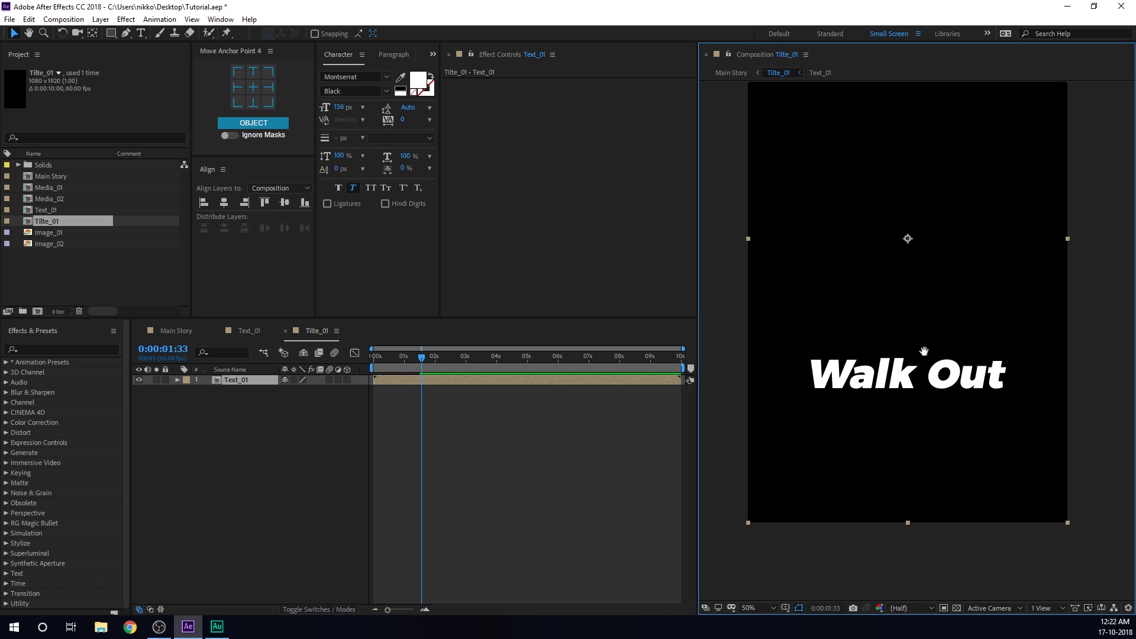
{"action": "key", "text": "/"}
{"action": "left_click_drag", "start_coordinate": [911, 409], "coordinate": [924, 390]}
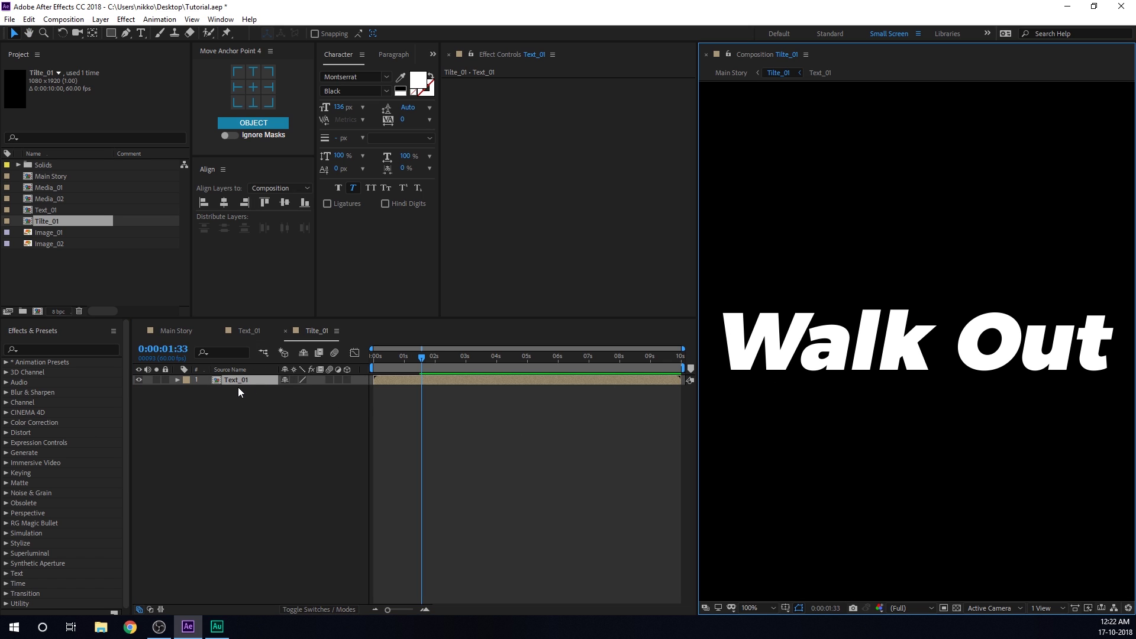
{"action": "key", "text": "ctrl+d"}
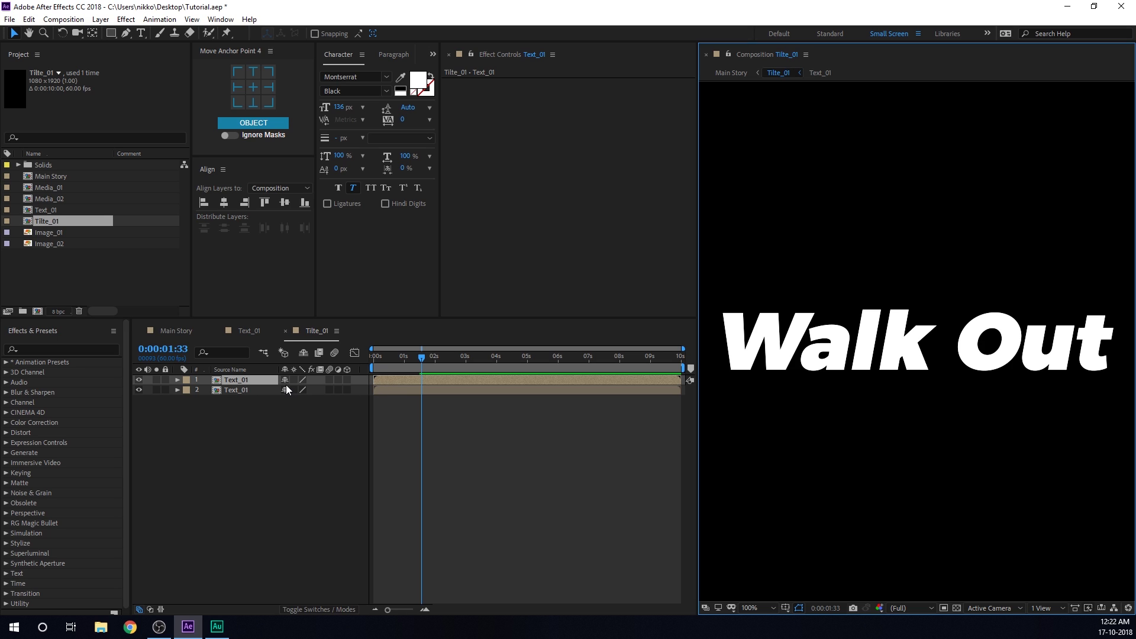
{"action": "key", "text": "ctrl+d"}
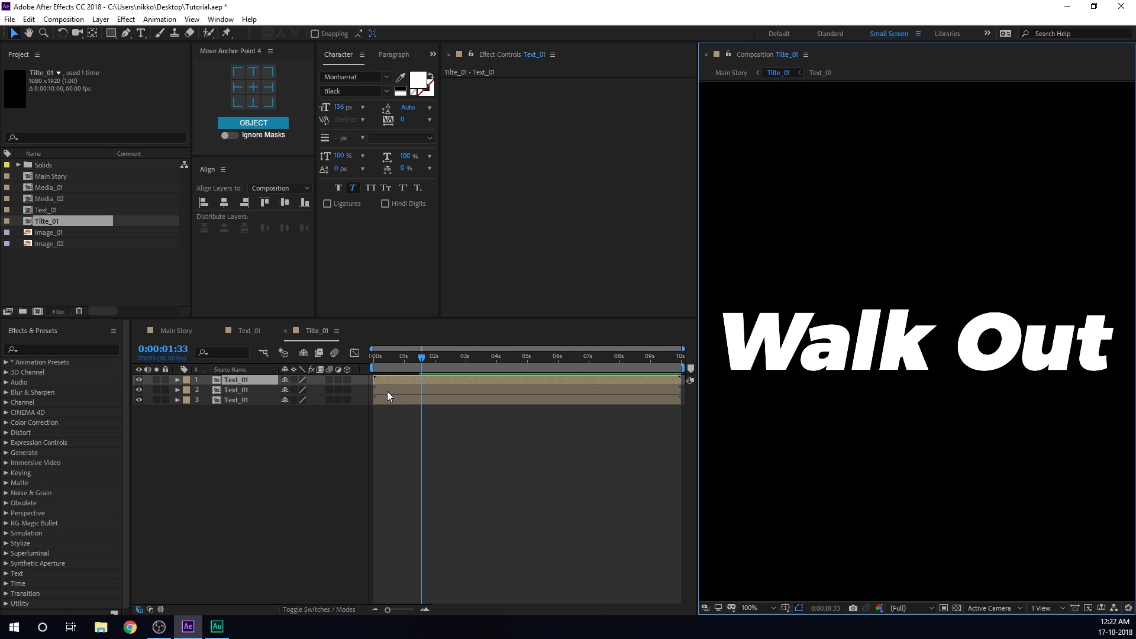
{"action": "left_click_drag", "start_coordinate": [387, 391], "coordinate": [402, 389]}
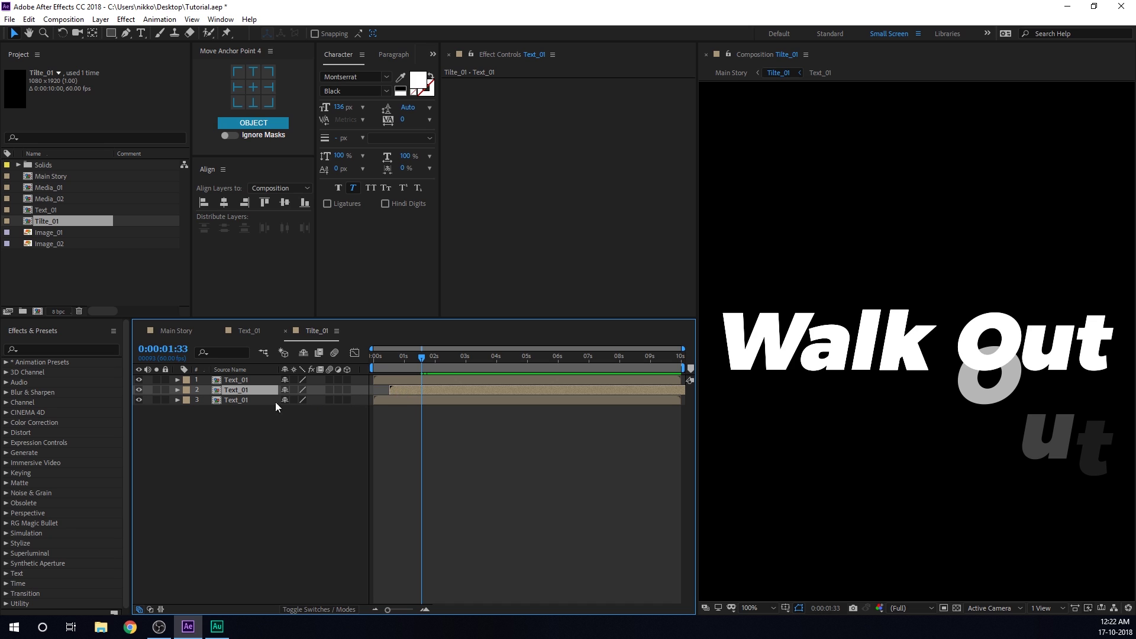
- Apply a Fill effect to the middle Text_01 layer and set its colour to light blue 359EFF
{"action": "key", "text": "ctrl+space"}
{"action": "type", "text": "fill"}
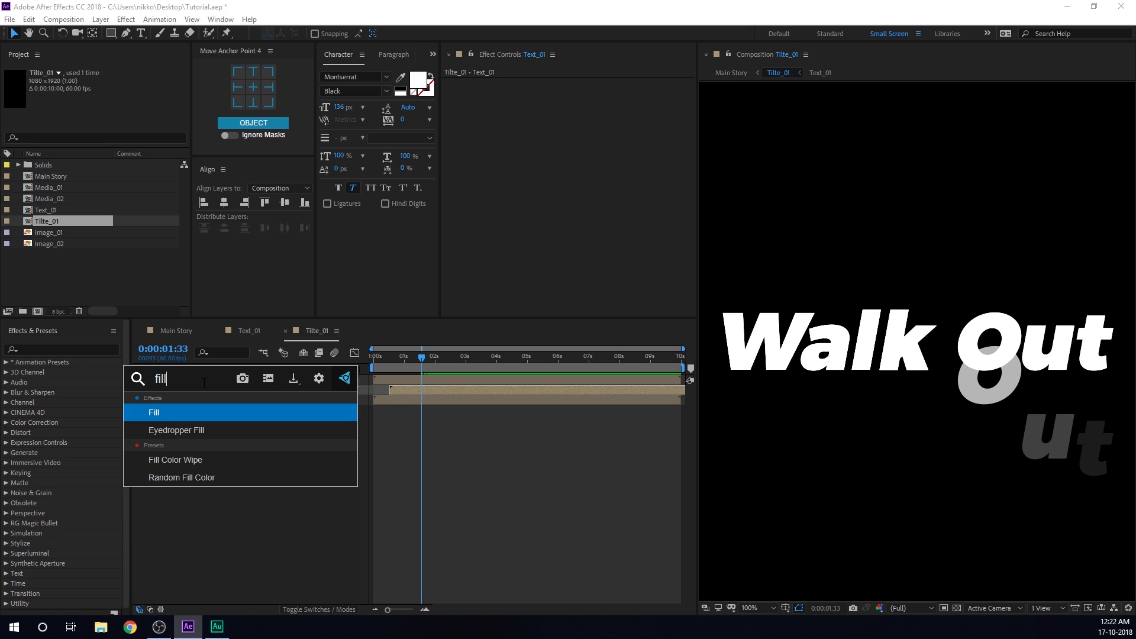
{"action": "key", "text": "Return"}
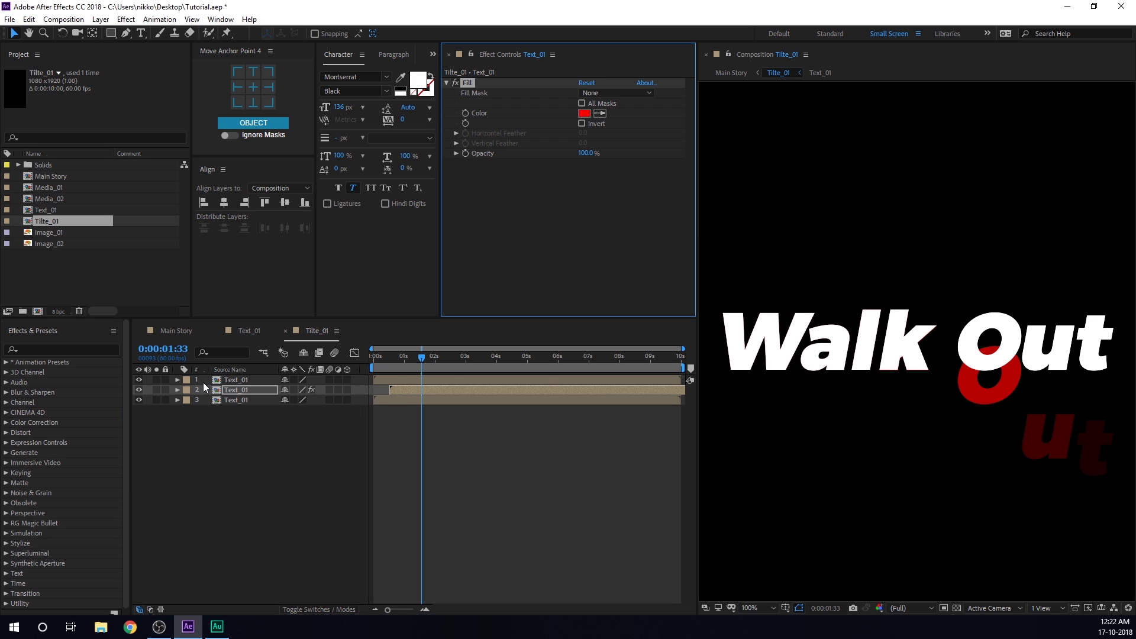
{"action": "left_click", "coordinate": [585, 113]}
{"action": "left_click", "coordinate": [585, 299]}
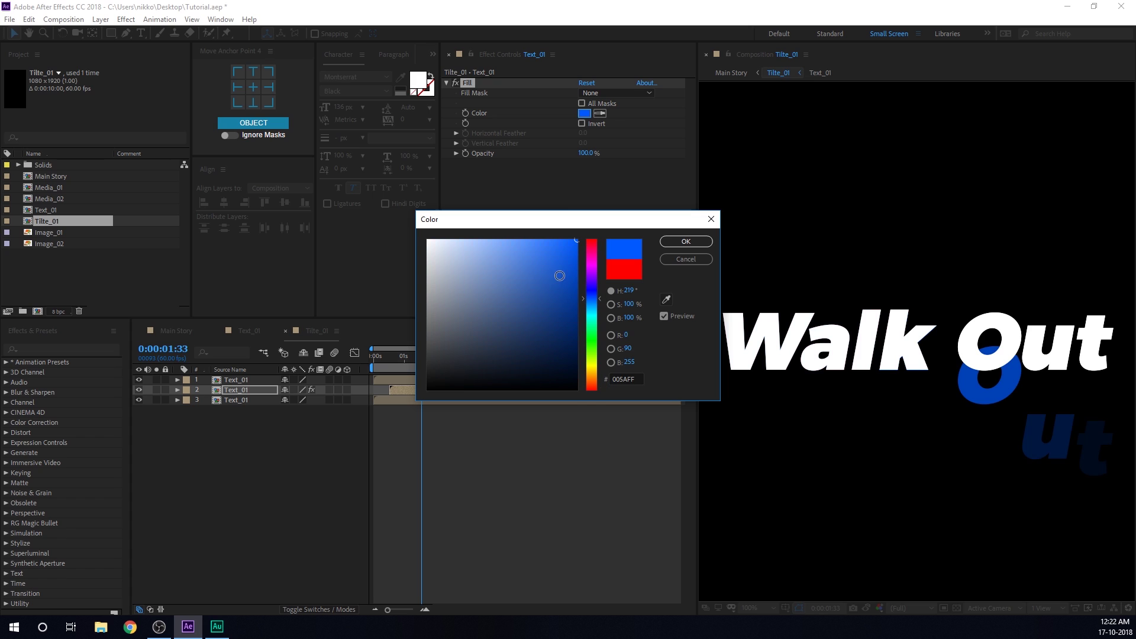
{"action": "mouse_move", "coordinate": [559, 276]}
{"action": "left_mouse_down"}
{"action": "mouse_move", "coordinate": [561, 241]}
{"action": "mouse_move", "coordinate": [546, 237]}
{"action": "left_mouse_up"}
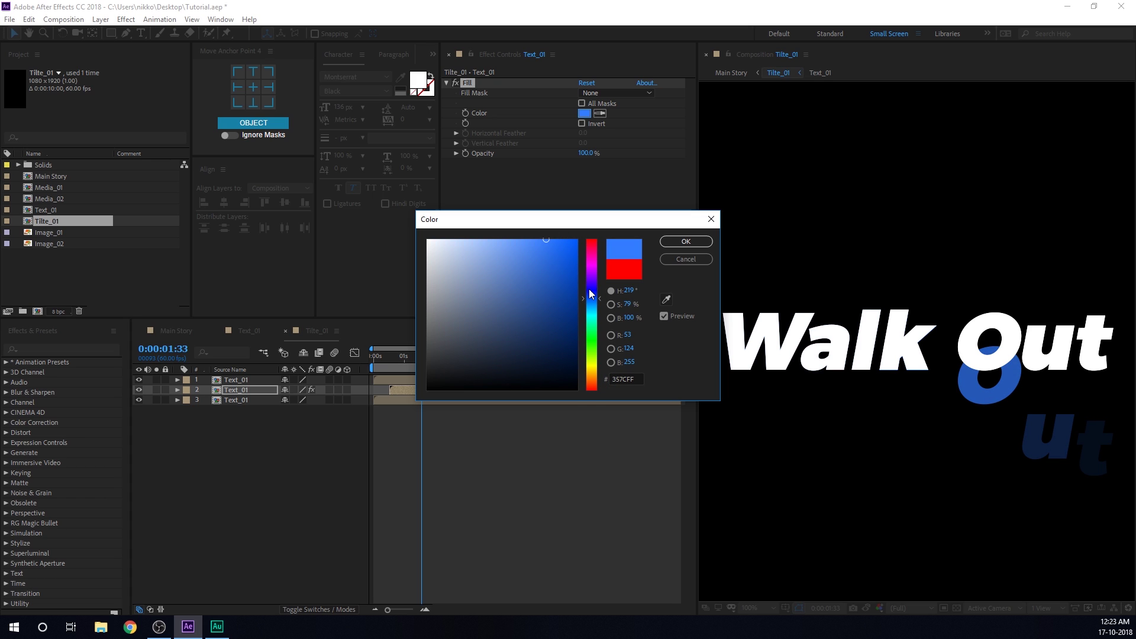
{"action": "left_click_drag", "start_coordinate": [589, 293], "coordinate": [595, 303]}
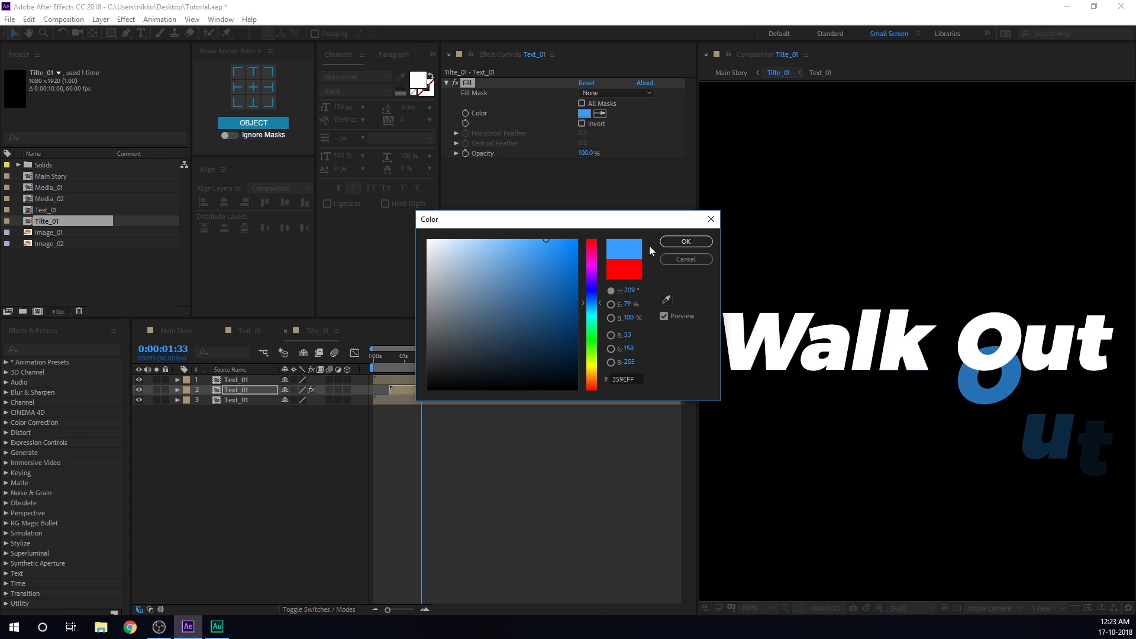
{"action": "left_click", "coordinate": [680, 242]}
{"action": "mouse_move", "coordinate": [406, 360]}
{"action": "left_mouse_down"}
{"action": "mouse_move", "coordinate": [444, 356]}
{"action": "mouse_move", "coordinate": [423, 357]}
{"action": "left_mouse_up"}
- Set the track matte of the blue-filled Text_01 layer to Alpha Matte, using the Text_01 layer above it, and check the reveal
{"action": "left_click", "coordinate": [308, 439]}
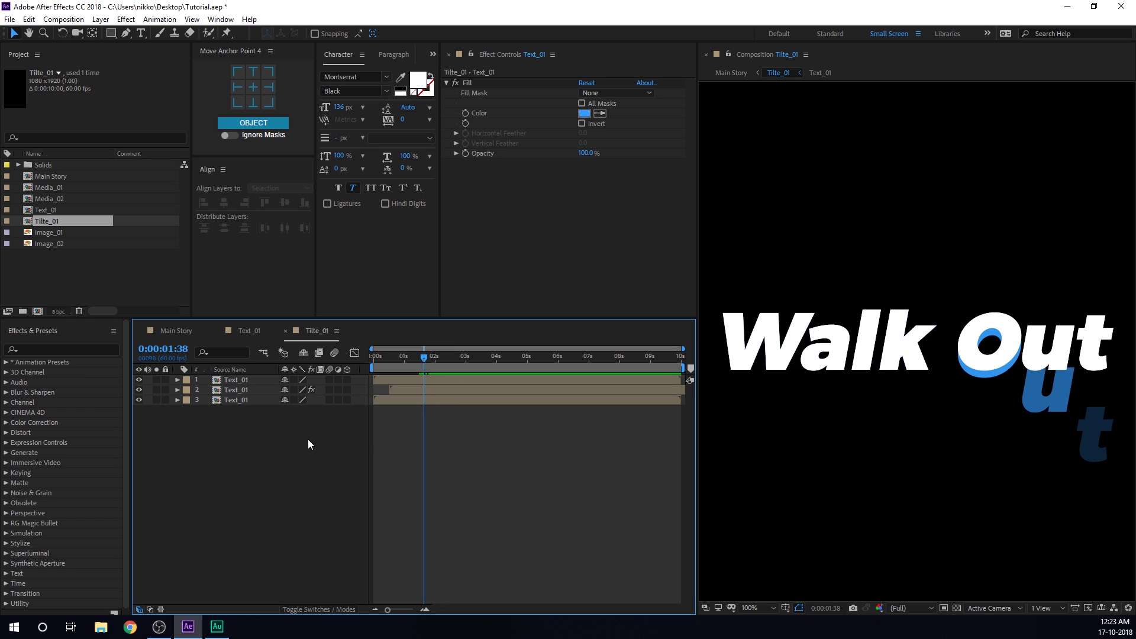
{"action": "key", "text": "F4"}
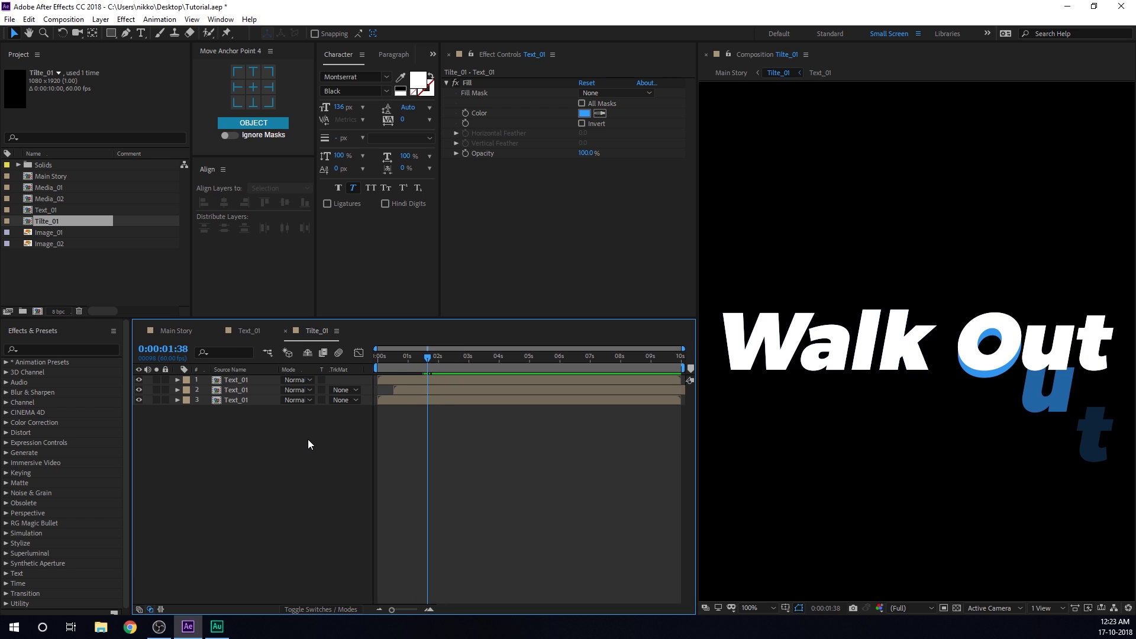
{"action": "left_click", "coordinate": [236, 390]}
{"action": "left_click", "coordinate": [353, 390]}
{"action": "left_click", "coordinate": [365, 419]}
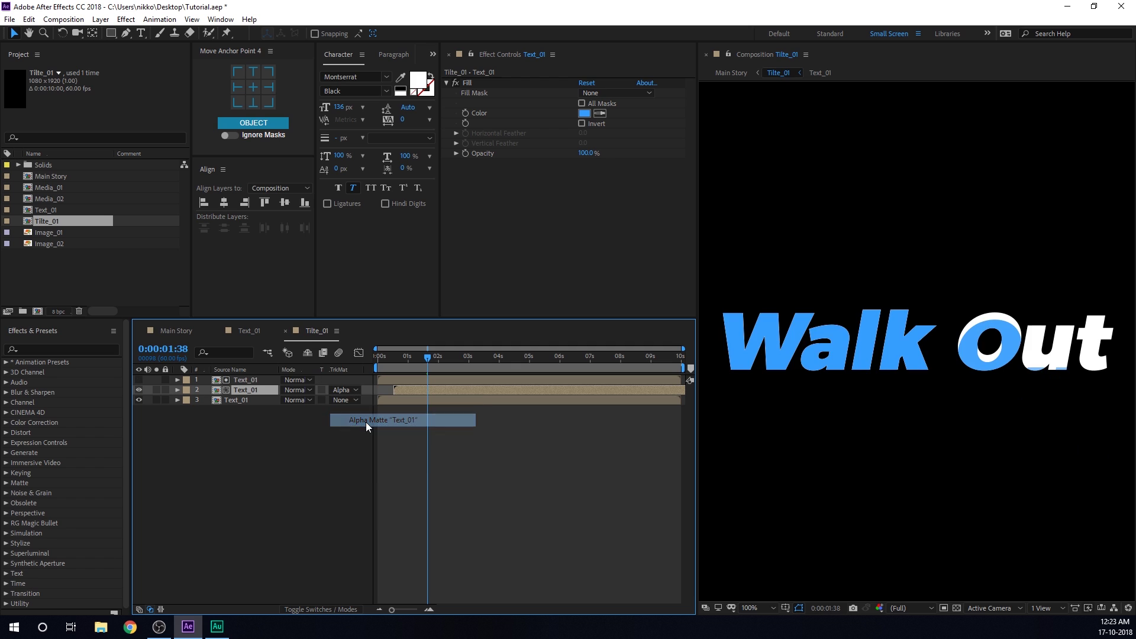
{"action": "mouse_move", "coordinate": [427, 353]}
{"action": "left_mouse_down"}
{"action": "mouse_move", "coordinate": [393, 355]}
{"action": "mouse_move", "coordinate": [431, 352]}
{"action": "left_mouse_up"}
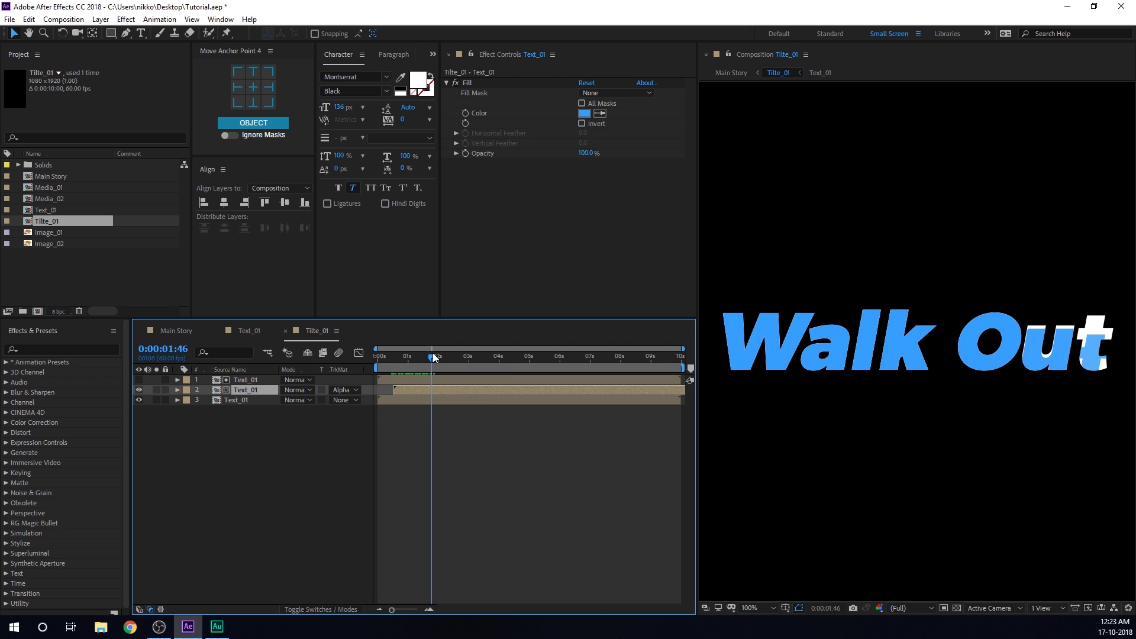
- Duplicate the blue-filled Text_01 layer together with its matte and shift the copied pair about 0.75 seconds forward in the timeline
{"action": "left_click", "coordinate": [412, 380], "text": "shift"}
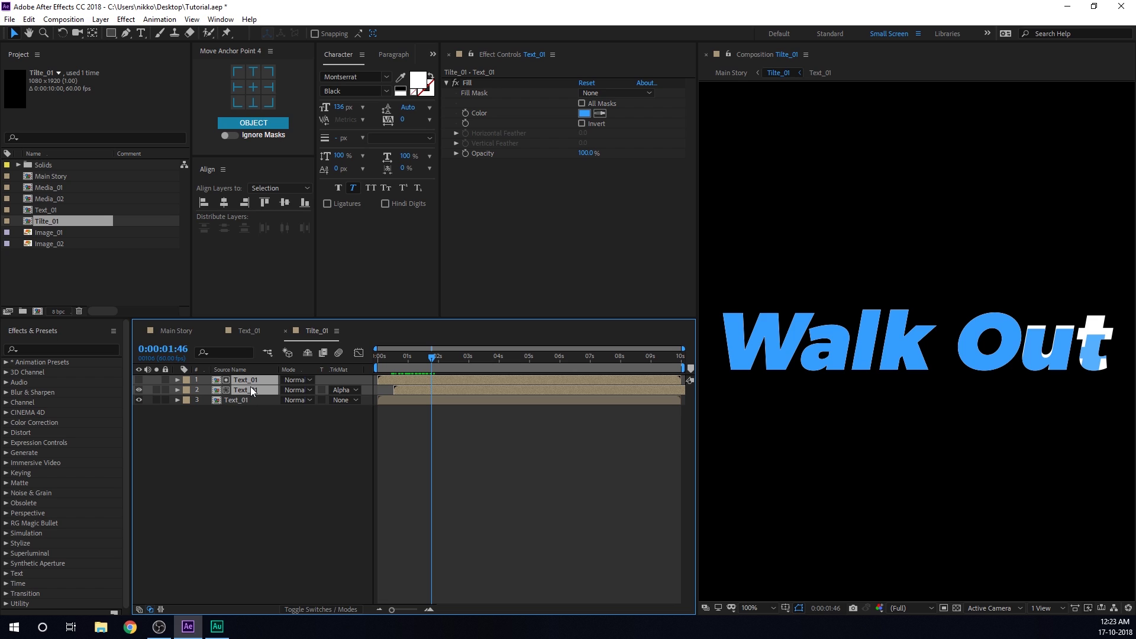
{"action": "key", "text": "ctrl+d"}
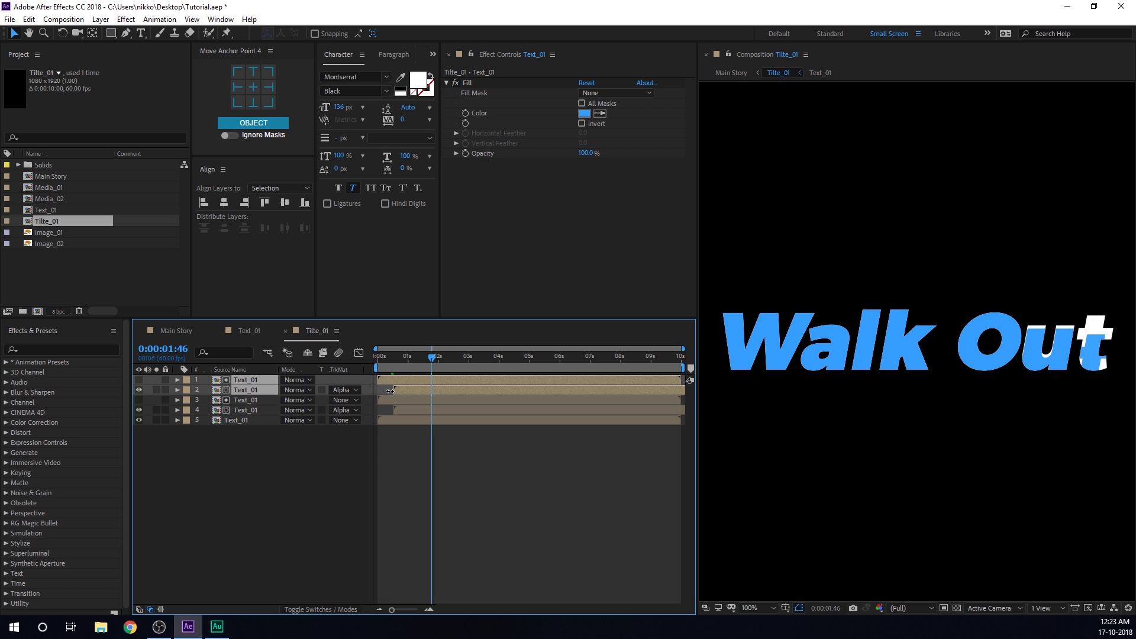
{"action": "left_click_drag", "start_coordinate": [412, 389], "coordinate": [433, 381]}
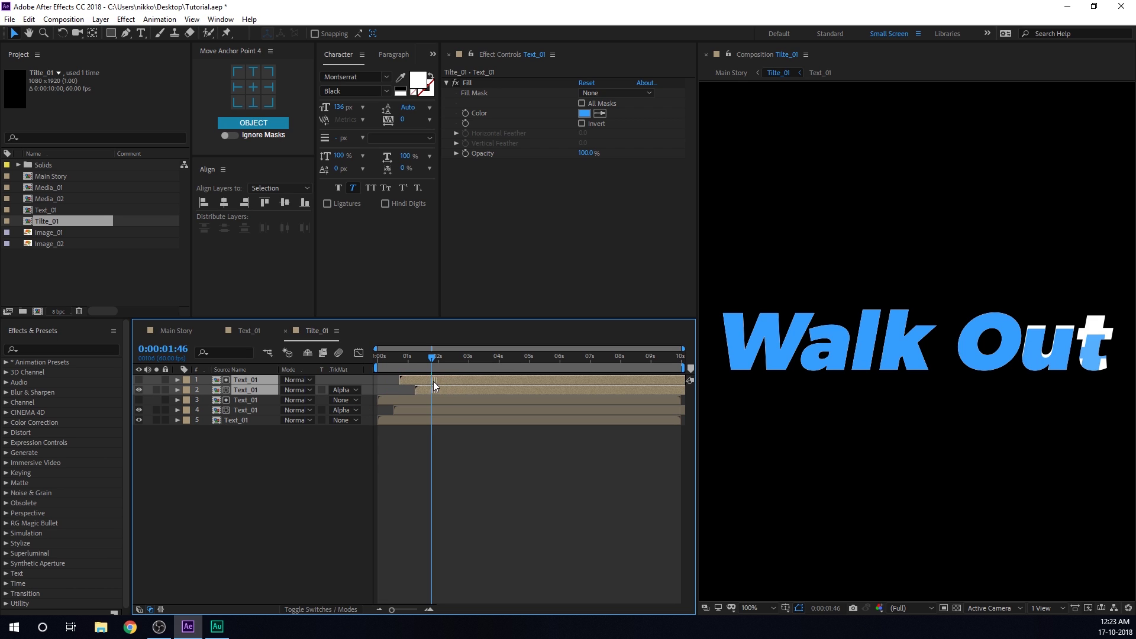
{"action": "left_click", "coordinate": [253, 382]}
{"action": "left_click", "coordinate": [269, 389]}
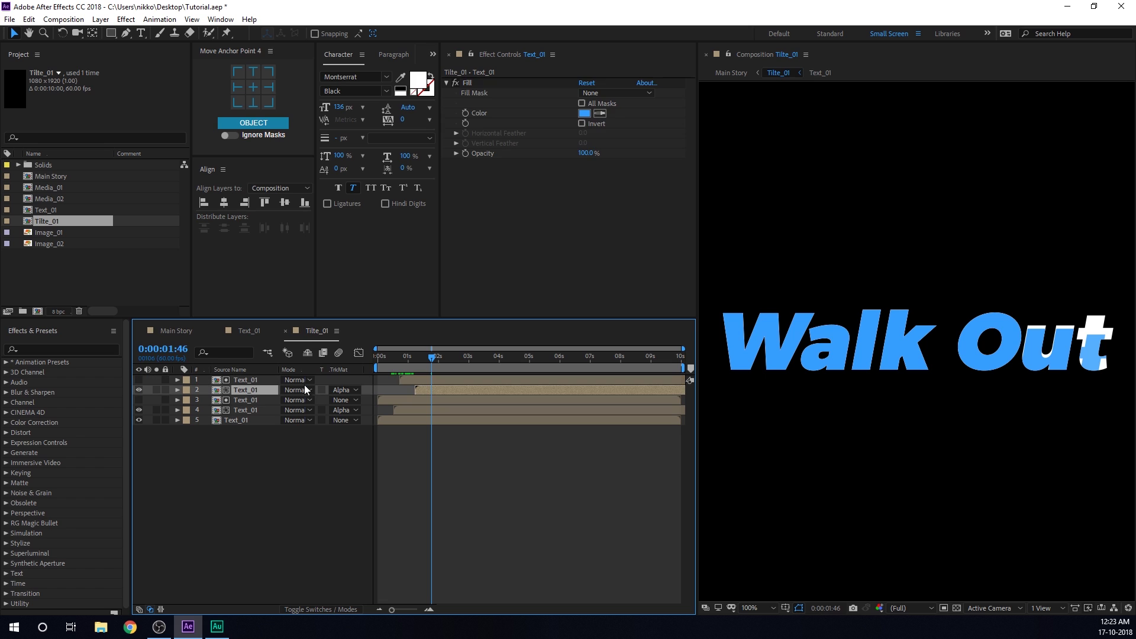
- Set the Fill colour of the upper Text_01 copy to white FFFFFF and preview the colour reveal from the start
{"action": "left_click", "coordinate": [583, 113]}
{"action": "left_click", "coordinate": [428, 240]}
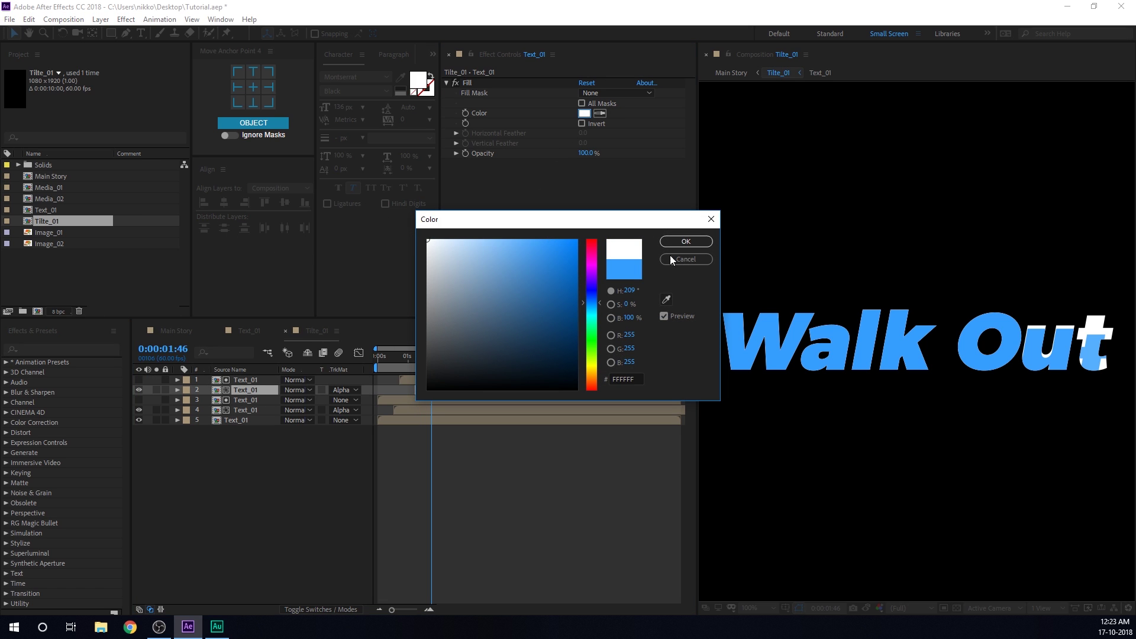
{"action": "left_click", "coordinate": [685, 241]}
{"action": "left_click_drag", "start_coordinate": [432, 357], "coordinate": [337, 366]}
{"action": "key", "text": "space"}
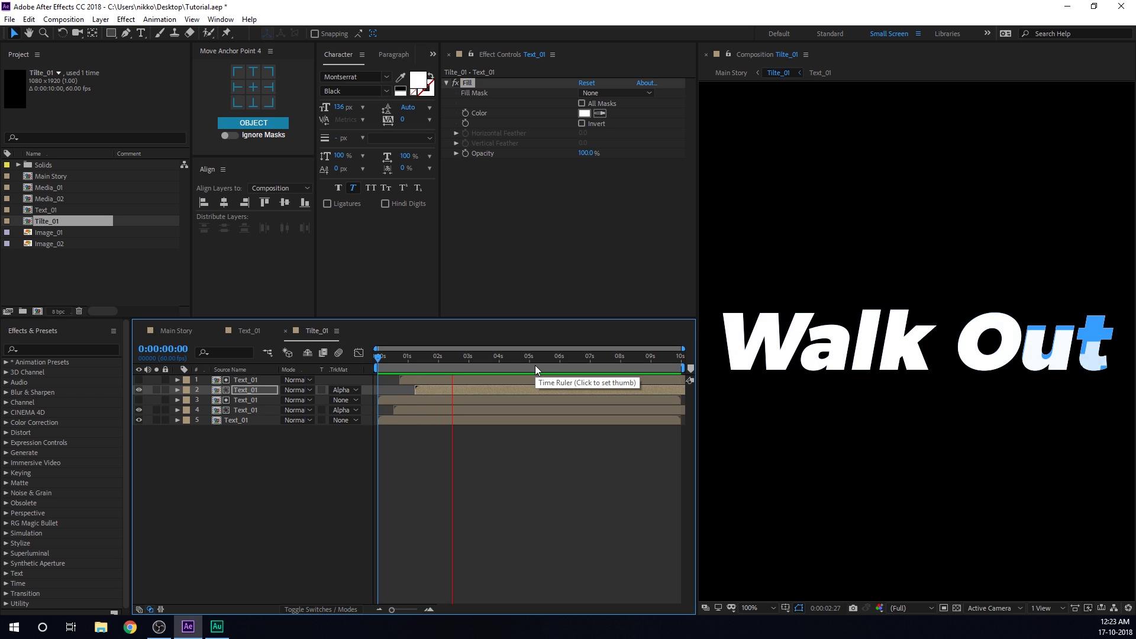
{"action": "key", "text": "space"}
{"action": "key", "text": "space"}
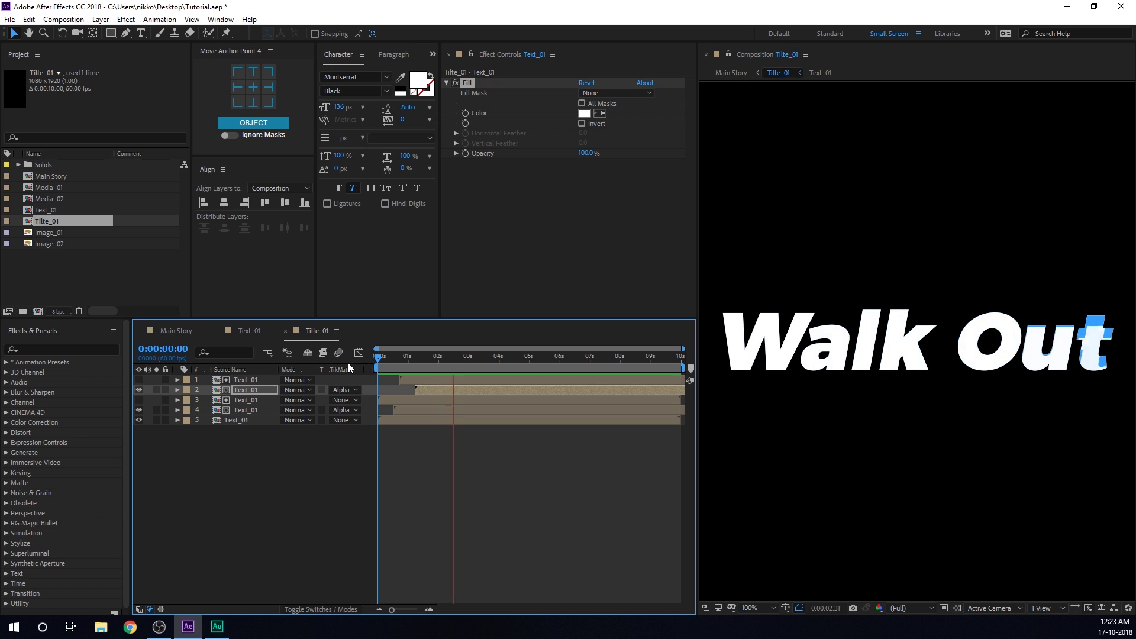
{"action": "left_click_drag", "start_coordinate": [419, 356], "coordinate": [477, 367]}
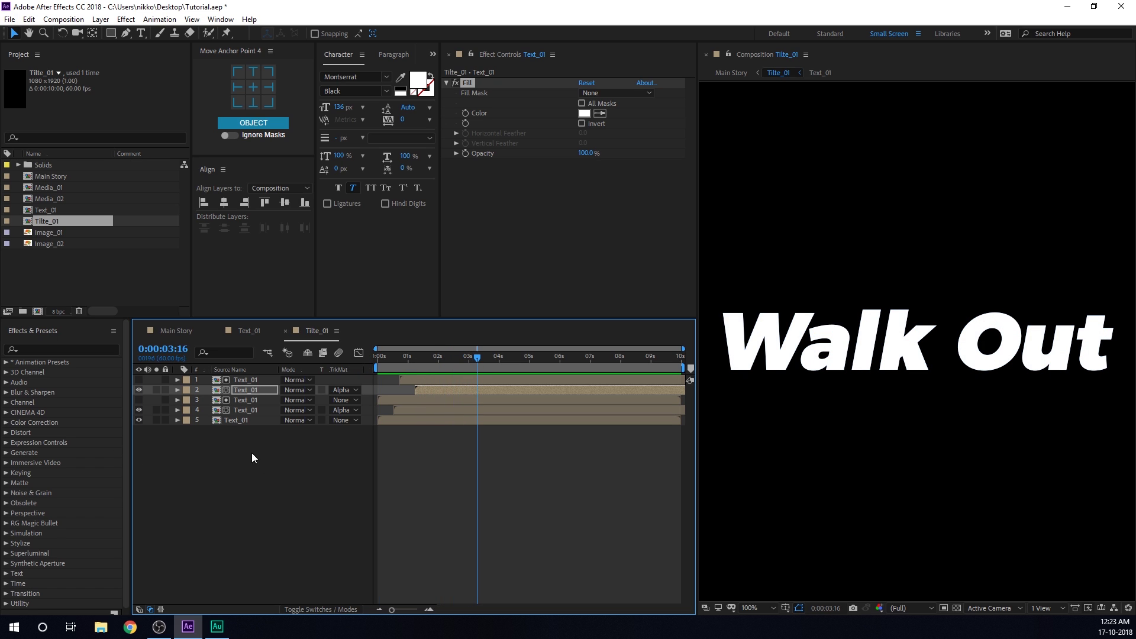
- Duplicate the bottom Text_01 layer twice and assign the Blue label to the two lowest copies
{"action": "left_click", "coordinate": [228, 417]}
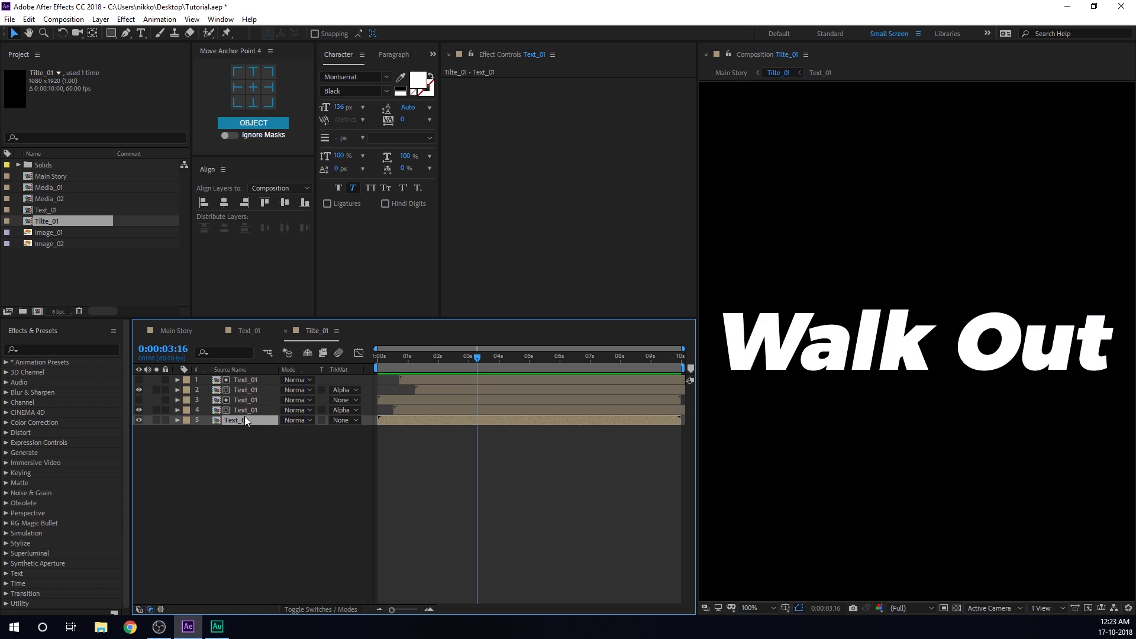
{"action": "key", "text": "ctrl+d"}
{"action": "key", "text": "ctrl+d"}
{"action": "left_click", "coordinate": [243, 429]}
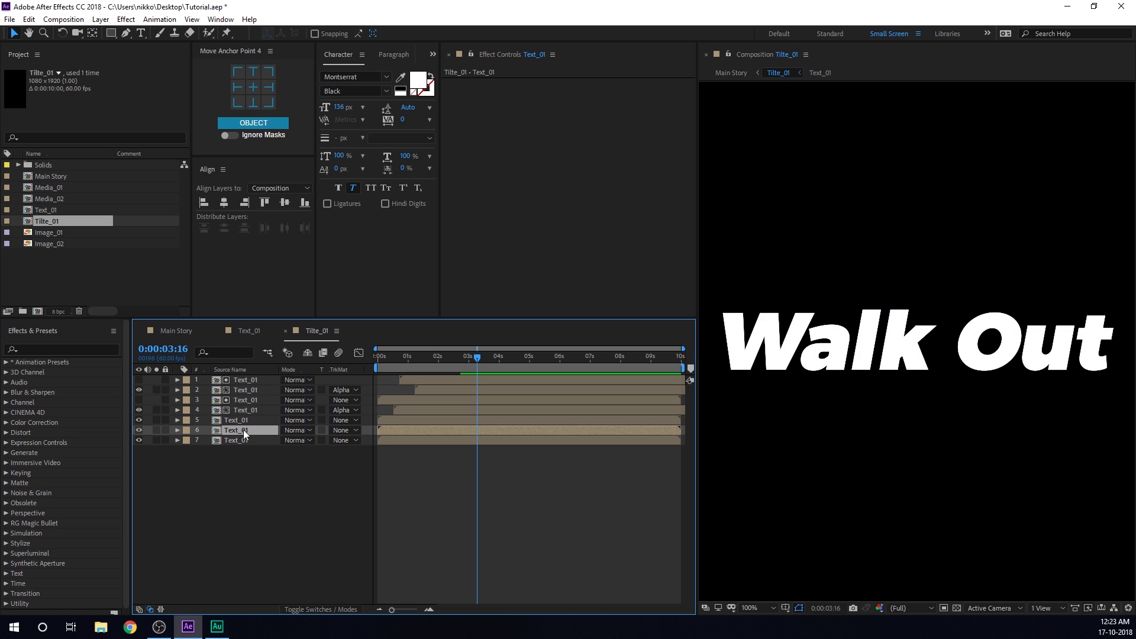
{"action": "left_click", "coordinate": [235, 440], "text": "shift"}
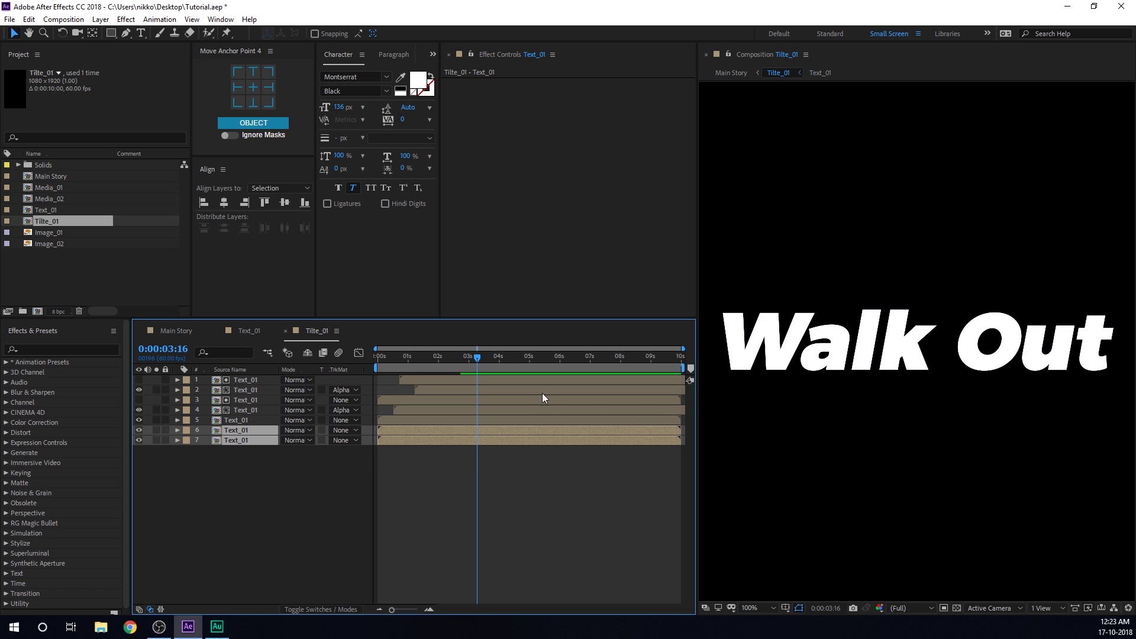
{"action": "left_click", "coordinate": [183, 433]}
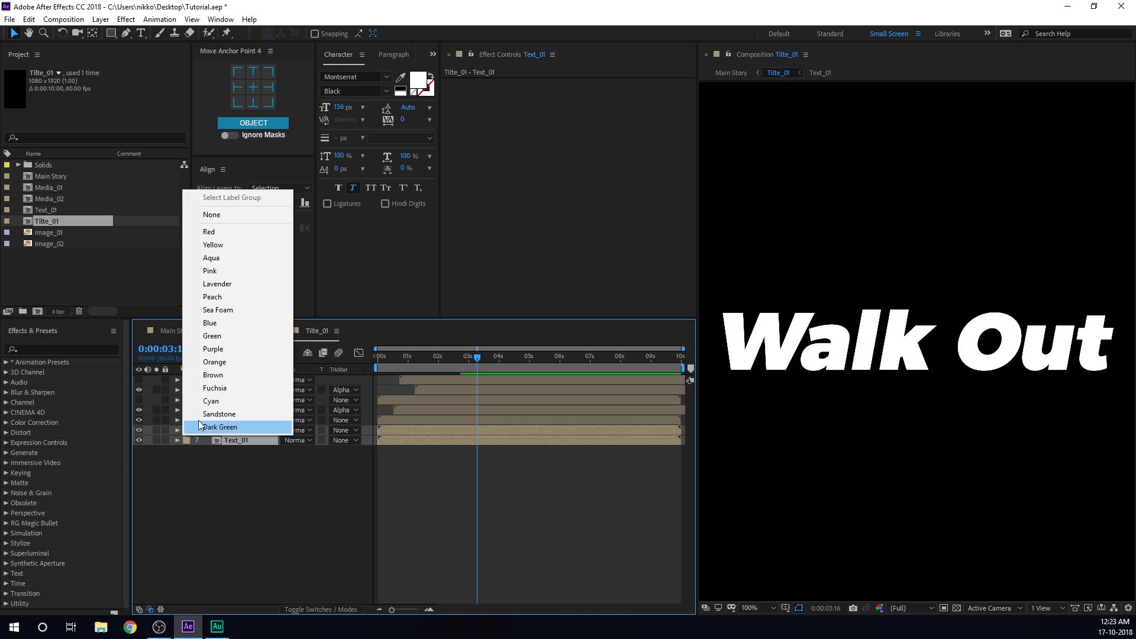
{"action": "left_click", "coordinate": [207, 322]}
- Offset the blue-labelled Text_01 layers down and right as a shadow edge, with the bottom one using an Alpha Inverted track matte
{"action": "left_click_drag", "start_coordinate": [856, 362], "coordinate": [853, 371]}
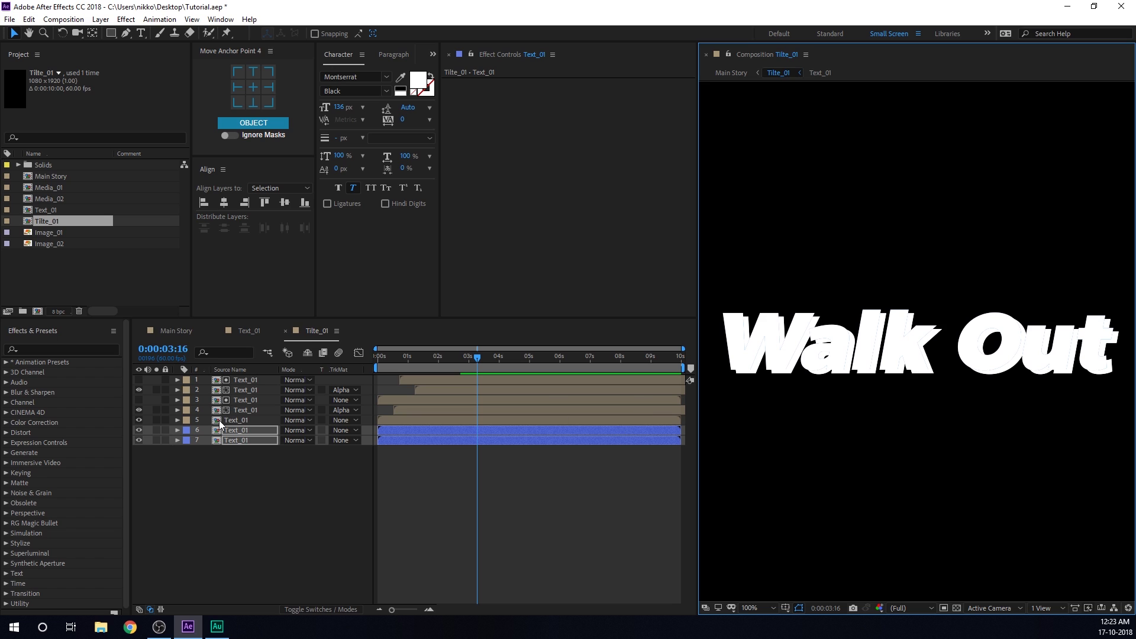
{"action": "left_click", "coordinate": [347, 456]}
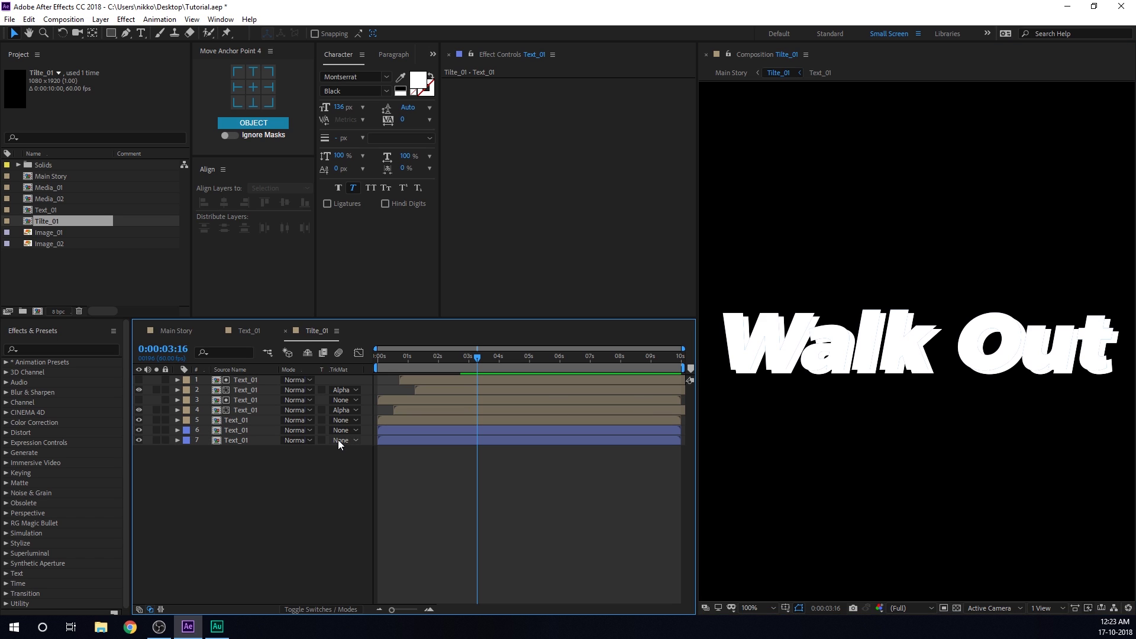
{"action": "left_click", "coordinate": [339, 439]}
{"action": "left_click", "coordinate": [368, 482]}
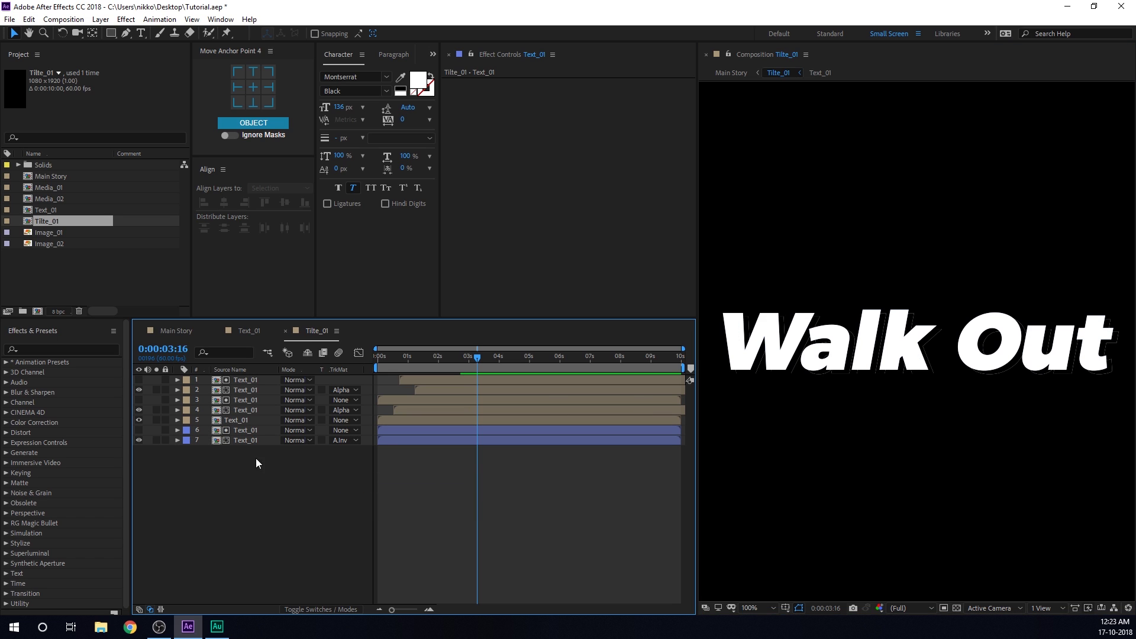
{"action": "left_click", "coordinate": [245, 442]}
{"action": "key", "text": "Return"}
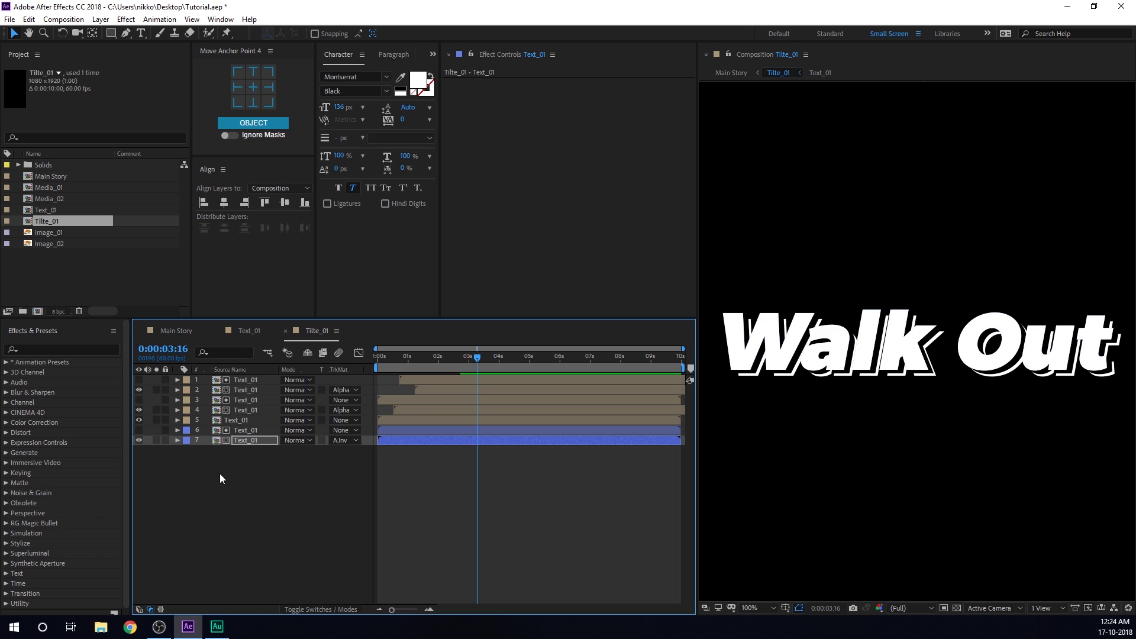
- Move both blue-labelled Text_01 layers together slightly down and left, and check the shadow edge along the whole title
{"action": "left_click", "coordinate": [220, 475]}
{"action": "left_click", "coordinate": [245, 431]}
{"action": "left_click", "coordinate": [245, 440], "text": "shift"}
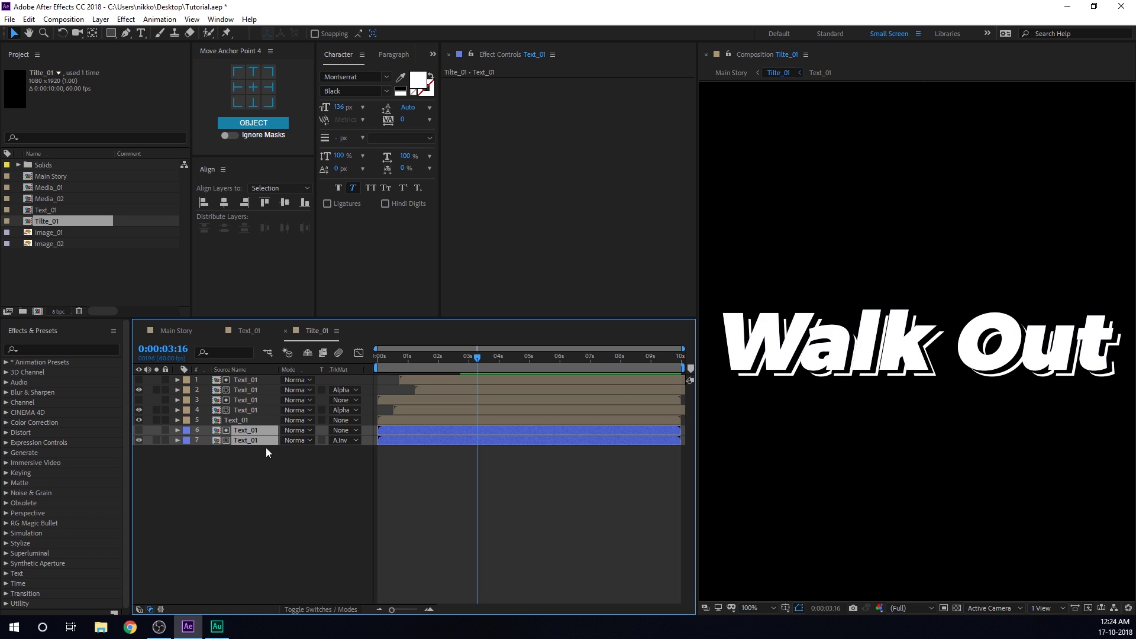
{"action": "scroll", "coordinate": [901, 431], "scroll_direction": "up", "scroll_amount": 2}
{"action": "scroll", "coordinate": [950, 365], "scroll_direction": "right", "scroll_amount": 2}
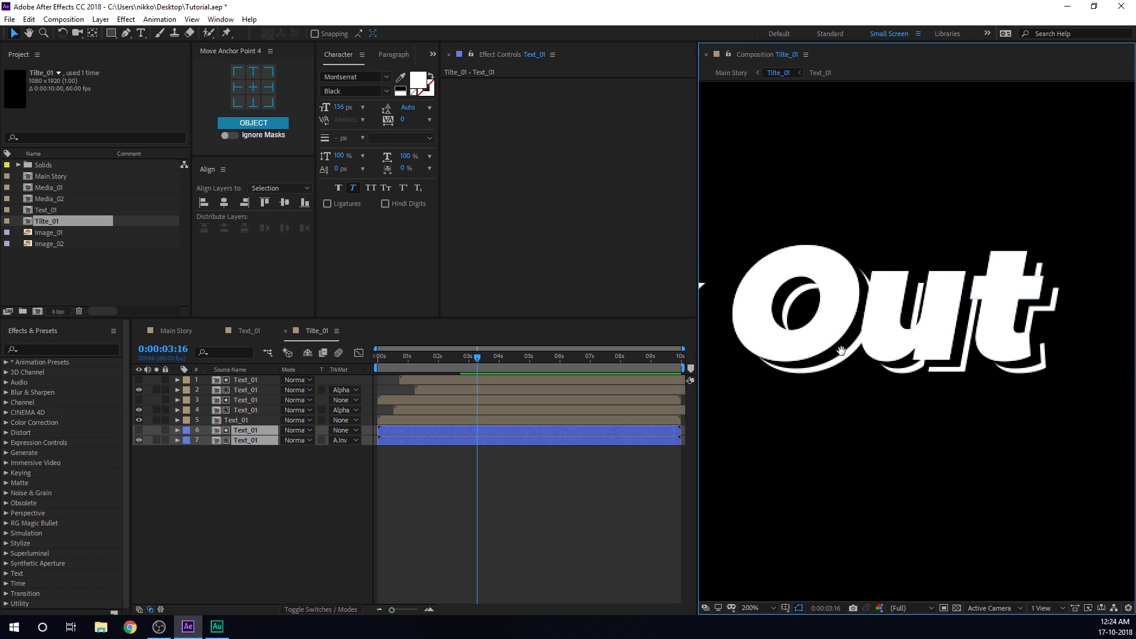
{"action": "left_click_drag", "start_coordinate": [950, 381], "coordinate": [937, 386]}
{"action": "left_click", "coordinate": [451, 469]}
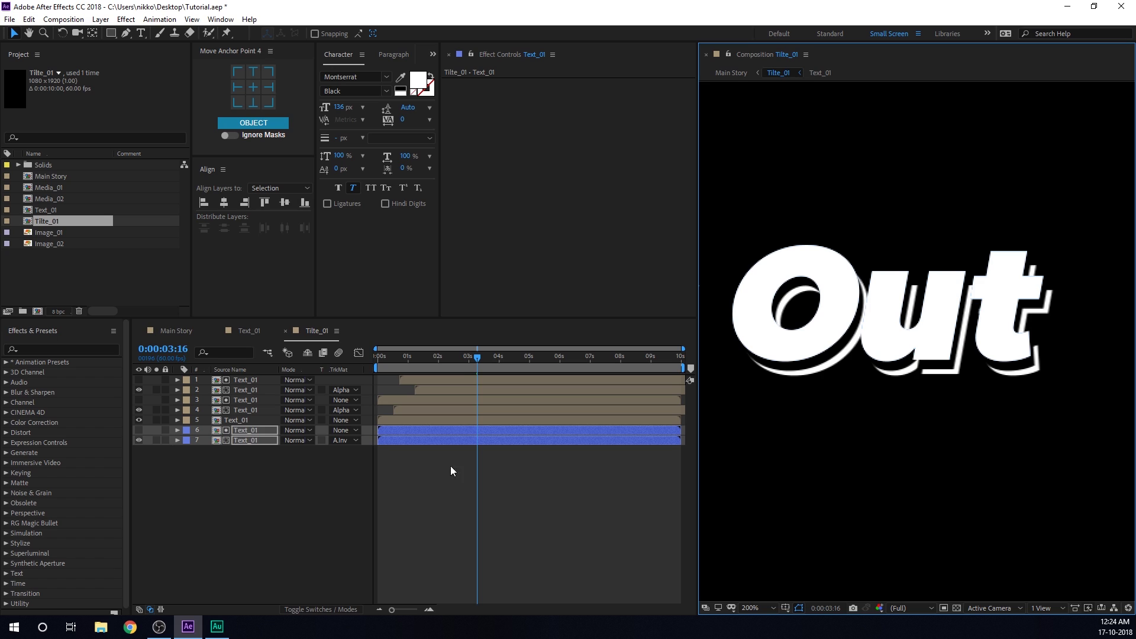
{"action": "left_click", "coordinate": [243, 437]}
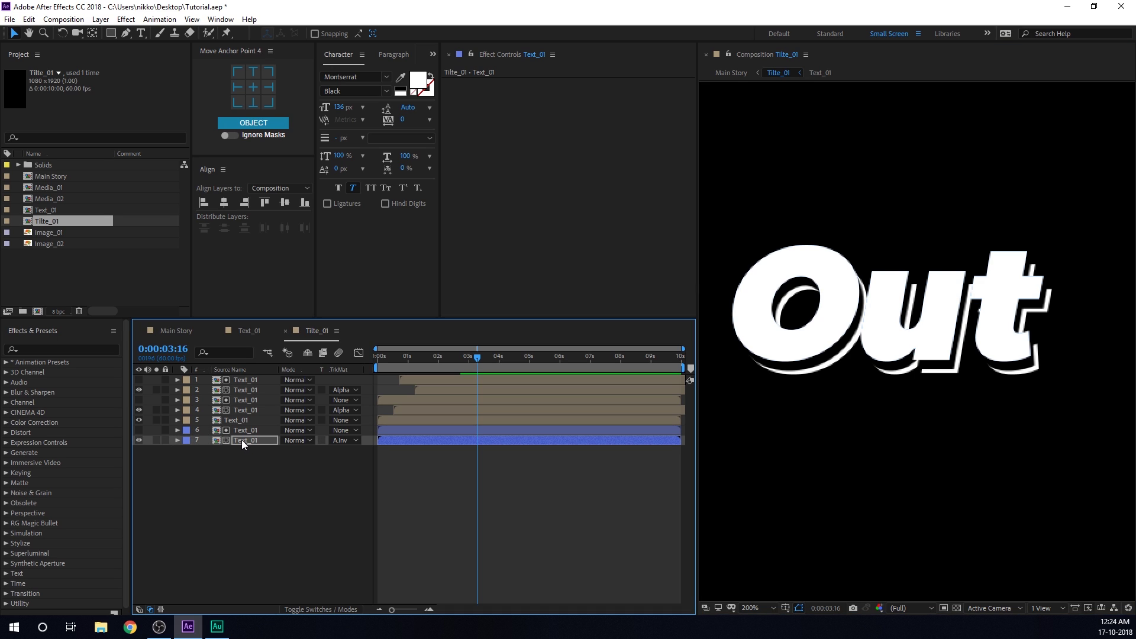
{"action": "left_click", "coordinate": [245, 494]}
{"action": "scroll", "coordinate": [845, 431], "scroll_direction": "down", "scroll_amount": 4}
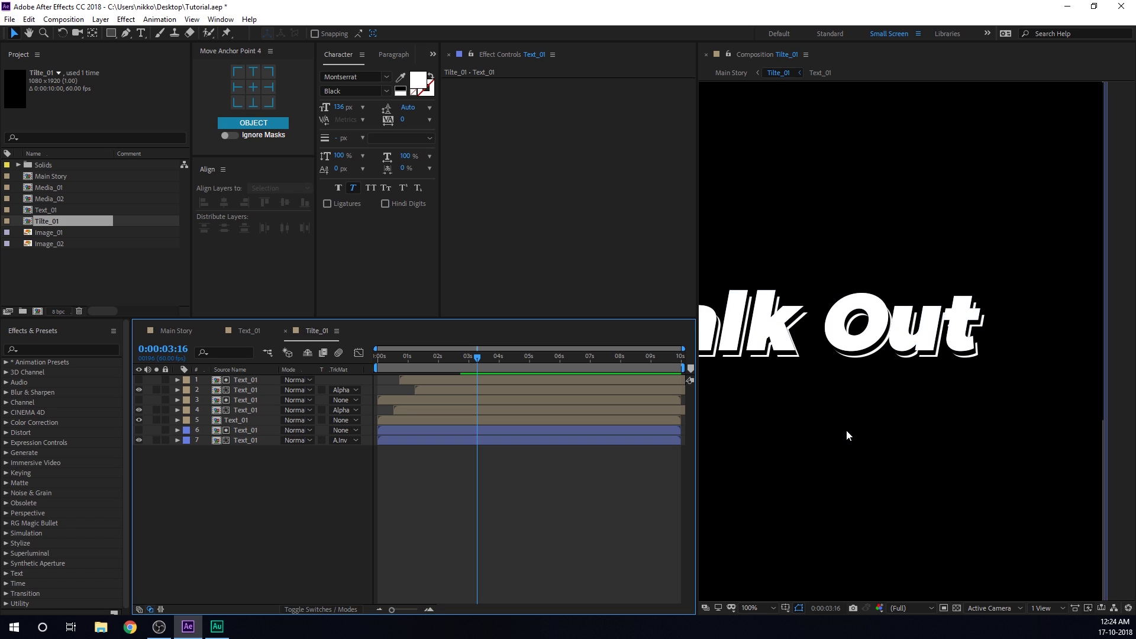
{"action": "scroll", "coordinate": [838, 409], "scroll_direction": "up", "scroll_amount": 2}
{"action": "left_click_drag", "start_coordinate": [880, 398], "coordinate": [943, 390]}
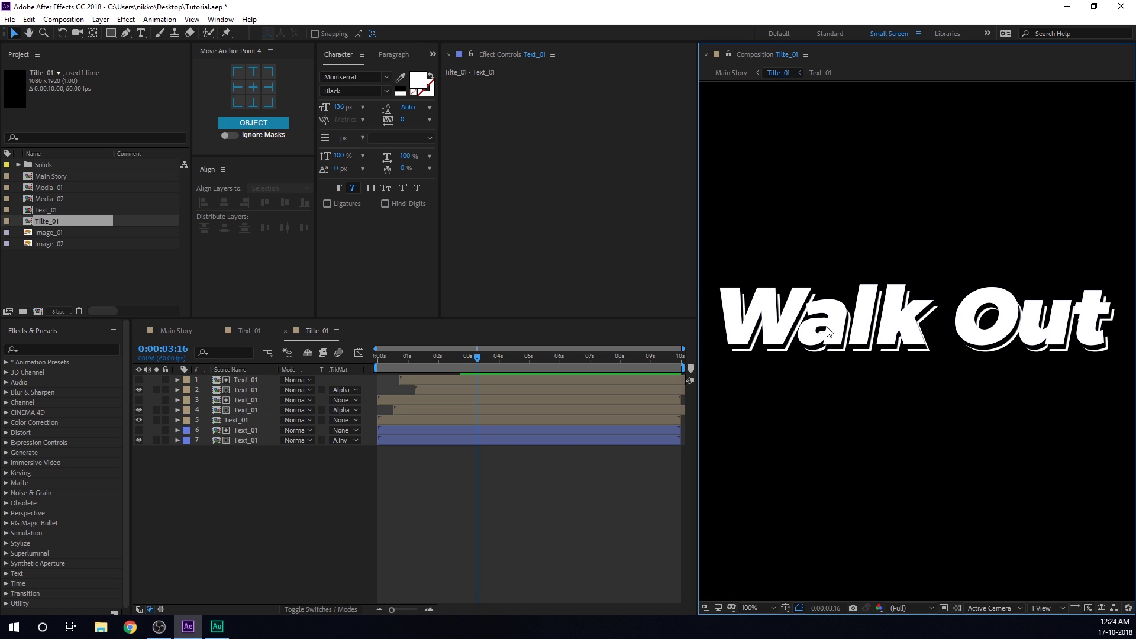
{"action": "scroll", "coordinate": [410, 406], "scroll_direction": "down", "scroll_amount": 1}
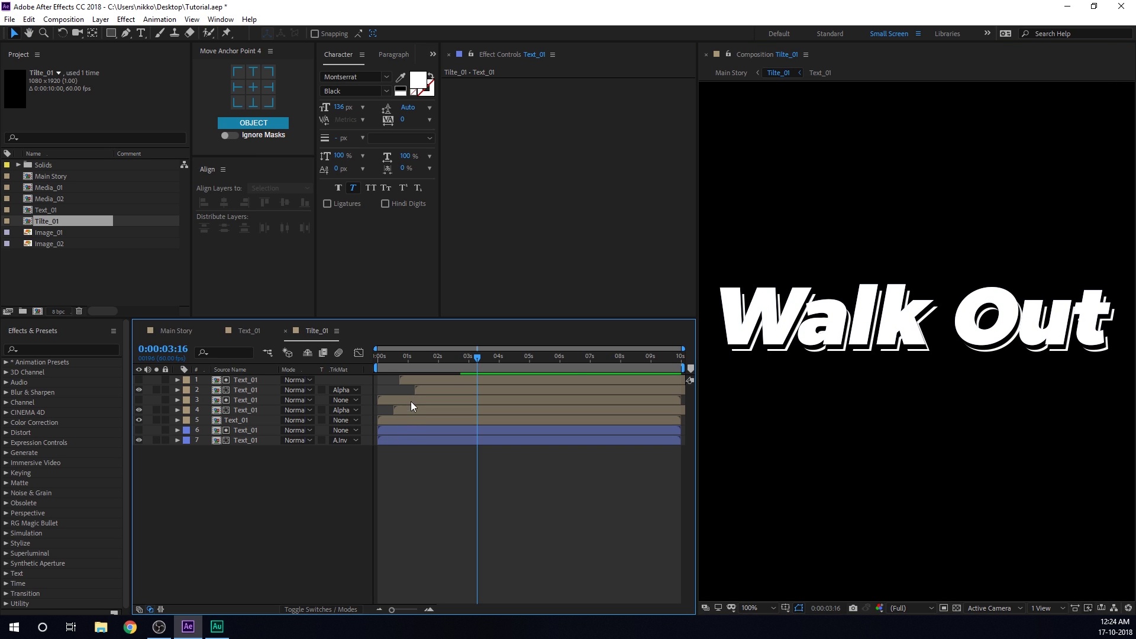
- Shift the two blue-labelled Text_01 layers to start at about 1 second and preview the title from the beginning
{"action": "left_click", "coordinate": [416, 377]}
{"action": "left_click", "coordinate": [399, 417], "text": "shift"}
{"action": "left_click_drag", "start_coordinate": [410, 406], "coordinate": [419, 432]}
{"action": "left_click", "coordinate": [393, 433]}
{"action": "left_click", "coordinate": [393, 438], "text": "shift"}
{"action": "left_click", "coordinate": [395, 455]}
{"action": "key", "text": "Home"}
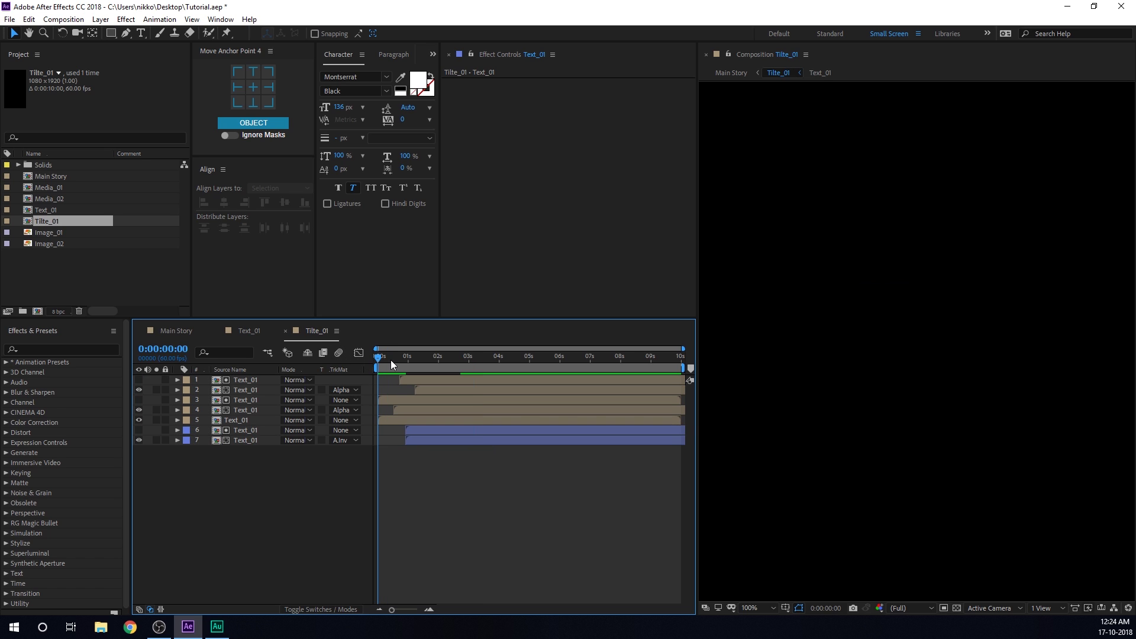
{"action": "key", "text": "space"}
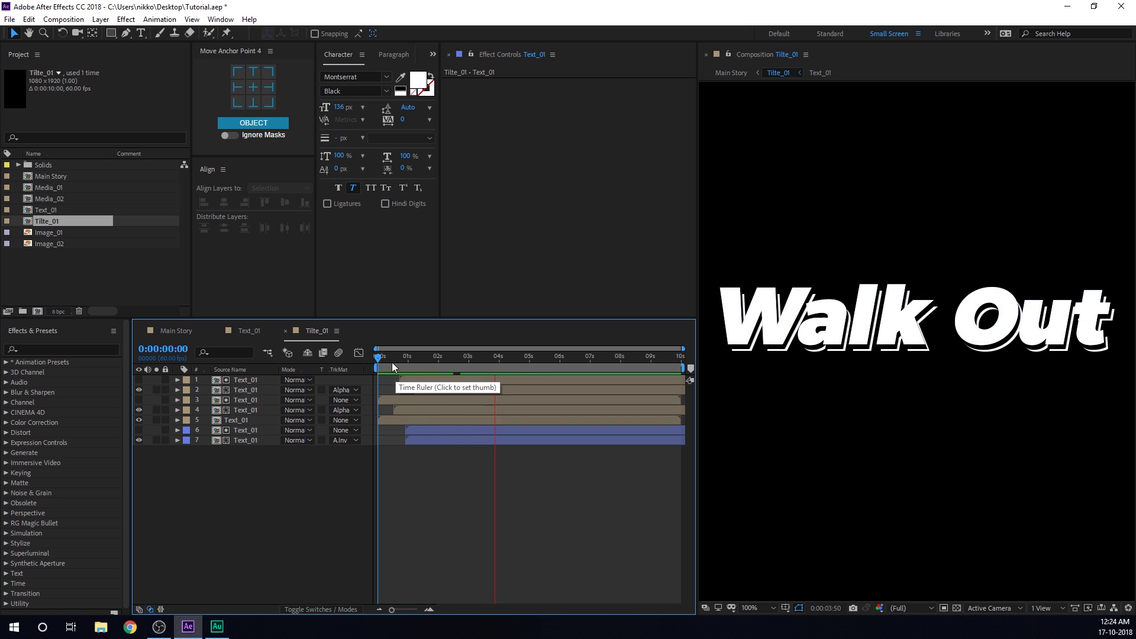
{"action": "left_click_drag", "start_coordinate": [392, 362], "coordinate": [474, 403]}
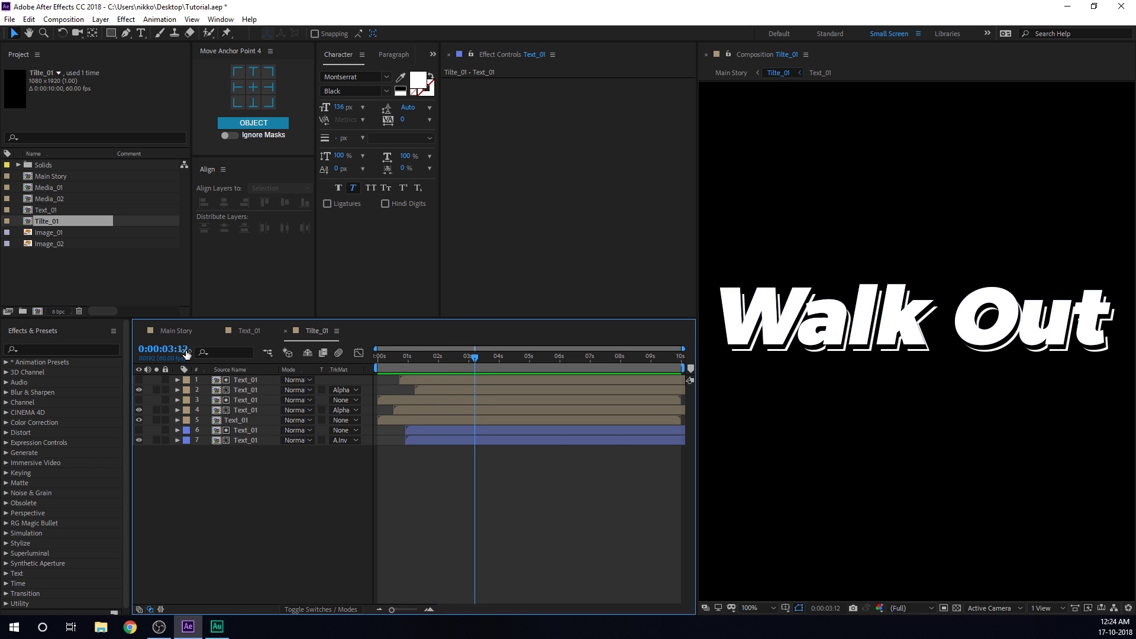
- Return to the Main Story composition and duplicate the Tilte_01 and Text_01 compositions in the project
{"action": "left_click", "coordinate": [183, 329]}
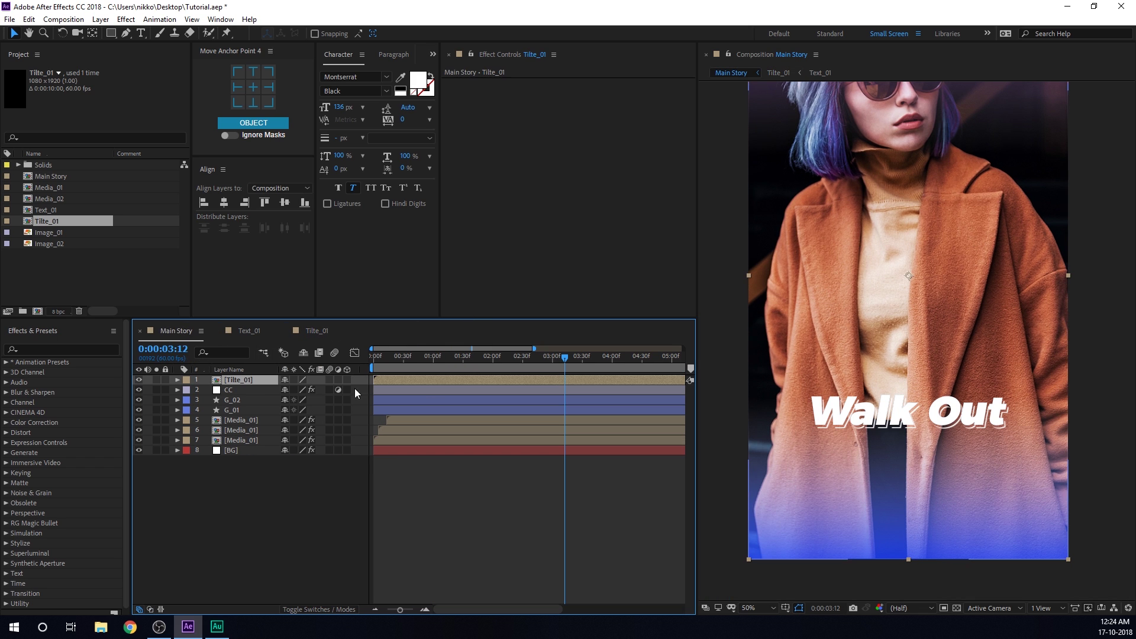
{"action": "left_click", "coordinate": [80, 243]}
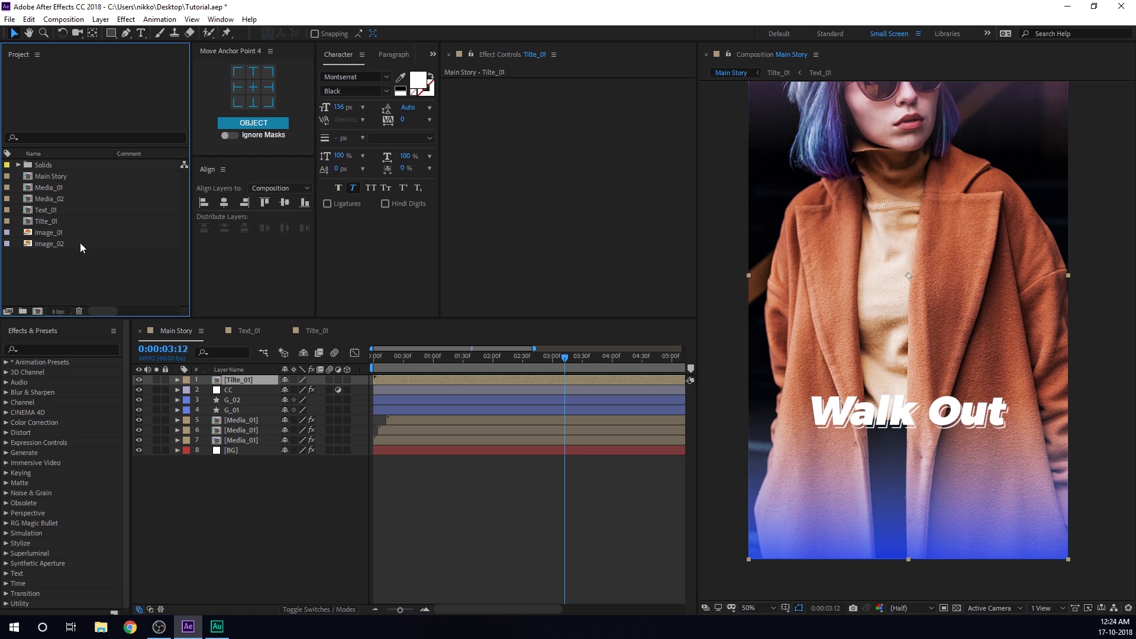
{"action": "left_click", "coordinate": [49, 224]}
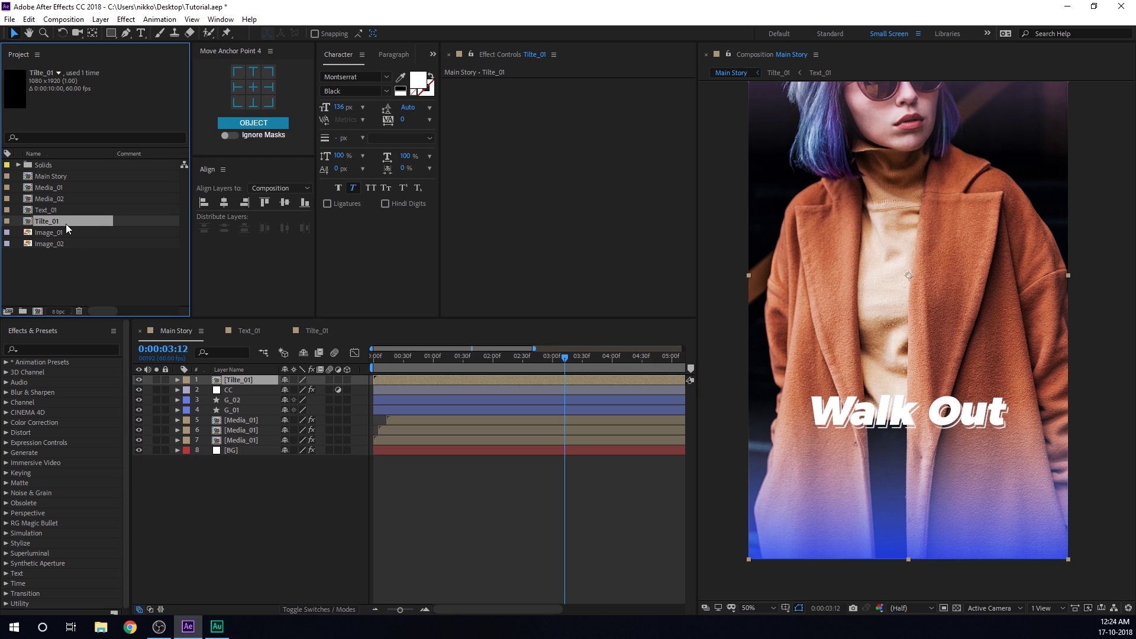
{"action": "key", "text": "ctrl+d"}
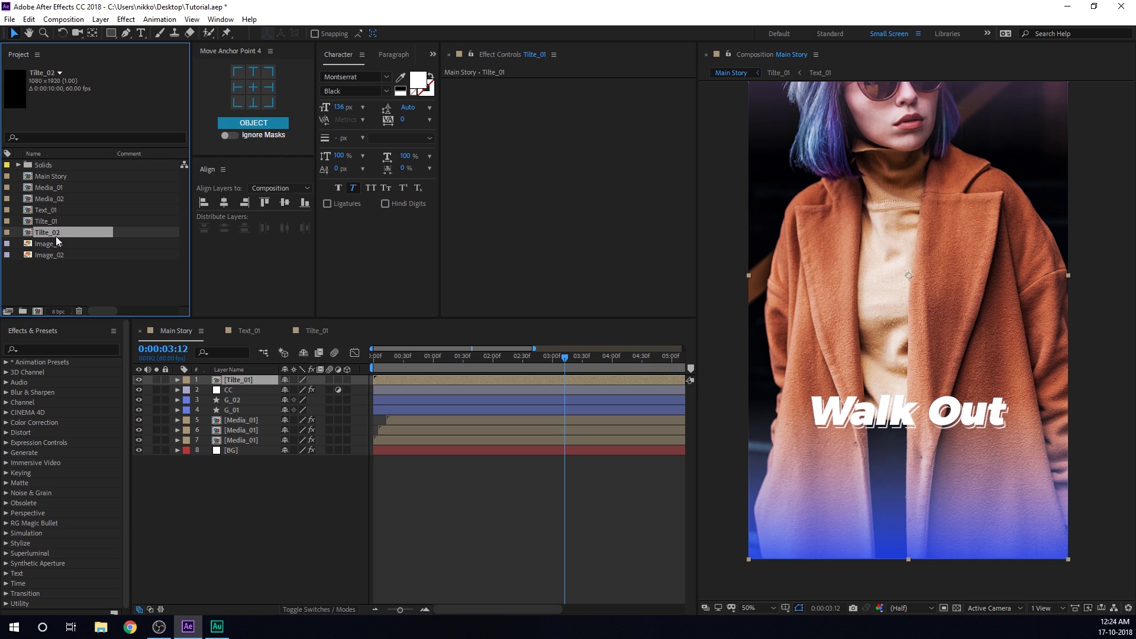
{"action": "left_click", "coordinate": [49, 211]}
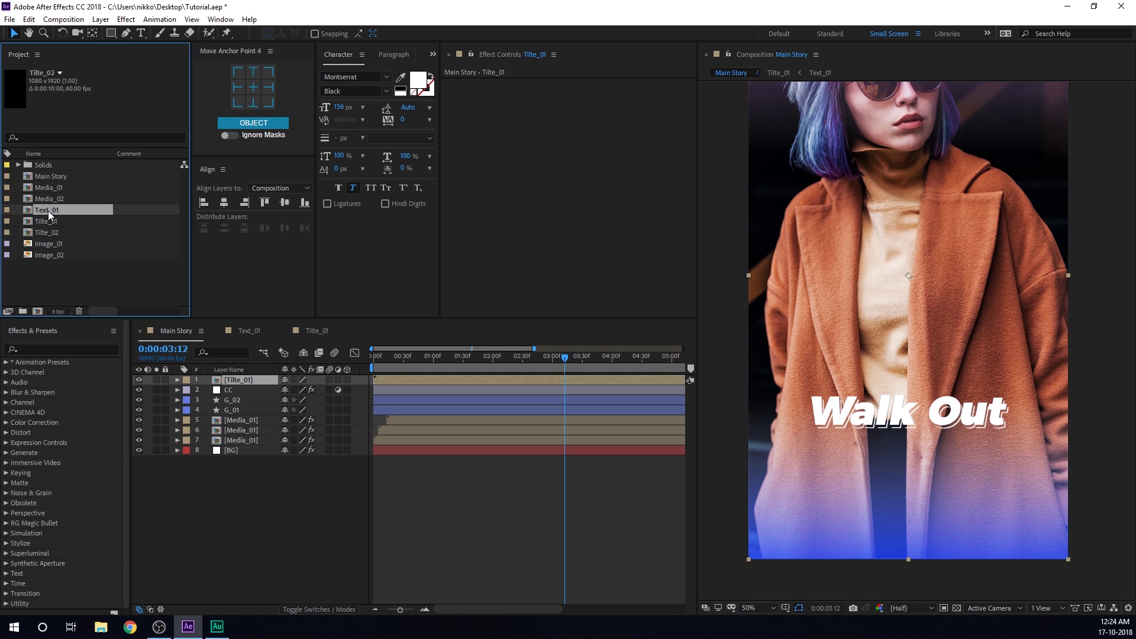
{"action": "key", "text": "ctrl+d"}
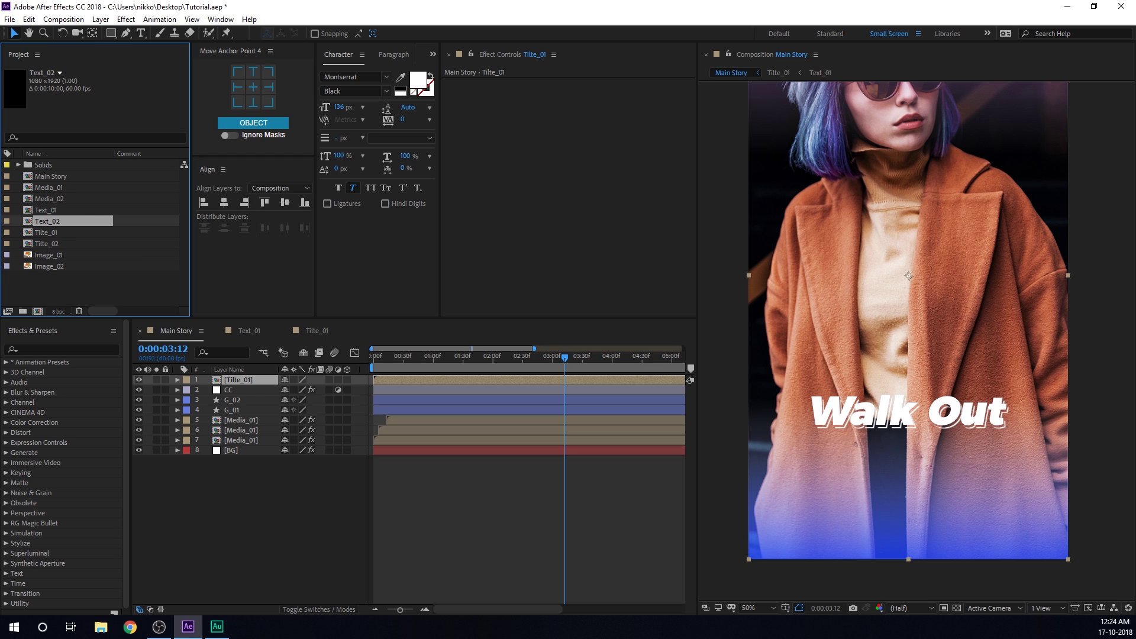
- Open the Tilte_02 composition and replace the source of all its Text_01 layers with Text_02
{"action": "double_click", "coordinate": [45, 243]}
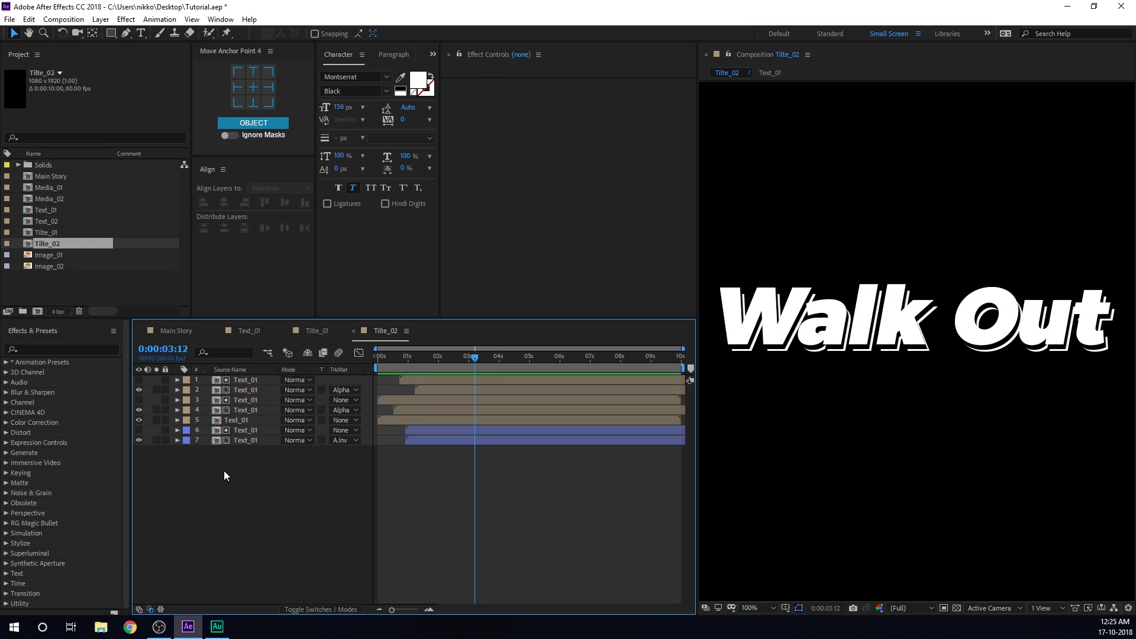
{"action": "left_click_drag", "start_coordinate": [224, 470], "coordinate": [260, 382]}
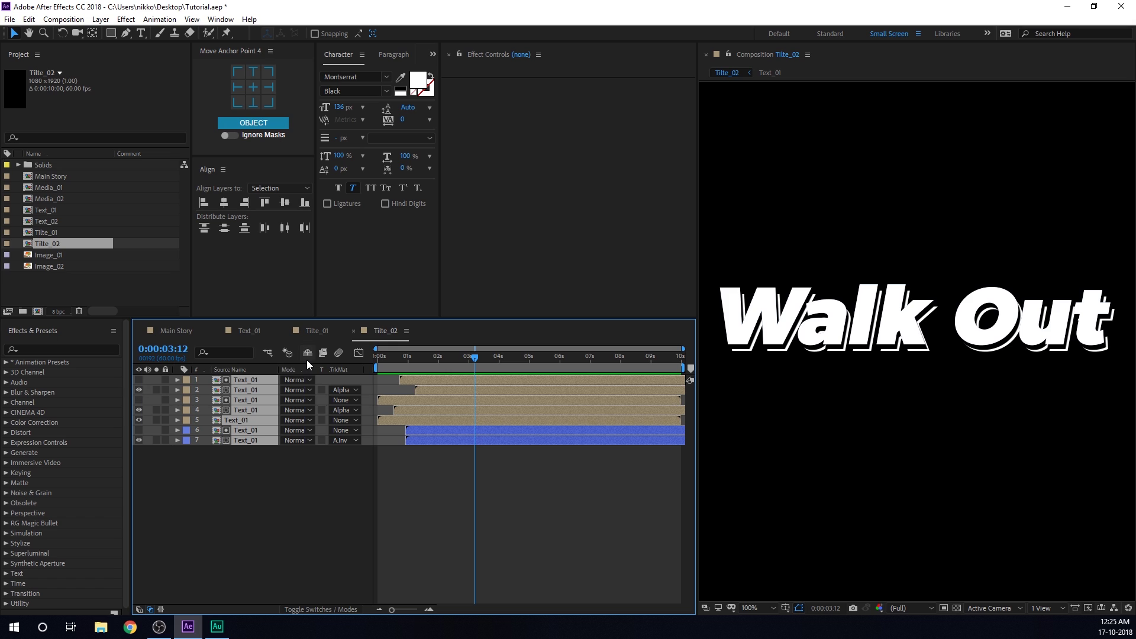
{"action": "left_click", "coordinate": [47, 222]}
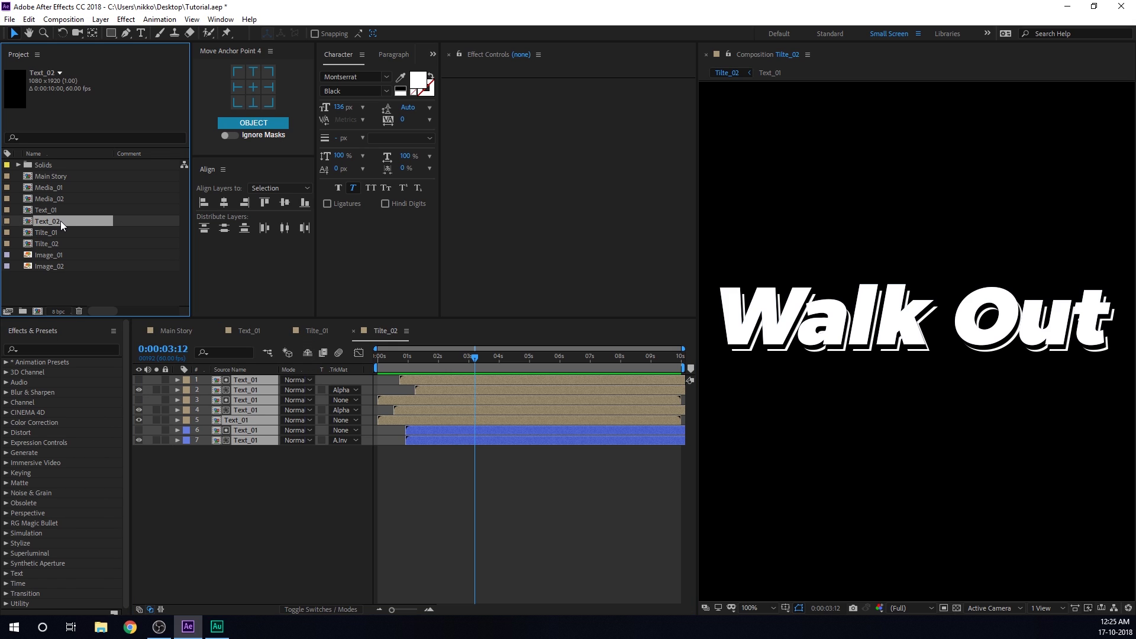
{"action": "left_click_drag", "start_coordinate": [60, 221], "coordinate": [250, 382]}
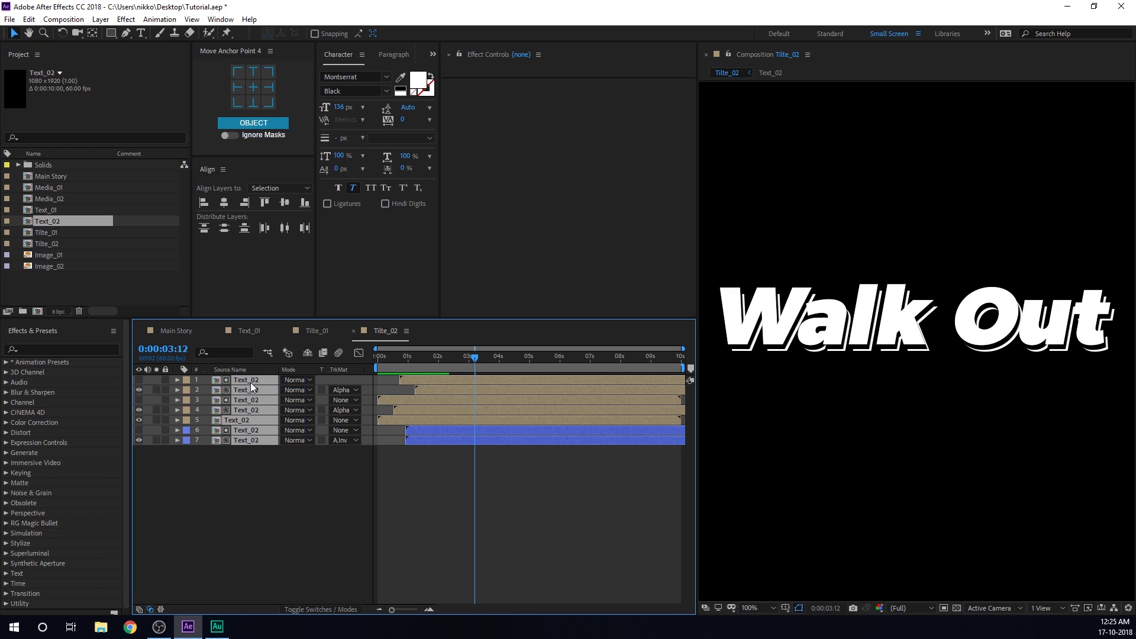
- Open the Text_02 composition from a layer in Tilte_02 and change its text to "In Style"
{"action": "left_click", "coordinate": [294, 461]}
{"action": "left_click", "coordinate": [243, 422]}
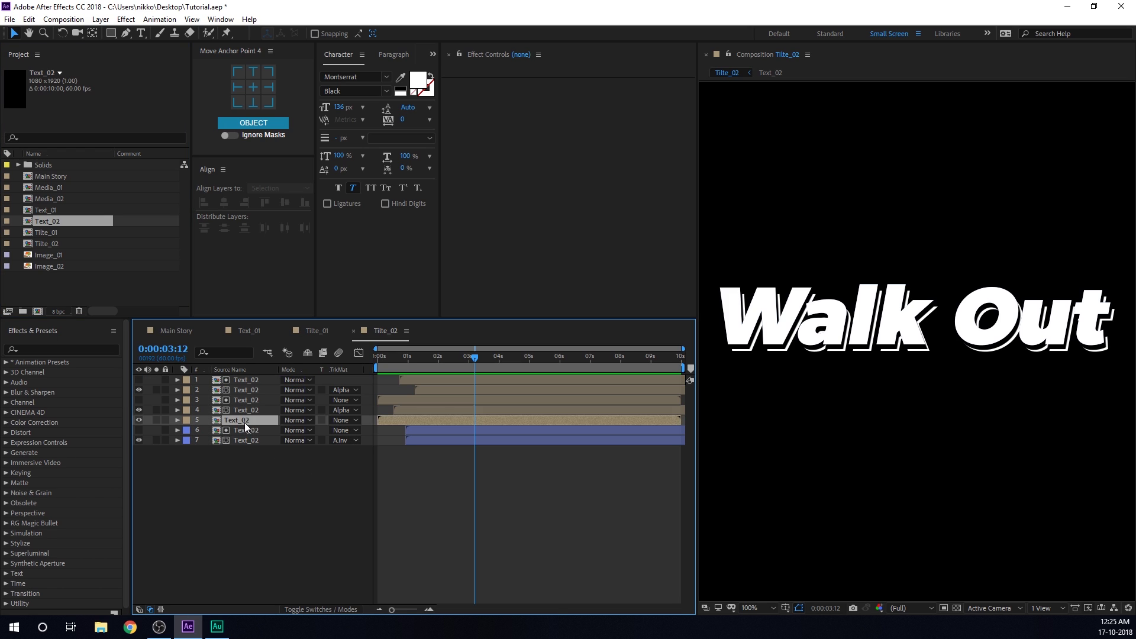
{"action": "double_click", "coordinate": [244, 423]}
{"action": "double_click", "coordinate": [239, 379]}
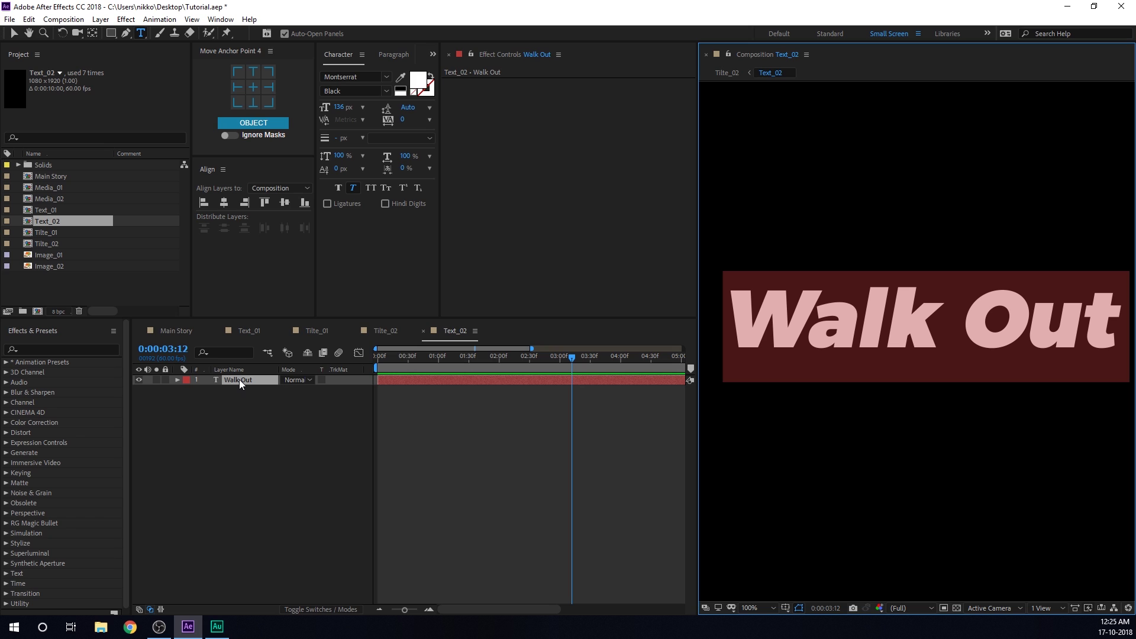
{"action": "type", "text": "In"}
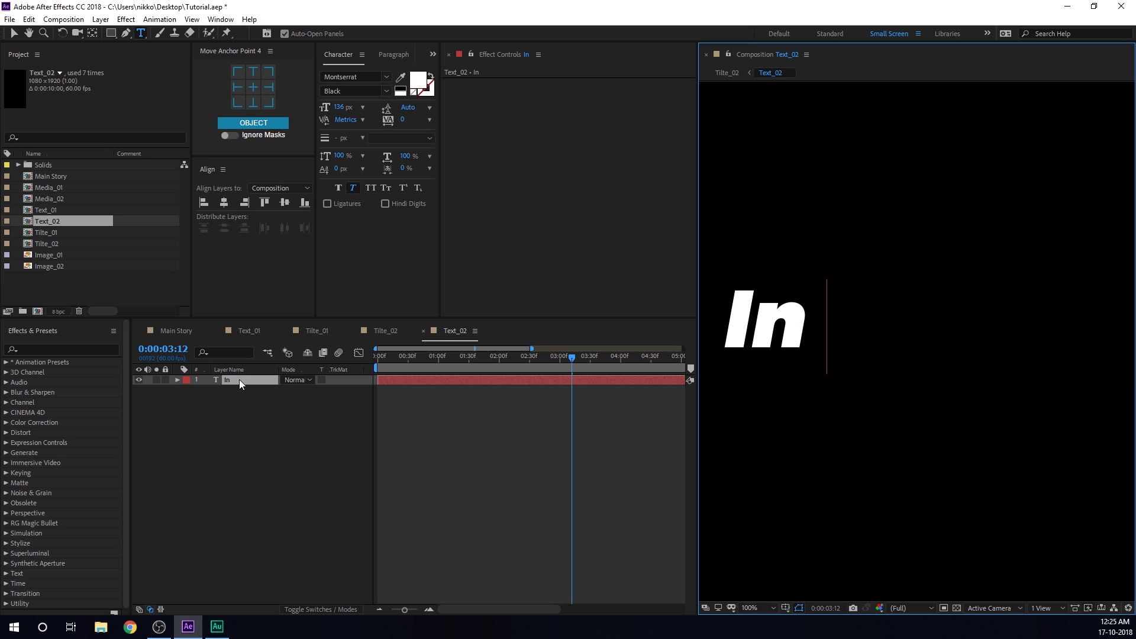
{"action": "type", "text": " Style"}
{"action": "key", "text": "Escape"}
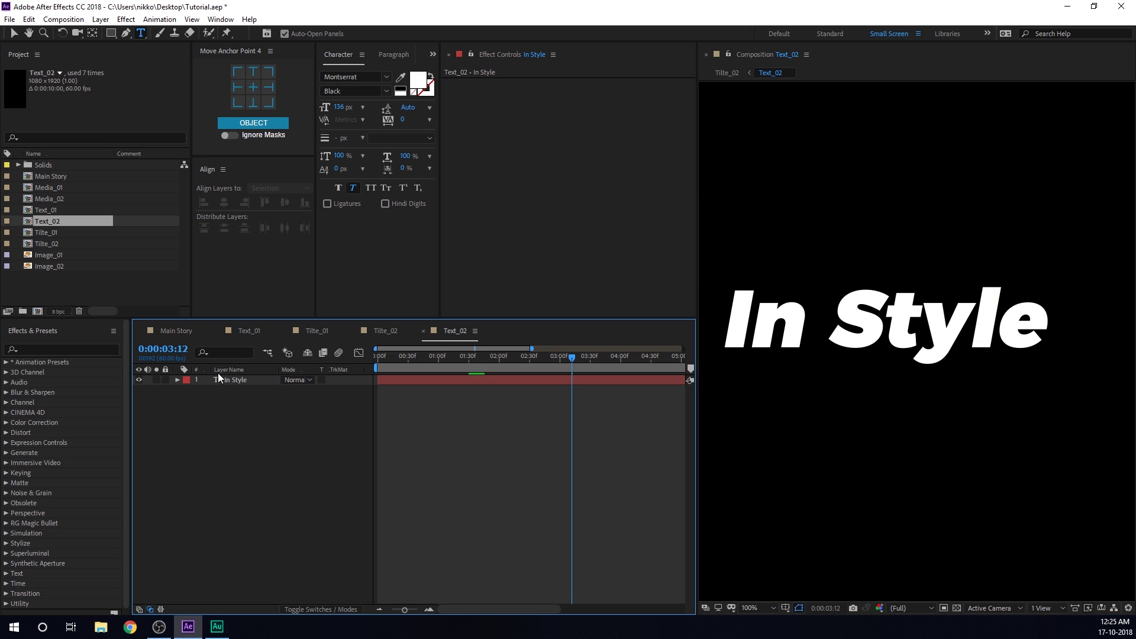
- Add Tilte_02 to Main Story below the Tilte_01 layer and position its title just under "Walk Out", slightly indented
{"action": "left_click", "coordinate": [182, 331]}
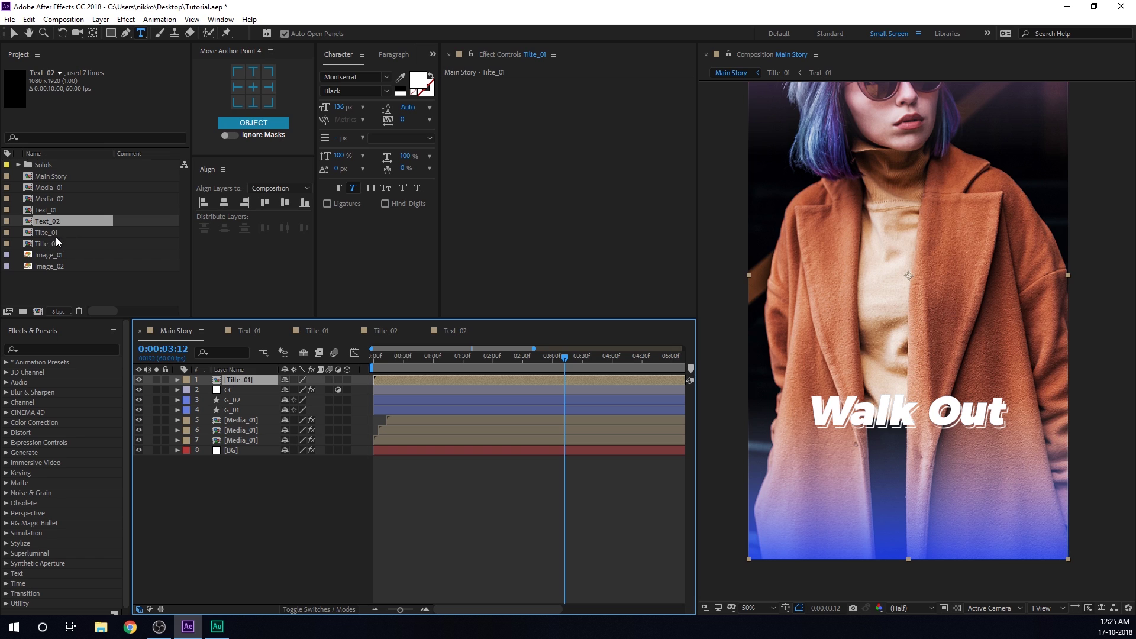
{"action": "left_click_drag", "start_coordinate": [56, 240], "coordinate": [242, 386]}
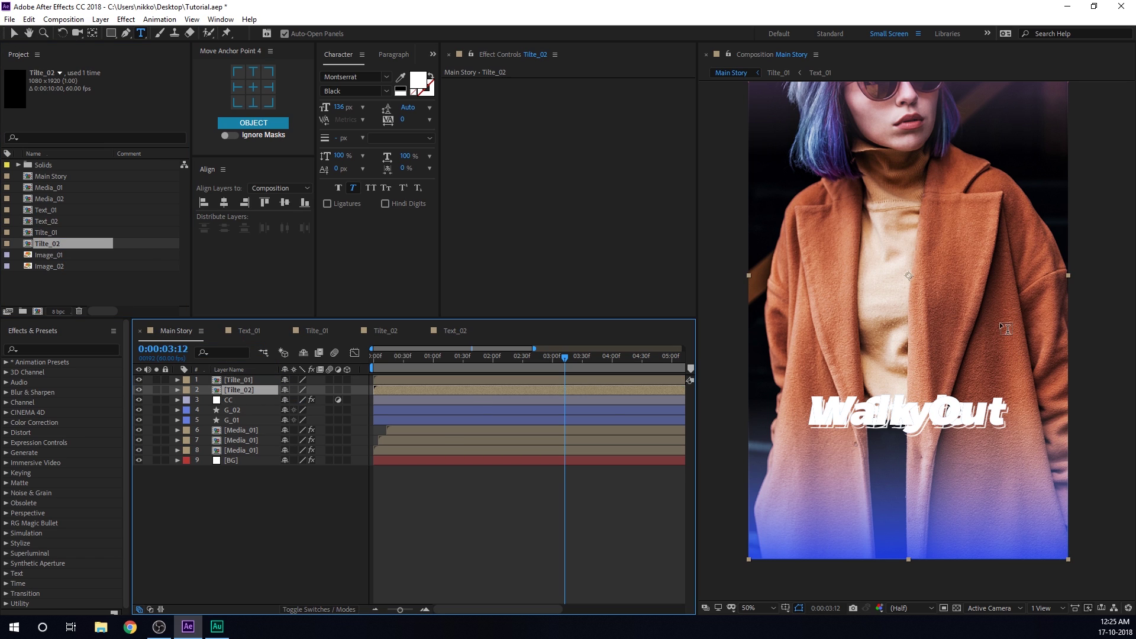
{"action": "key", "text": "v"}
{"action": "left_click_drag", "start_coordinate": [914, 417], "coordinate": [929, 465]}
{"action": "left_click_drag", "start_coordinate": [930, 463], "coordinate": [912, 459]}
- Shift the Tilte_01 and Tilte_02 layers together to start at about 35 frames and preview both title animations
{"action": "left_click_drag", "start_coordinate": [371, 357], "coordinate": [538, 379]}
{"action": "left_click", "coordinate": [386, 380], "text": "shift"}
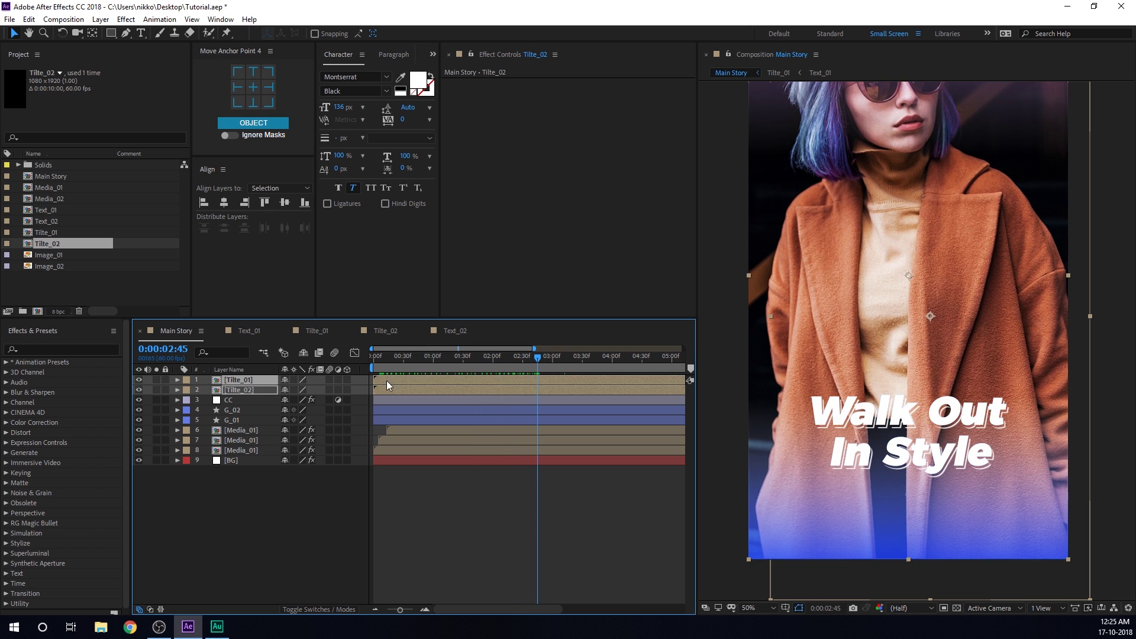
{"action": "mouse_move", "coordinate": [406, 367]}
{"action": "left_mouse_down"}
{"action": "mouse_move", "coordinate": [466, 367]}
{"action": "mouse_move", "coordinate": [415, 357]}
{"action": "left_mouse_up"}
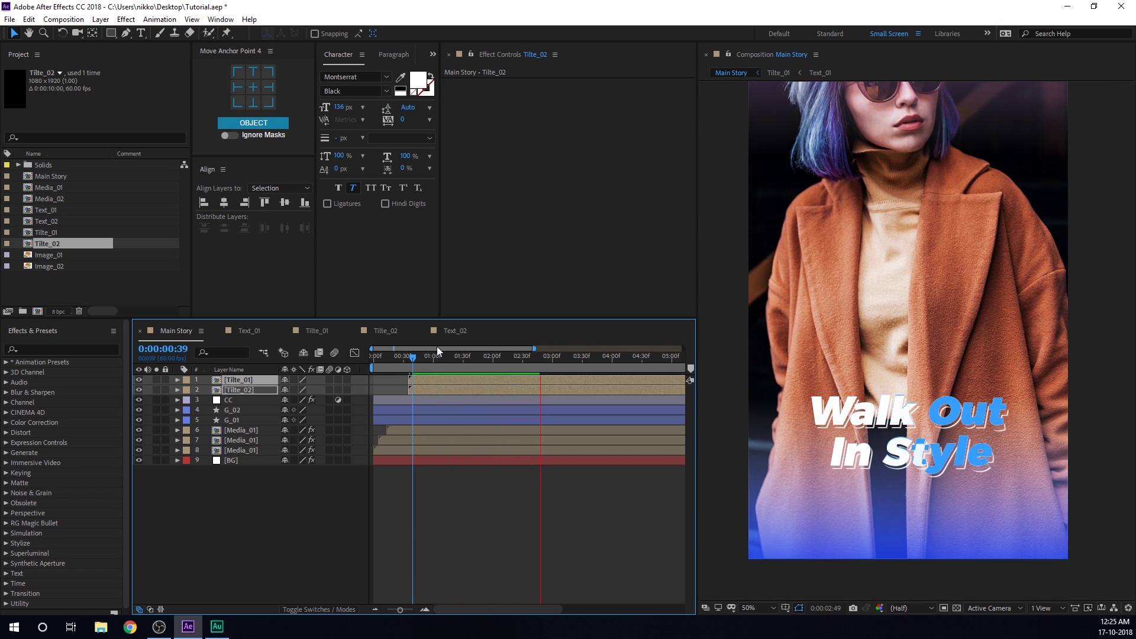
{"action": "left_click", "coordinate": [412, 356]}
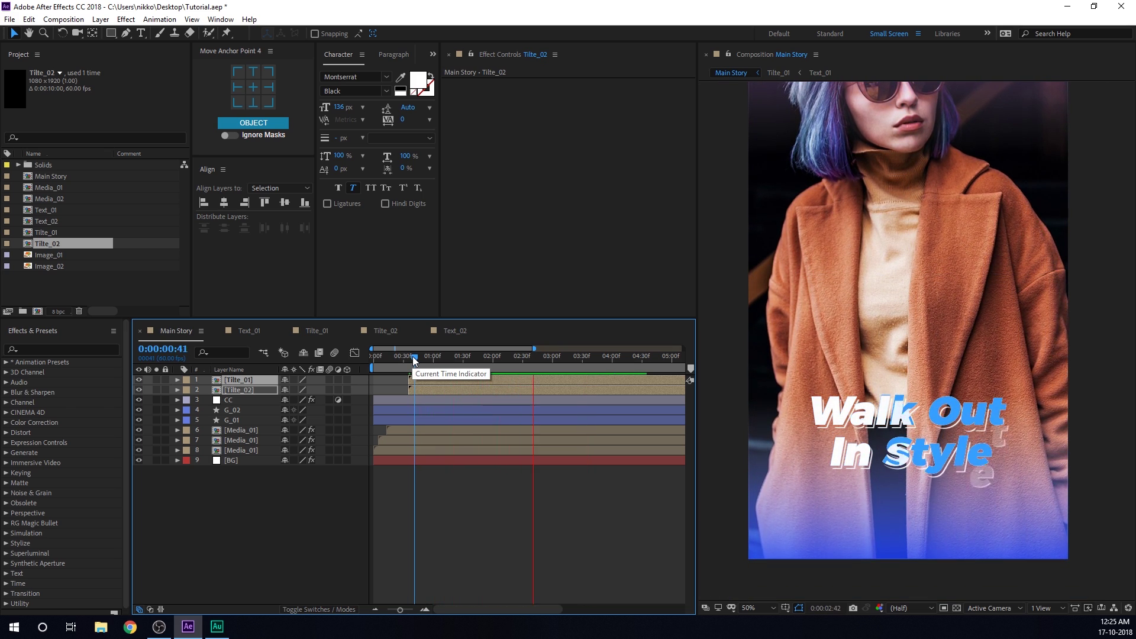
{"action": "left_click_drag", "start_coordinate": [413, 356], "coordinate": [579, 356]}
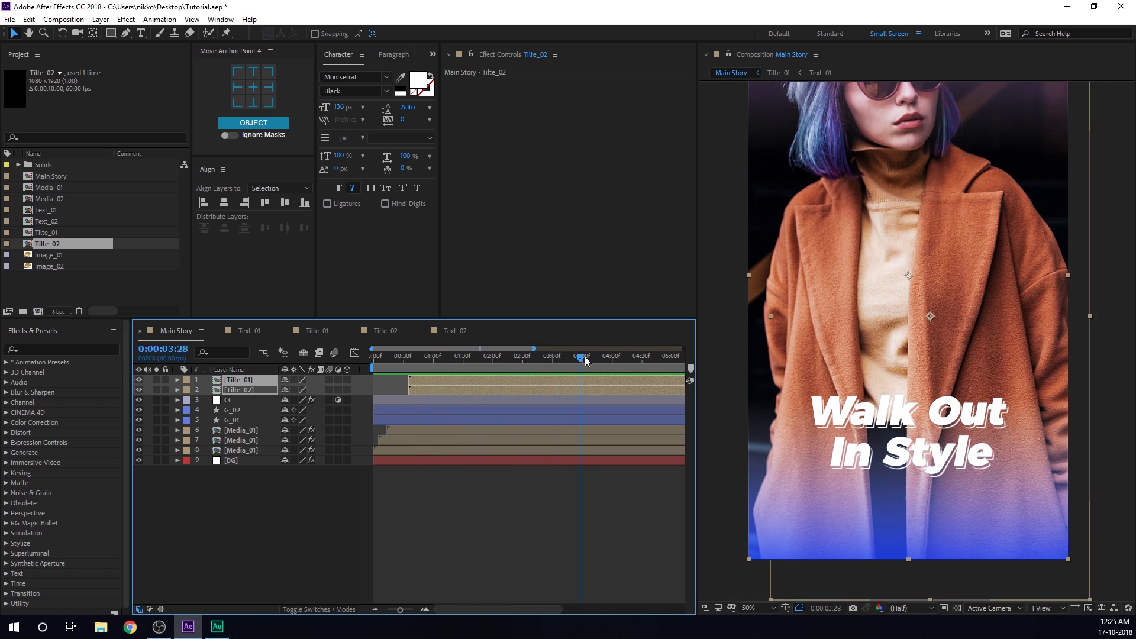
{"action": "key", "text": "h"}
{"action": "left_click_drag", "start_coordinate": [845, 329], "coordinate": [848, 356]}
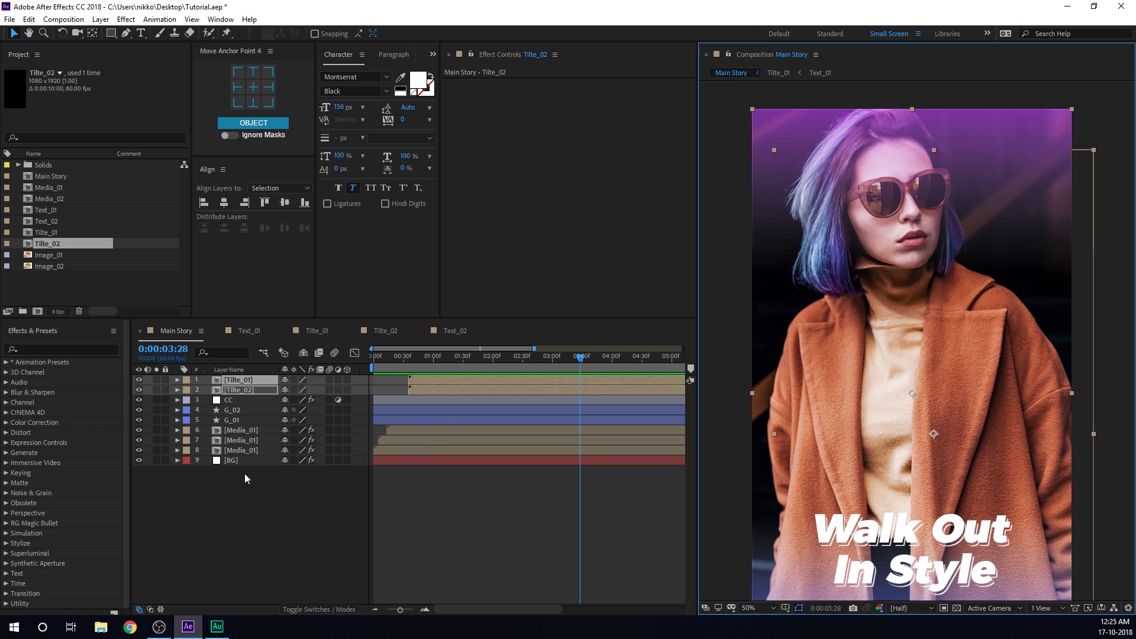
- Copy the In Style text layer from Text_02 into Main Story and place it in the image's upper-left corner
{"action": "left_click", "coordinate": [246, 478]}
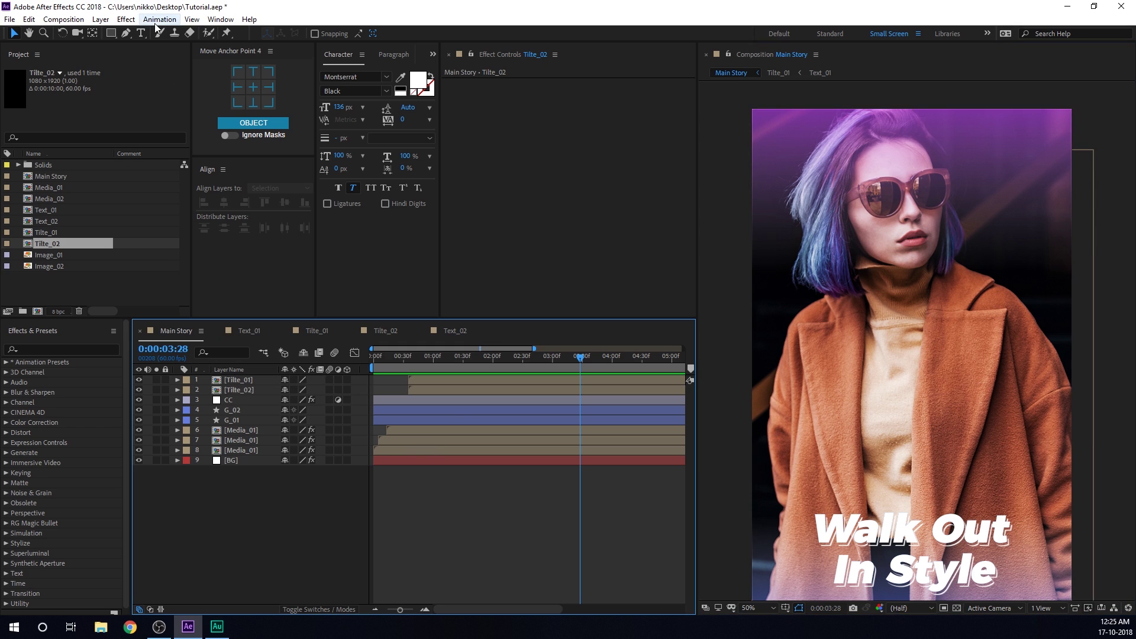
{"action": "left_click", "coordinate": [449, 331]}
{"action": "left_click", "coordinate": [233, 379]}
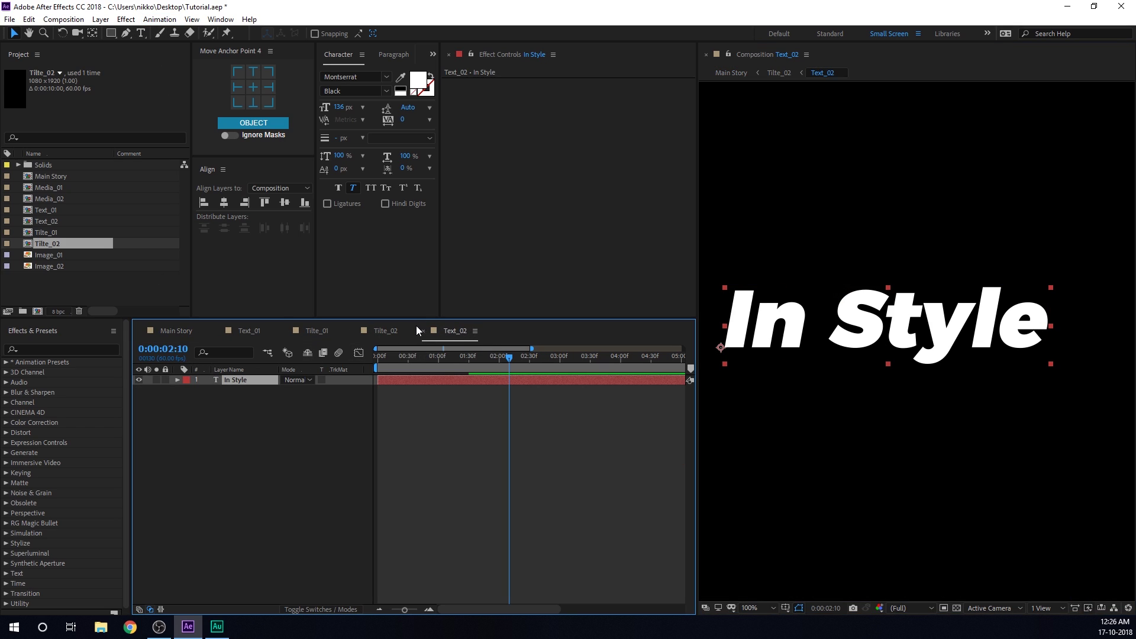
{"action": "left_click", "coordinate": [176, 330]}
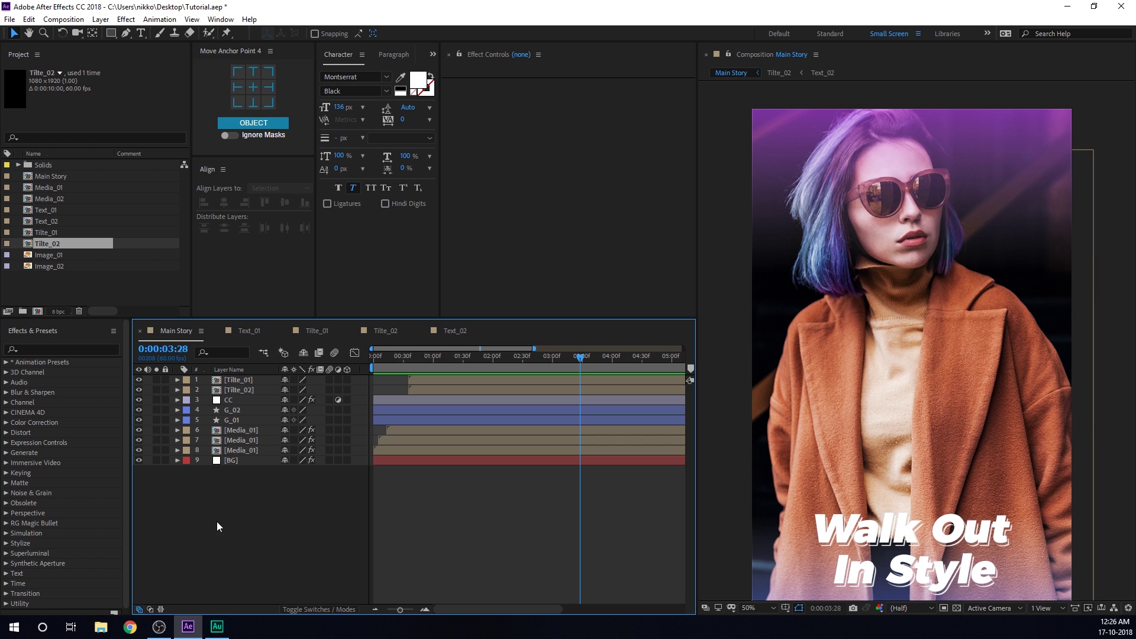
{"action": "key", "text": "ctrl+v"}
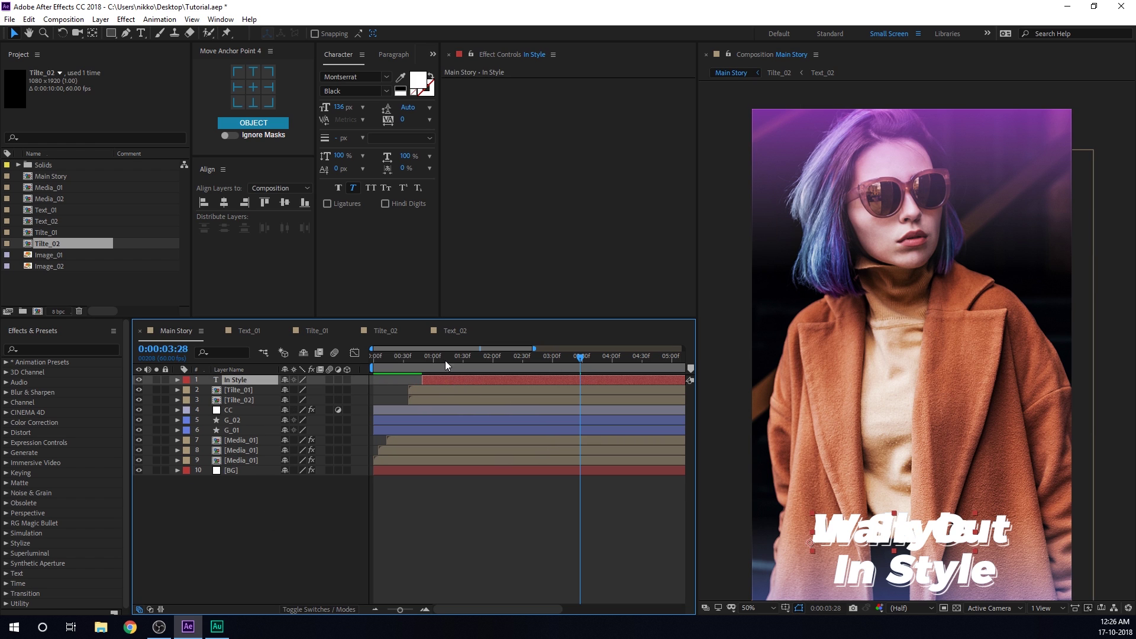
{"action": "left_click_drag", "start_coordinate": [445, 360], "coordinate": [521, 362]}
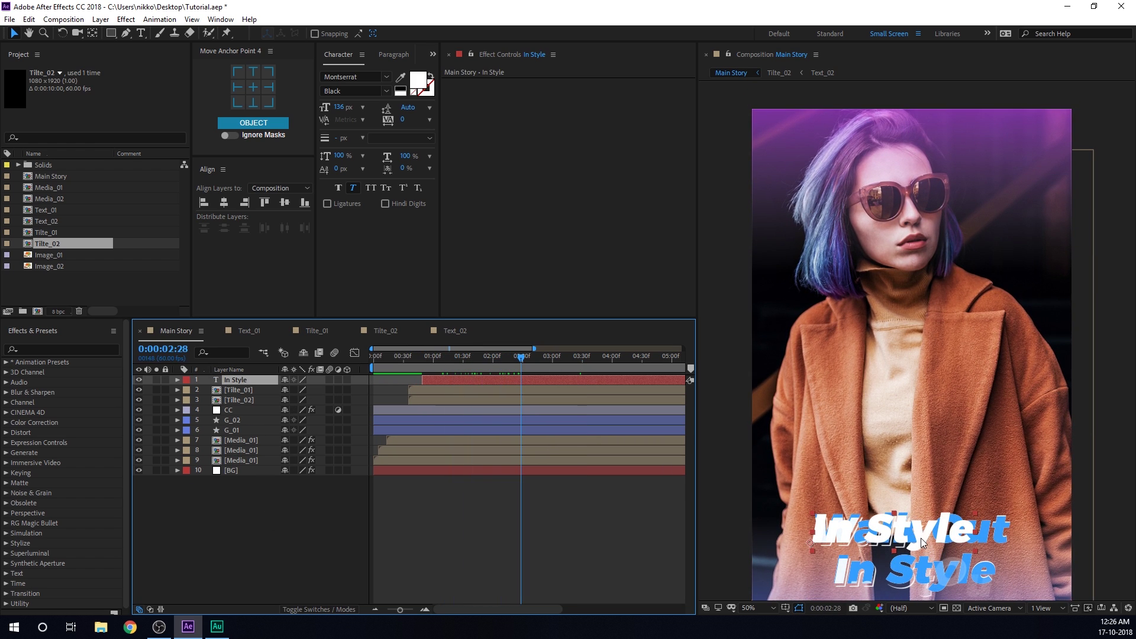
{"action": "left_click_drag", "start_coordinate": [921, 542], "coordinate": [920, 192]}
{"action": "scroll", "coordinate": [920, 192], "scroll_direction": "up", "scroll_amount": 3}
{"action": "left_click_drag", "start_coordinate": [914, 282], "coordinate": [882, 247]}
- Change the copied text layer to "#fashion" and reduce its font size to 77 px
{"action": "double_click", "coordinate": [264, 379]}
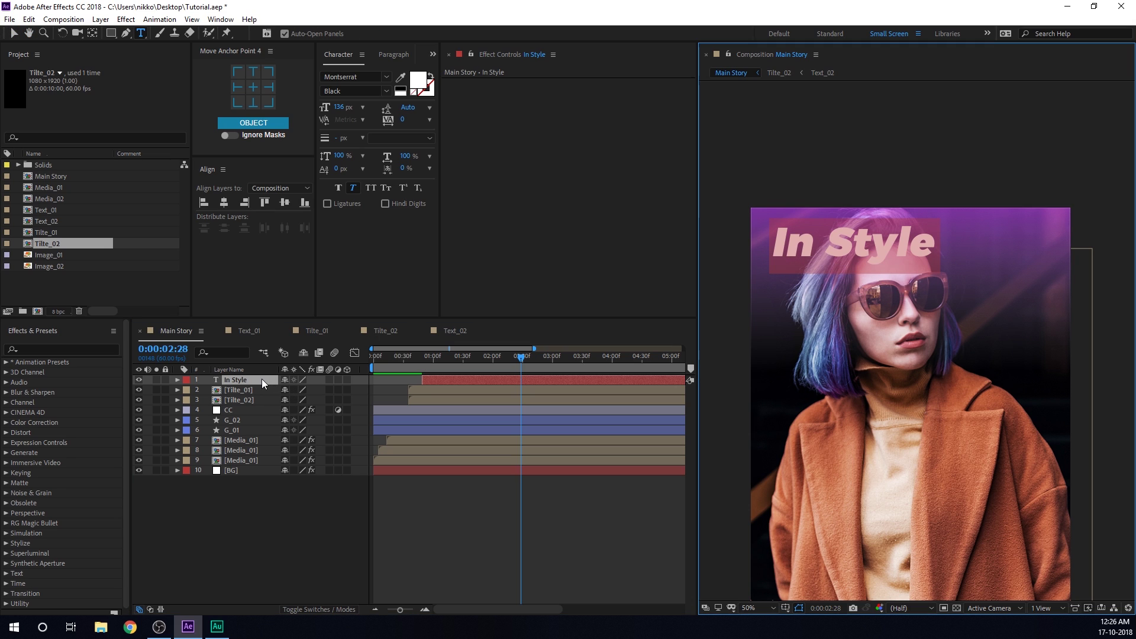
{"action": "type", "text": "#fas"}
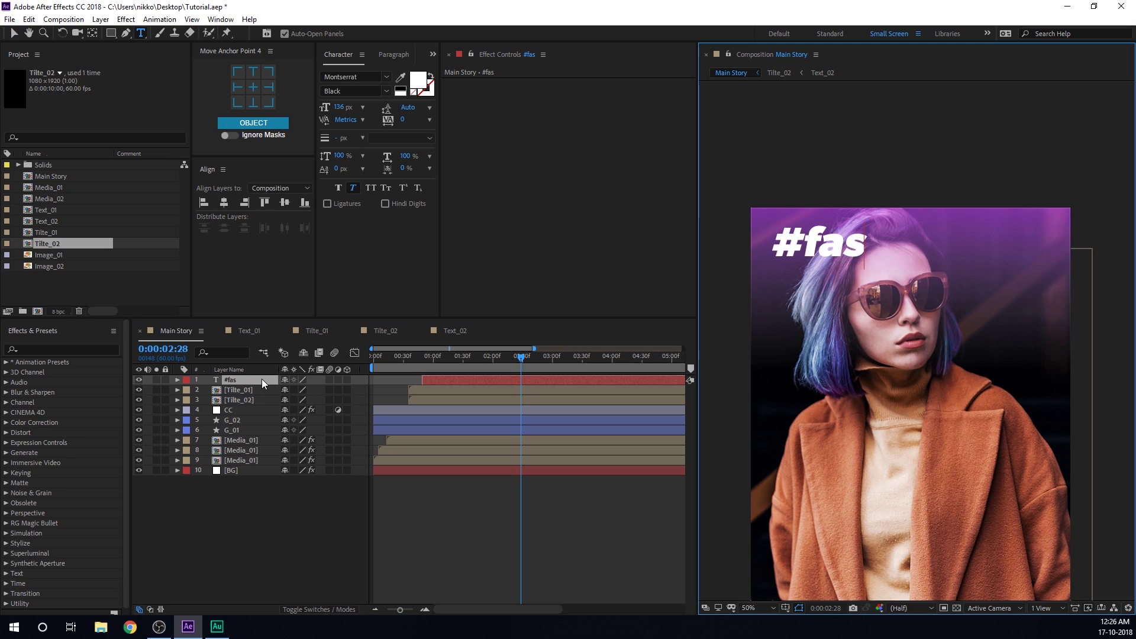
{"action": "type", "text": "hion"}
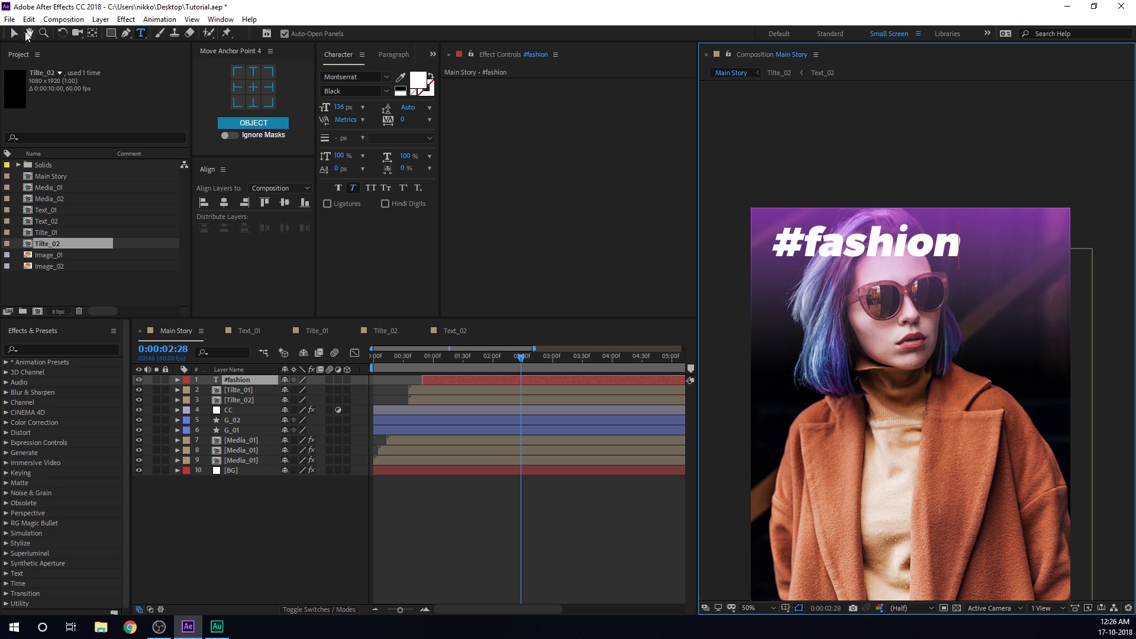
{"action": "left_click", "coordinate": [14, 33]}
{"action": "left_click_drag", "start_coordinate": [338, 107], "coordinate": [310, 115]}
- Duplicate the #fashion layer, place the copy in the image's upper-right corner and change its text to "#modern"
{"action": "left_click_drag", "start_coordinate": [865, 247], "coordinate": [999, 247]}
{"action": "key", "text": "ctrl+d"}
{"action": "double_click", "coordinate": [236, 379]}
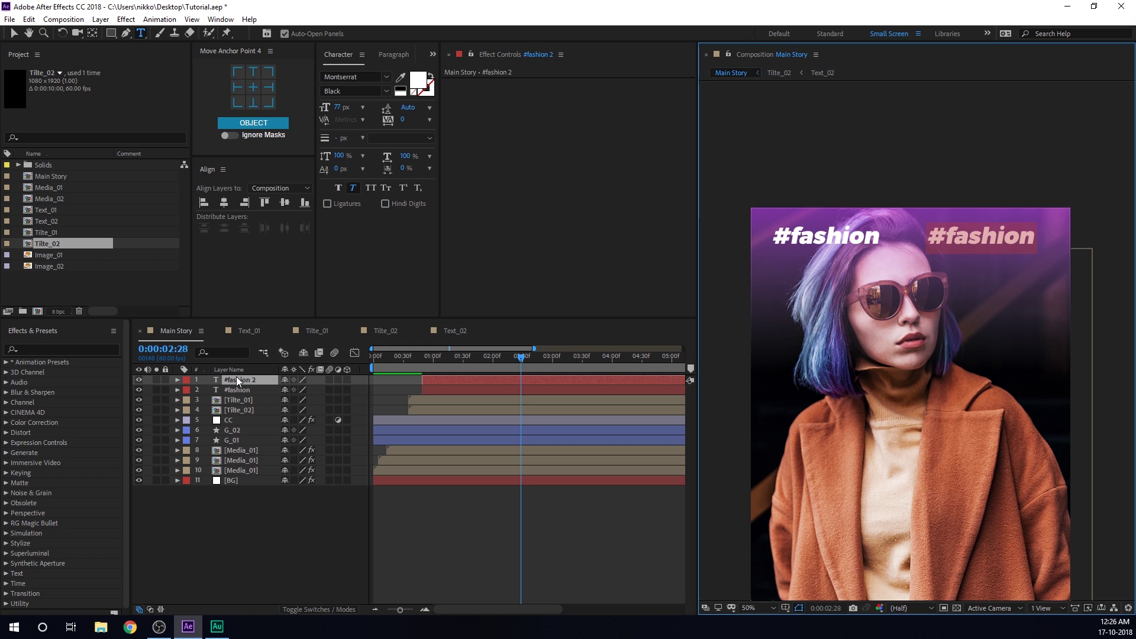
{"action": "type", "text": "#modern"}
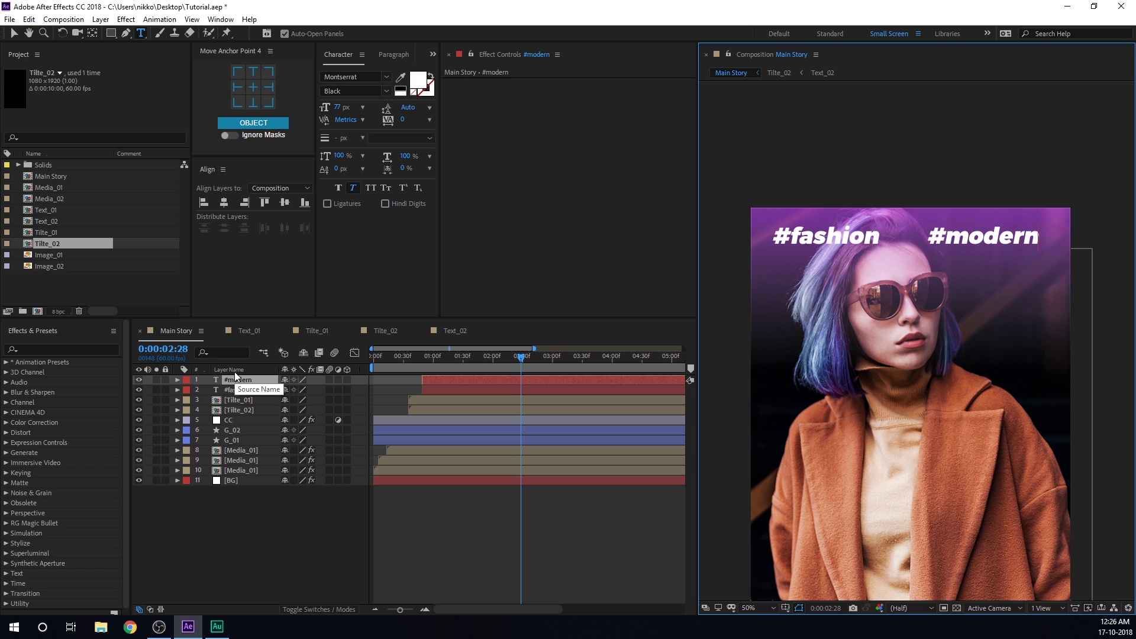
{"action": "left_click", "coordinate": [250, 500]}
- Shift the #modern layer to start at about 1.5 seconds and preview the staggered hashtags
{"action": "mouse_move", "coordinate": [435, 378]}
{"action": "left_mouse_down"}
{"action": "mouse_move", "coordinate": [460, 380]}
{"action": "mouse_move", "coordinate": [398, 359]}
{"action": "mouse_move", "coordinate": [478, 372]}
{"action": "mouse_move", "coordinate": [424, 377]}
{"action": "mouse_move", "coordinate": [449, 382]}
{"action": "left_mouse_up"}
{"action": "key", "text": "minus"}
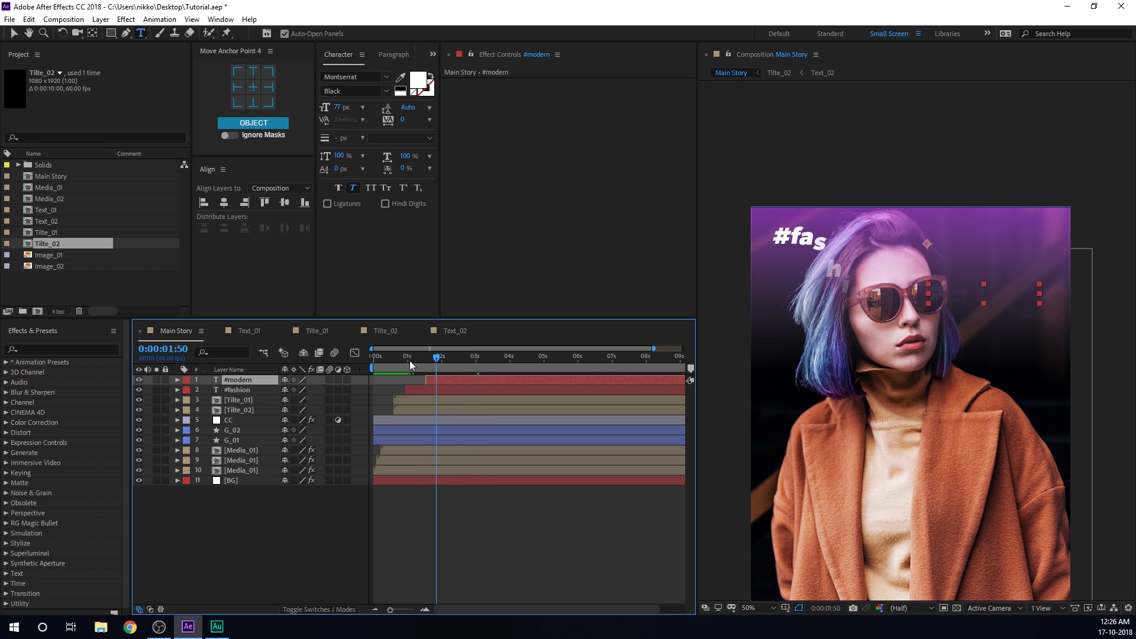
{"action": "left_click", "coordinate": [411, 365]}
{"action": "key", "text": "space"}
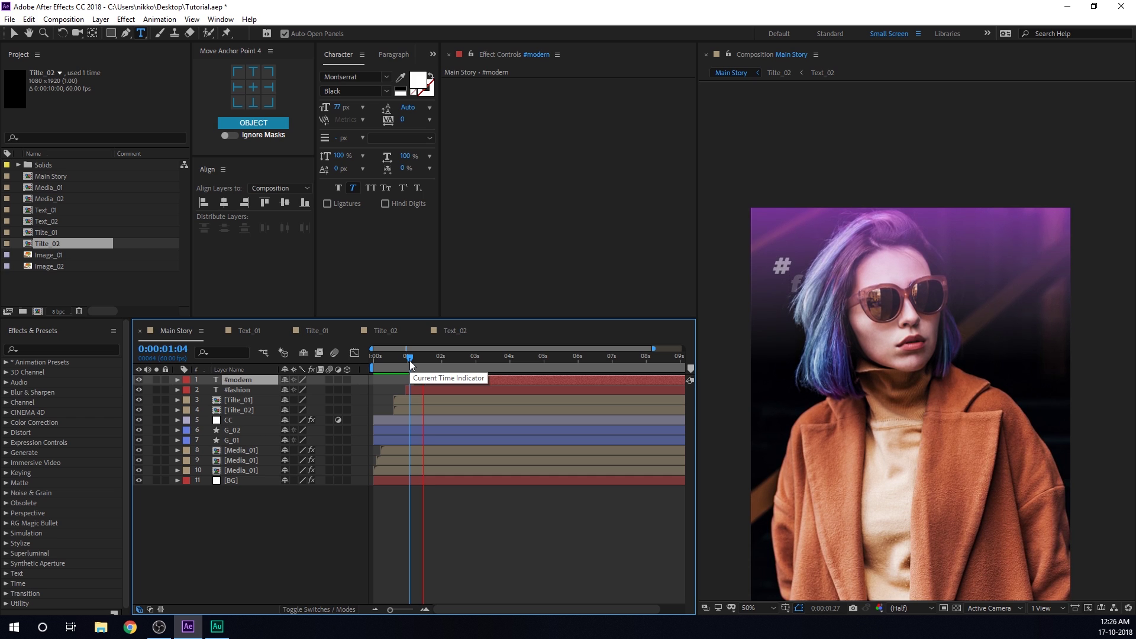
{"action": "key", "text": "space"}
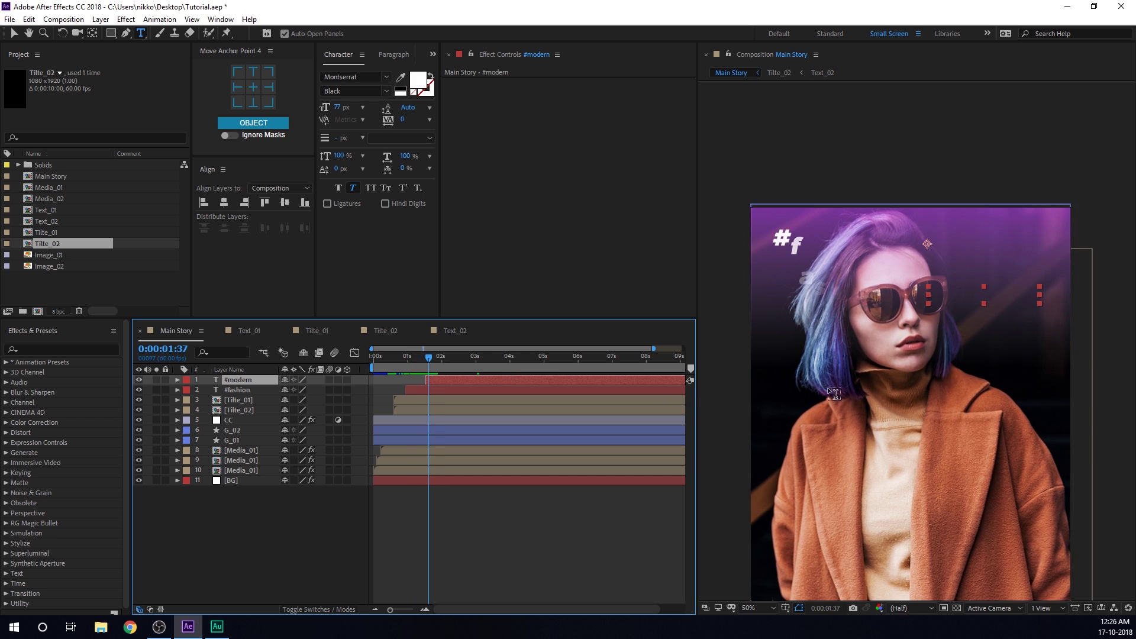
- Set the project's video rendering and effects to Mercury GPU Acceleration (CUDA)
{"action": "scroll", "coordinate": [833, 393], "scroll_direction": "down", "scroll_amount": 2}
{"action": "scroll", "coordinate": [905, 296], "scroll_direction": "up", "scroll_amount": 2}
{"action": "left_click_drag", "start_coordinate": [905, 296], "coordinate": [917, 307]}
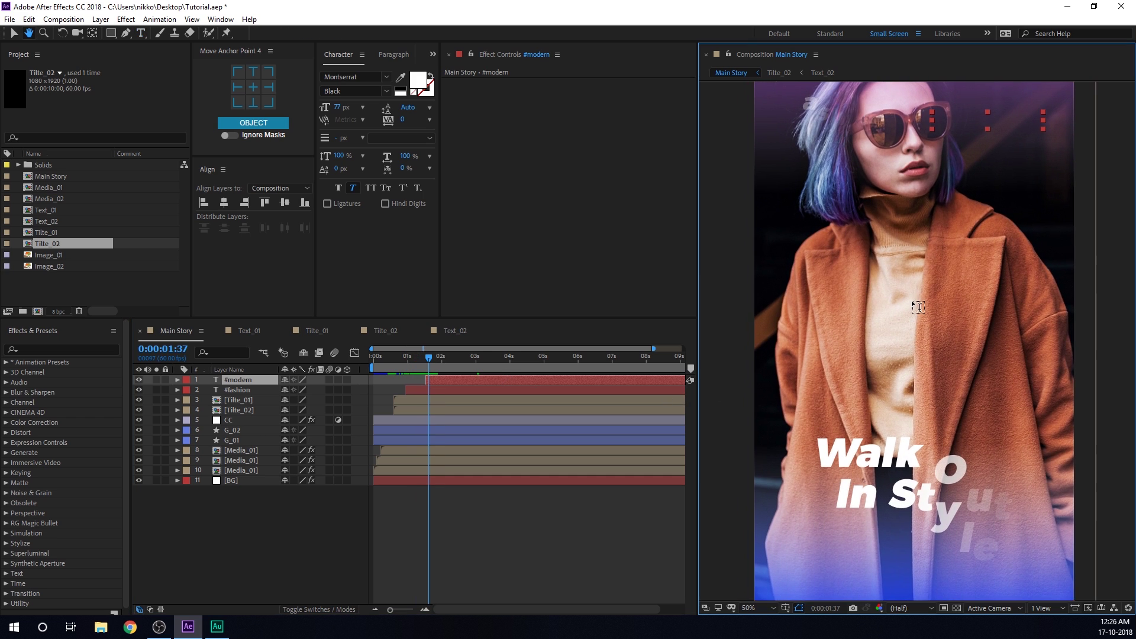
{"action": "left_click", "coordinate": [26, 22]}
{"action": "mouse_move", "coordinate": [9, 19]}
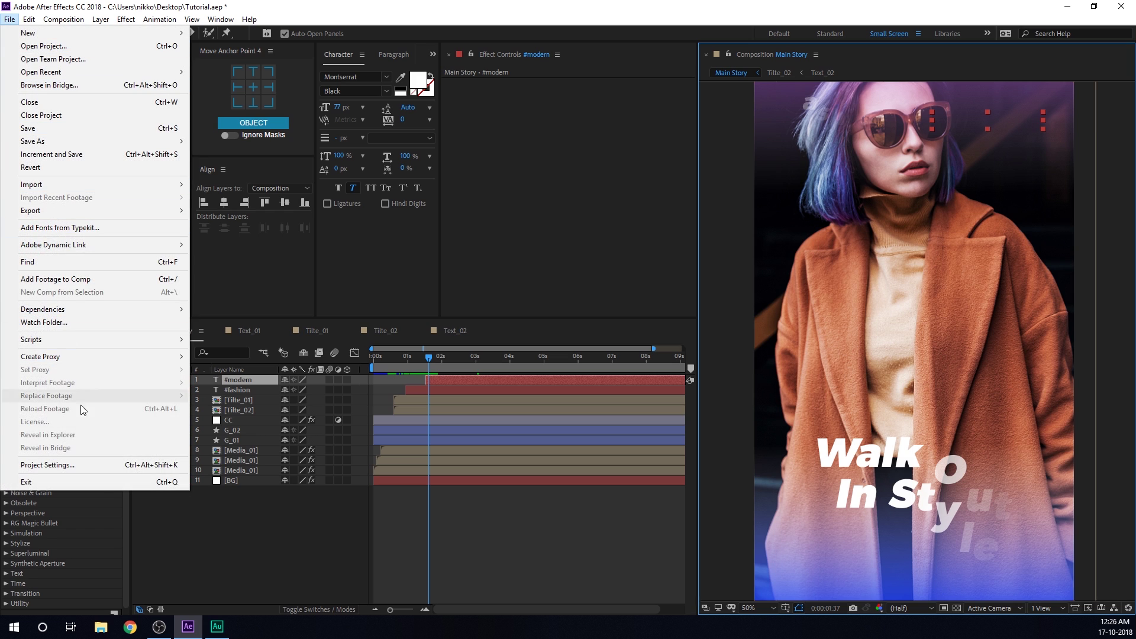
{"action": "left_click", "coordinate": [35, 463]}
{"action": "left_click", "coordinate": [467, 214]}
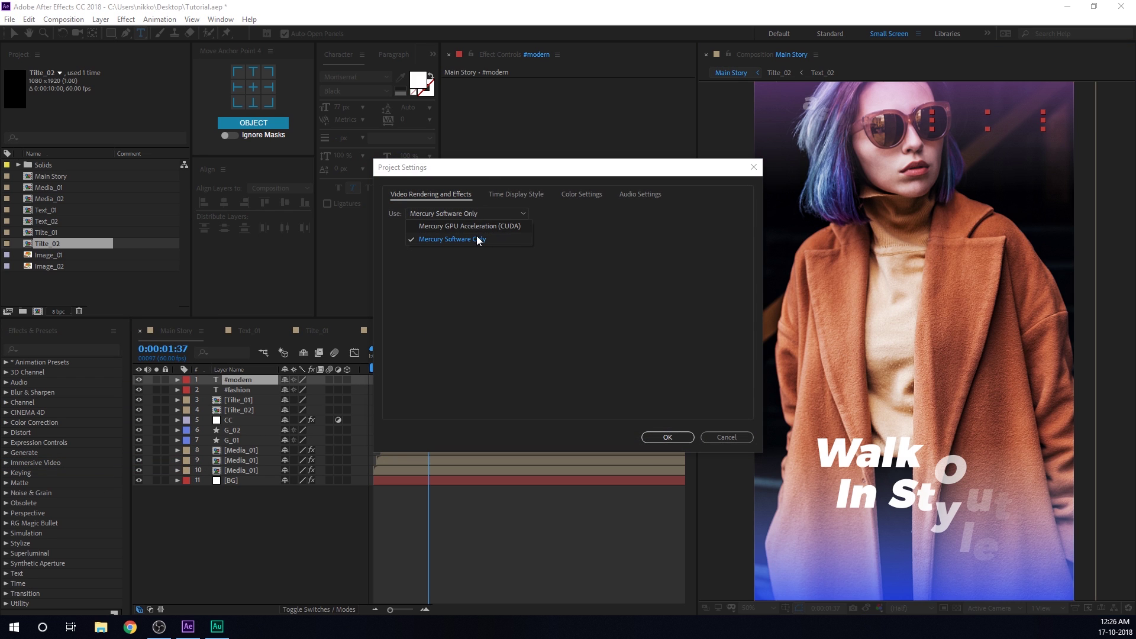
{"action": "left_click", "coordinate": [476, 226]}
{"action": "left_click", "coordinate": [666, 437]}
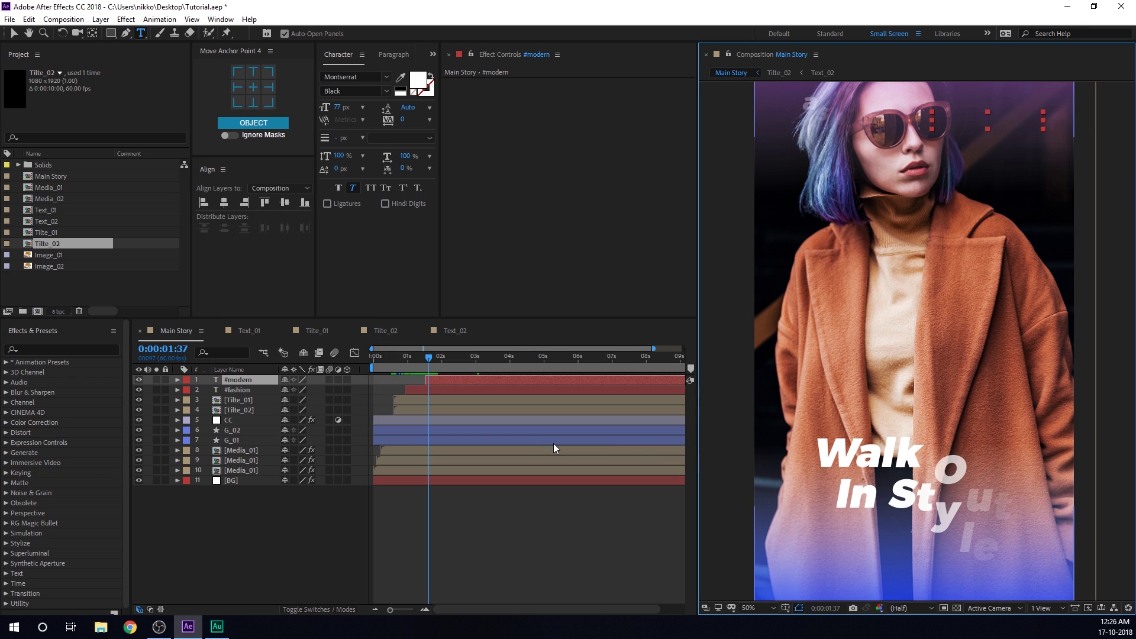
- Fit the whole frame in the viewer and preview the complete Main Story animation from the beginning
{"action": "left_click", "coordinate": [419, 355]}
{"action": "key", "text": "space"}
{"action": "key", "text": "space"}
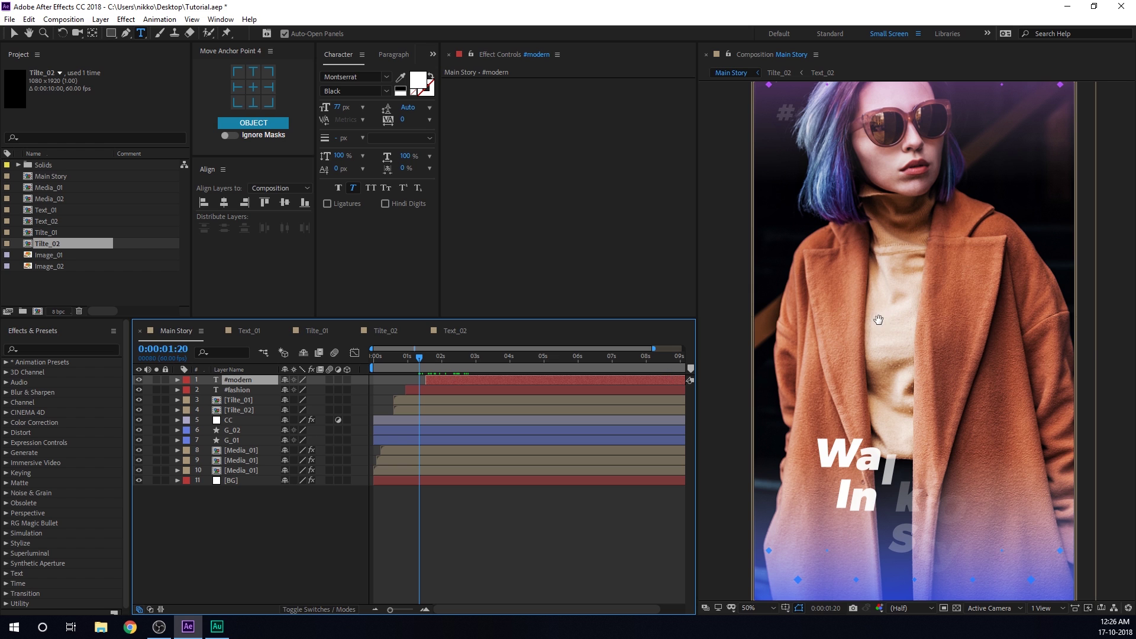
{"action": "key", "text": "shift+slash"}
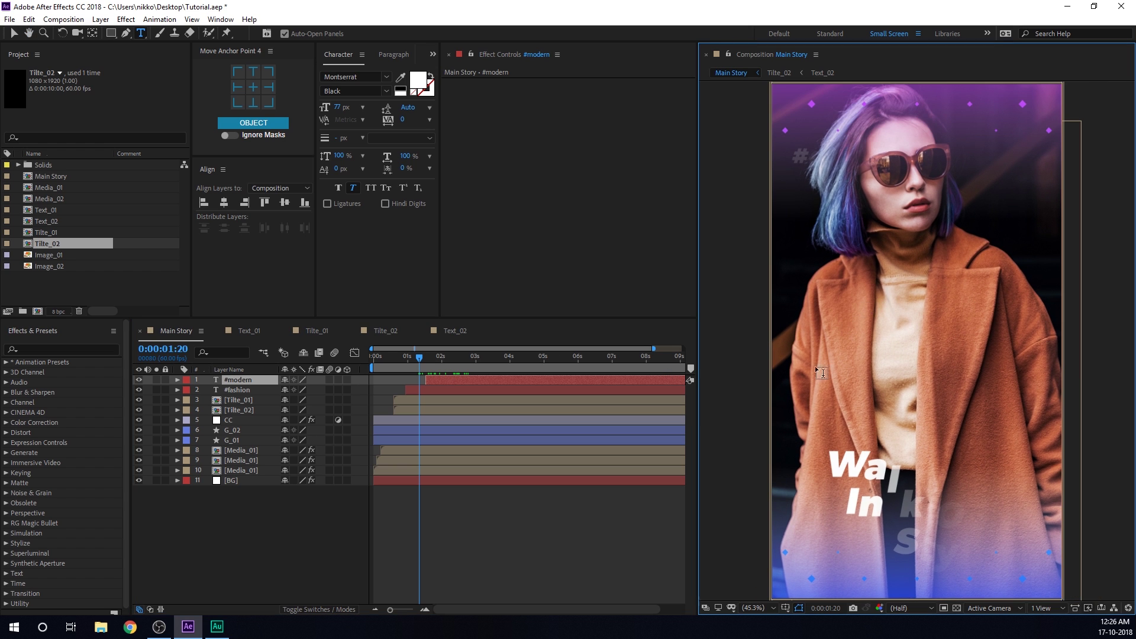
{"action": "left_click_drag", "start_coordinate": [406, 359], "coordinate": [373, 362]}
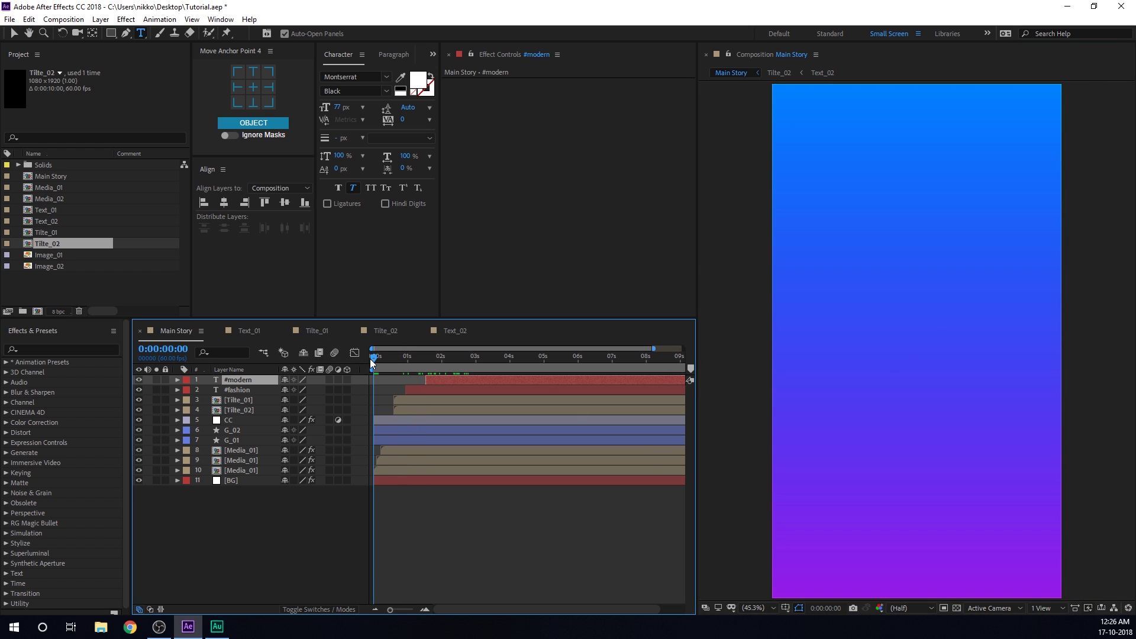
{"action": "key", "text": "space"}
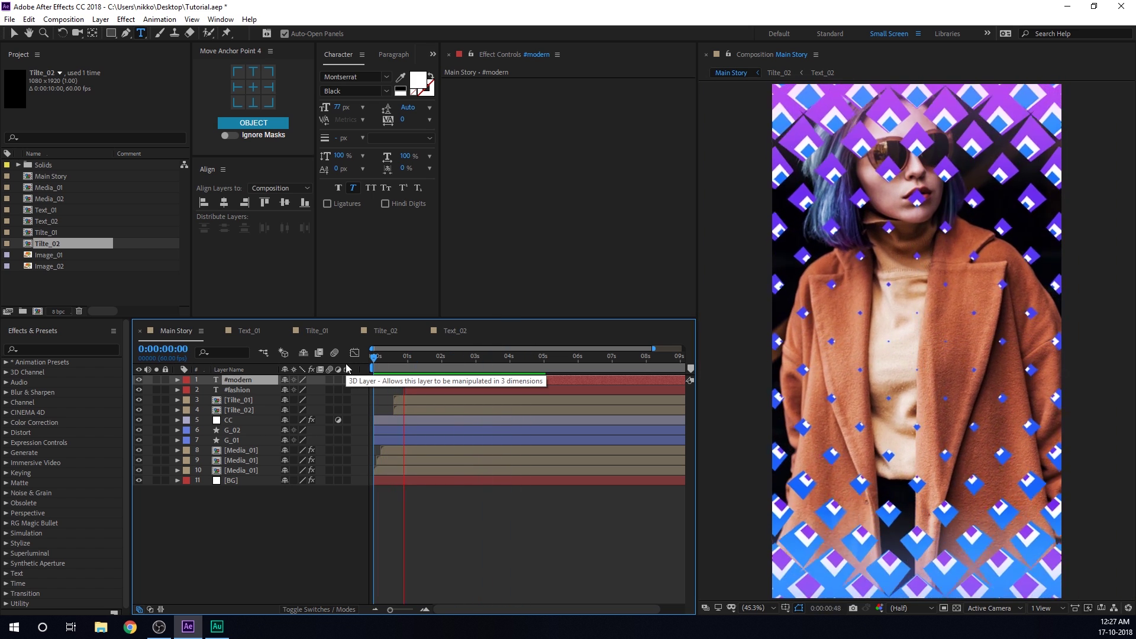
{"action": "mouse_move", "coordinate": [507, 364]}
{"action": "left_mouse_down"}
{"action": "mouse_move", "coordinate": [453, 366]}
{"action": "mouse_move", "coordinate": [518, 371]}
{"action": "mouse_move", "coordinate": [495, 373]}
{"action": "left_mouse_up"}
{"action": "key", "text": "space"}
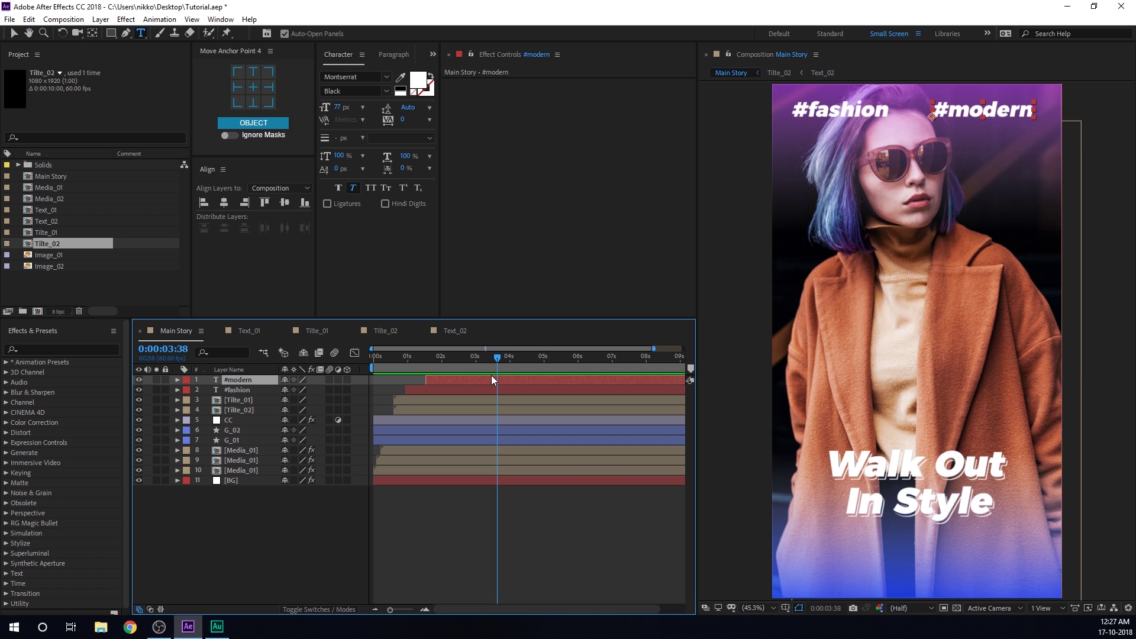
- Duplicate the three Media_01 layers and shift the copies to start at about 3.5 seconds, keeping their stagger
{"action": "left_click_drag", "start_coordinate": [499, 368], "coordinate": [511, 365]}
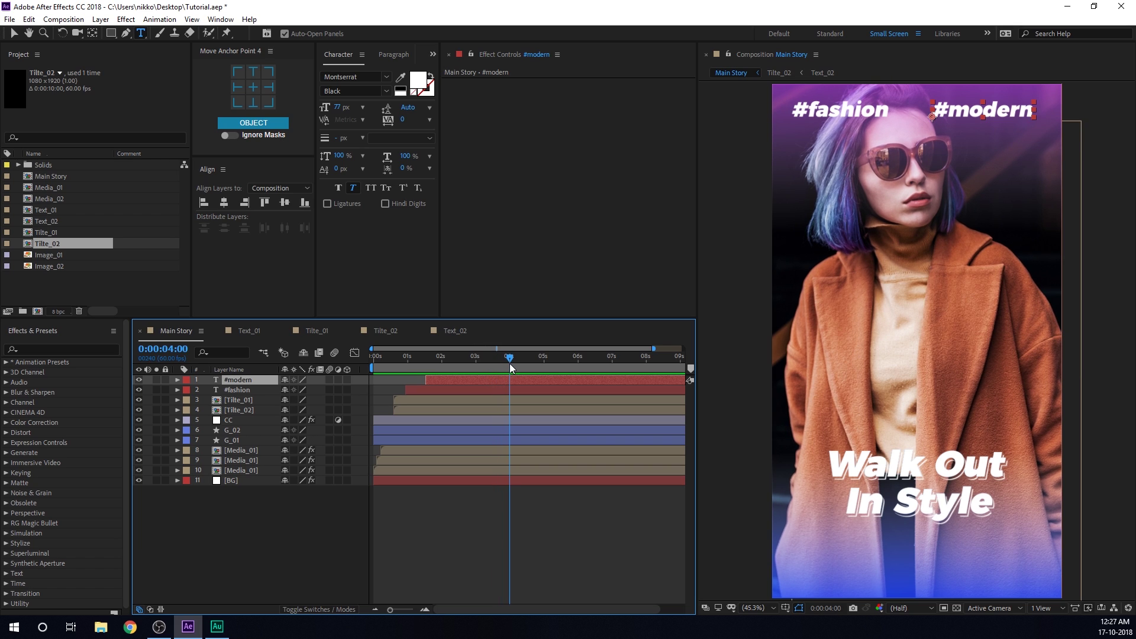
{"action": "left_click", "coordinate": [235, 450]}
{"action": "left_click", "coordinate": [236, 470], "text": "shift"}
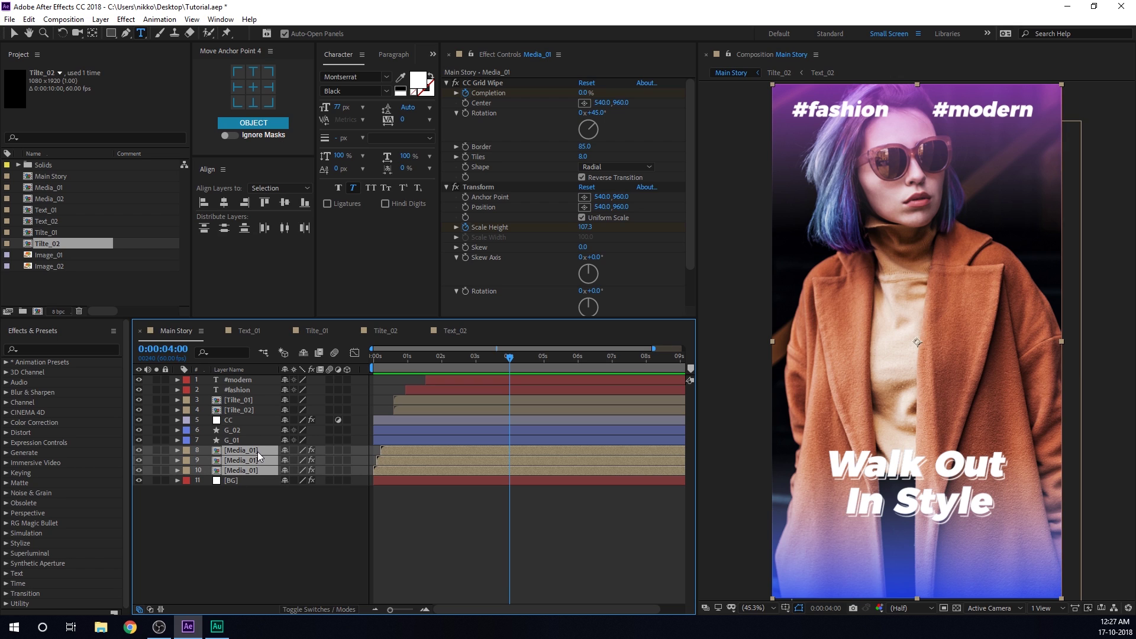
{"action": "key", "text": "ctrl+d"}
{"action": "left_click_drag", "start_coordinate": [257, 452], "coordinate": [307, 451]}
{"action": "left_click_drag", "start_coordinate": [427, 458], "coordinate": [544, 467]}
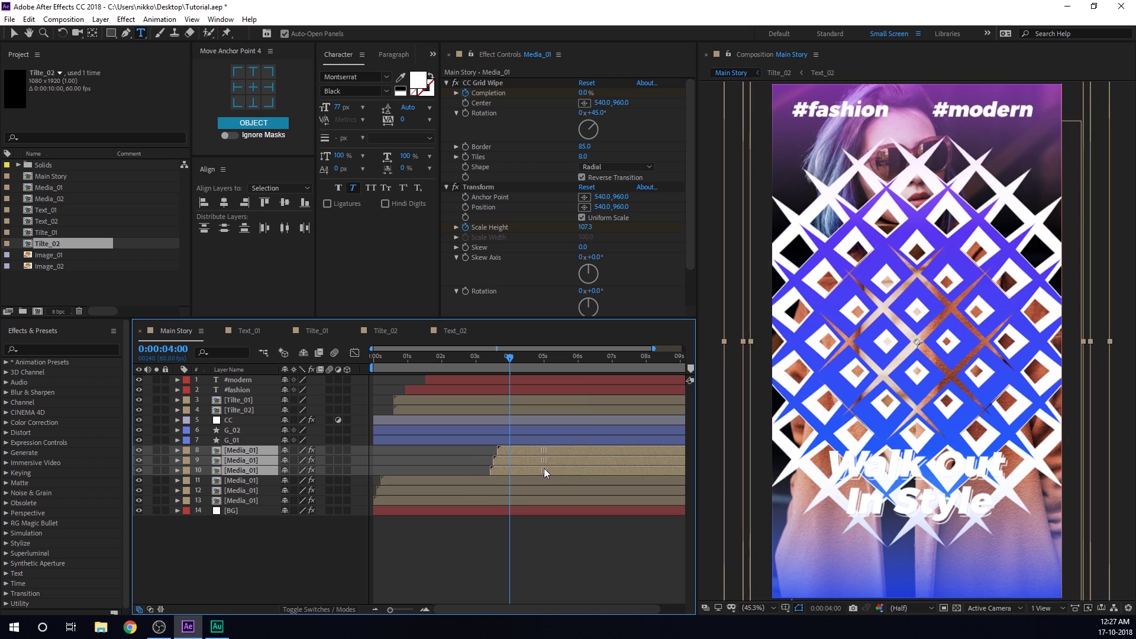
{"action": "left_click", "coordinate": [424, 557]}
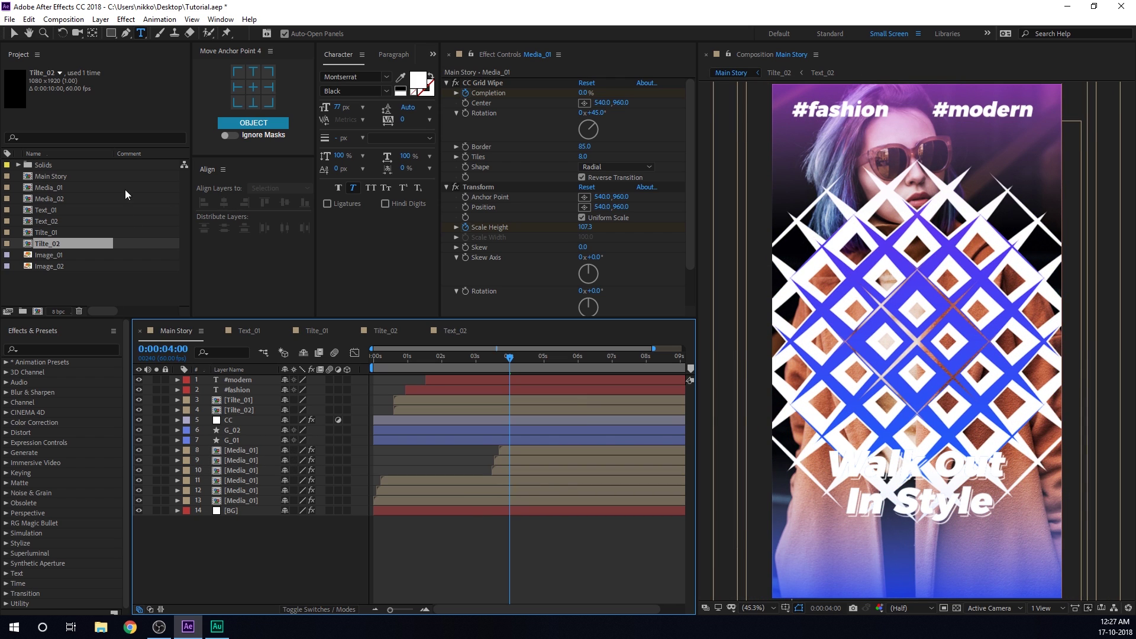
- Replace the source of the three duplicated Media_01 layers with the Media_02 composition
{"action": "left_click_drag", "start_coordinate": [511, 458], "coordinate": [506, 473]}
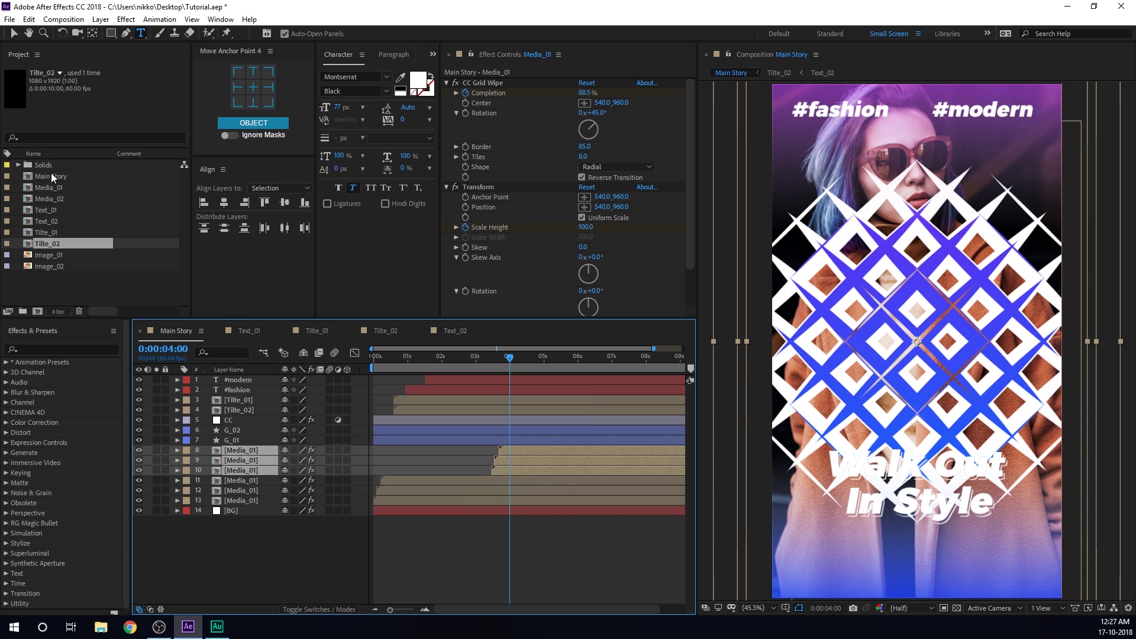
{"action": "left_click", "coordinate": [52, 200]}
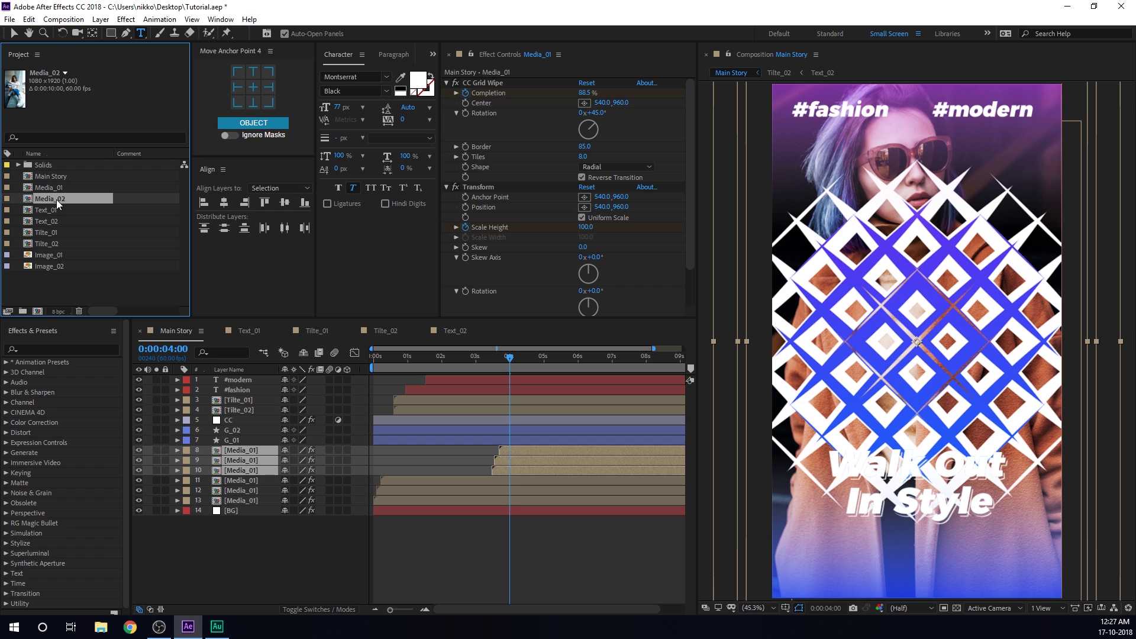
{"action": "left_click_drag", "start_coordinate": [58, 204], "coordinate": [240, 471]}
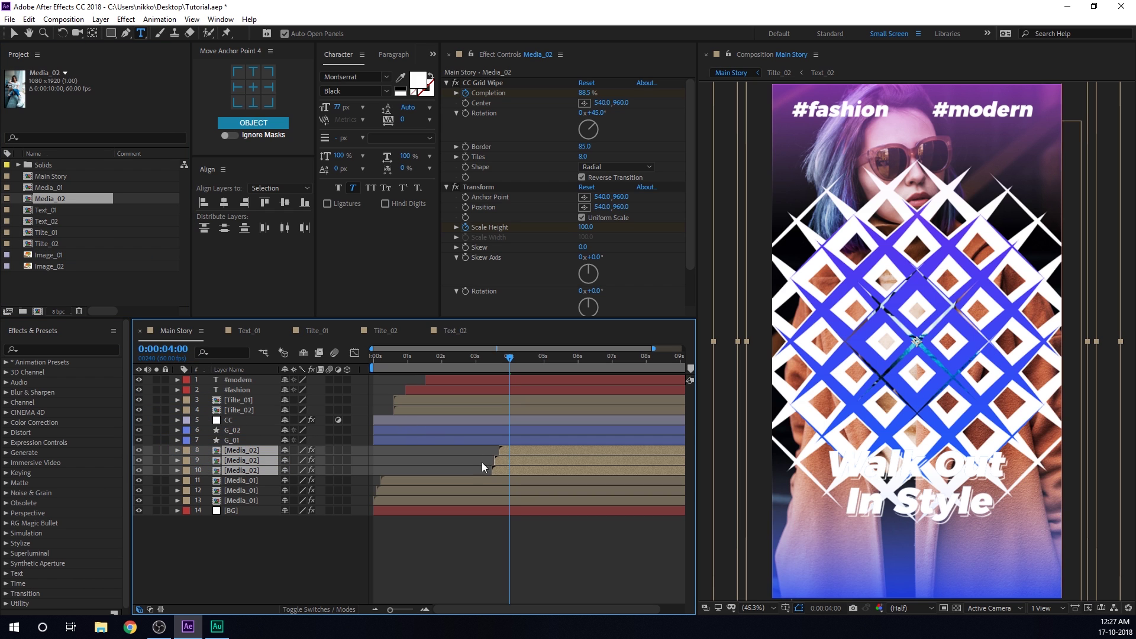
- Check the second image after its grid-wipe transition and preview Main Story from the beginning
{"action": "left_click_drag", "start_coordinate": [524, 357], "coordinate": [559, 359]}
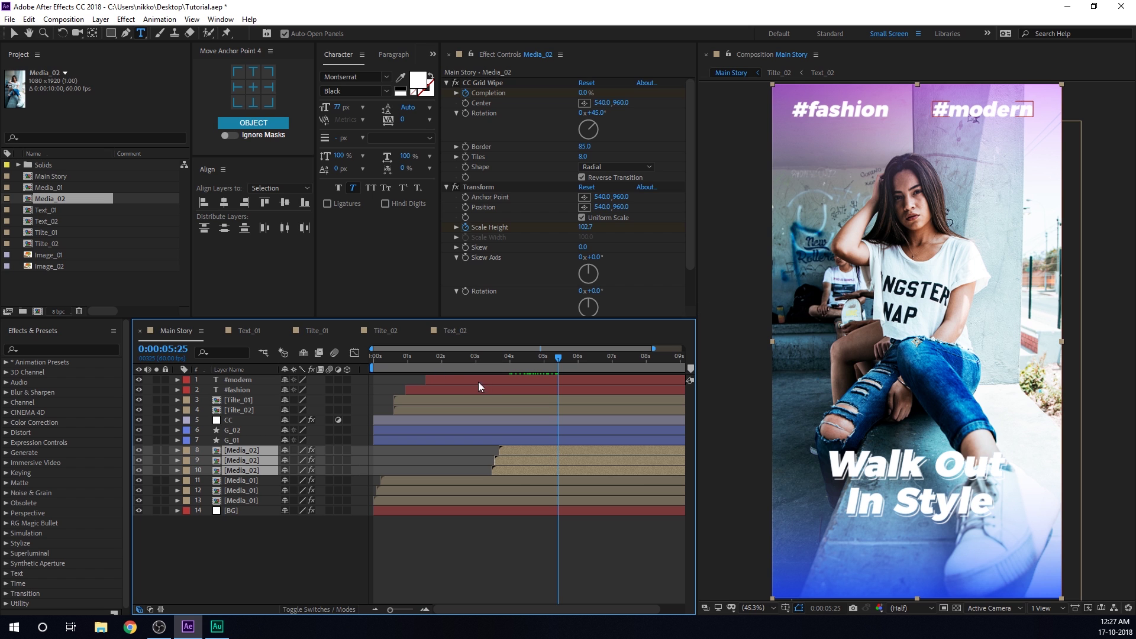
{"action": "key", "text": "Home"}
{"action": "key", "text": "space"}
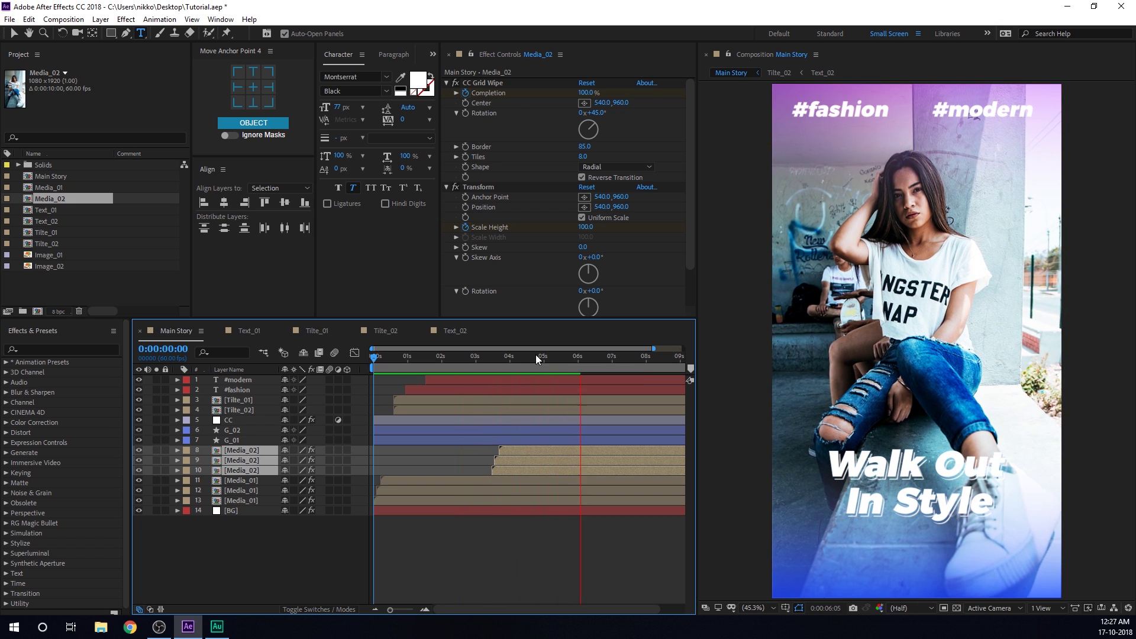
{"action": "left_click", "coordinate": [569, 361]}
{"action": "left_click", "coordinate": [571, 361]}
{"action": "key", "text": "space"}
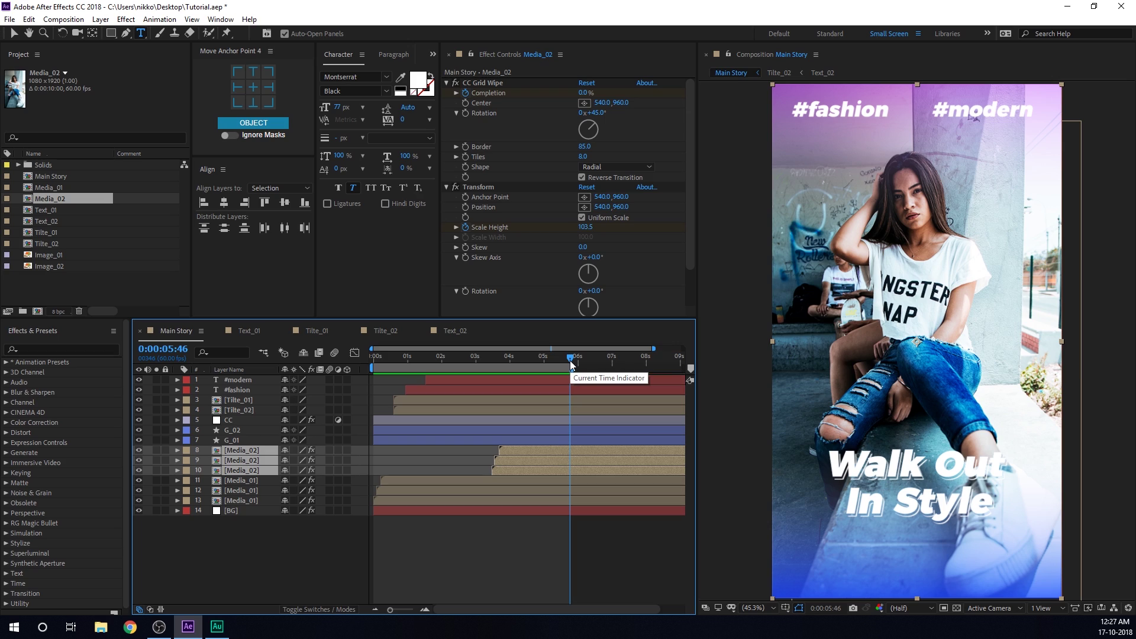